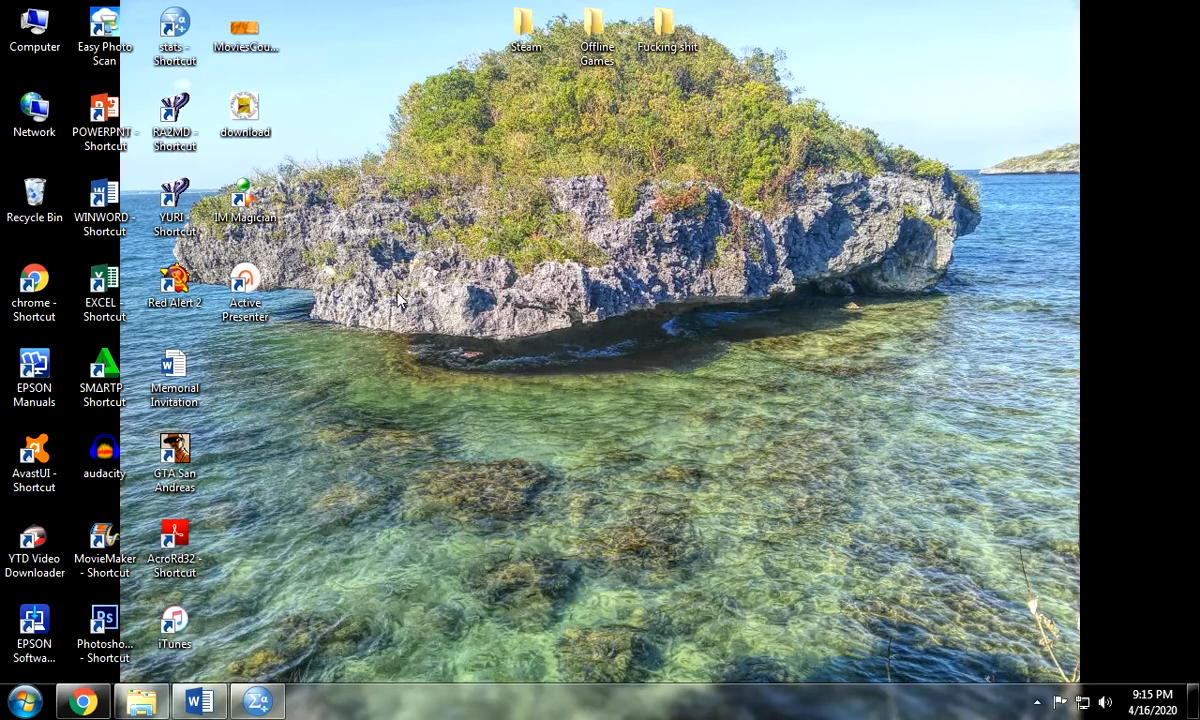
- Find the program file behind the desktop's stats shortcut through its properties, and put the folder and properties windows away
right_click(159, 50)
left_click(242, 480)
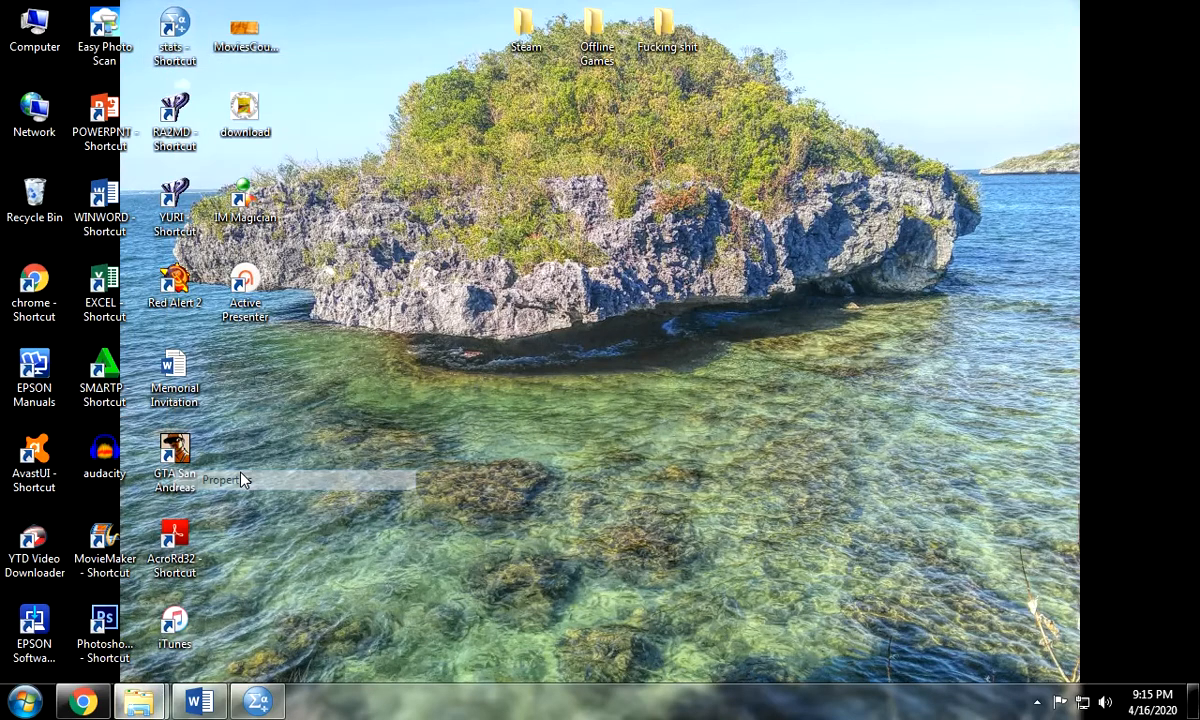
left_click(300, 396)
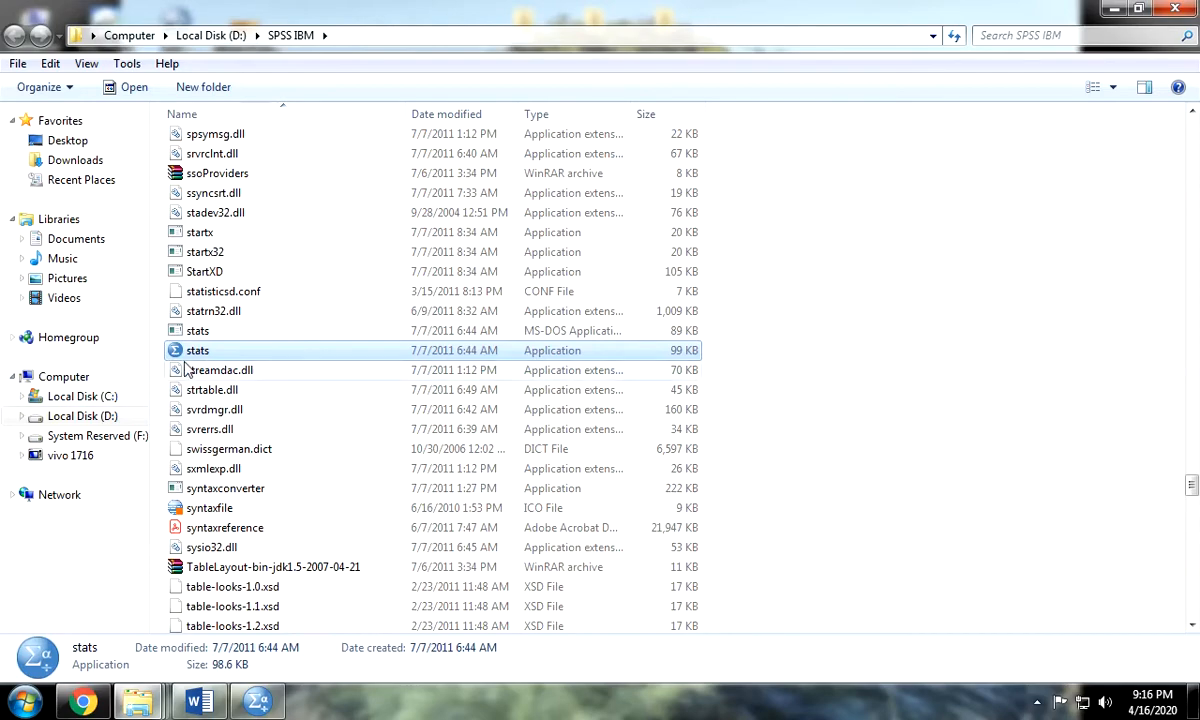
left_click(1113, 9)
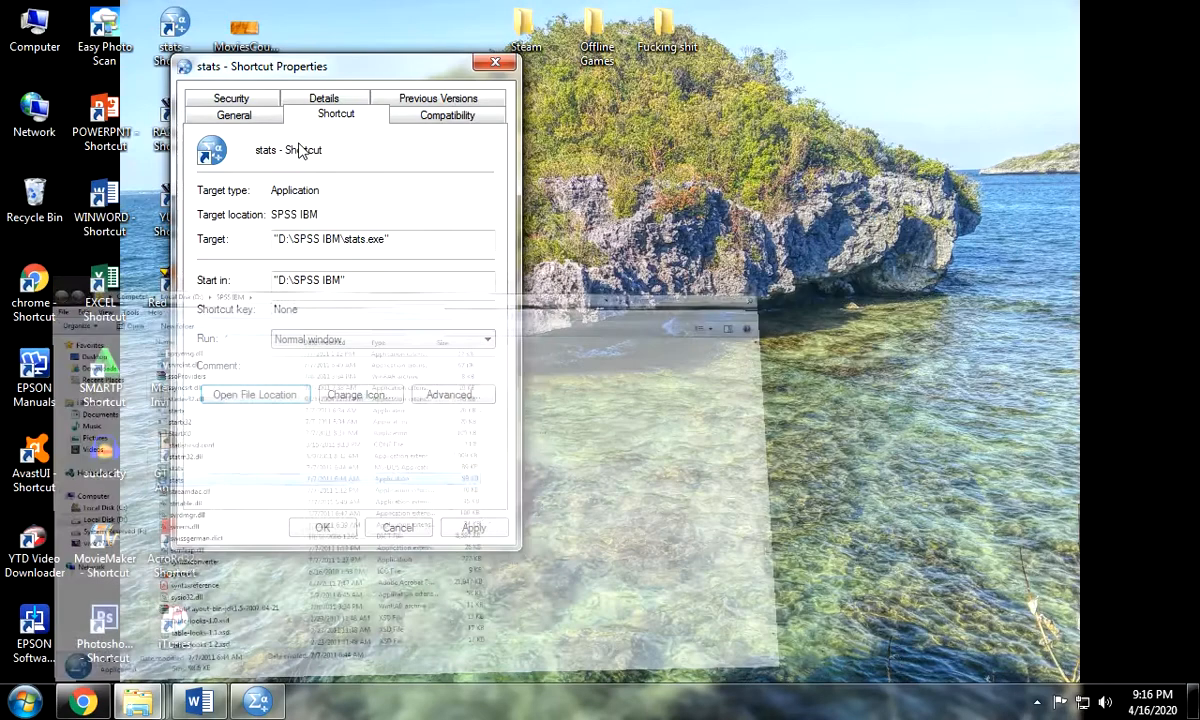
left_click(497, 59)
- Launch IBM SPSS Statistics from the desktop's stats shortcut and dismiss the startup dialog without opening a data source
double_click(171, 40)
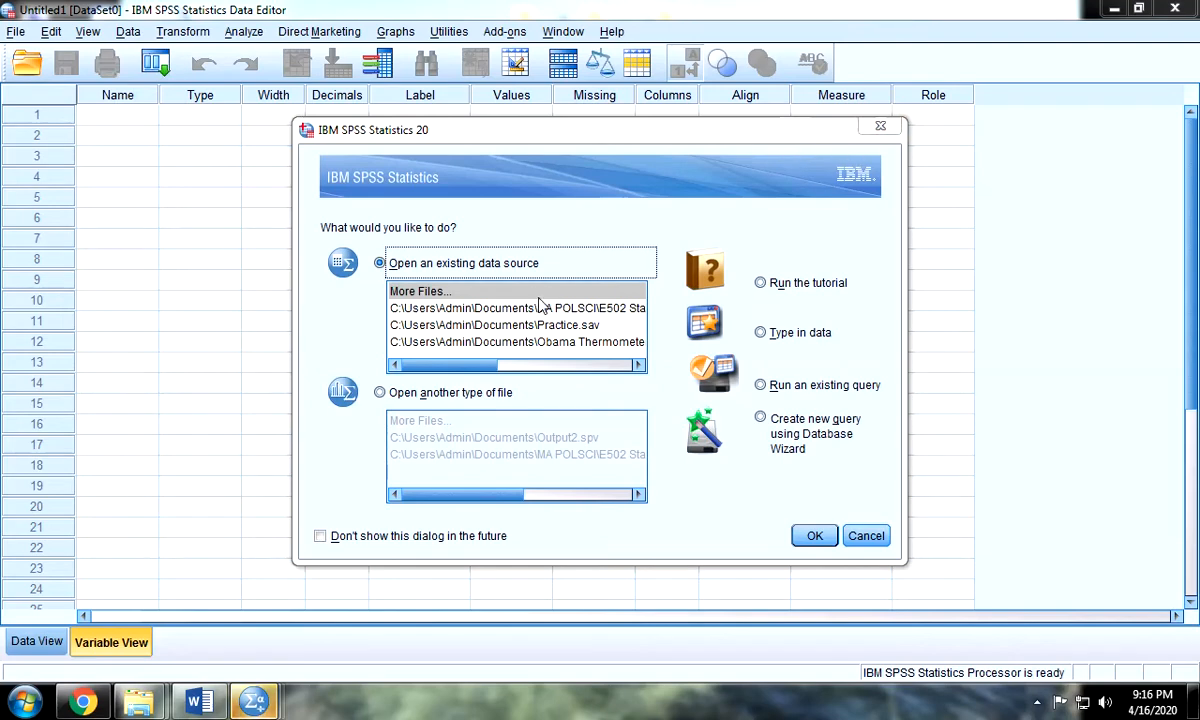
left_click(880, 132)
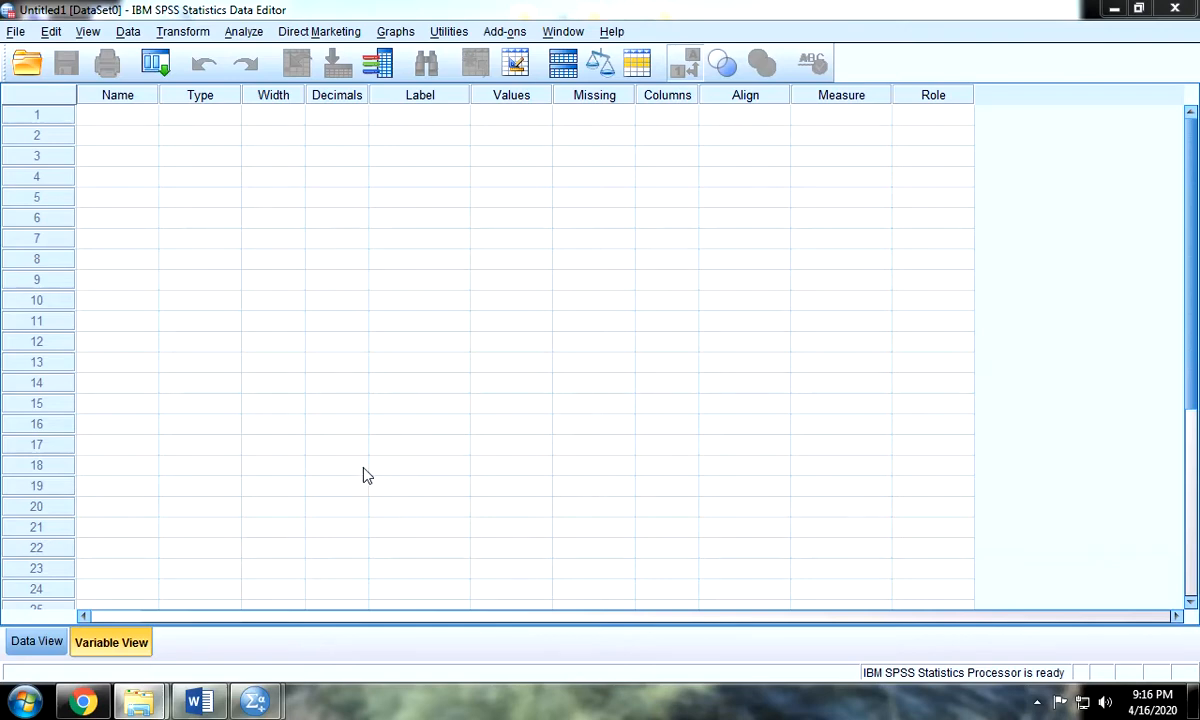
- Compare the empty Data View and Variable View of the untitled dataset, ending in Variable View
left_click(48, 642)
left_click(130, 643)
left_click(60, 644)
left_click(100, 643)
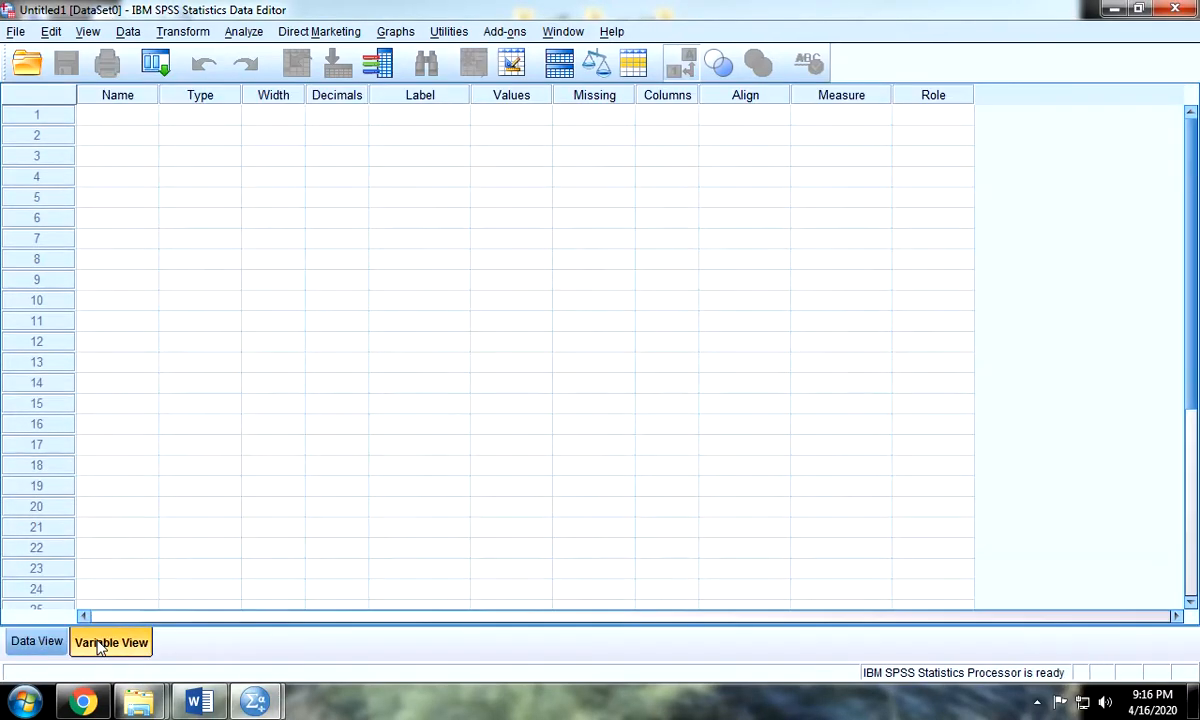
left_click(55, 646)
left_click(80, 648)
left_click(68, 655)
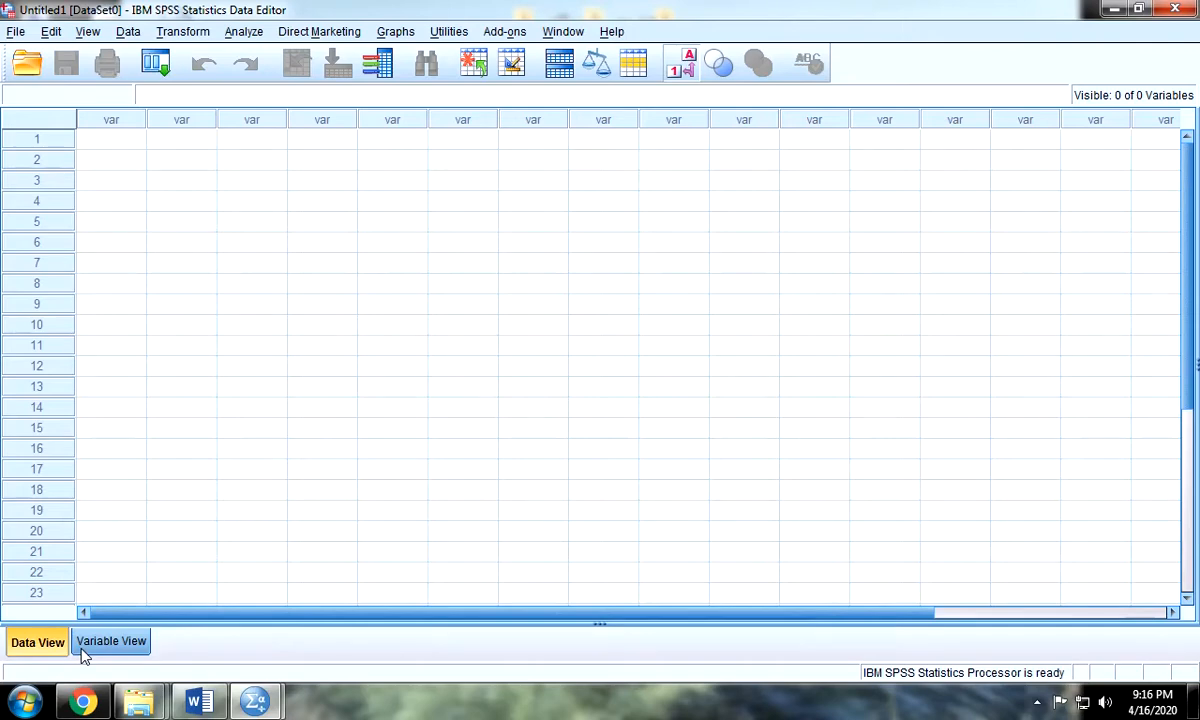
left_click(84, 654)
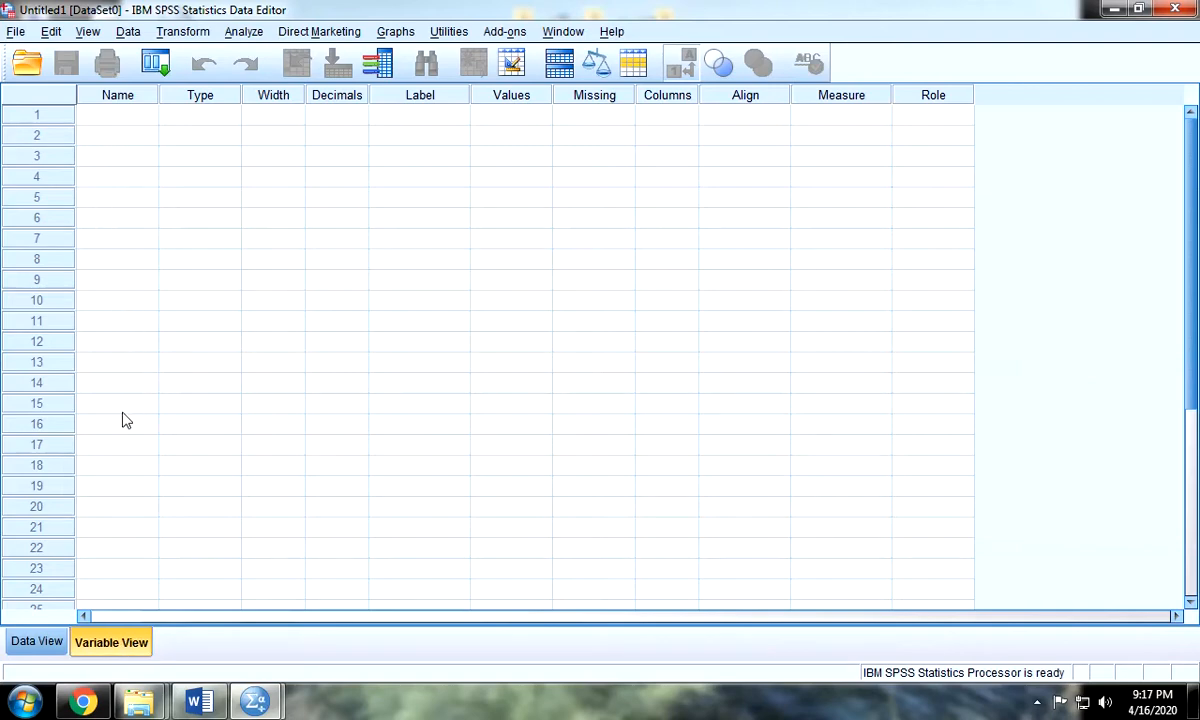
left_click(38, 642)
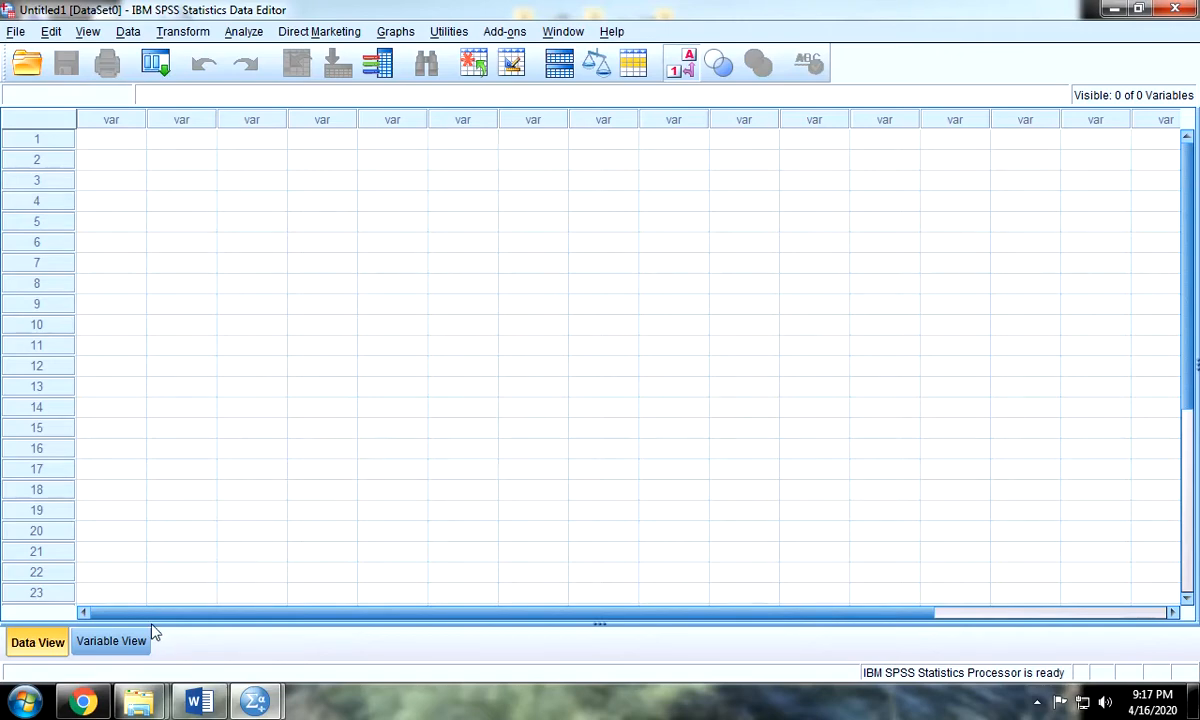
left_click(111, 643)
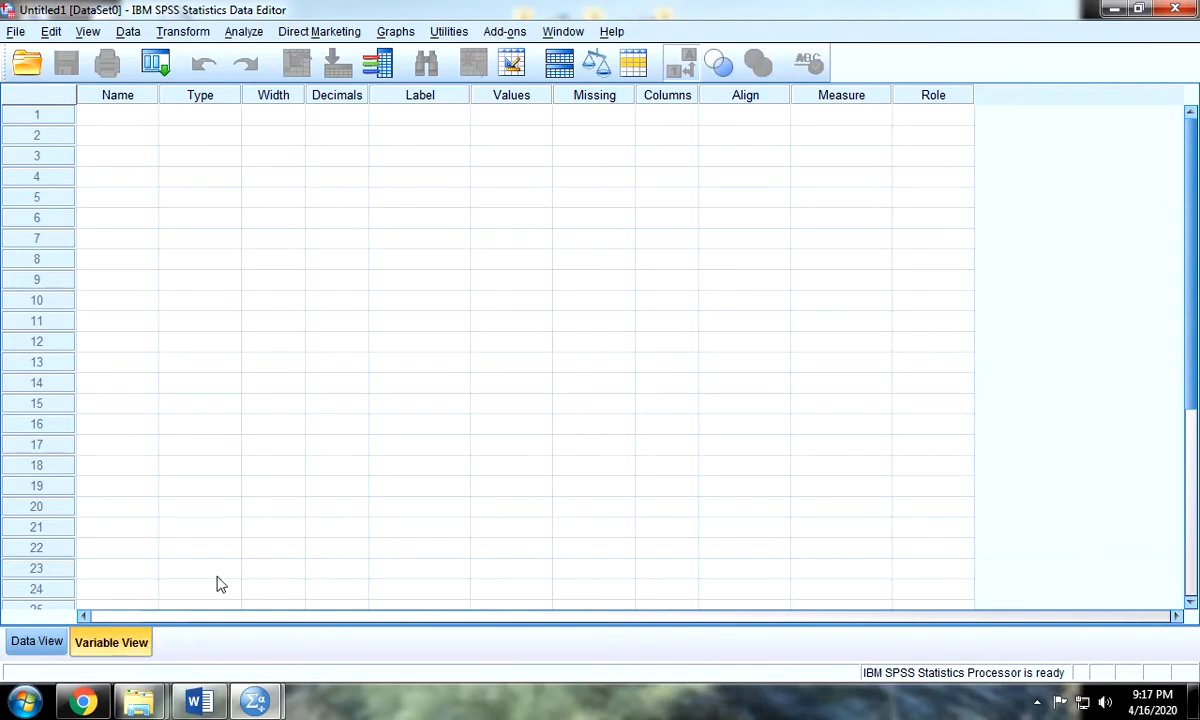
left_click(125, 567)
key("Up")
key("Up")
key("Up")
key("Up")
key("Up")
key("Up")
key("Up")
key("Up")
key("Up")
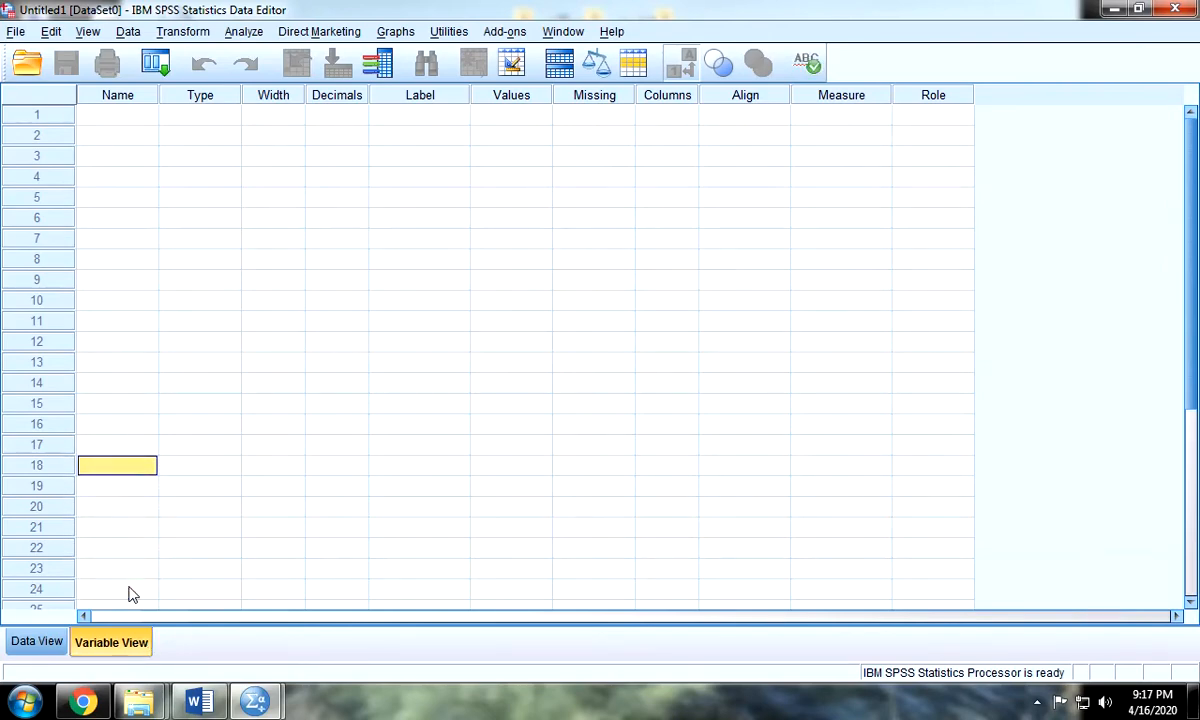
key("Up")
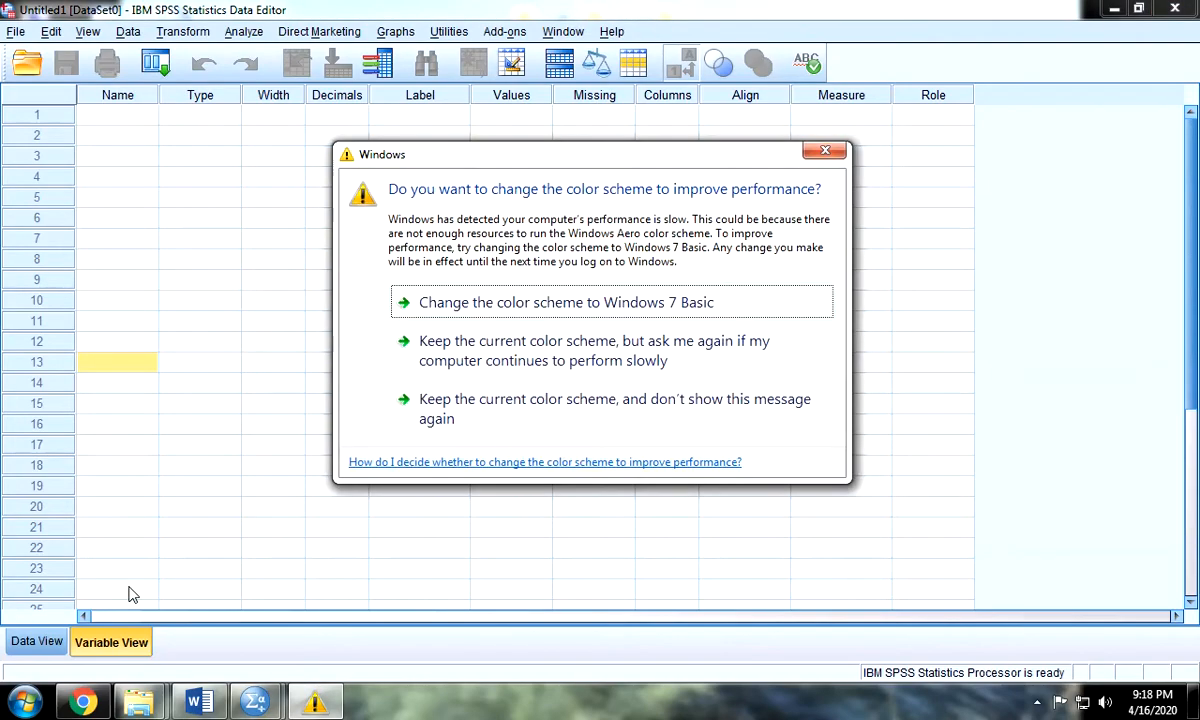
- Dismiss the Windows color scheme prompt and switch to the Revised Questionnaires document in Word
left_click(826, 150)
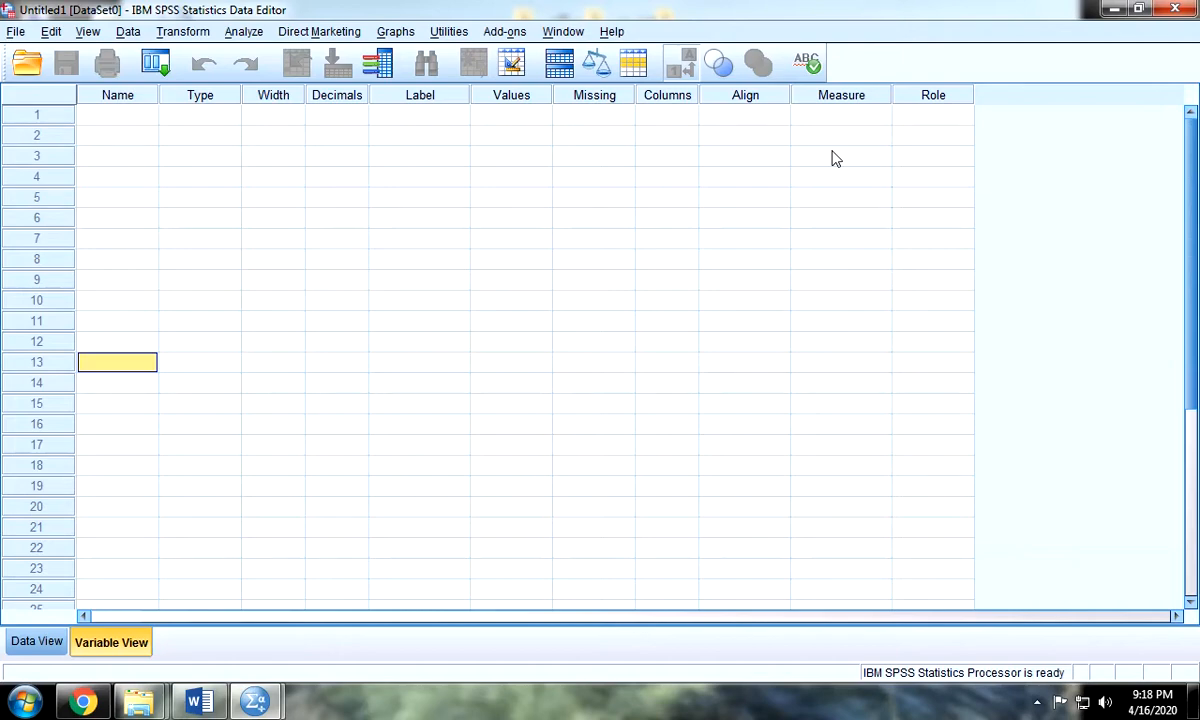
left_click(200, 703)
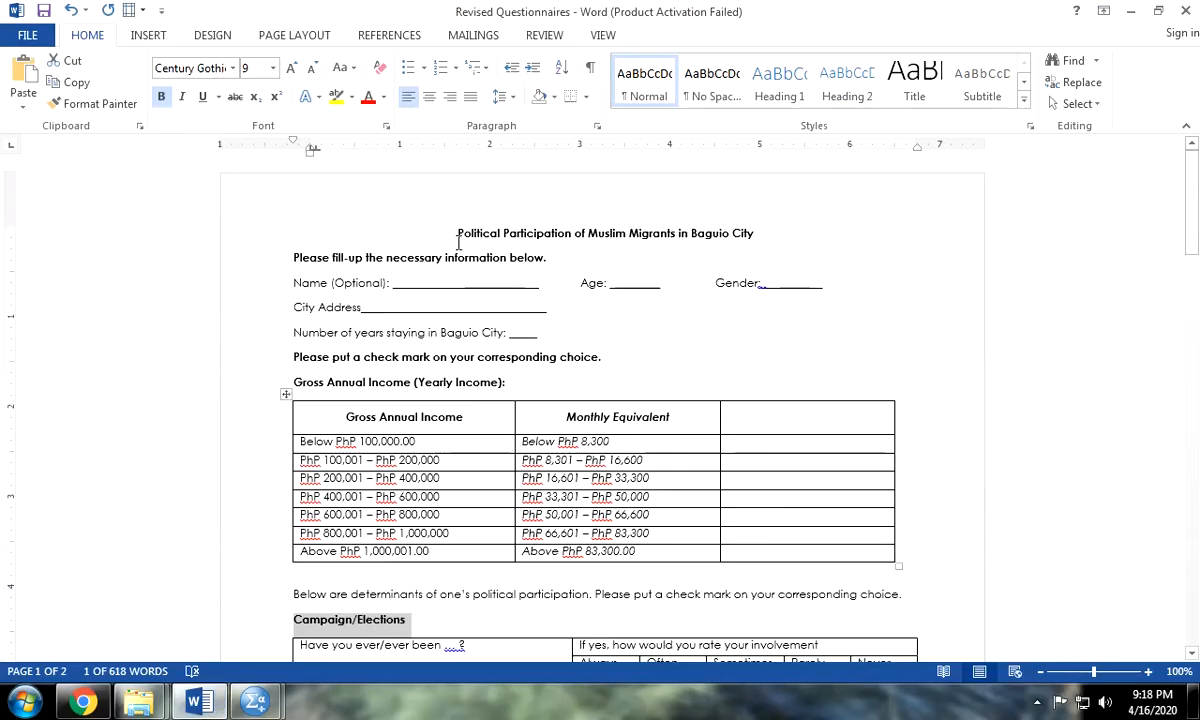
- Examine the questionnaire's title, highlighting "Political Participation of Muslim Migrants in Baguio City"
scroll(470, 240, "down", 2)
scroll(480, 241, "up", 2)
left_click_drag(439, 233, 688, 303)
left_click(490, 332)
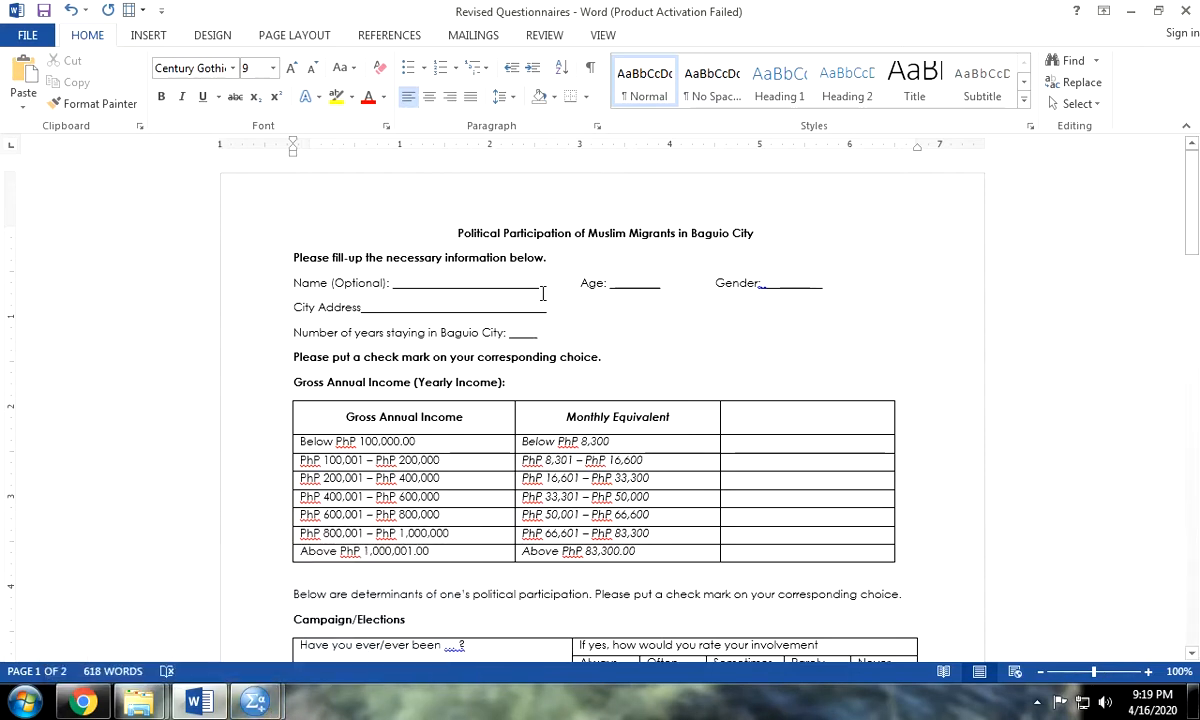
left_click_drag(459, 233, 755, 233)
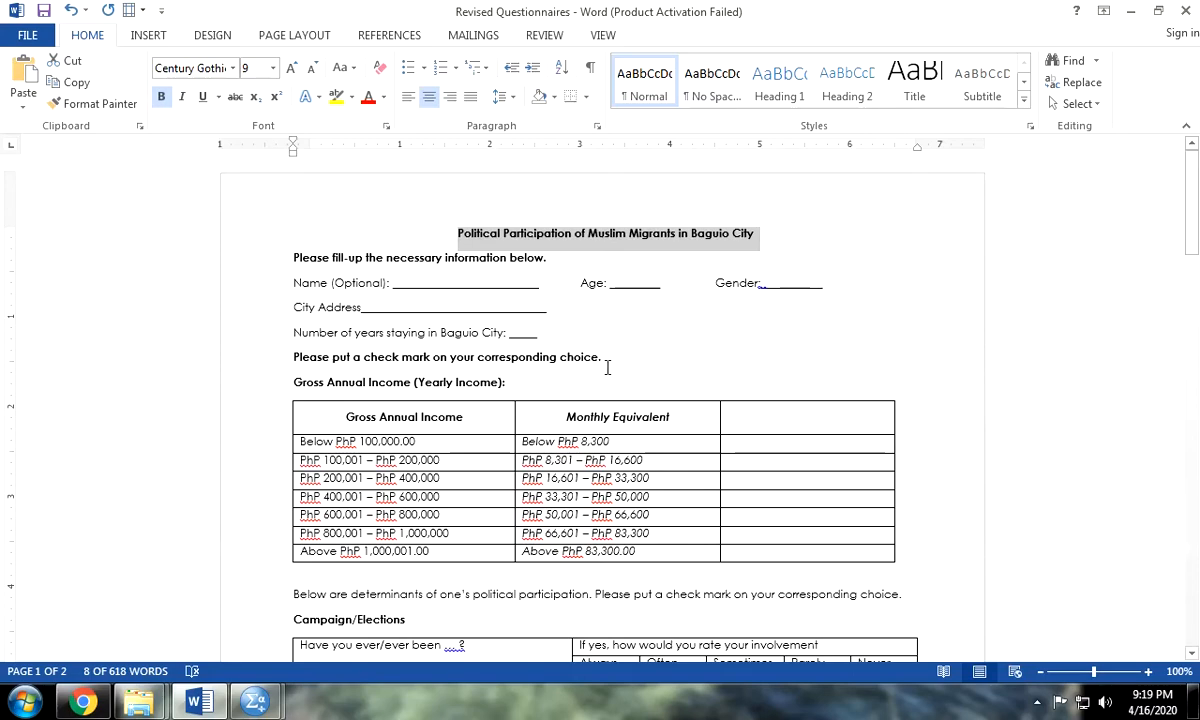
scroll(607, 367, "down", 1)
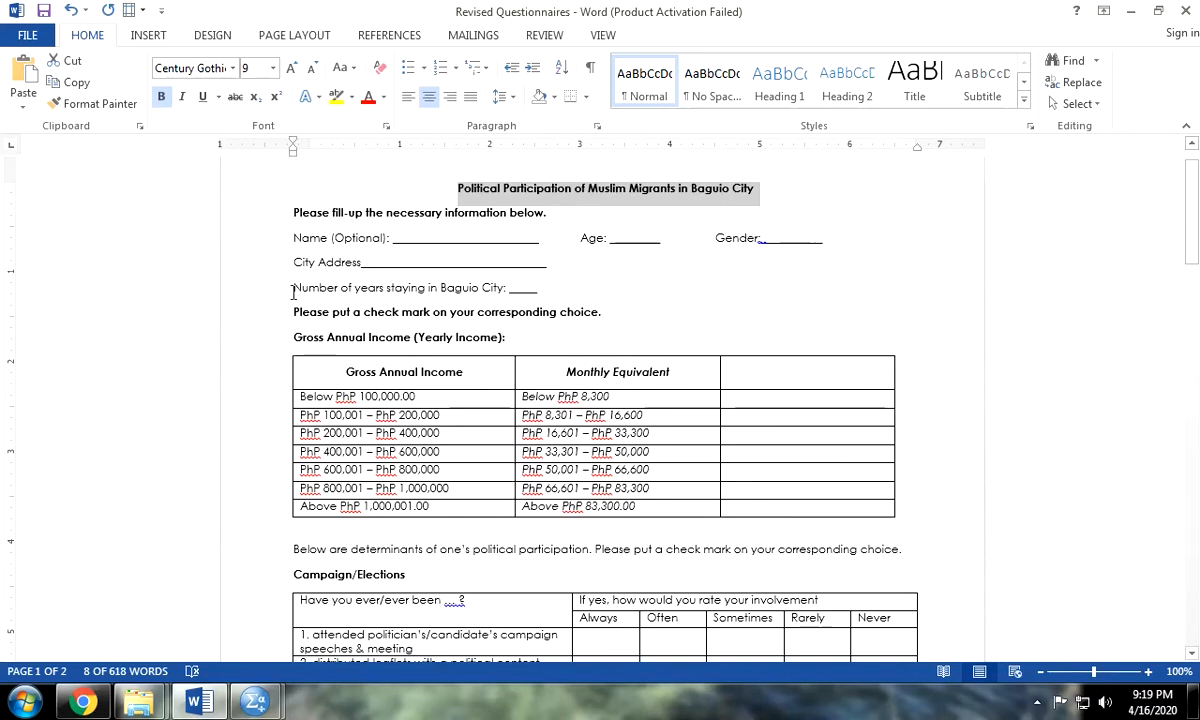
- Examine the question on years staying in Baguio City and the Gross Annual Income table, highlighting each in turn
left_click_drag(293, 290, 522, 287)
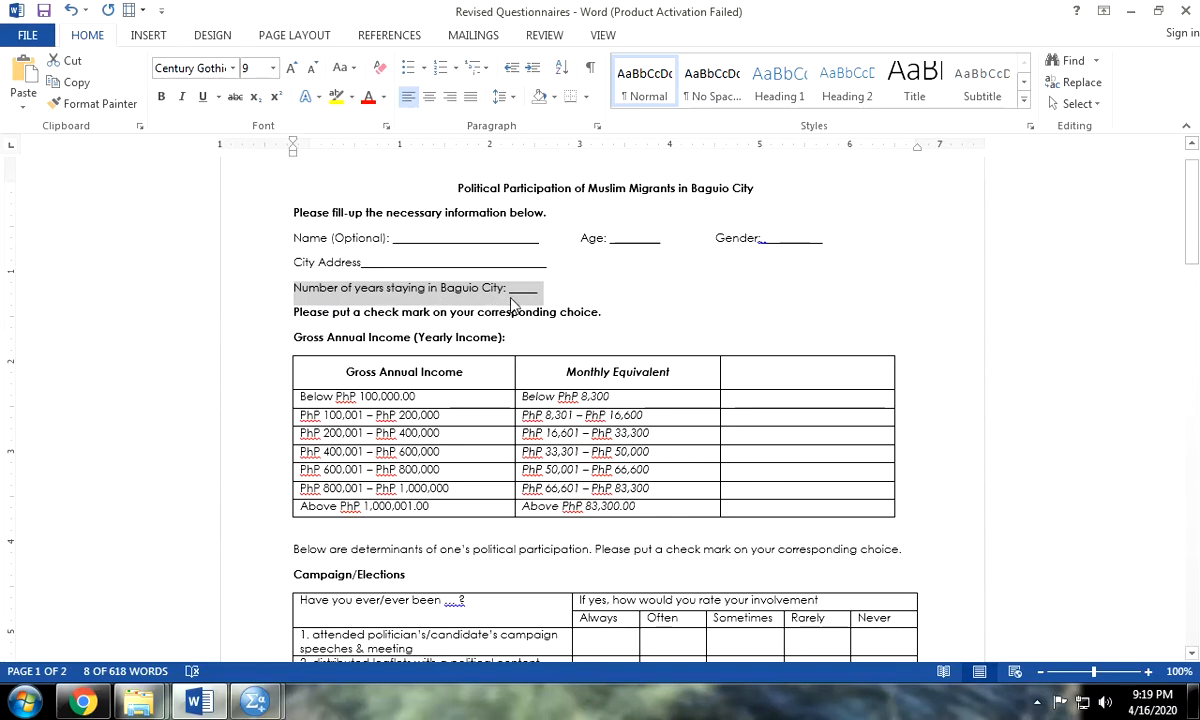
left_click(294, 339)
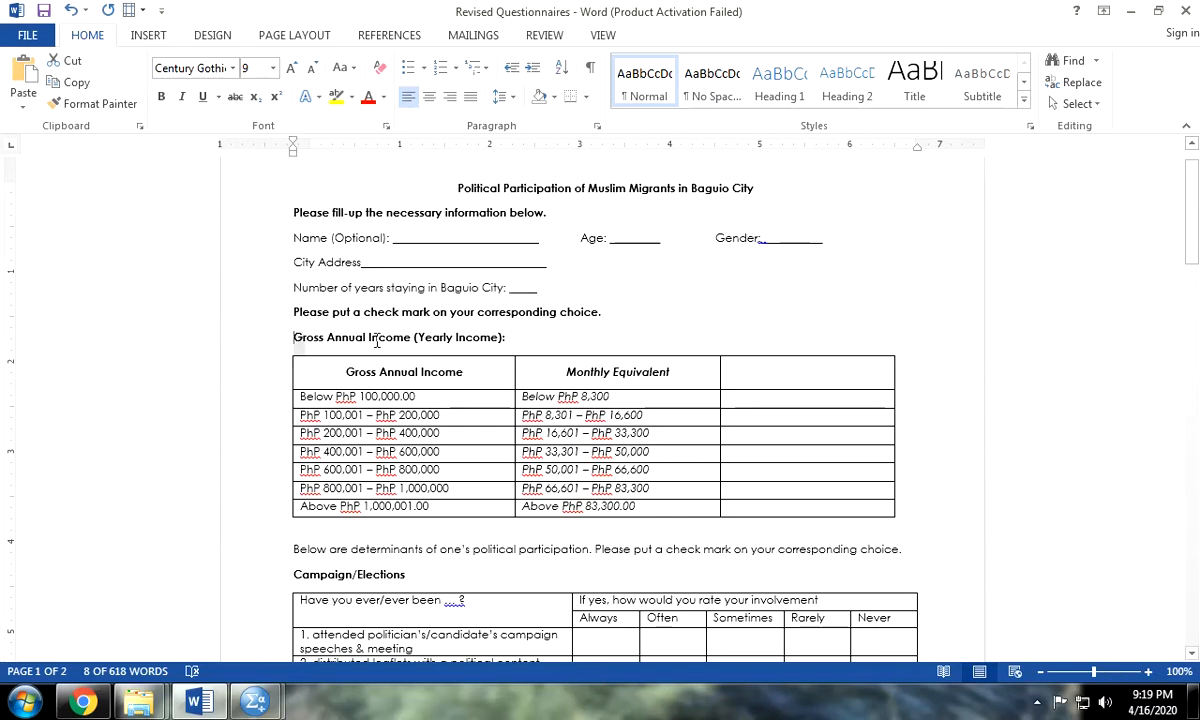
left_click_drag(376, 342, 500, 355)
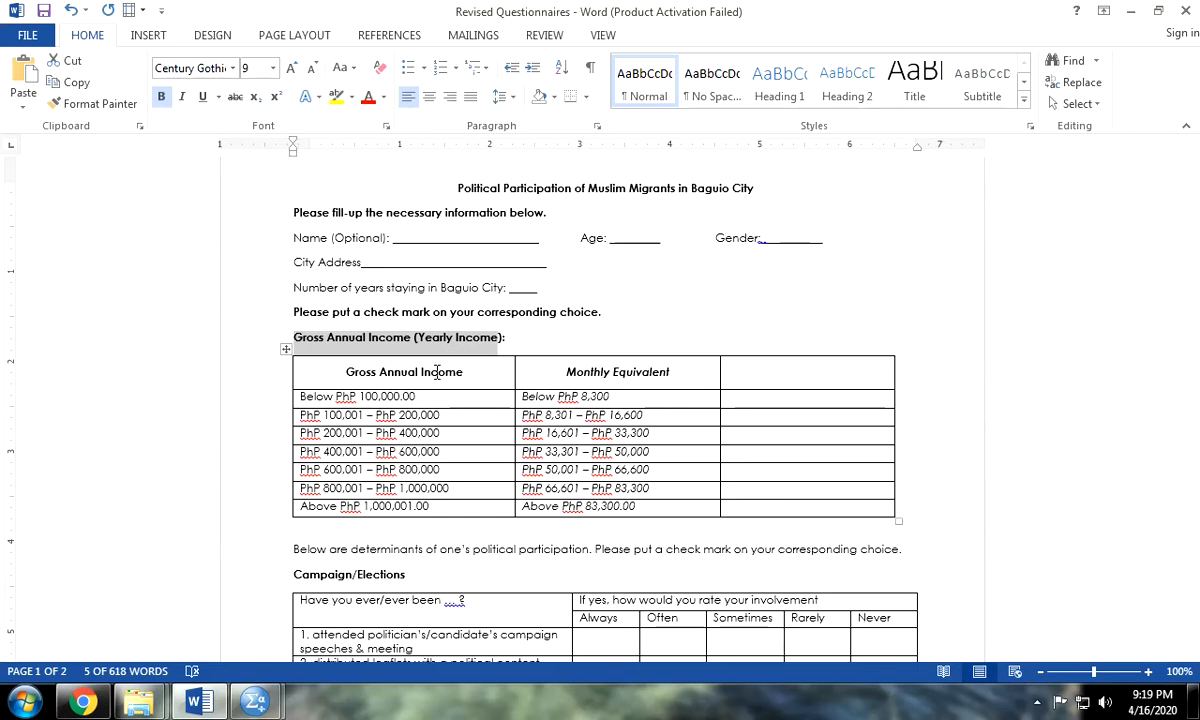
left_click(326, 397)
left_click_drag(411, 404, 610, 506)
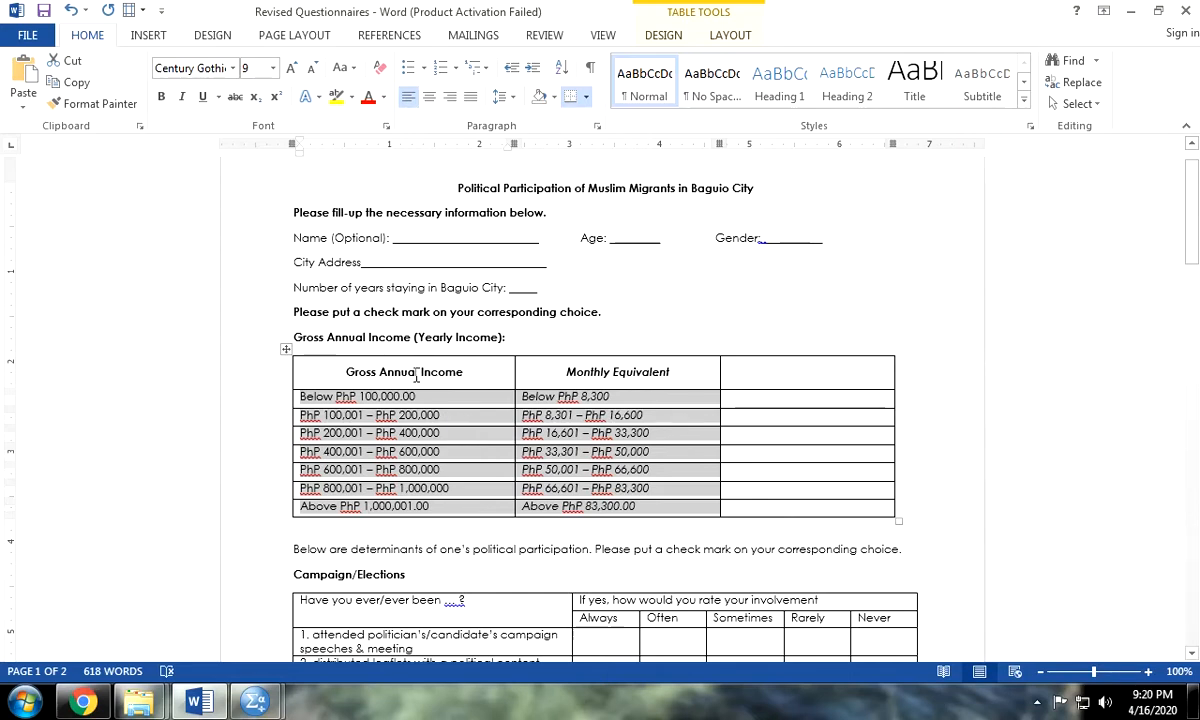
left_click_drag(403, 374, 480, 500)
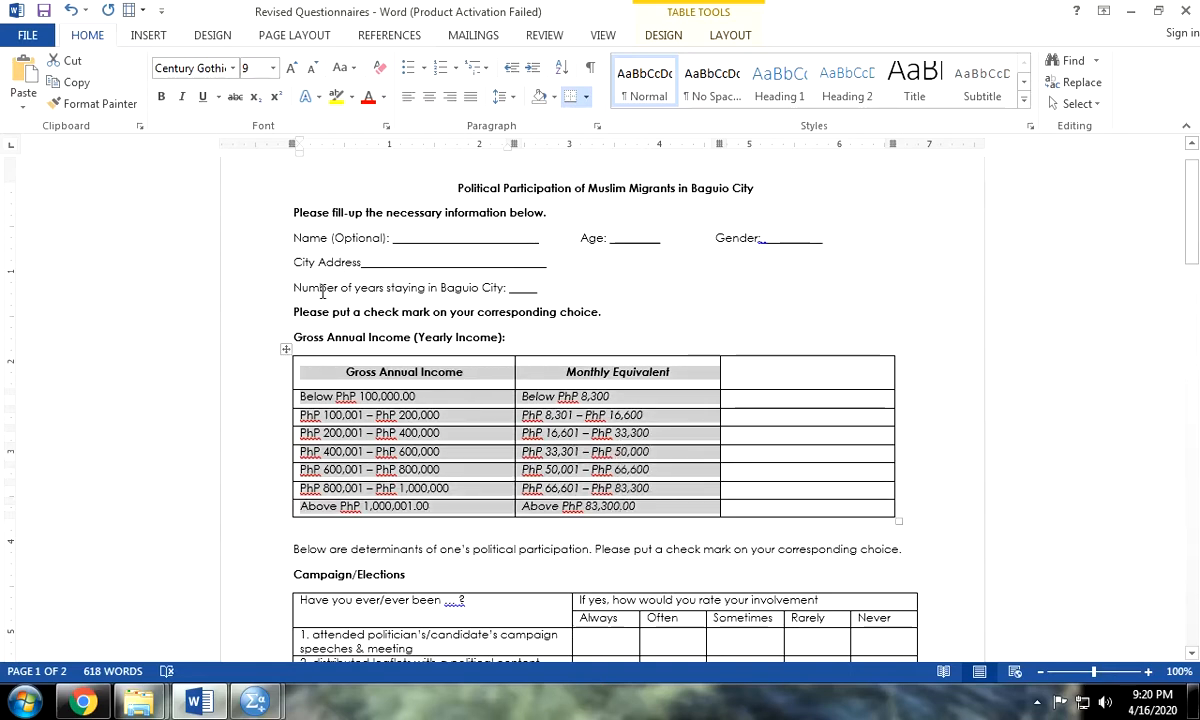
left_click_drag(293, 288, 397, 290)
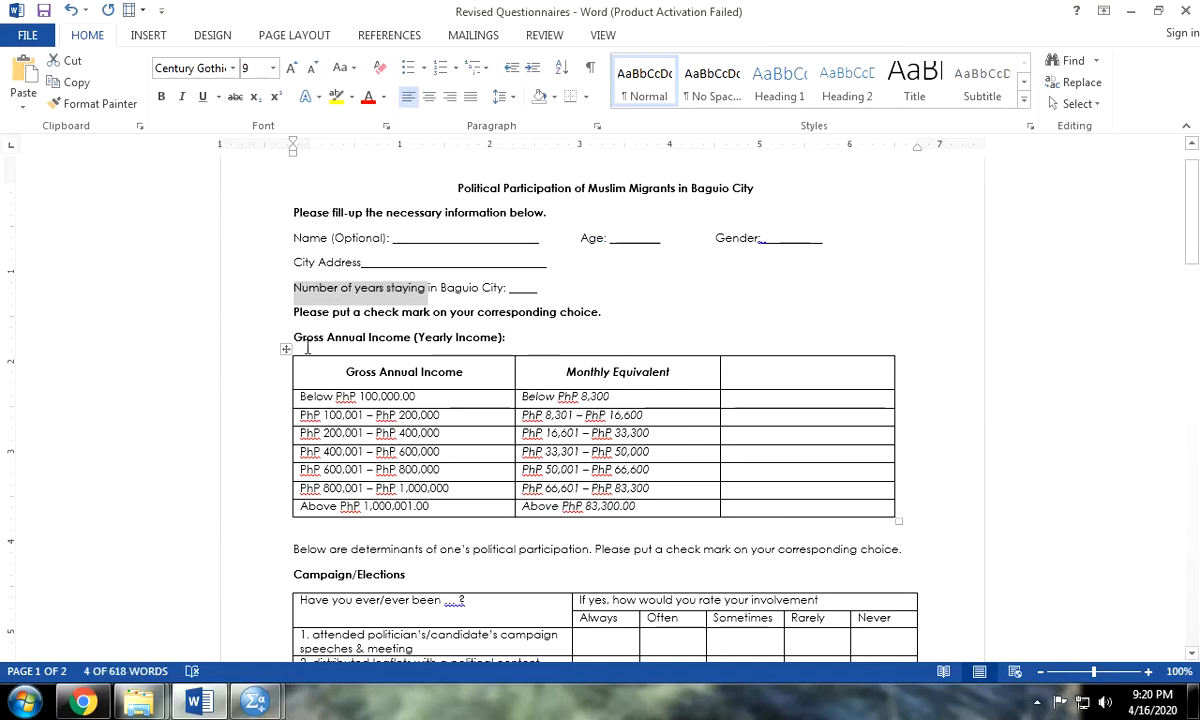
- Compare "Political Participation" in the questionnaire's title with the Campaign/Elections section, highlighting both phrases
scroll(372, 342, "down", 1)
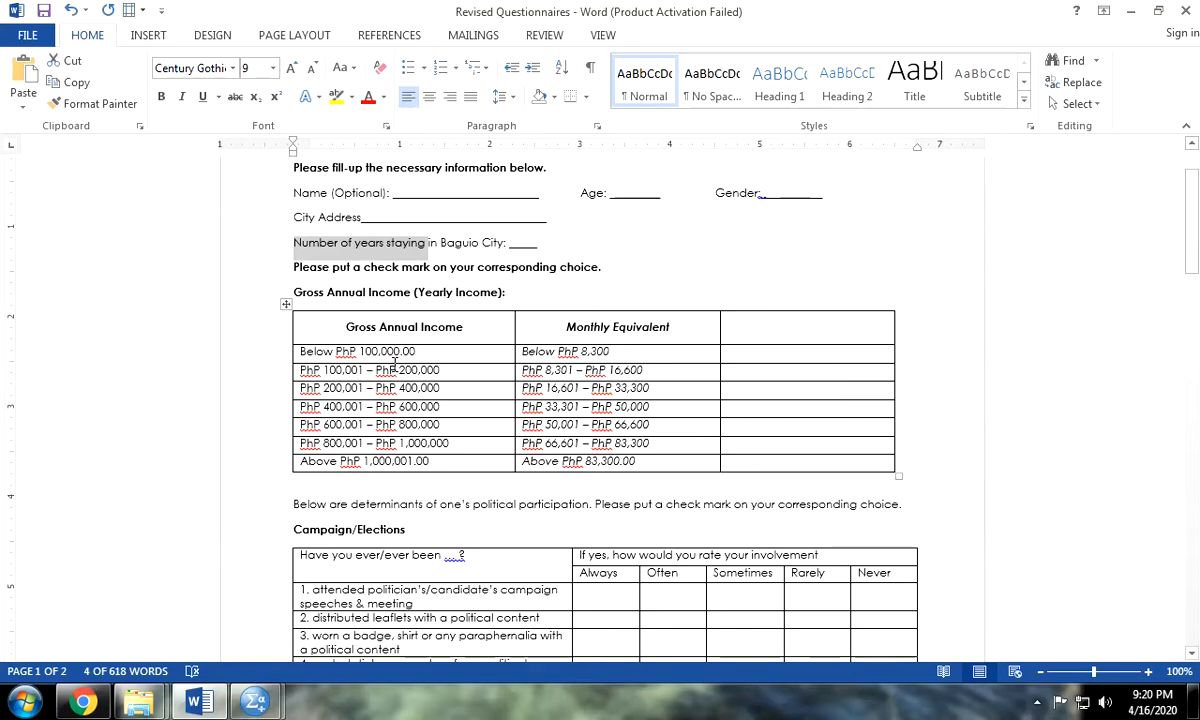
scroll(395, 365, "down", 2)
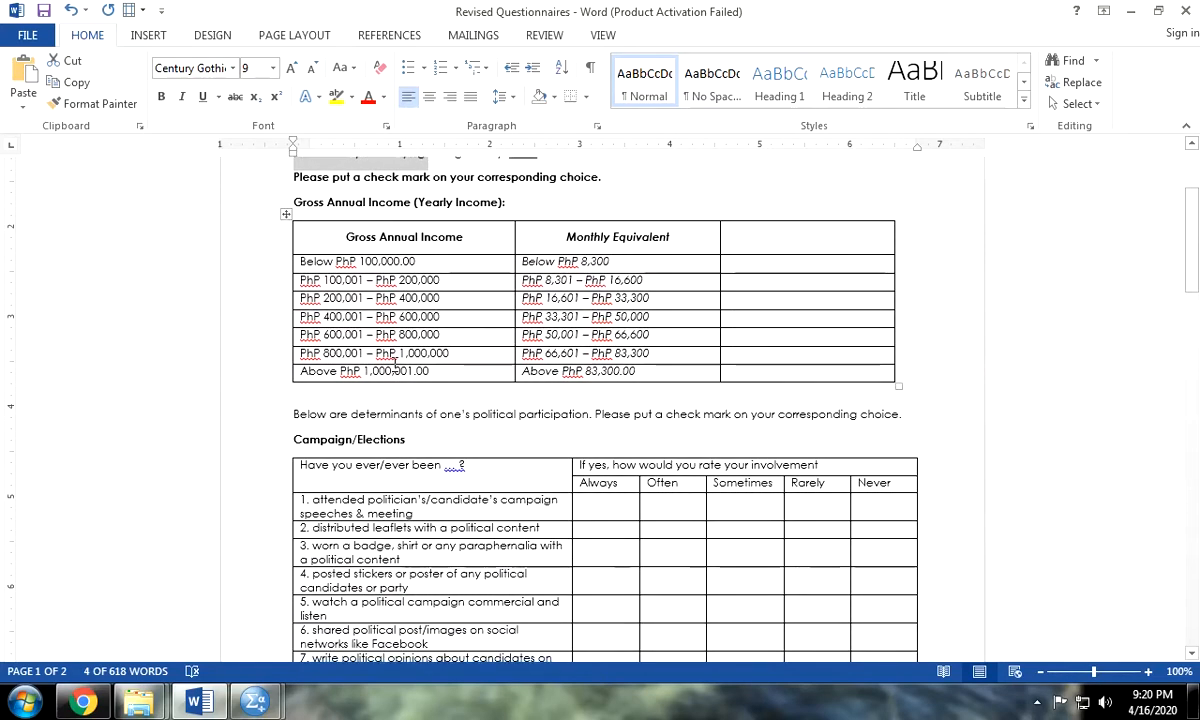
scroll(372, 395, "up", 4)
left_click_drag(458, 233, 573, 236)
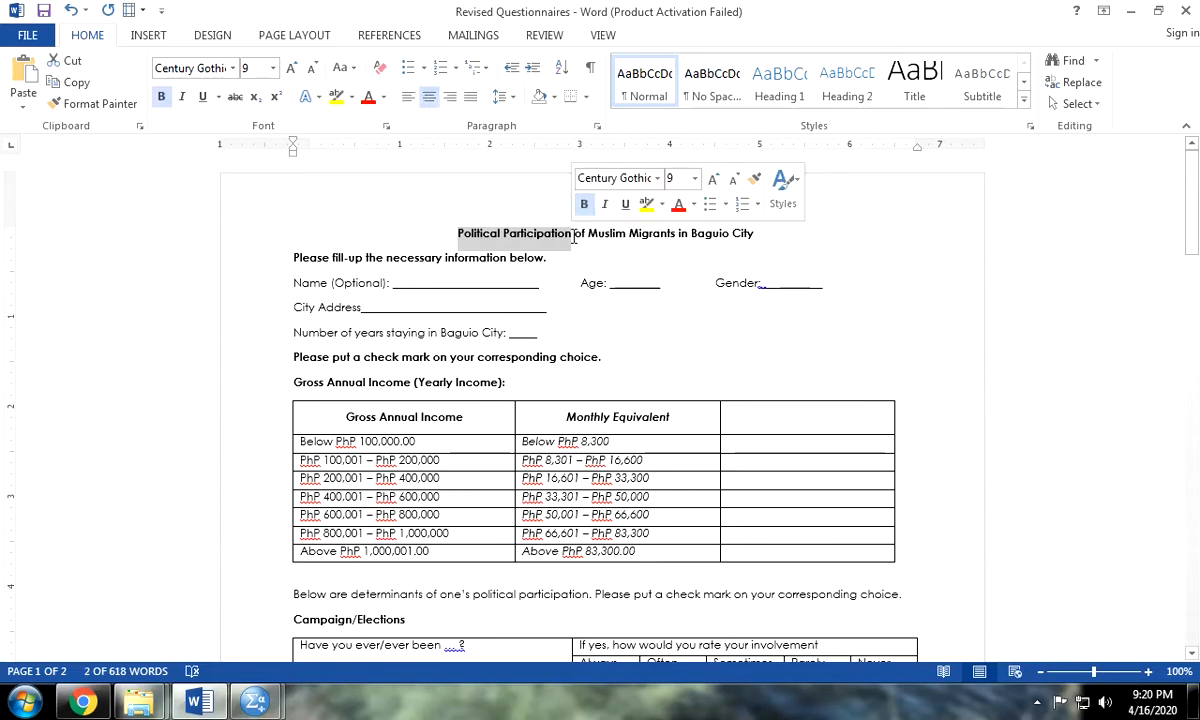
scroll(494, 452, "down", 5)
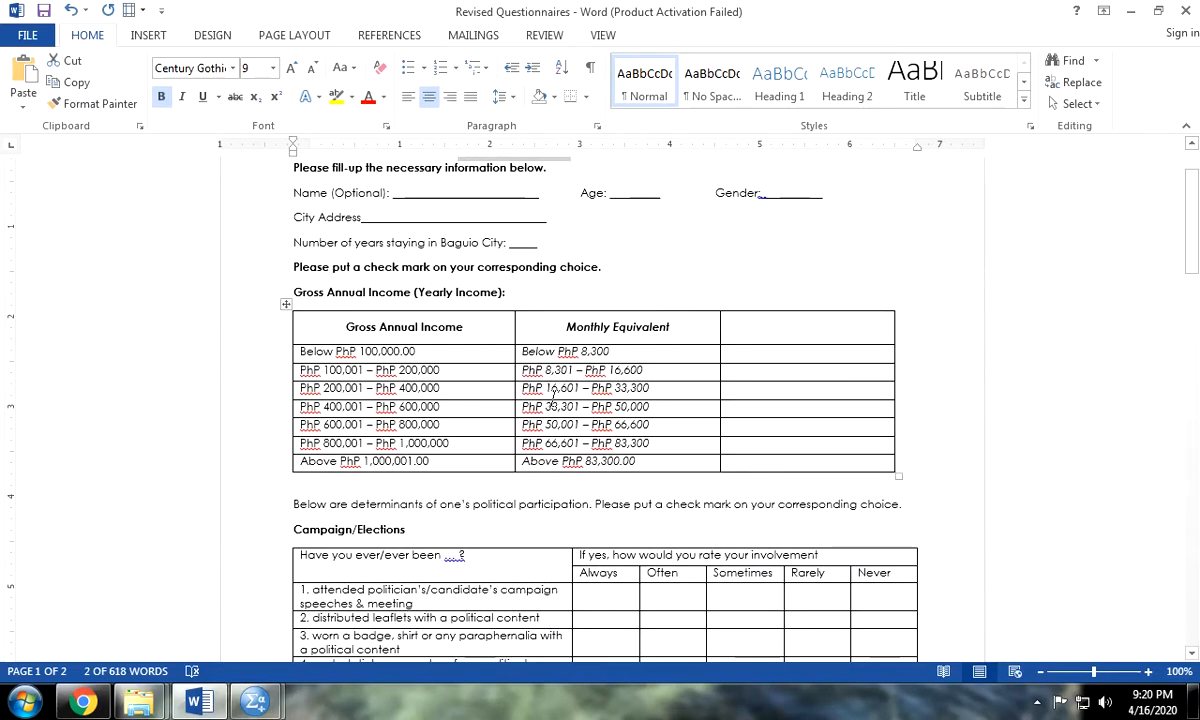
scroll(424, 270, "up", 5)
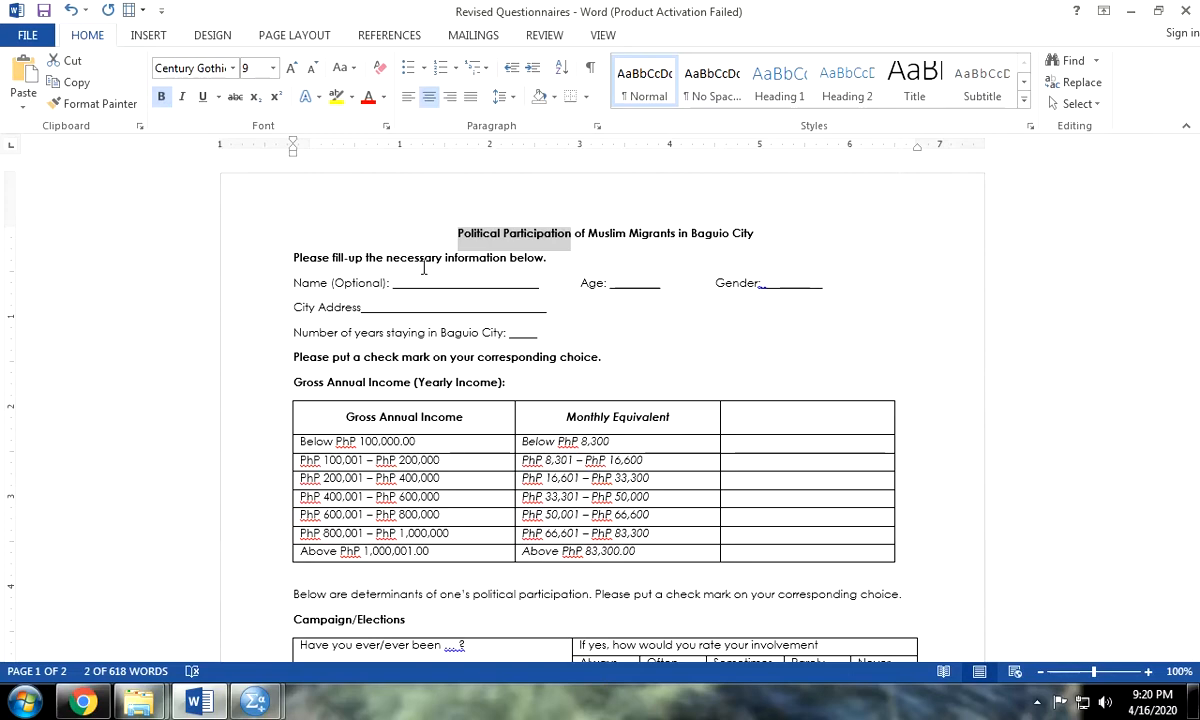
scroll(527, 430, "down", 5)
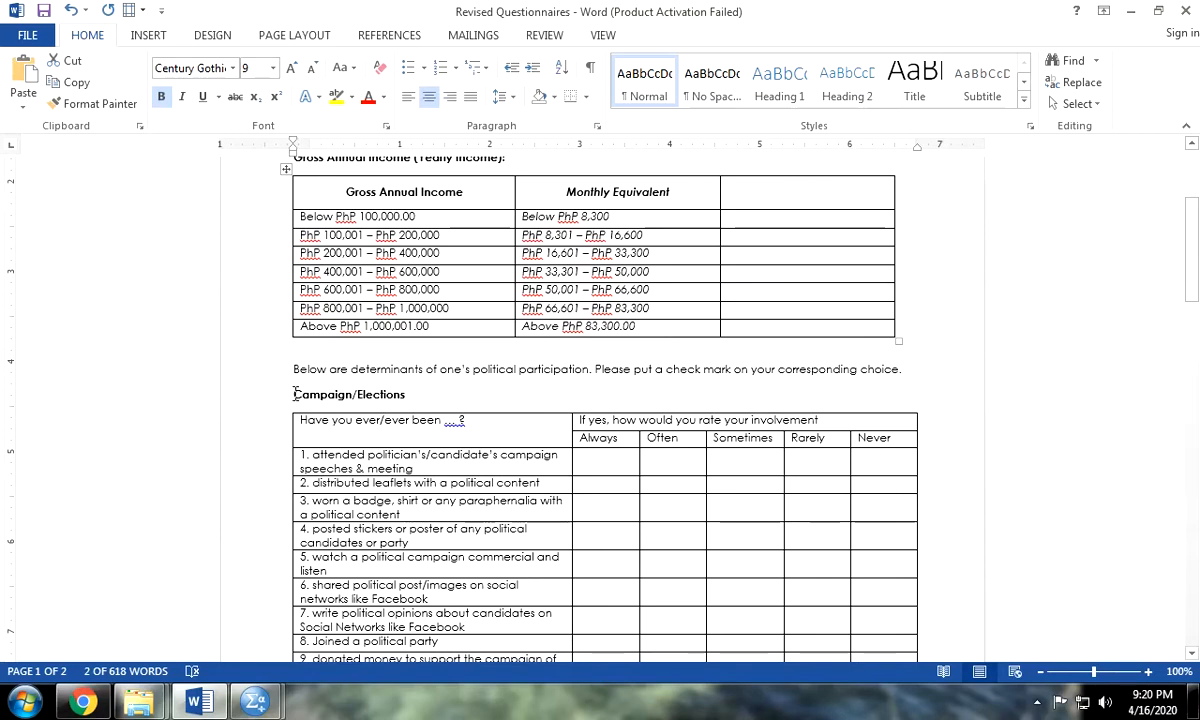
left_click_drag(294, 396, 405, 396)
scroll(410, 447, "up", 1)
scroll(410, 447, "up", 4)
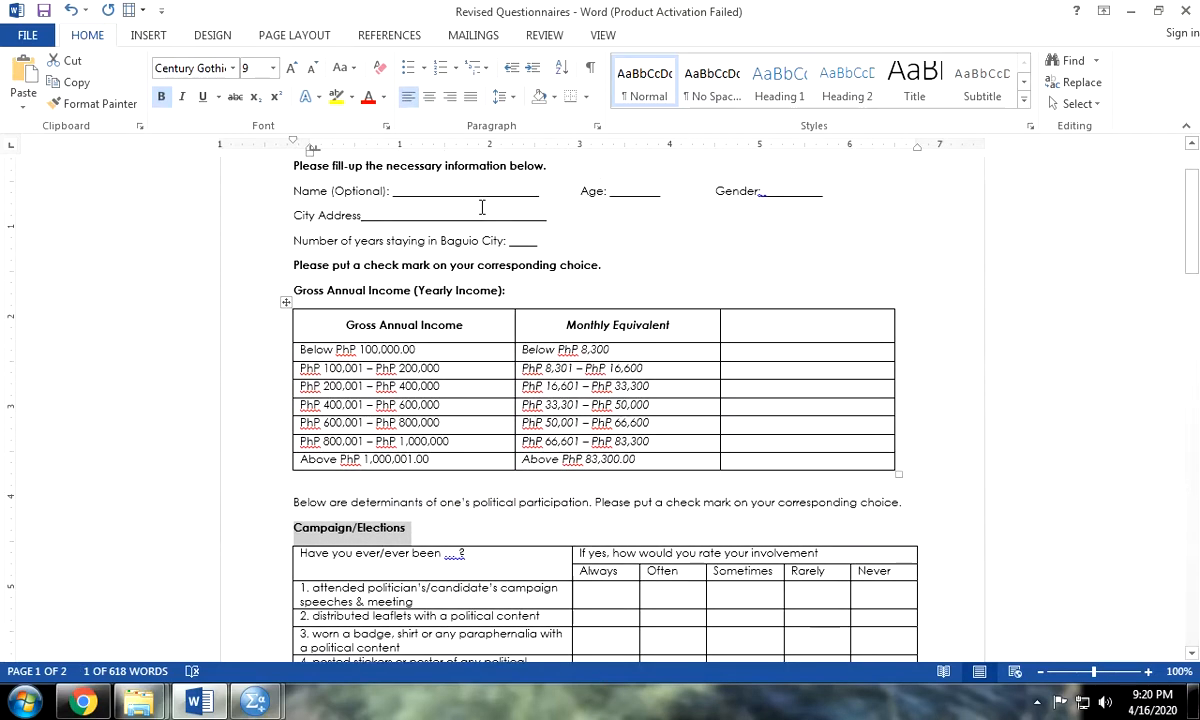
left_click_drag(459, 233, 565, 231)
- Review the questionnaire's sections from Campaign/Elections through Contacting Government Official, Protest Action, Social Movements and Social Engagement to the Overall Opinion question
scroll(330, 541, "down", 6)
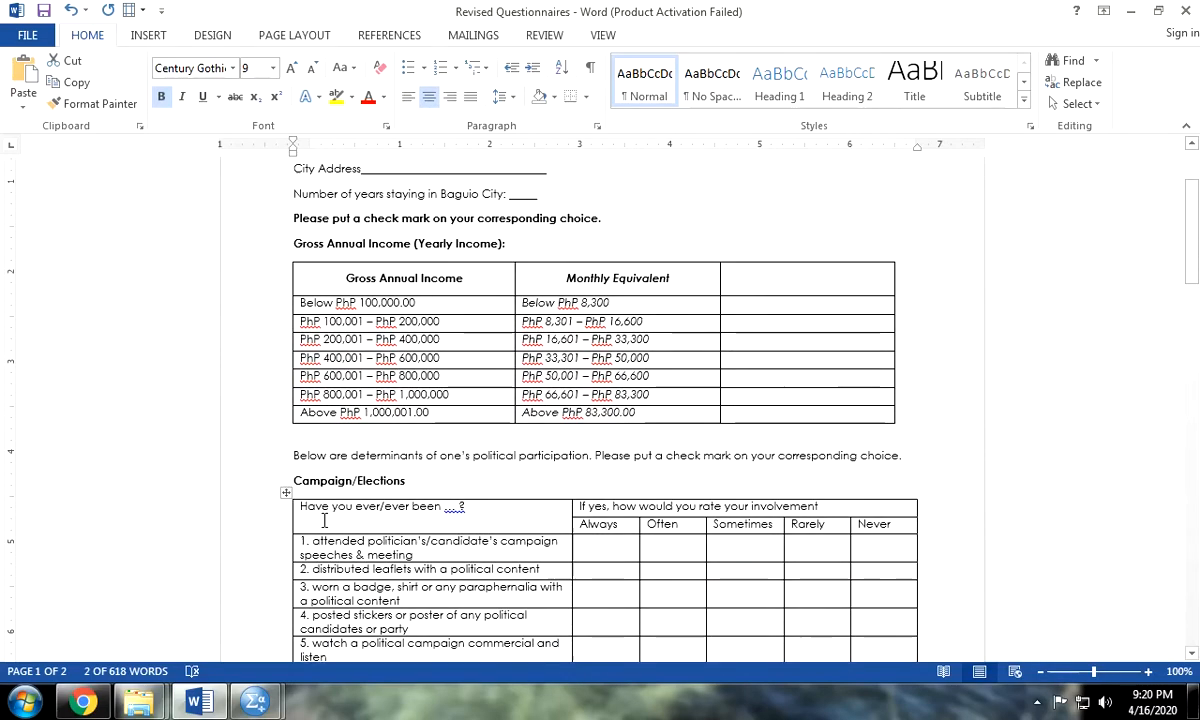
scroll(330, 541, "down", 5)
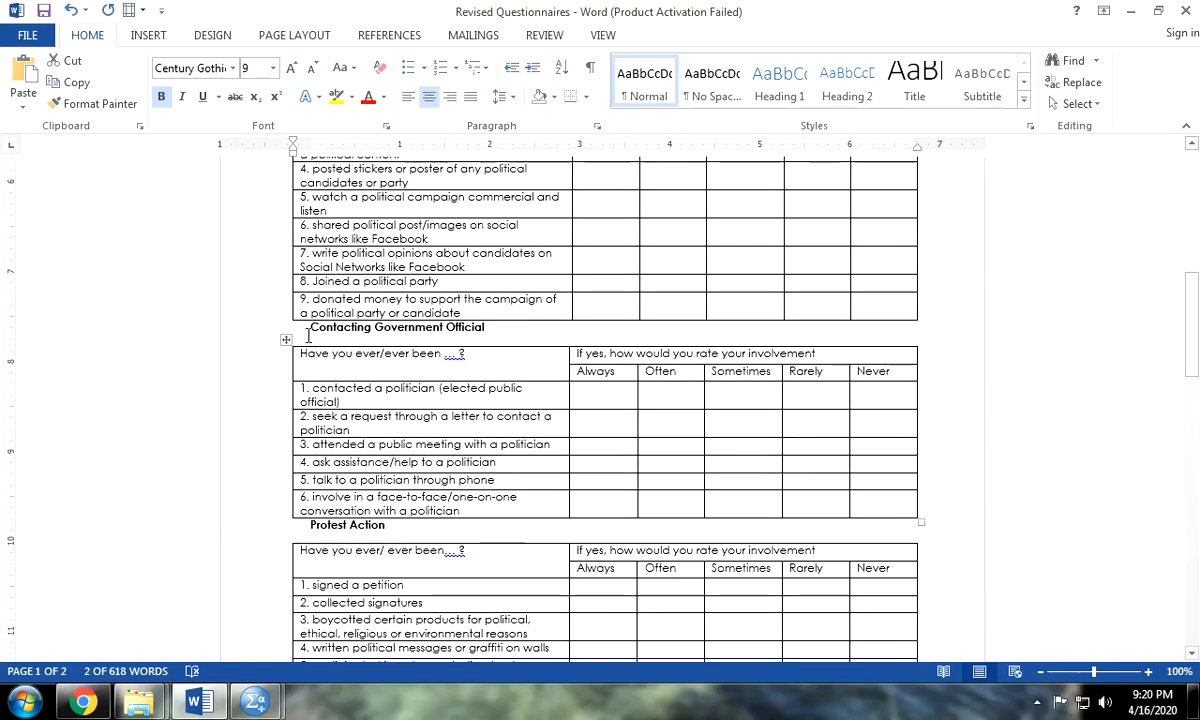
scroll(474, 387, "down", 6)
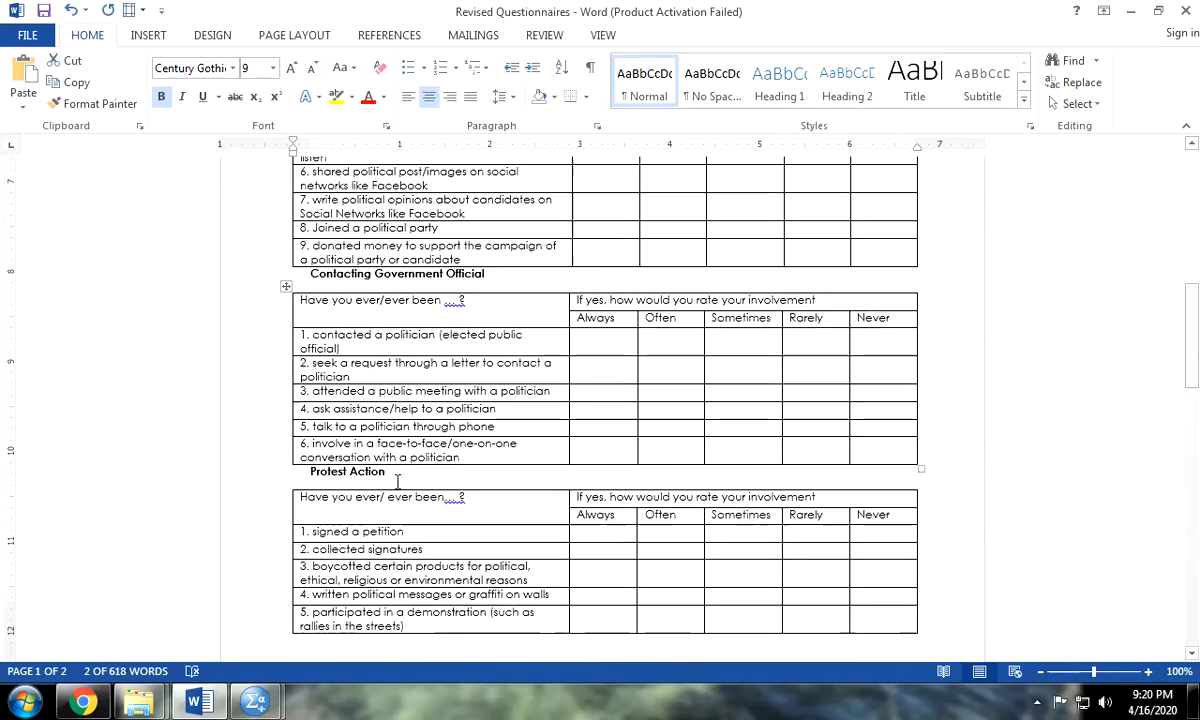
scroll(473, 541, "down", 2)
scroll(473, 541, "up", 2)
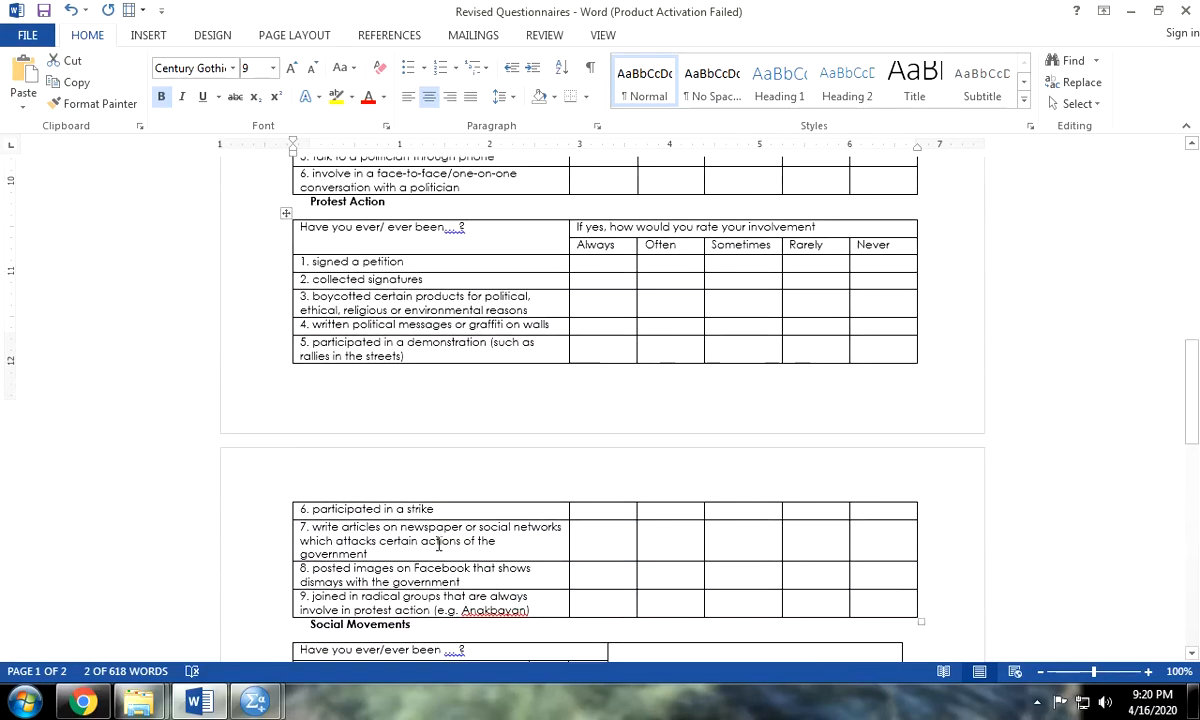
scroll(438, 545, "down", 6)
scroll(438, 545, "down", 12)
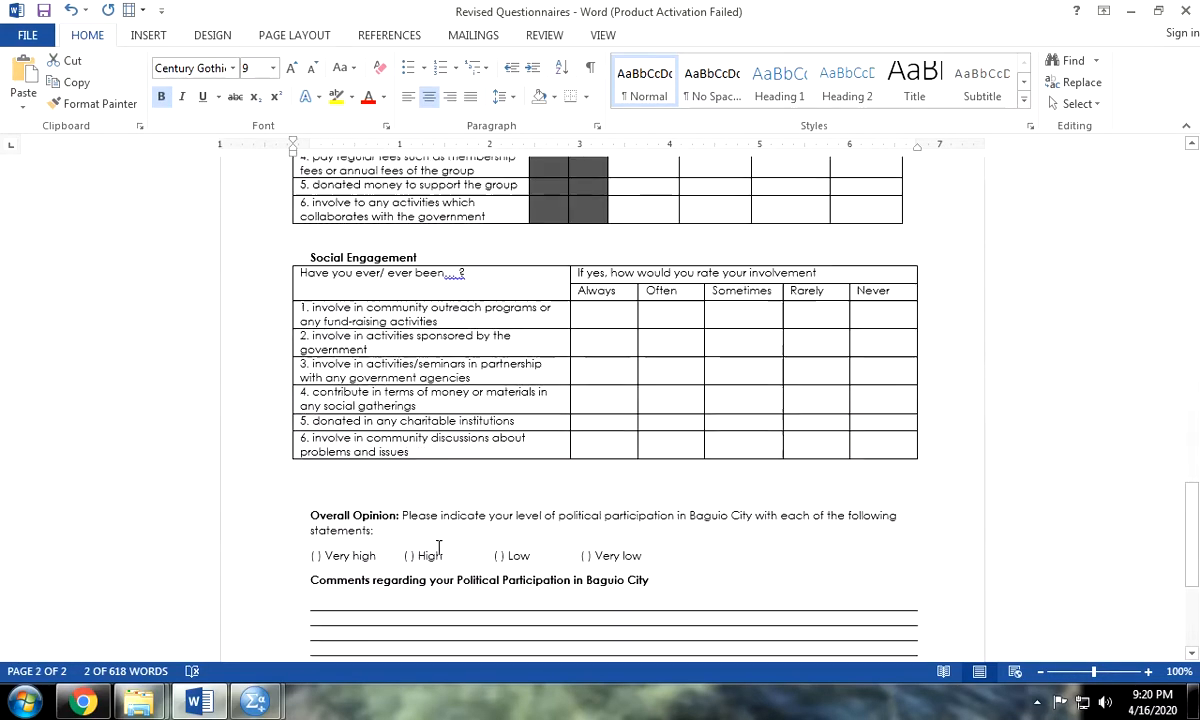
- Examine the first Campaign/Elections item, highlighting "attended politician's/candidate's campaign speeches & meeting", and review the questionnaire's opening section
scroll(445, 557, "up", 4)
scroll(446, 557, "up", 20)
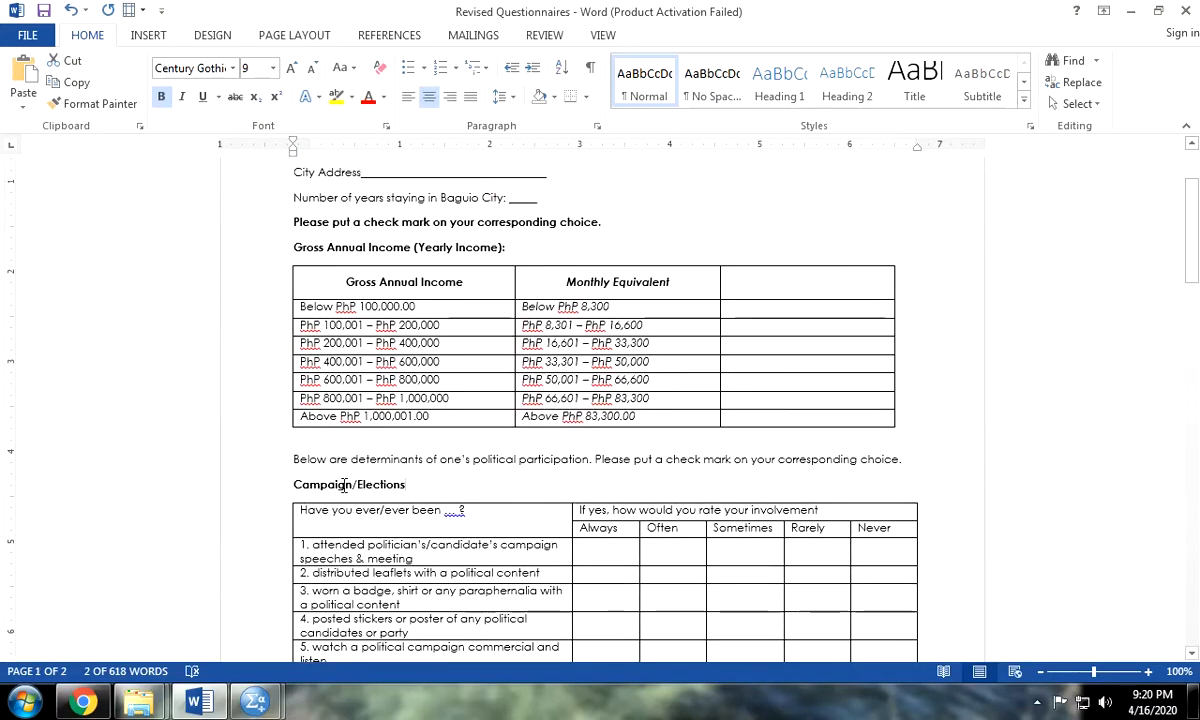
left_click(287, 484)
triple_click(372, 544)
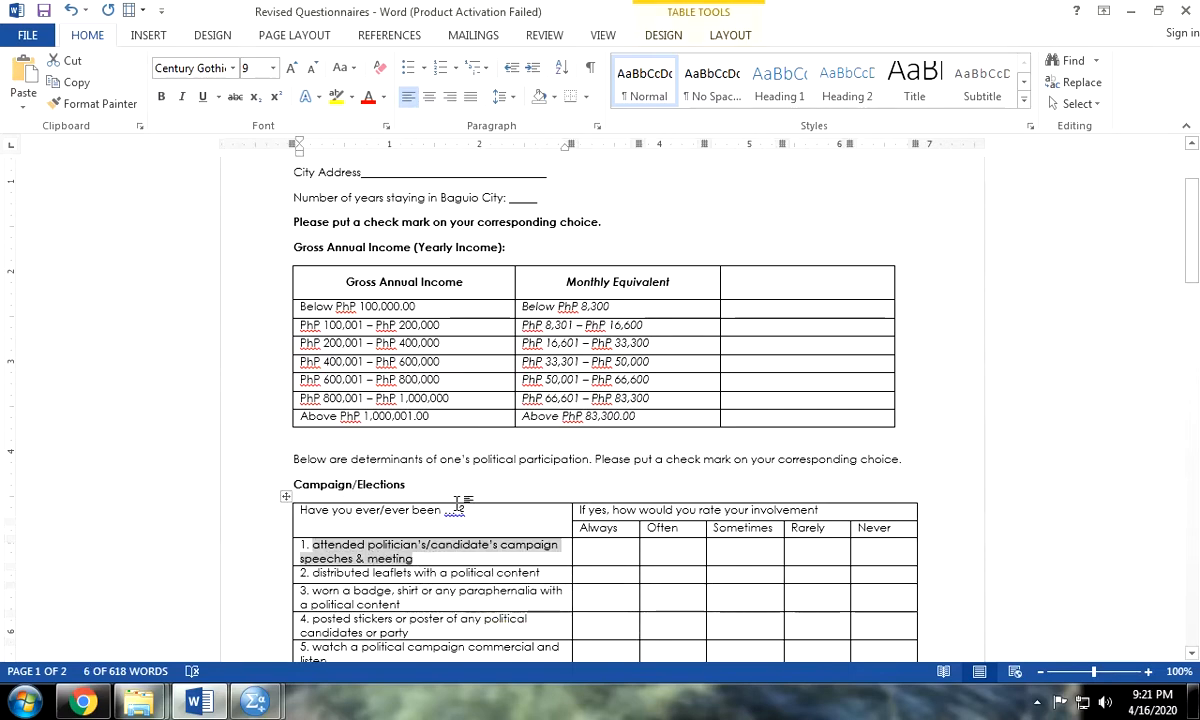
scroll(531, 565, "down", 1)
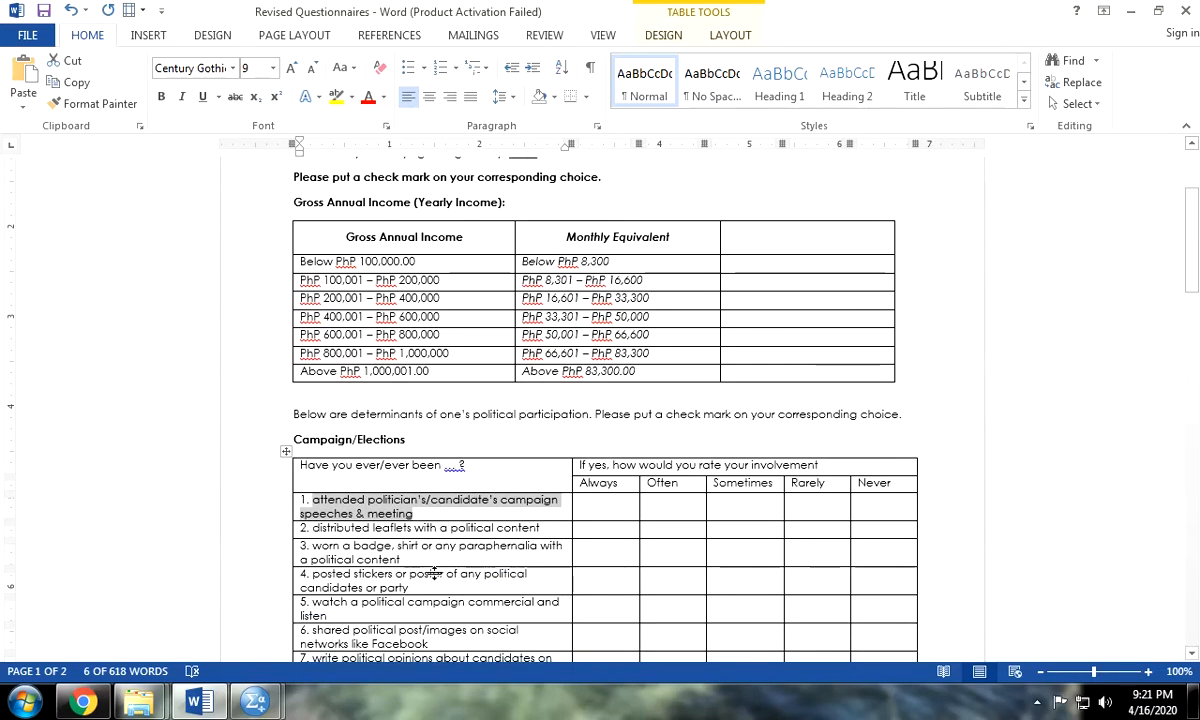
scroll(506, 580, "up", 4)
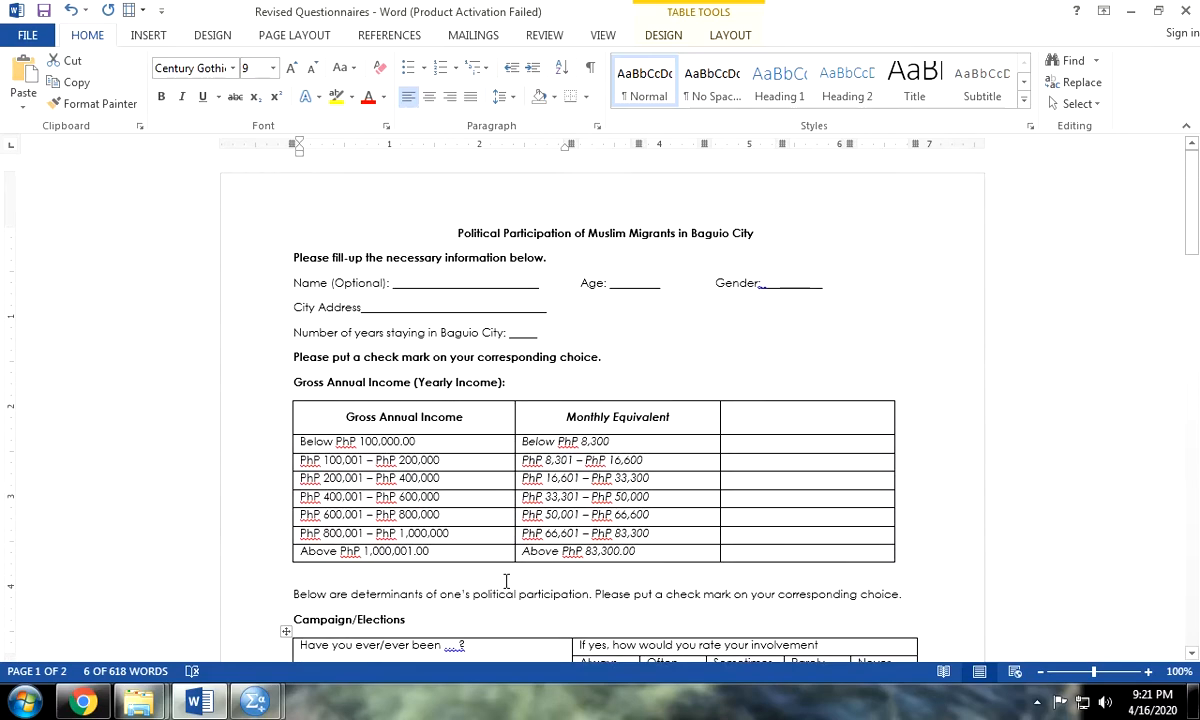
scroll(535, 604, "down", 3)
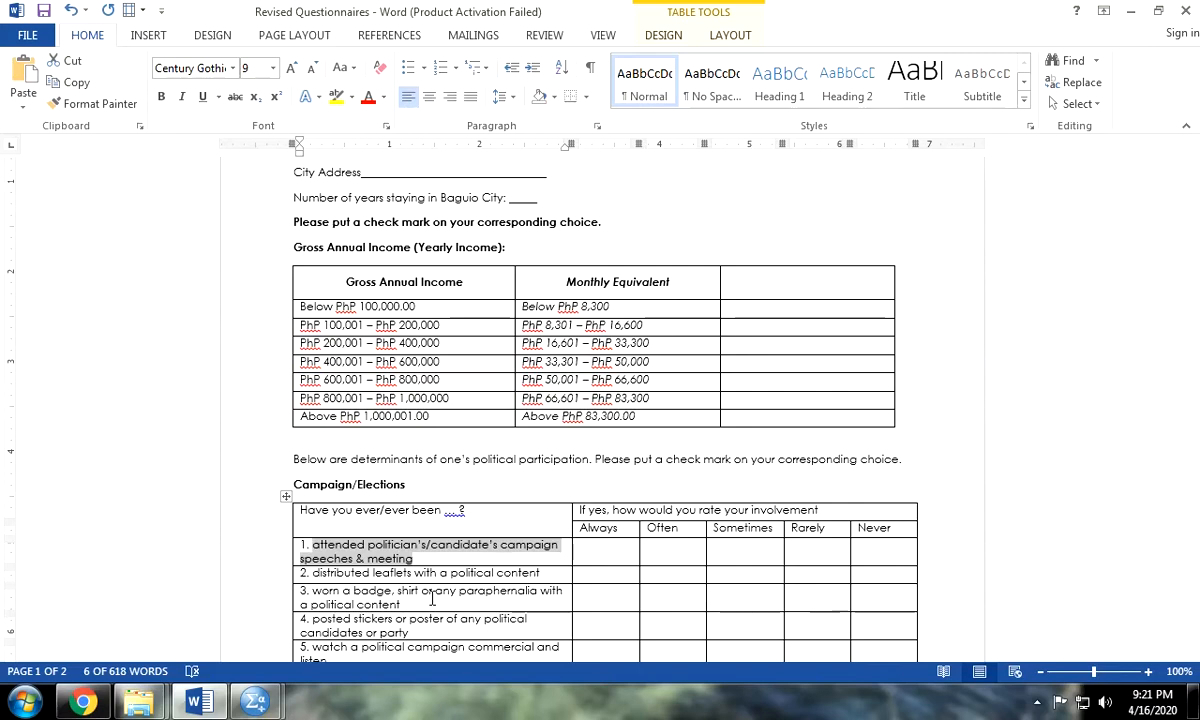
scroll(432, 598, "up", 3)
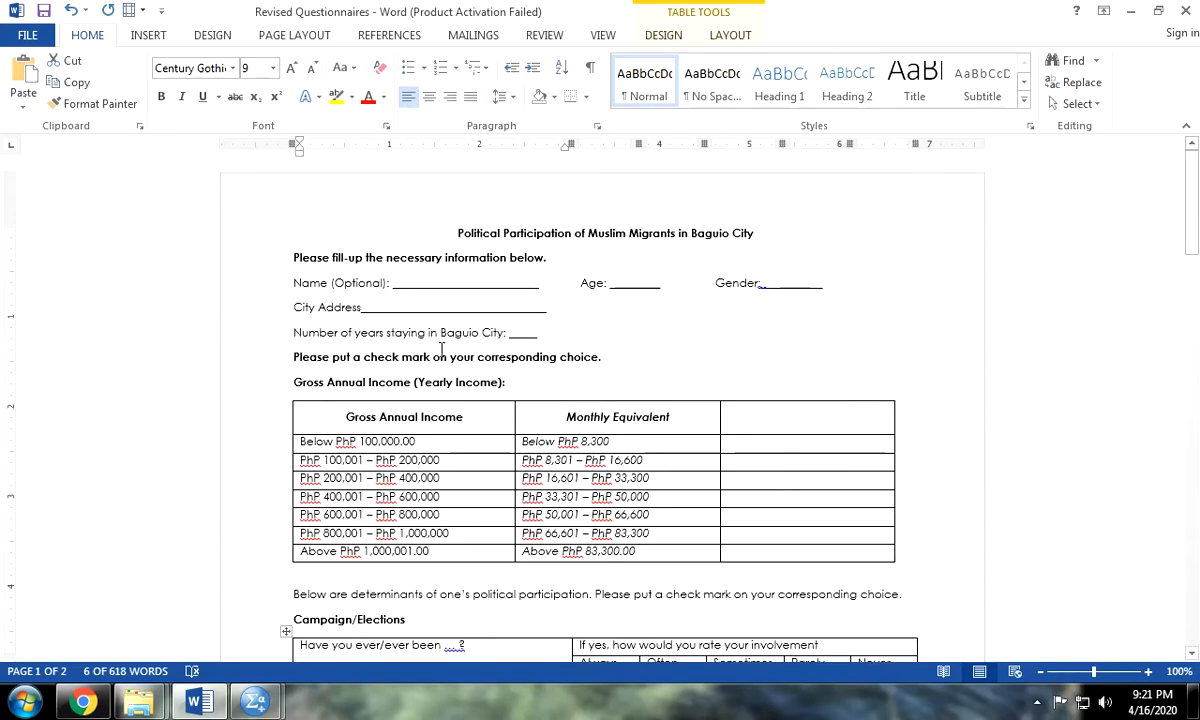
- Examine the respondent information fields, highlighting Name (Optional), Age, Gender and City Address together
left_click_drag(560, 310, 227, 282)
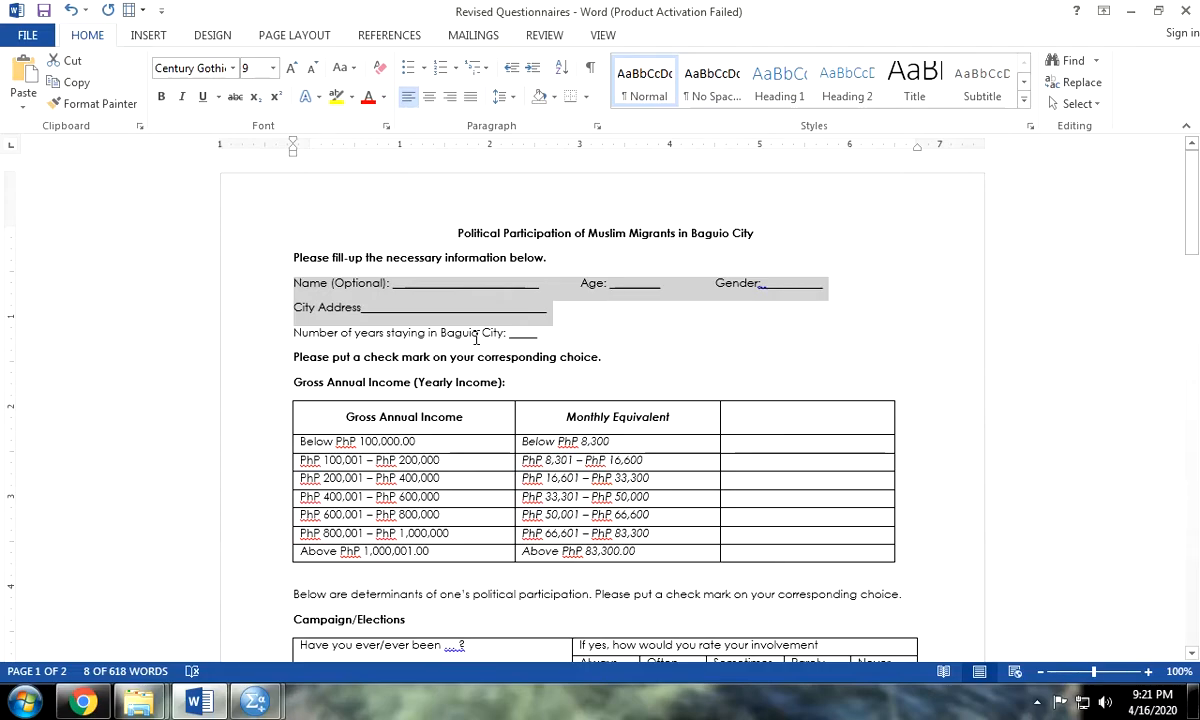
scroll(476, 338, "down", 5)
scroll(476, 338, "up", 5)
- Switch to the untitled dataset in SPSS Statistics and select the first variable's Name cell in Variable View
left_click(279, 708)
left_click(270, 707)
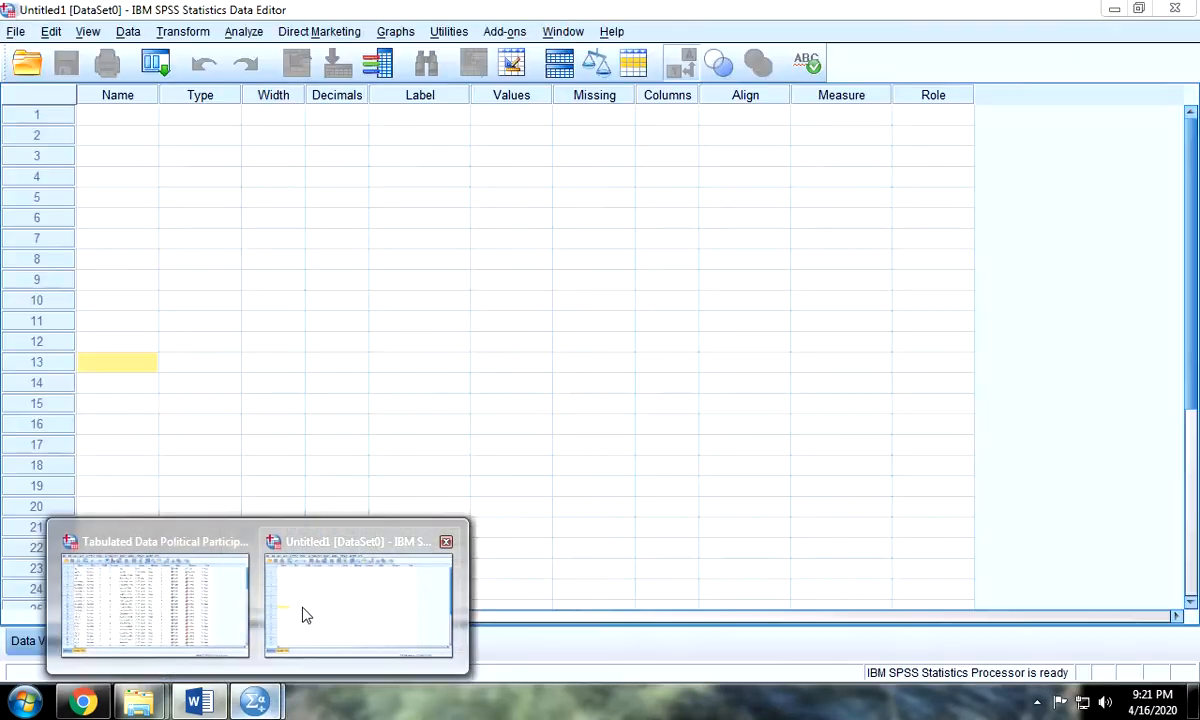
left_click(306, 615)
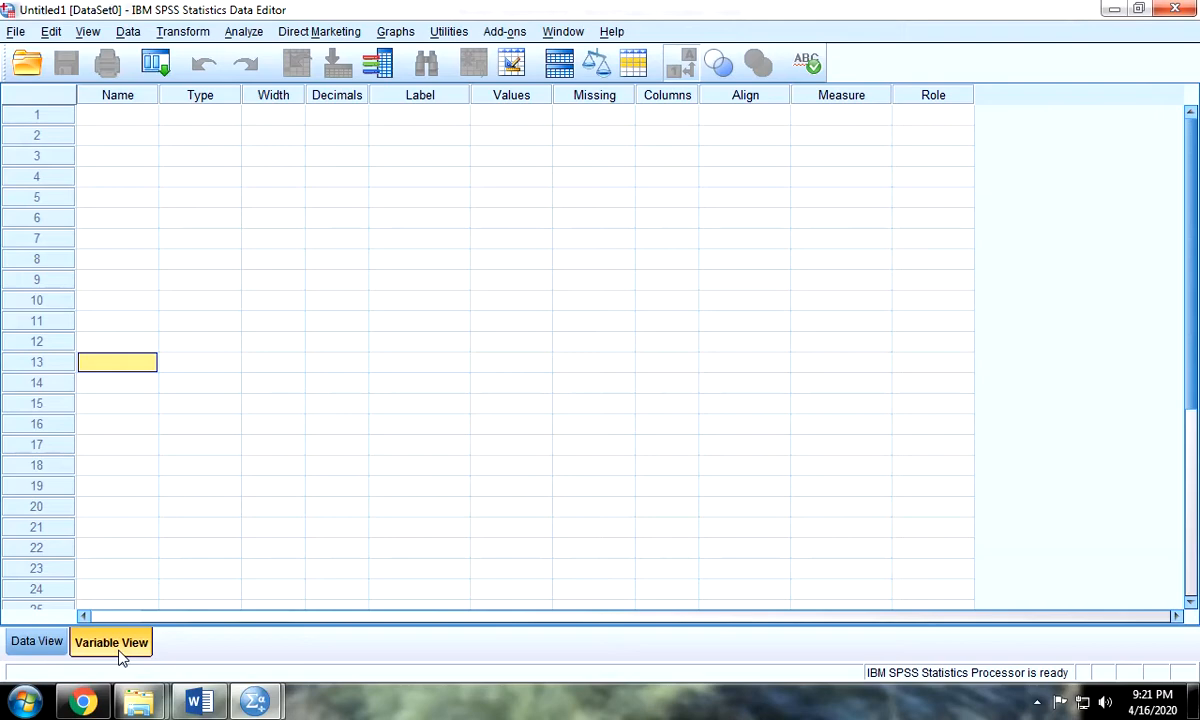
left_click(138, 117)
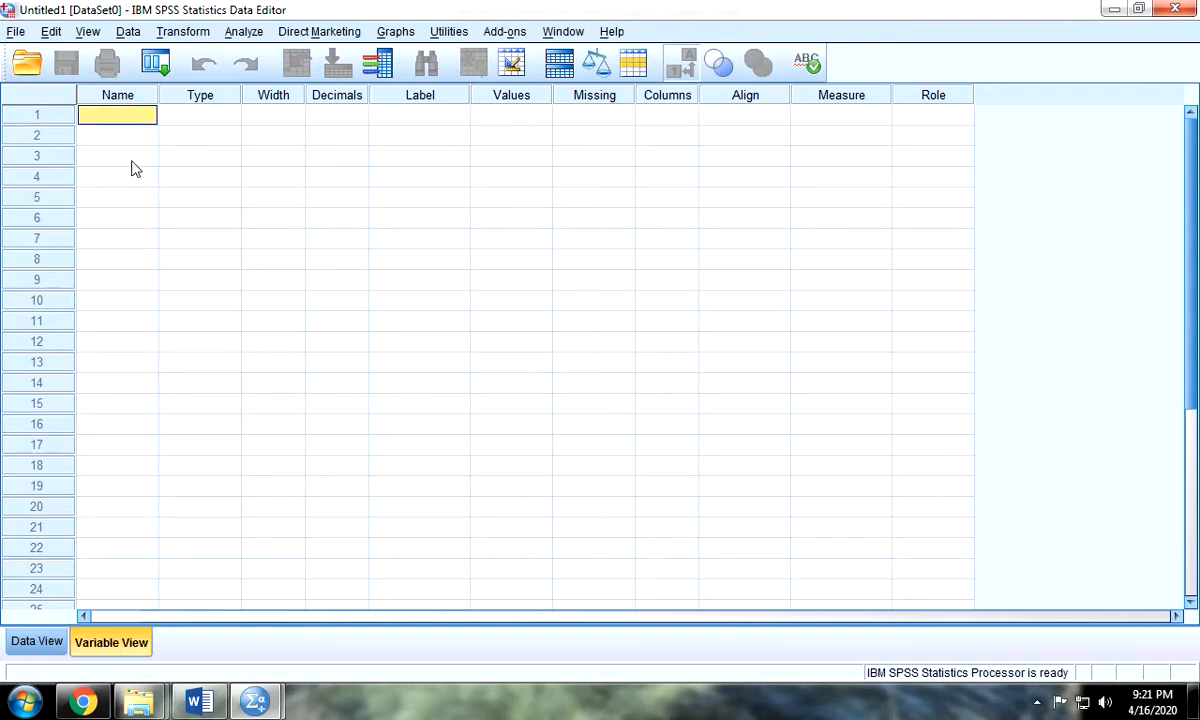
- Switch to the questionnaire in Word and examine the optional name field, highlighting only that entry
left_click(200, 704)
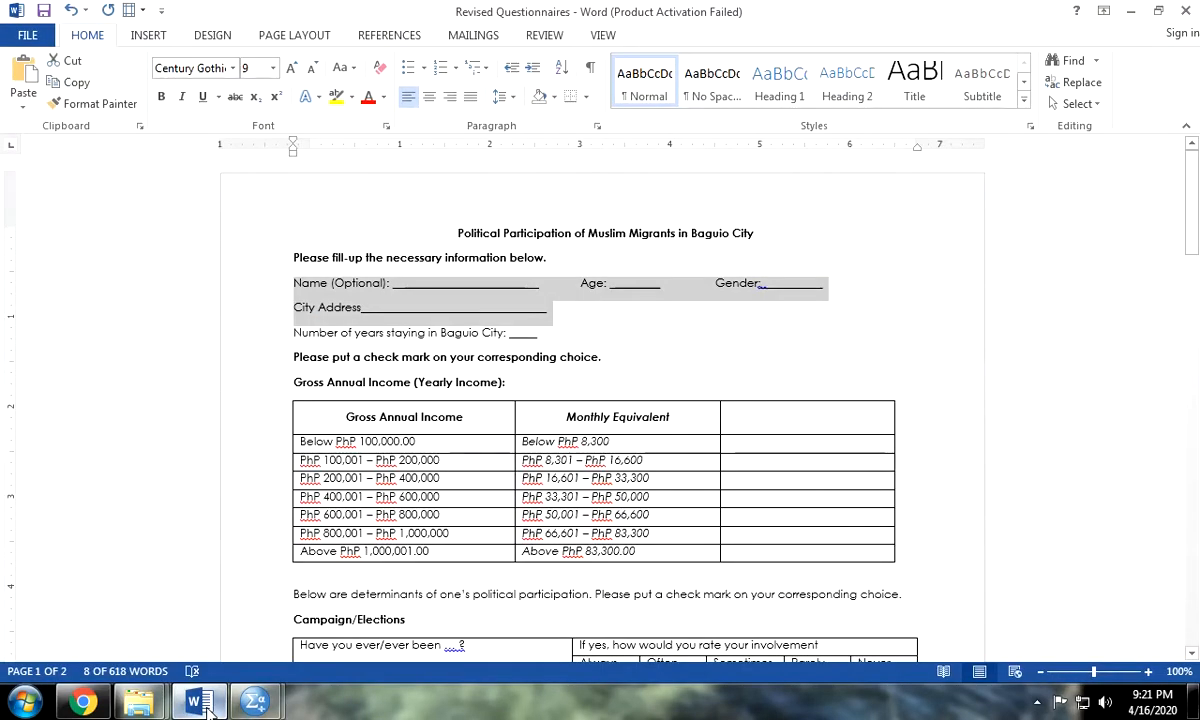
left_click(423, 288)
left_click_drag(294, 283, 514, 288)
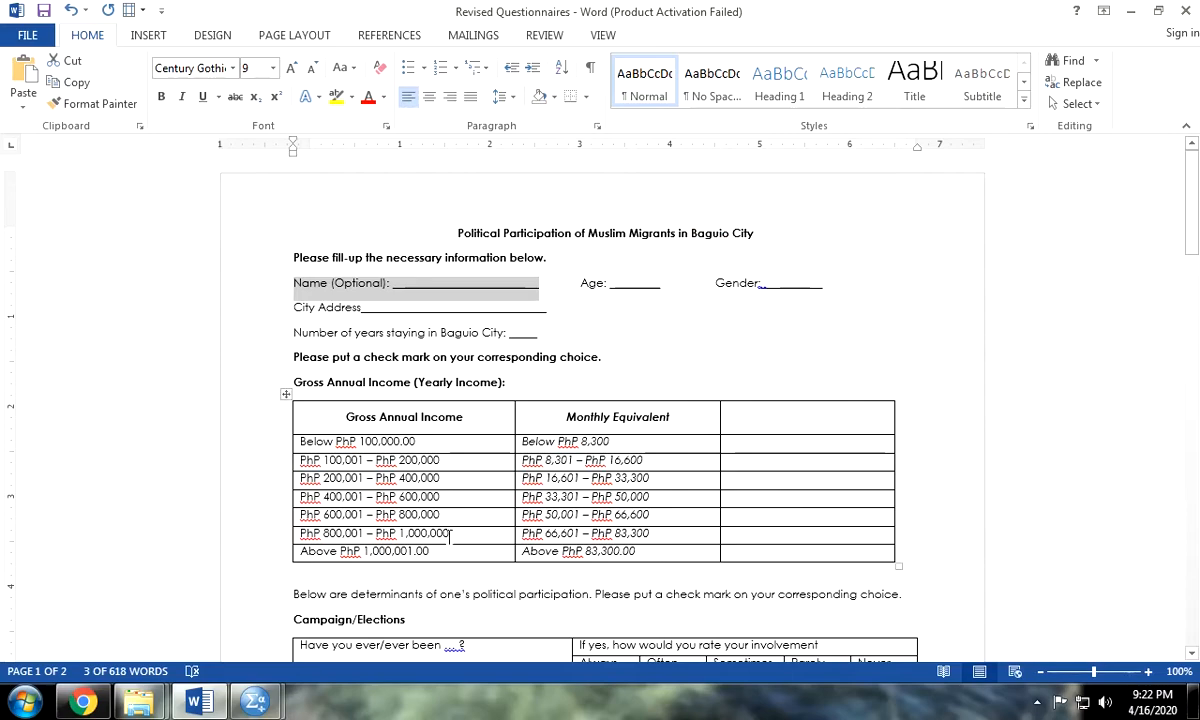
- Switch back to the untitled SPSS dataset and define the first variable with the name Age
left_click(255, 701)
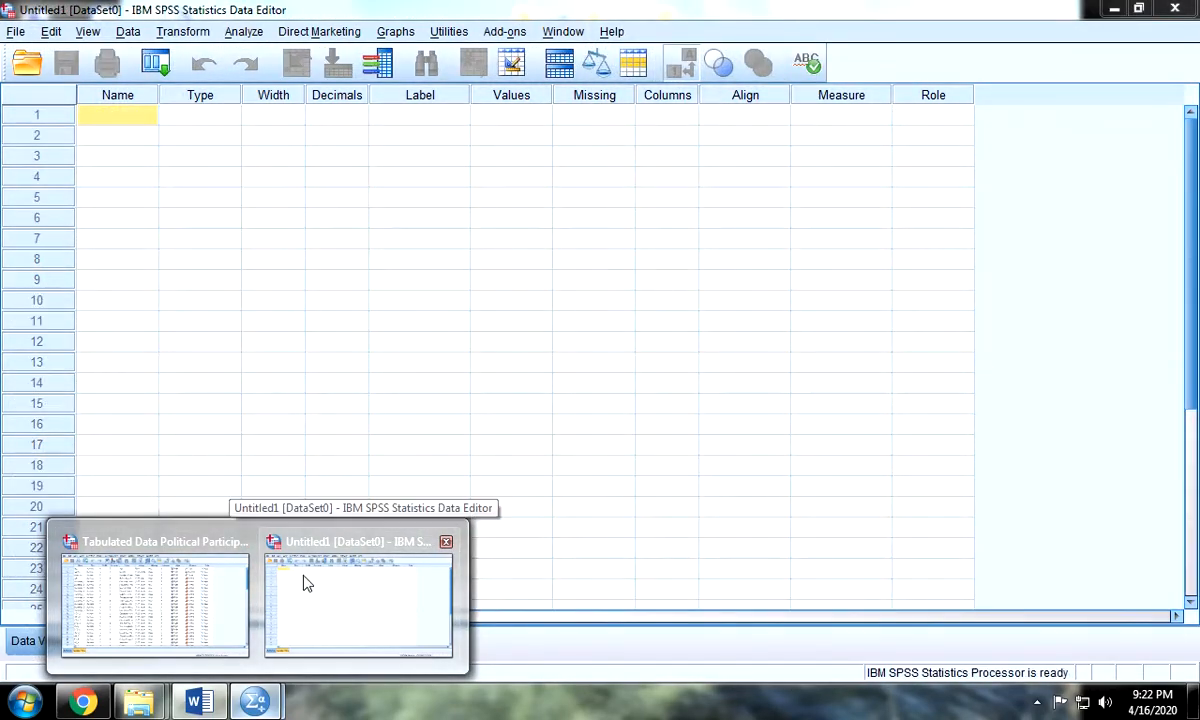
left_click(305, 583)
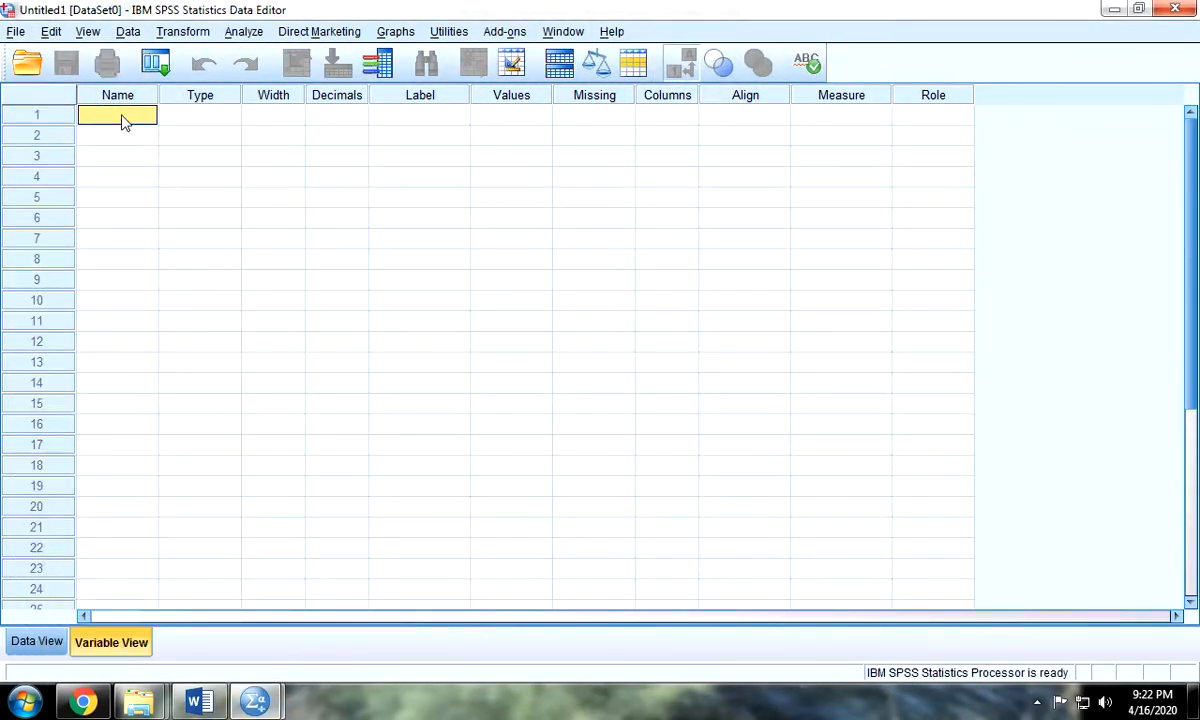
left_click(124, 121)
type("Age")
key("Return")
left_click(126, 115)
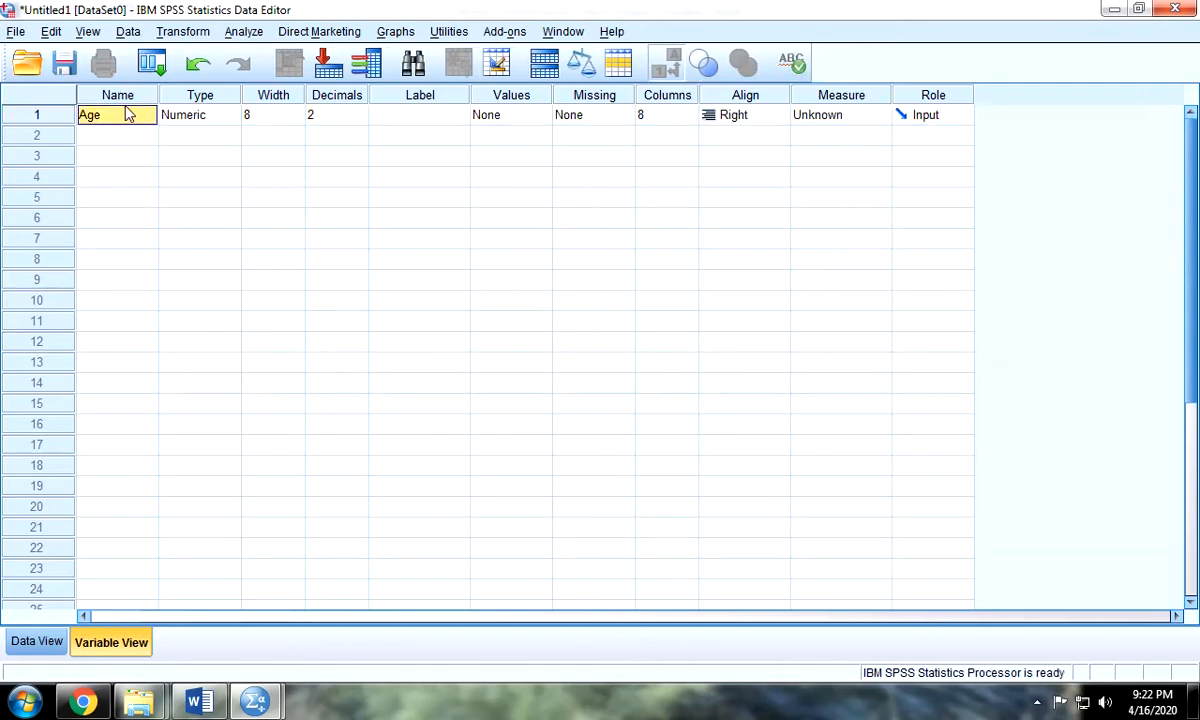
left_click(126, 115)
key("Tab")
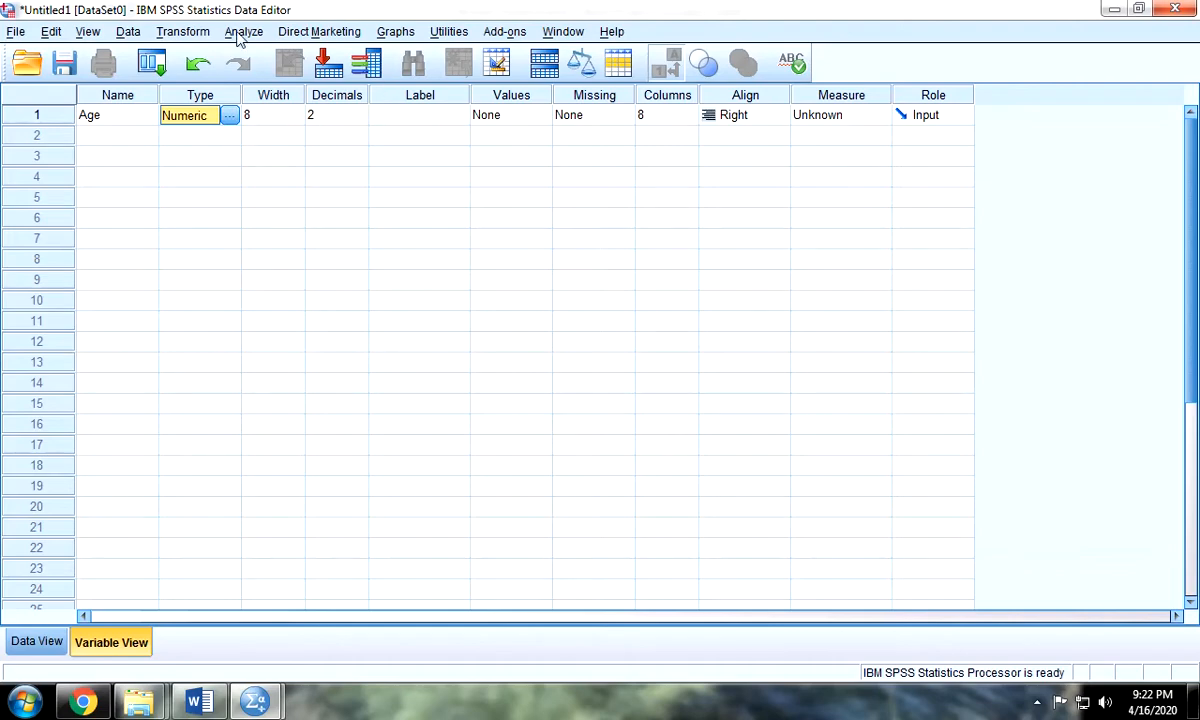
left_click(138, 99)
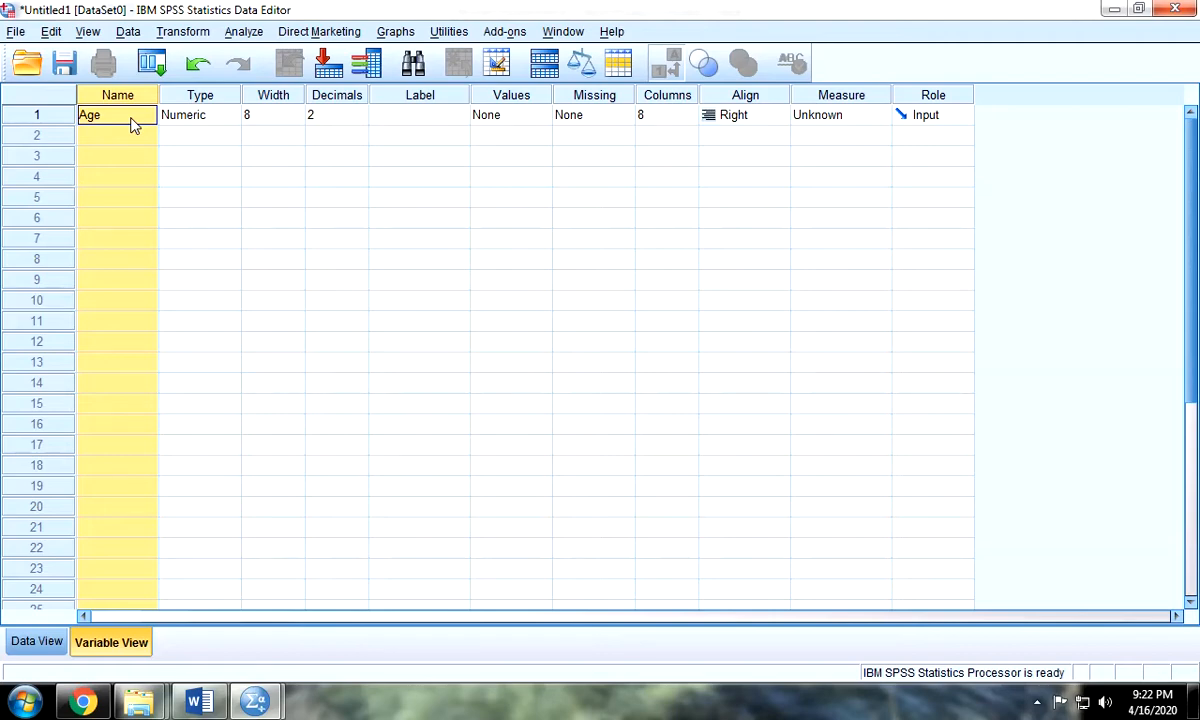
left_click(138, 138)
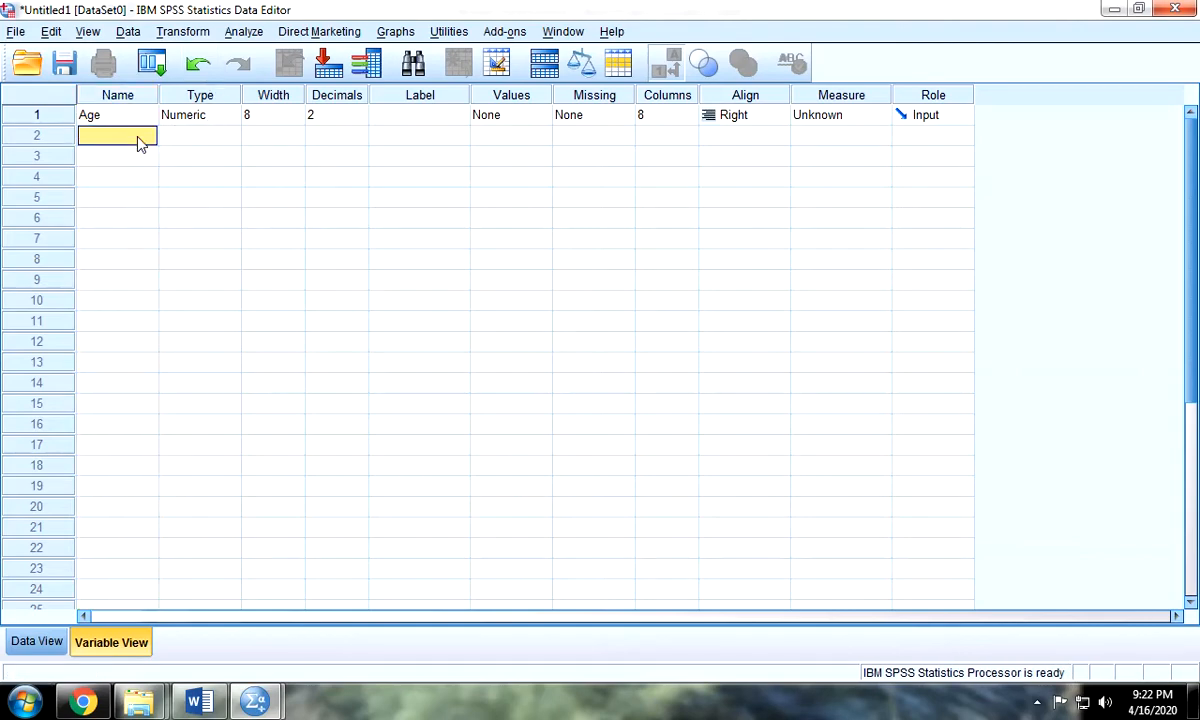
left_click(136, 113)
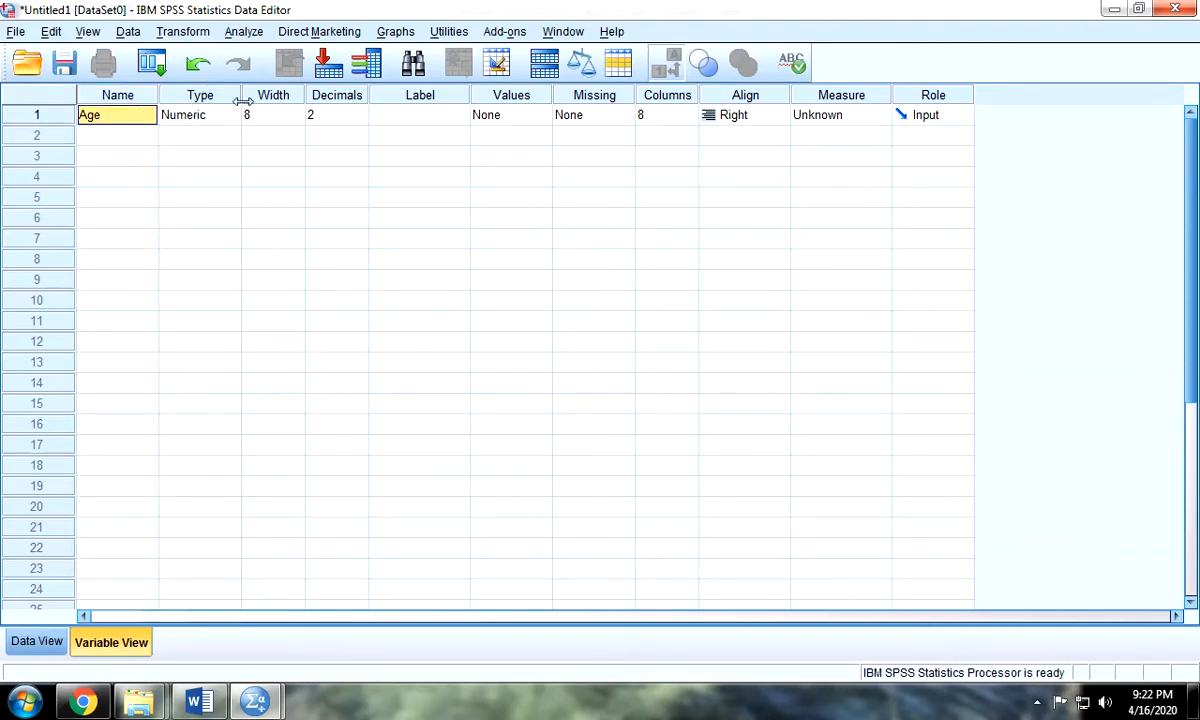
left_click(337, 119)
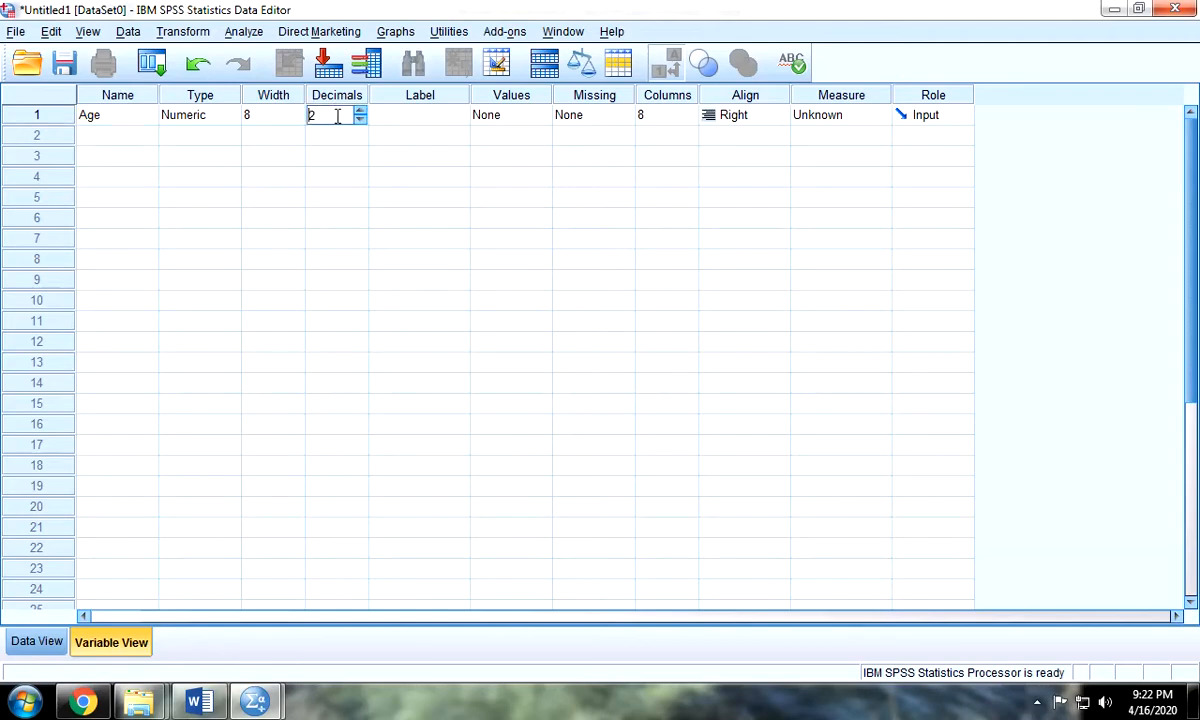
left_click(418, 119)
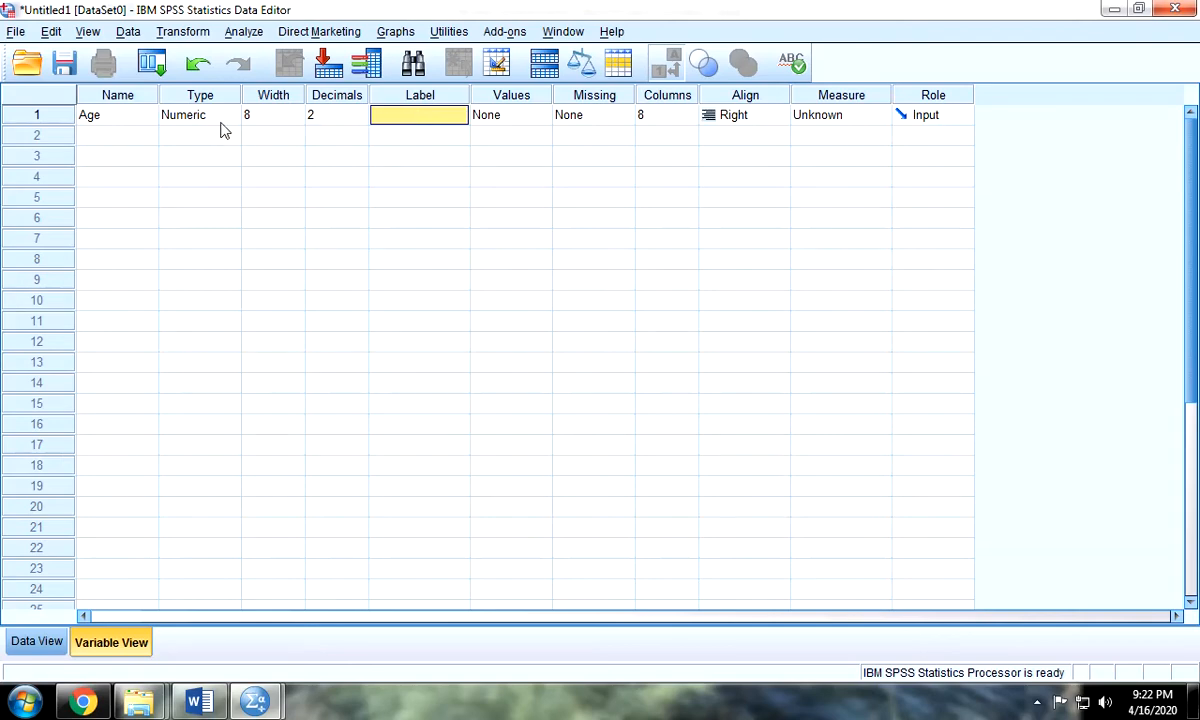
left_click(123, 116)
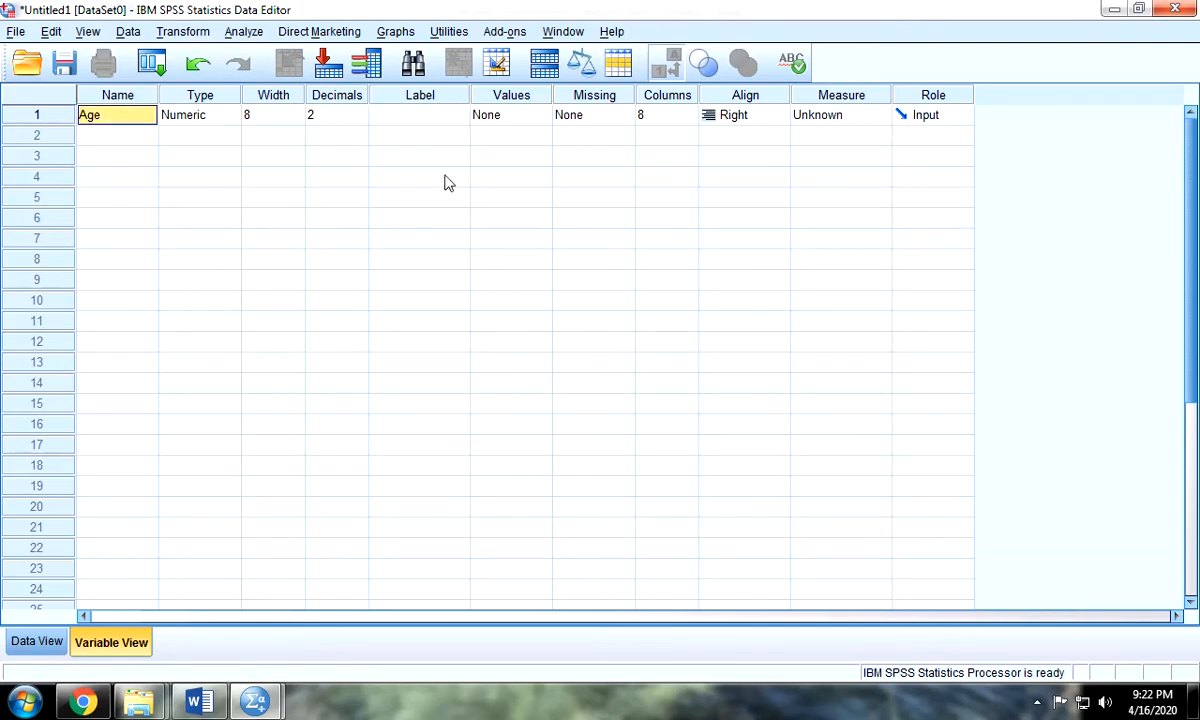
- Set the Age variable's label to "Age"
left_click(416, 119)
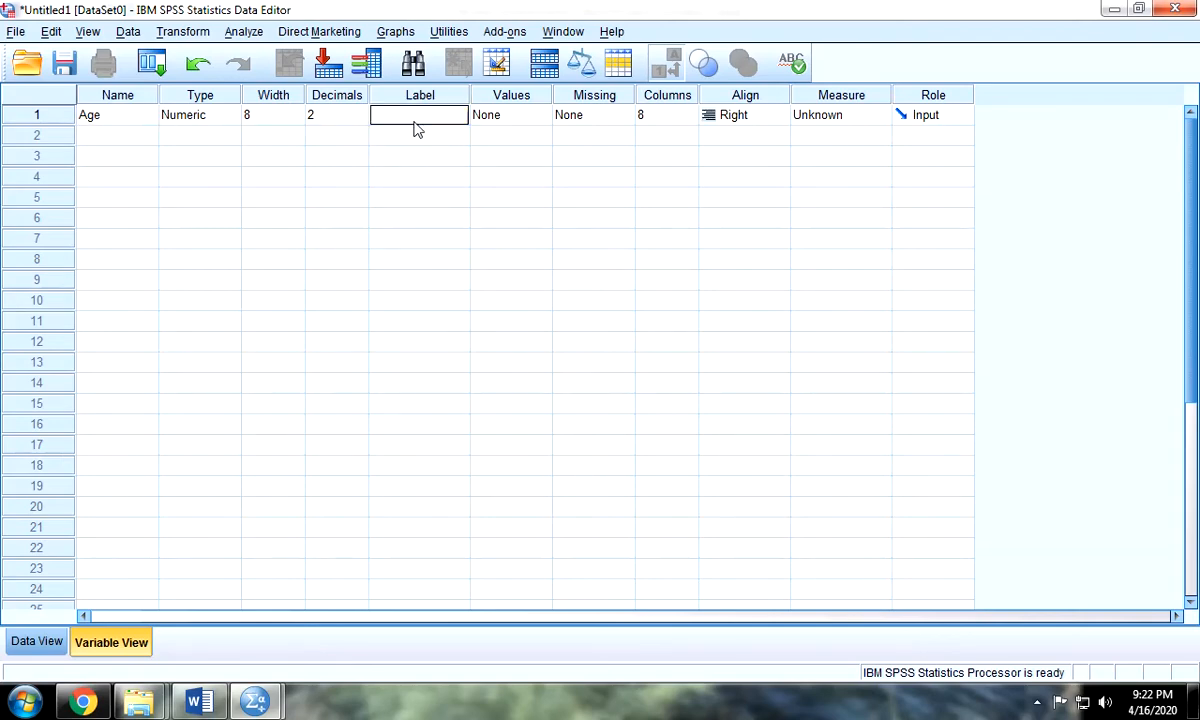
type("Age")
key("Tab")
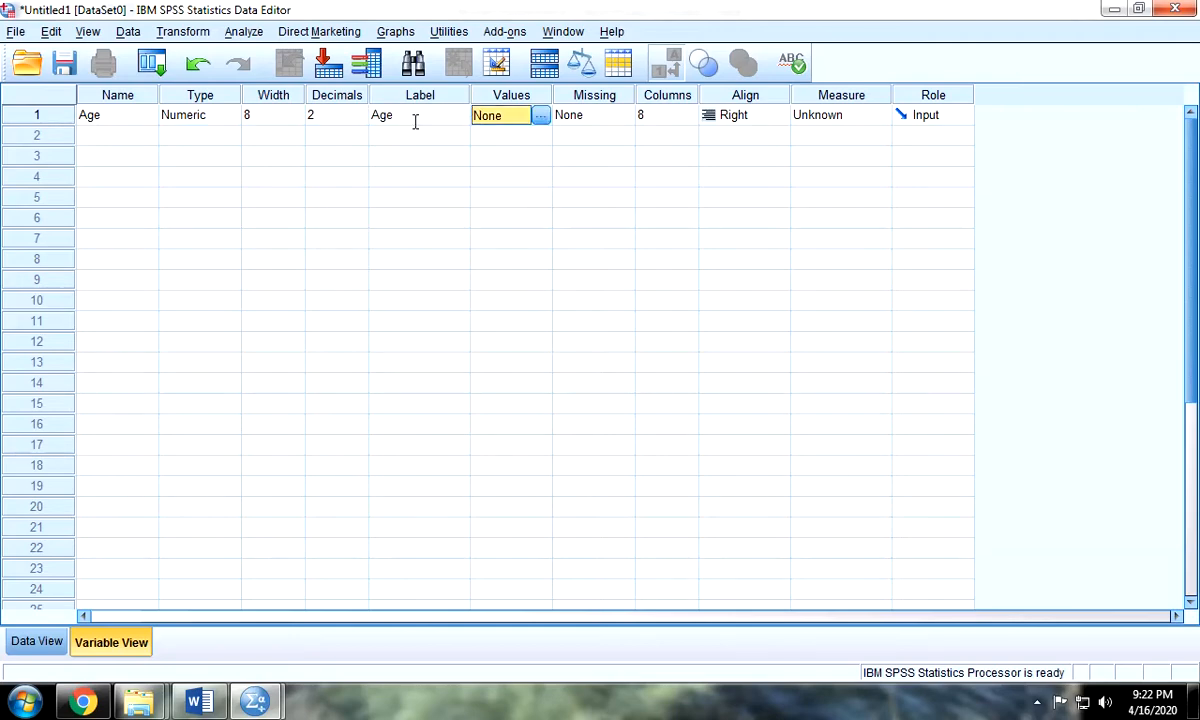
- Compare the Name and Label columns in Variable View, highlighting each in turn
left_click(133, 100)
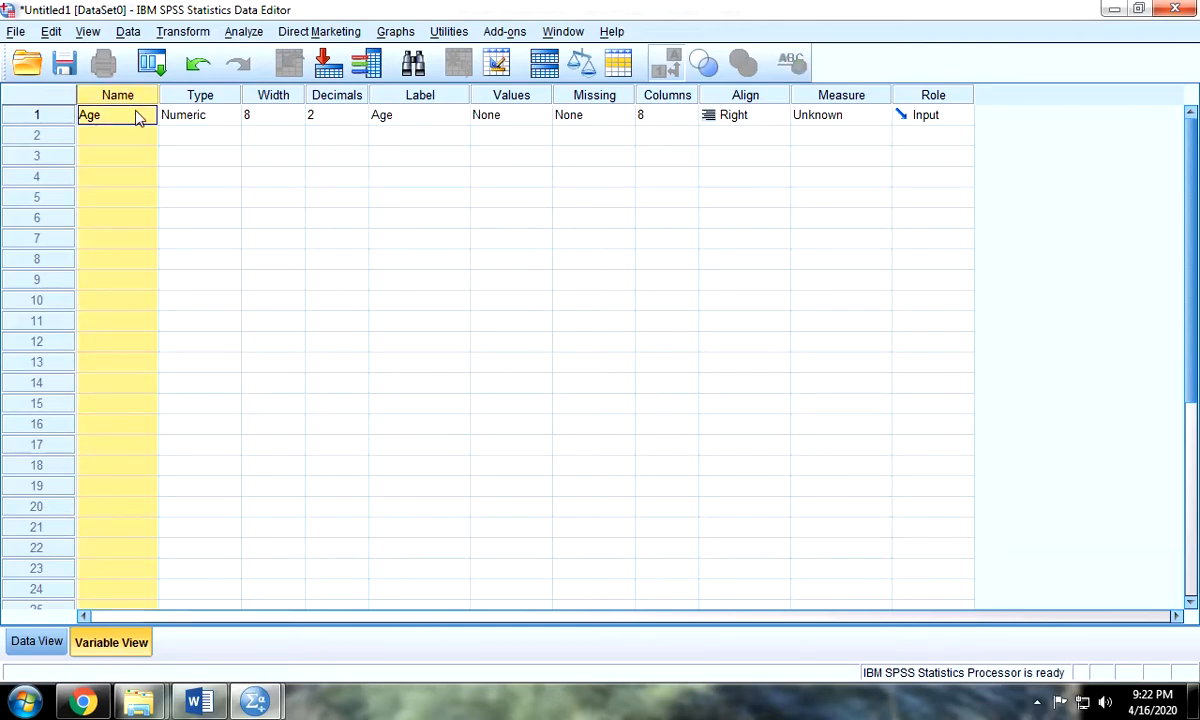
left_click(450, 100)
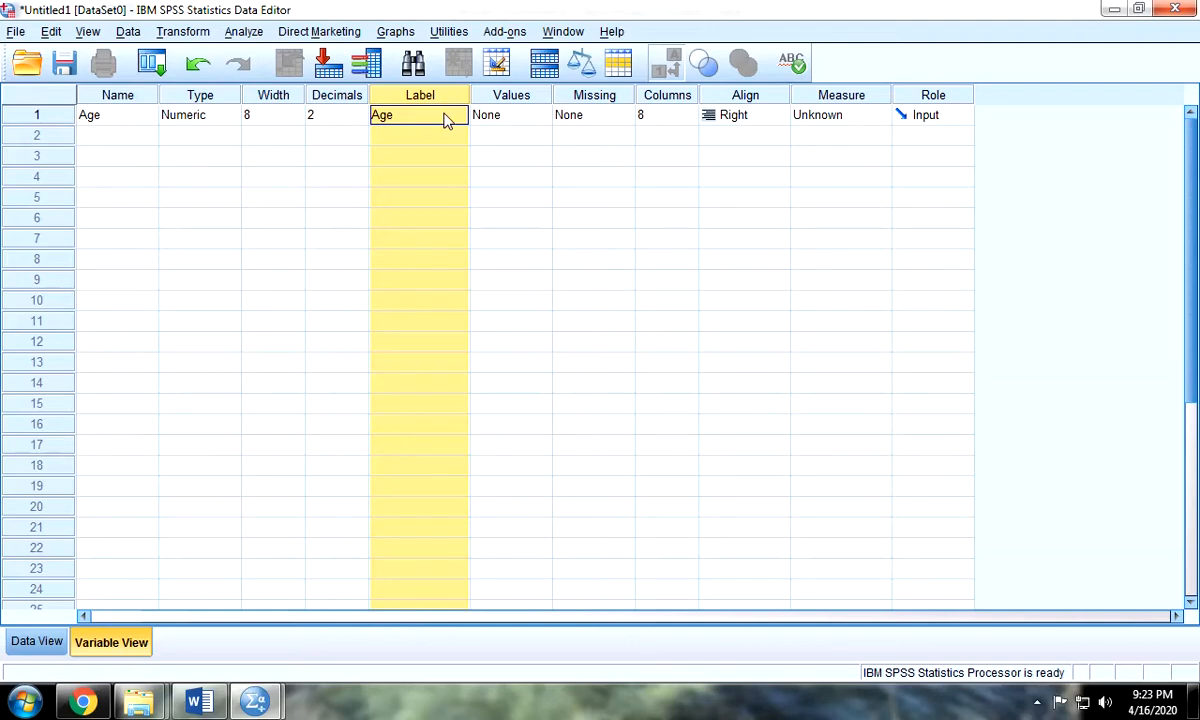
left_click(424, 126)
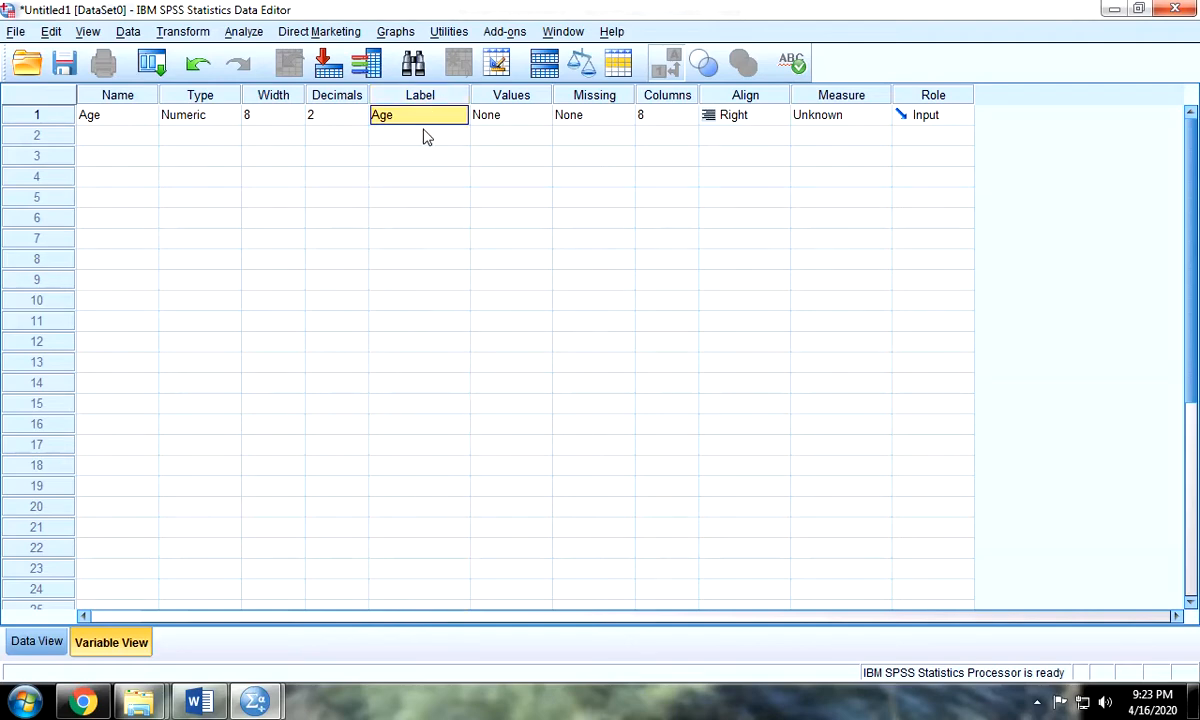
- Dismiss the Windows color scheme prompt, and view the Value Labels dialog for the Age variable without defining any labels
left_click(825, 151)
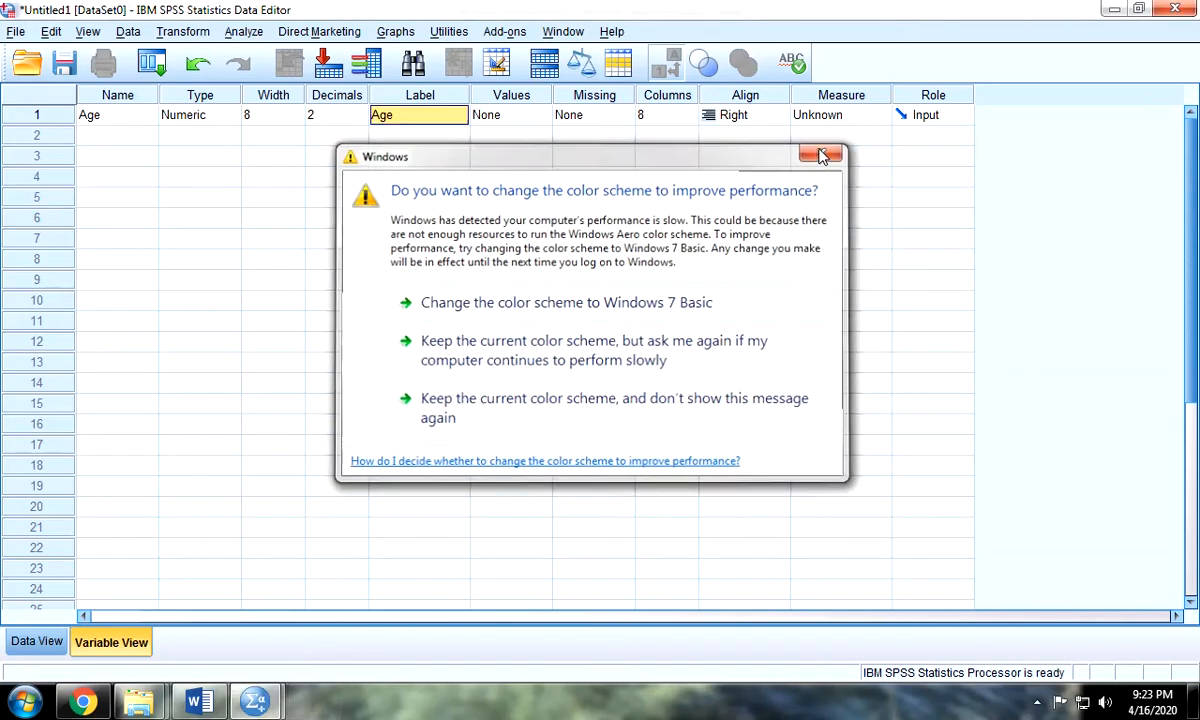
left_click(507, 120)
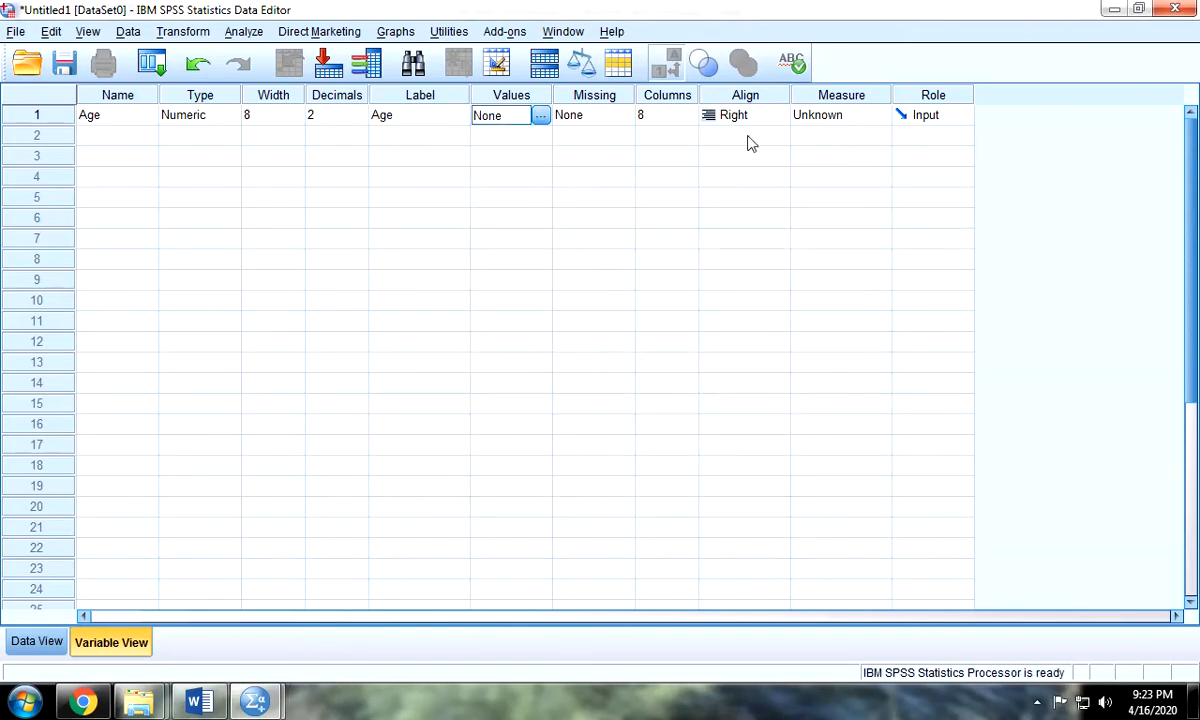
left_click(432, 118)
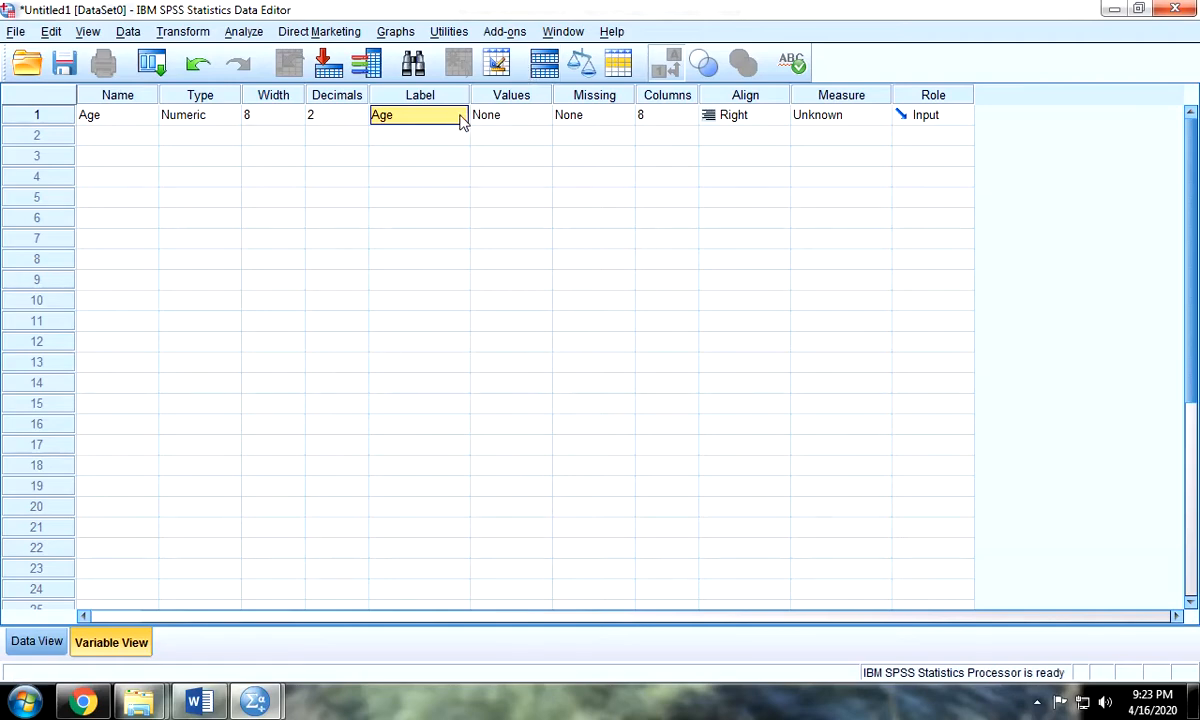
left_click(505, 117)
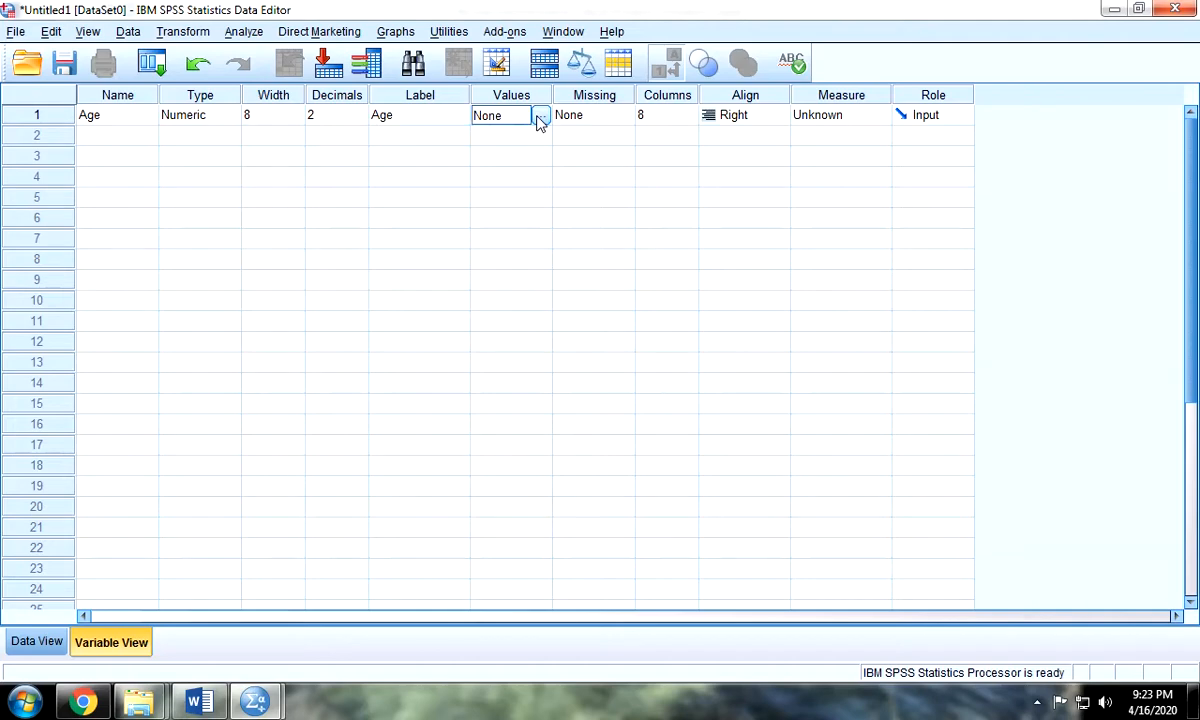
left_click(539, 120)
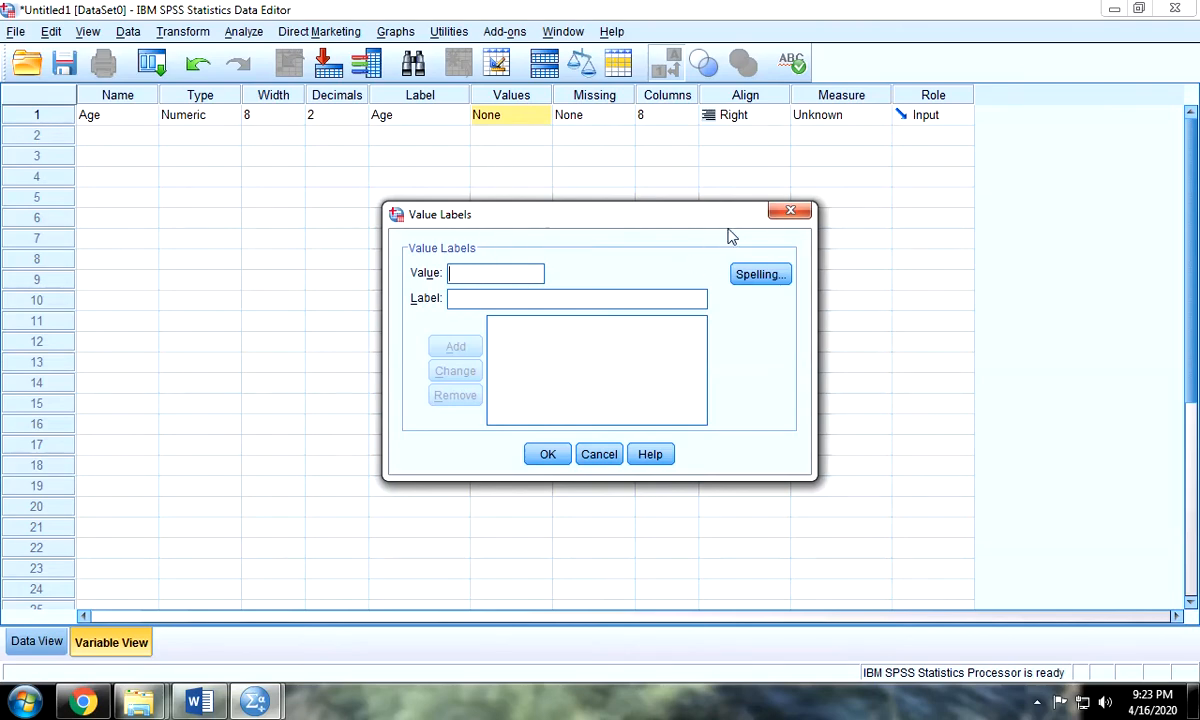
left_click(782, 212)
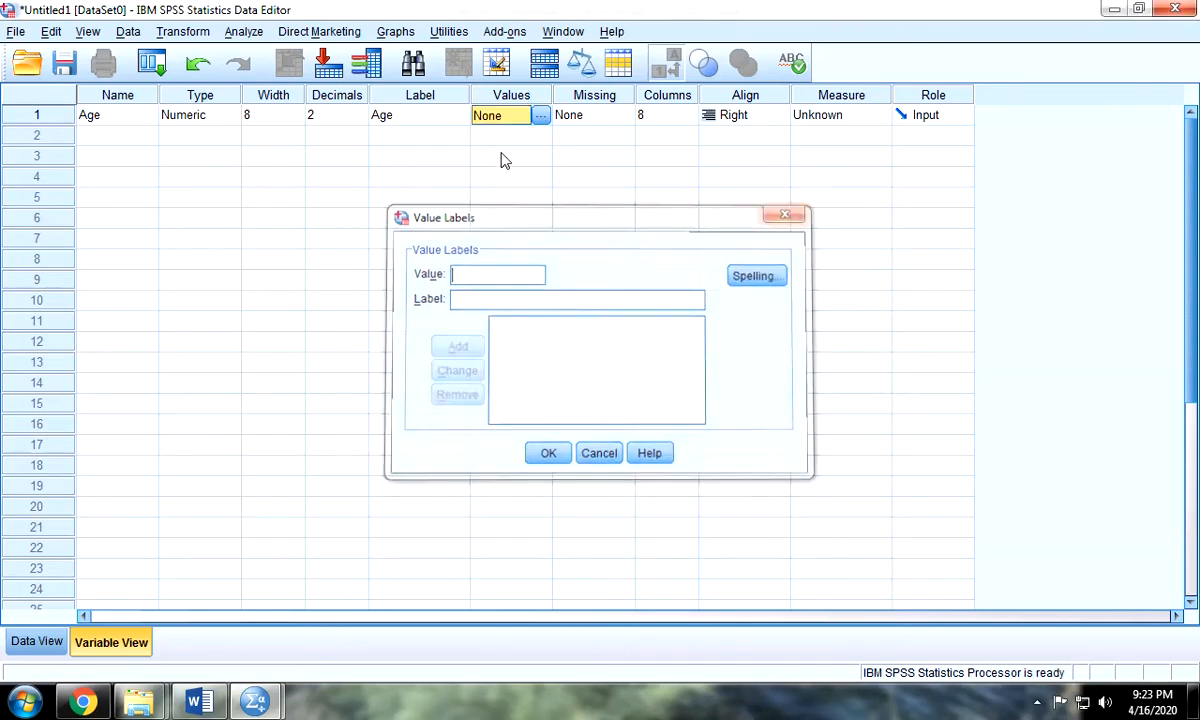
- Set the Age variable's measurement level to Scale
left_click(830, 116)
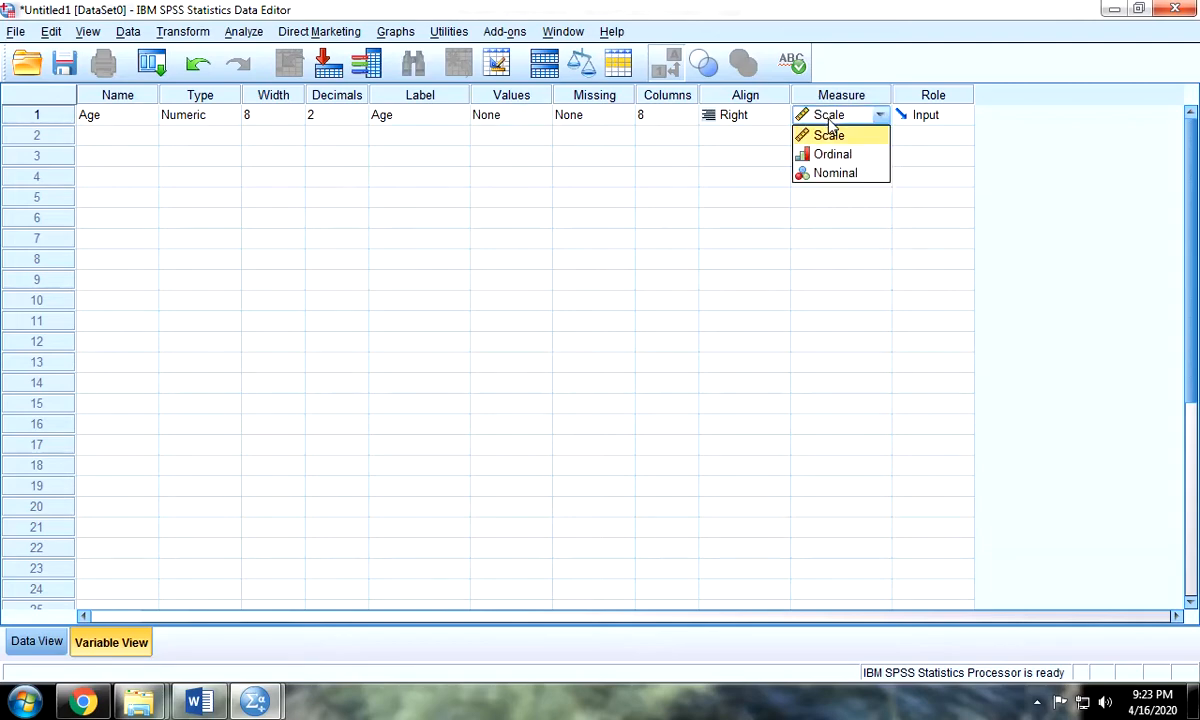
left_click(830, 135)
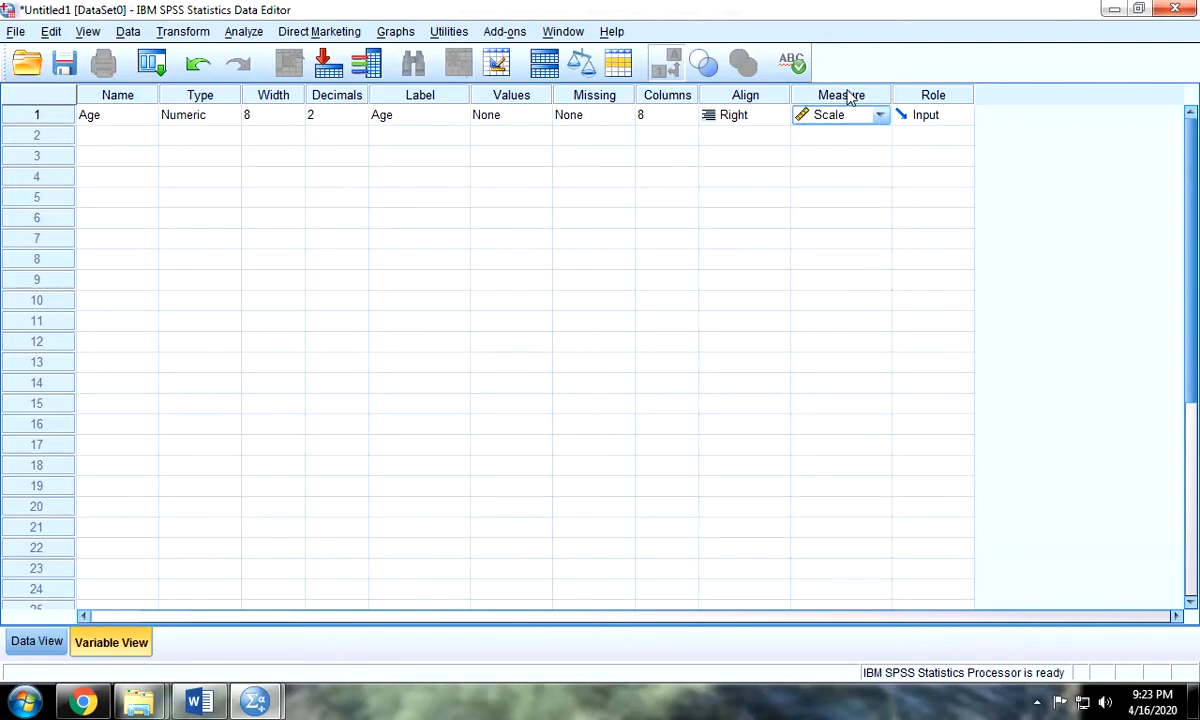
- Review the Scale, Ordinal and Nominal measurement options available for the Age variable
left_click(850, 97)
left_click(716, 192)
left_click(845, 116)
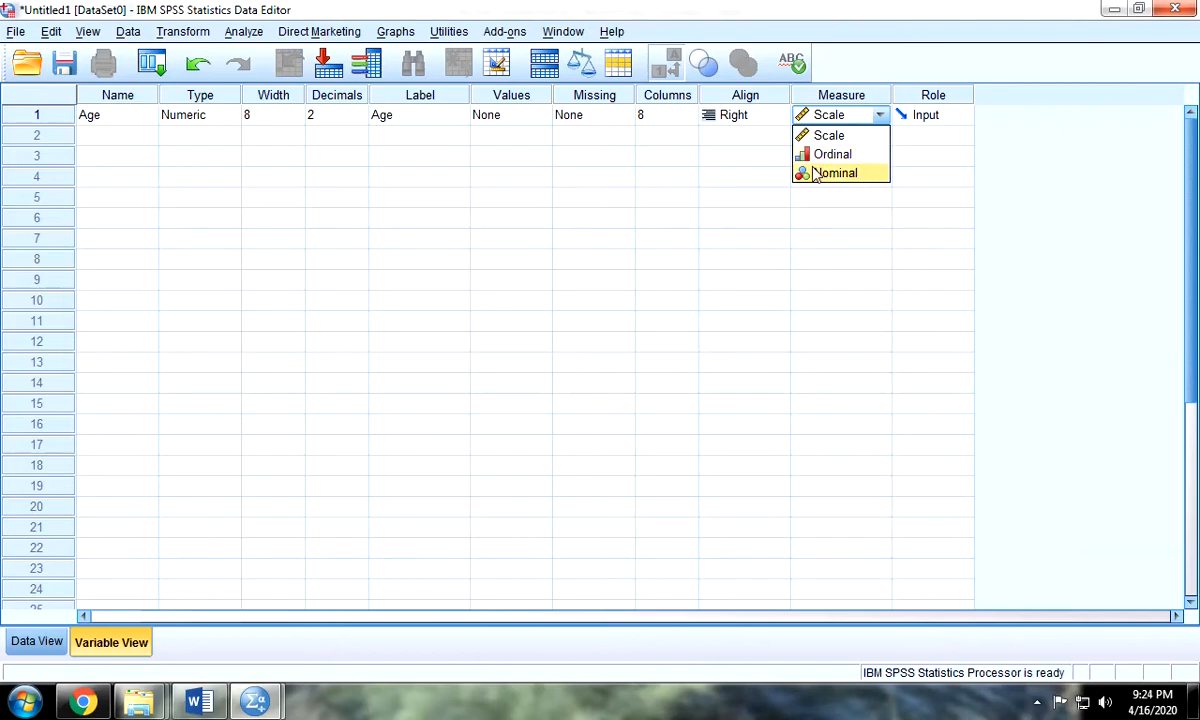
left_click(590, 175)
left_click(879, 115)
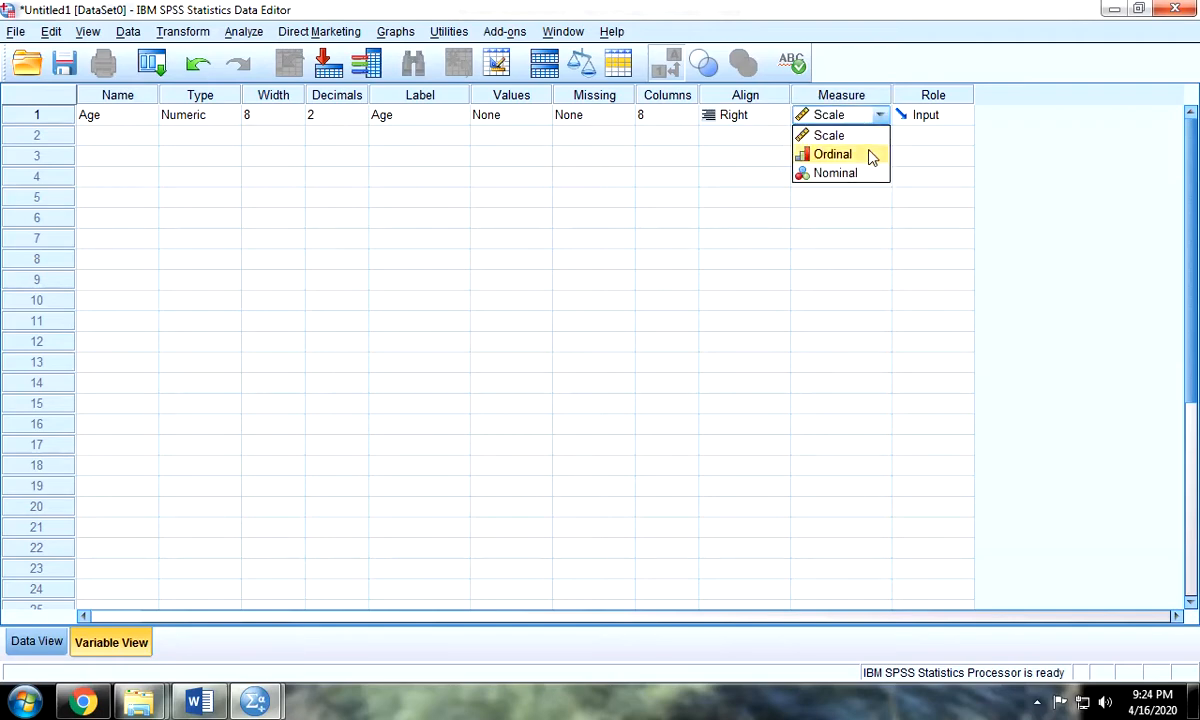
left_click(716, 178)
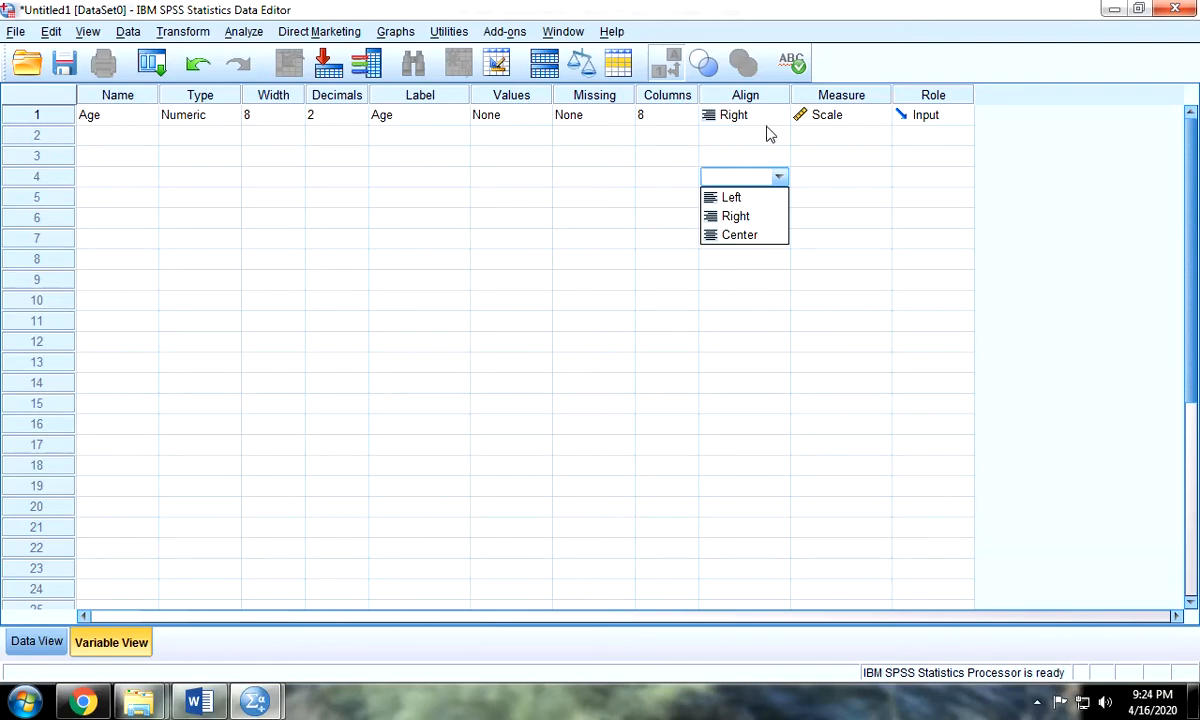
left_click(802, 131)
left_click(847, 115)
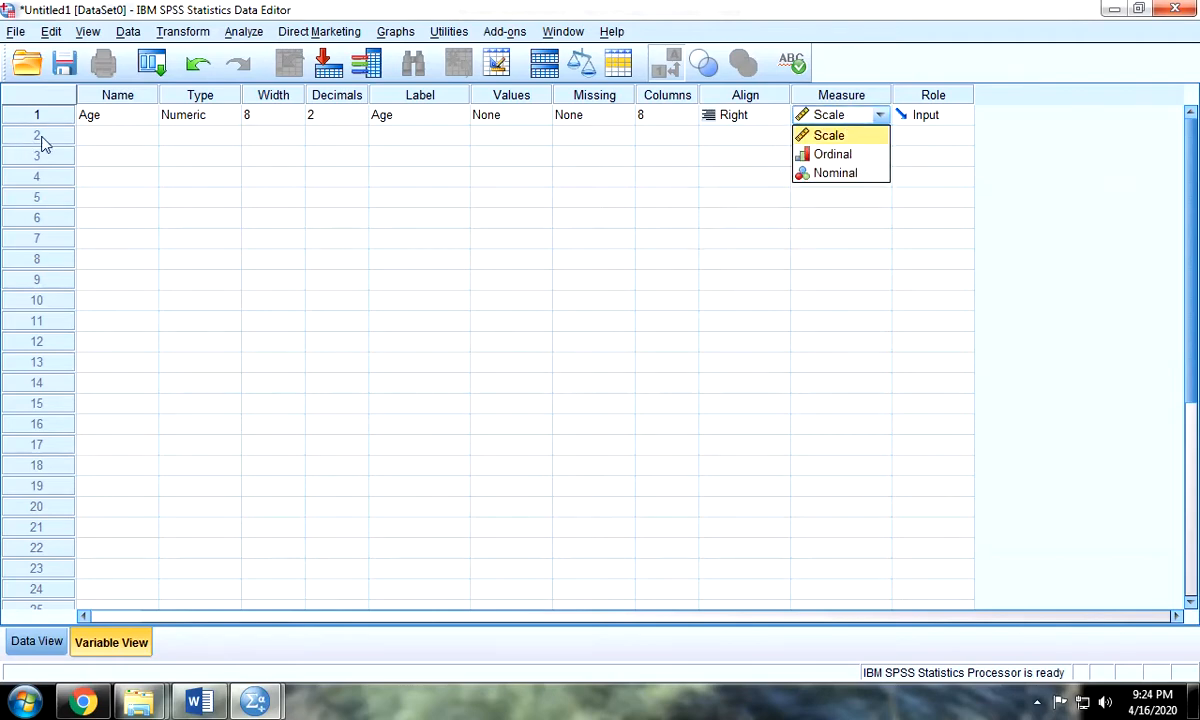
left_click(438, 143)
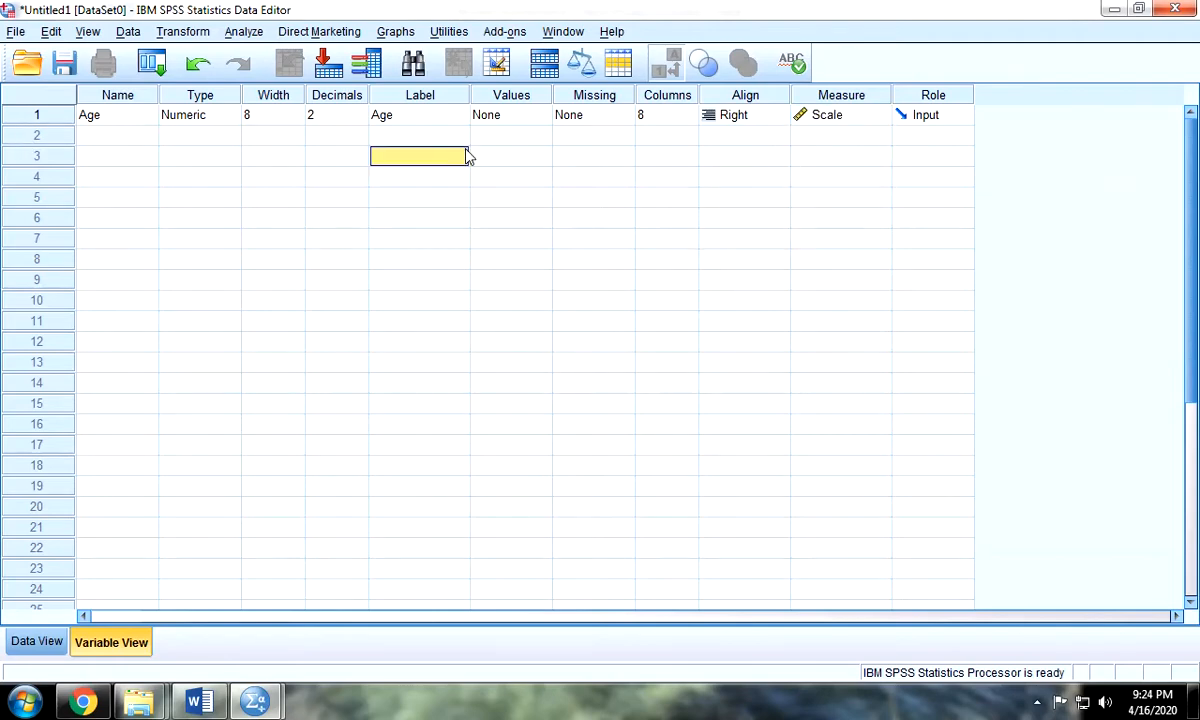
- Consult the Word questionnaire for the item that follows Age, and add a second SPSS variable named Gender
left_click(139, 150)
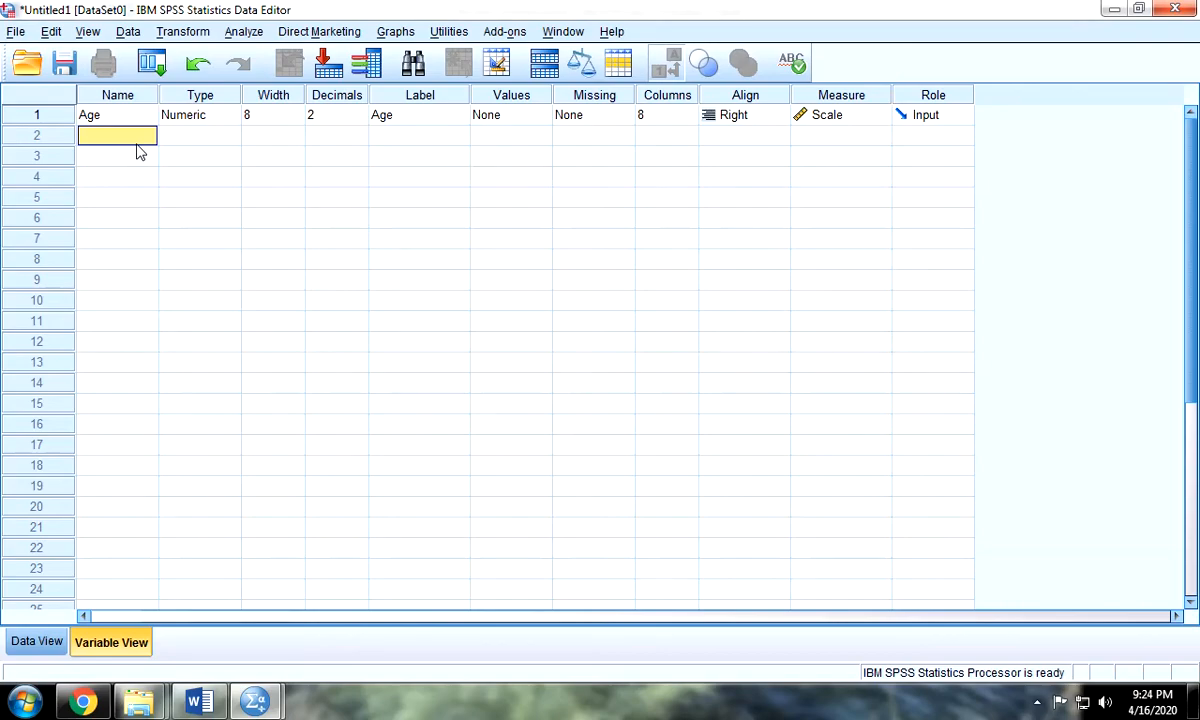
left_click(199, 701)
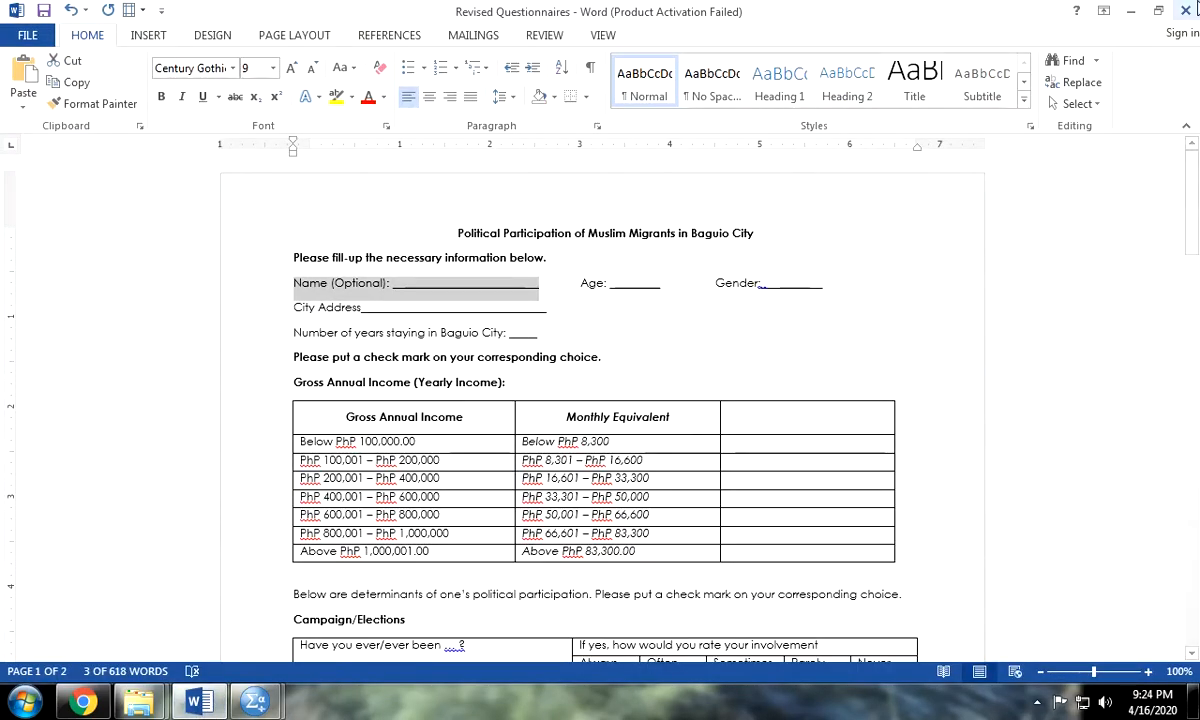
left_click(1133, 11)
left_click(115, 130)
type("Gender")
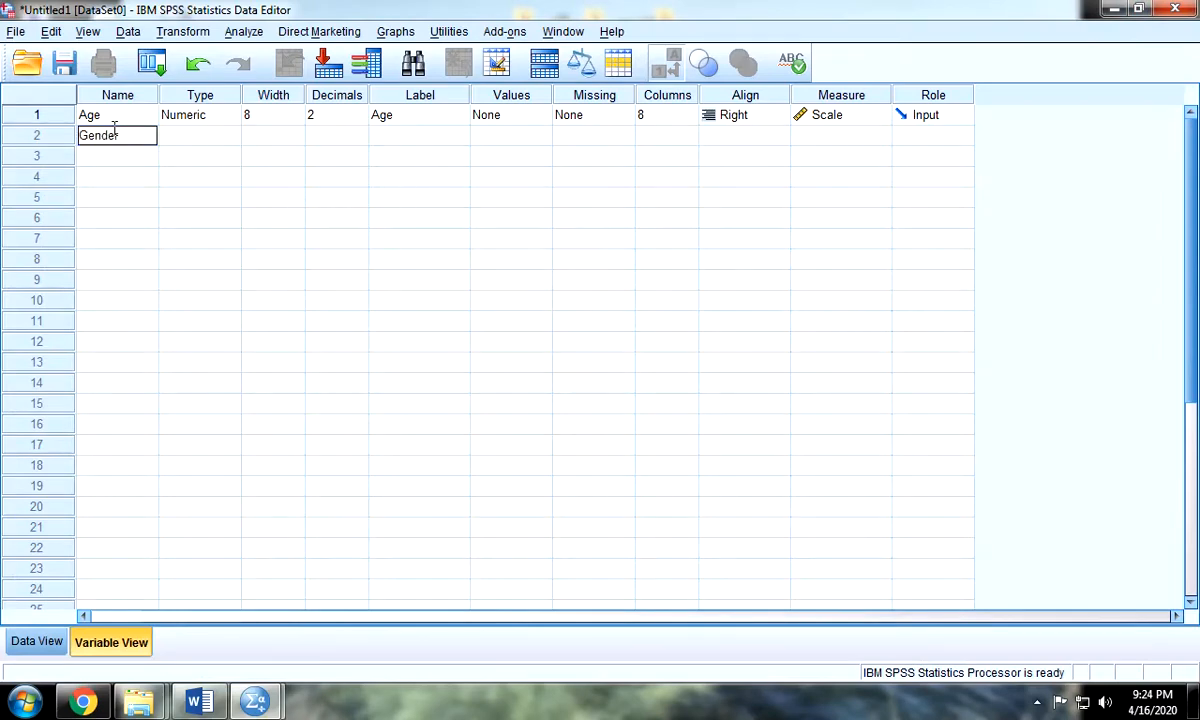
key("Return")
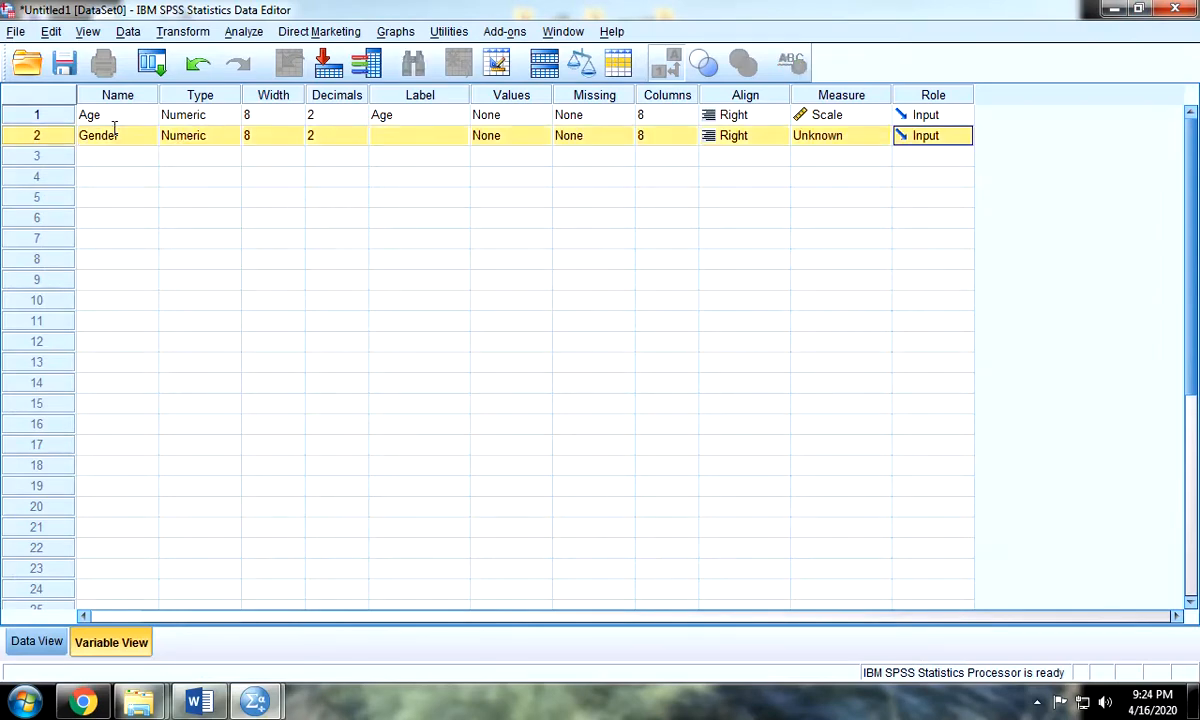
- Set the Gender variable's label to "Gender"
left_click(376, 135)
type("Gen")
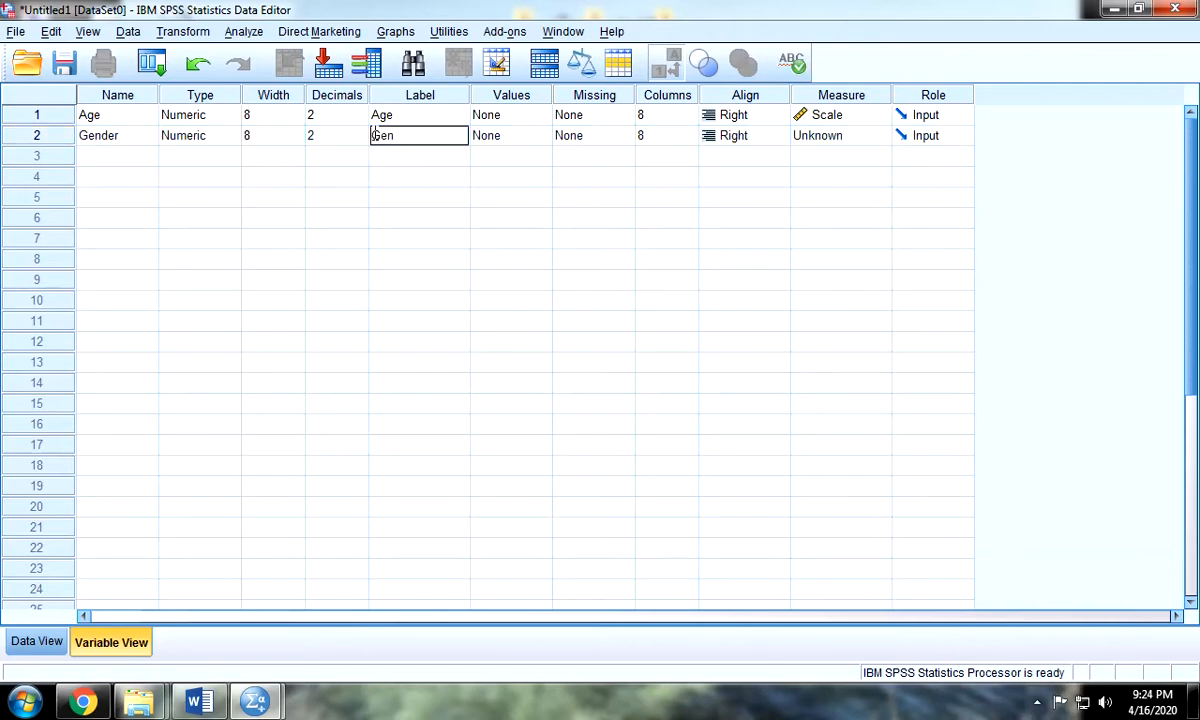
type("der")
key("Tab")
key("Tab")
- Start the value labels for the Gender variable by adding value 1 with the label "Male"
left_click(528, 143)
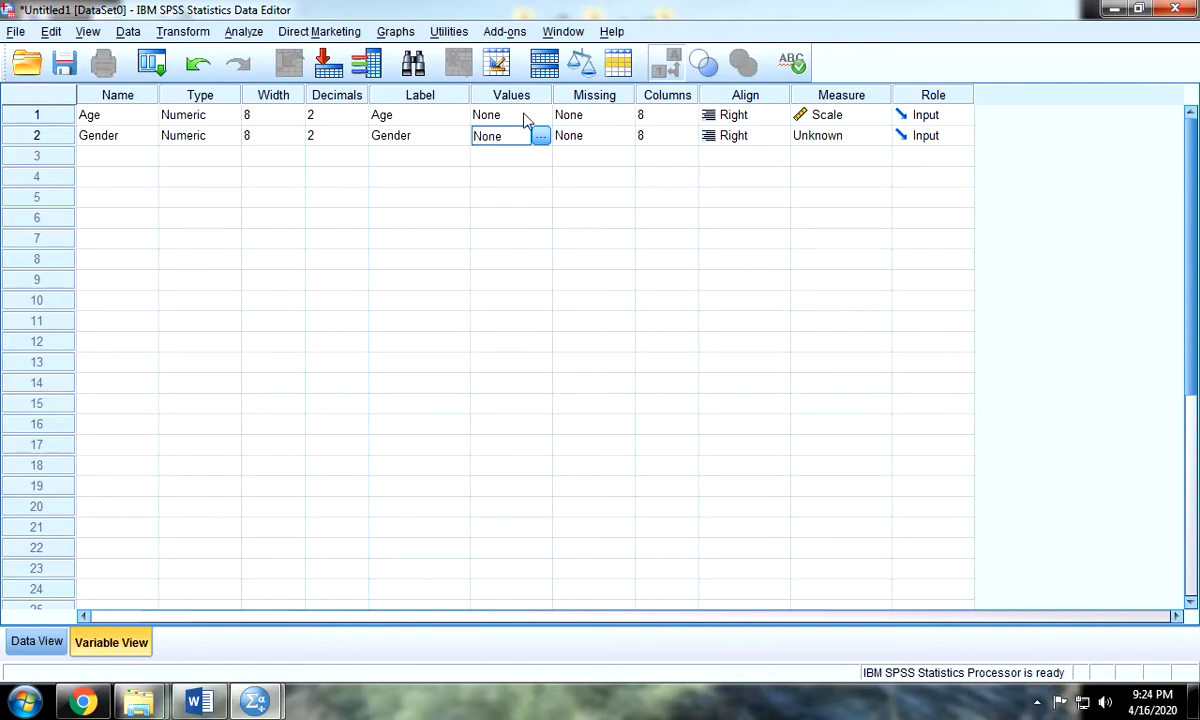
left_click(516, 117)
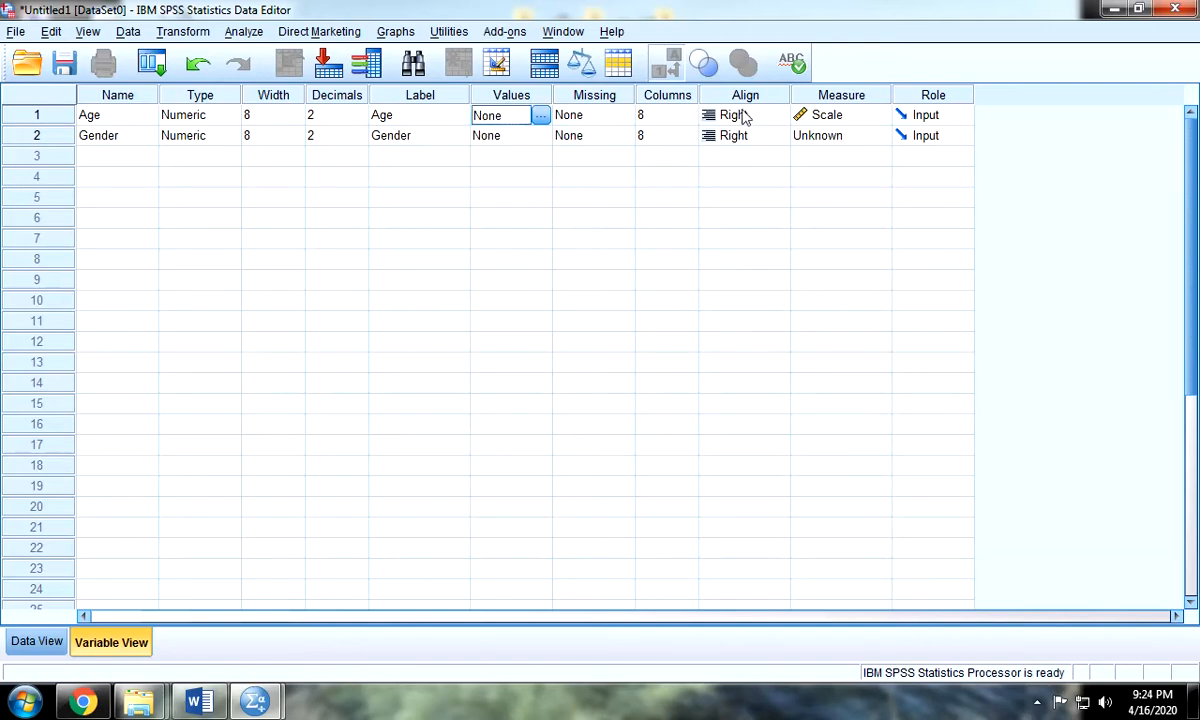
left_click(515, 140)
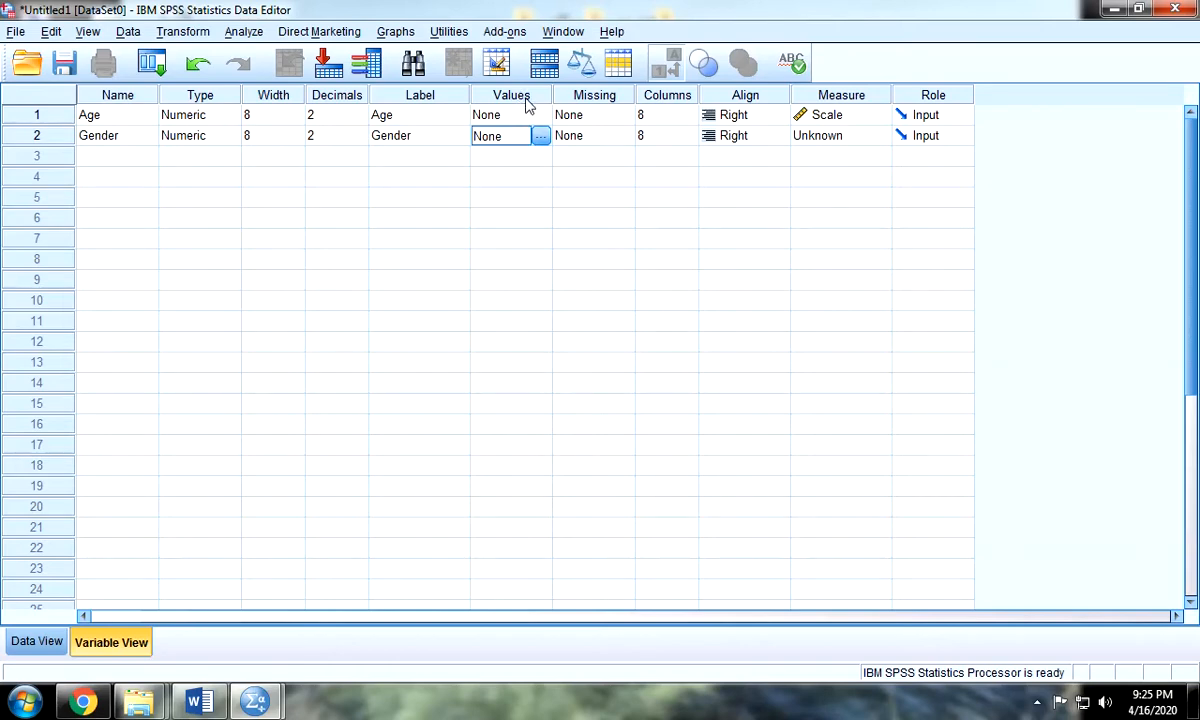
left_click(540, 135)
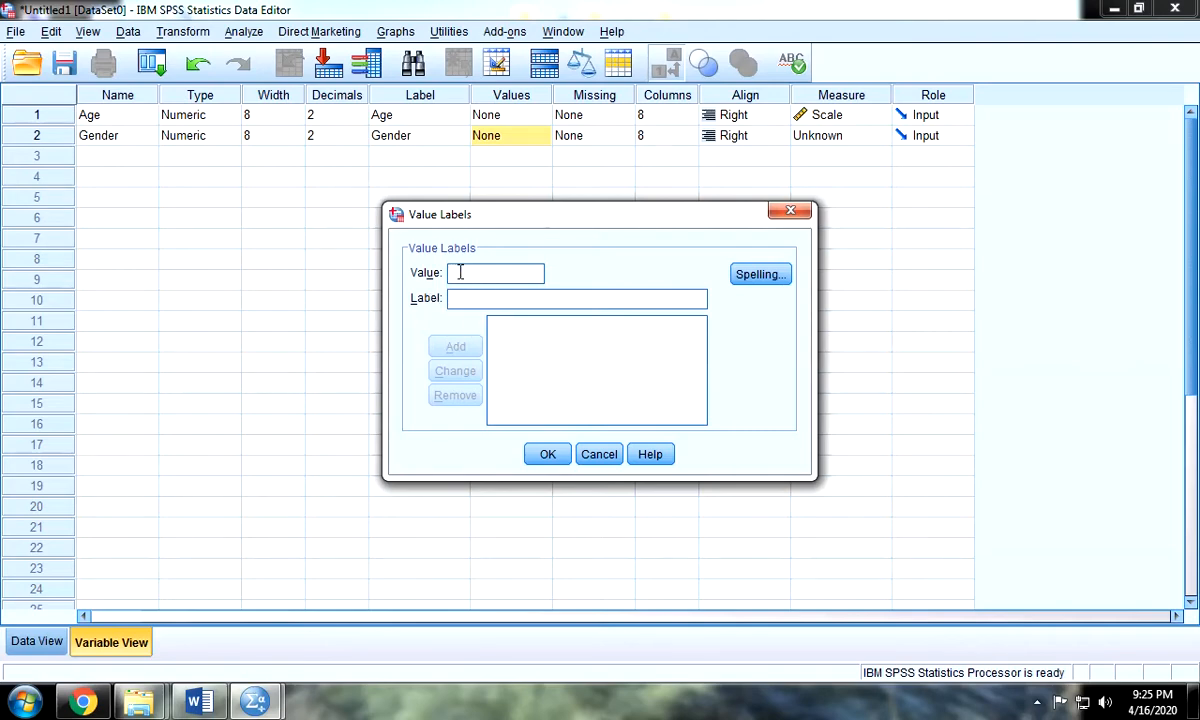
type("1")
left_click(460, 297)
type("Male")
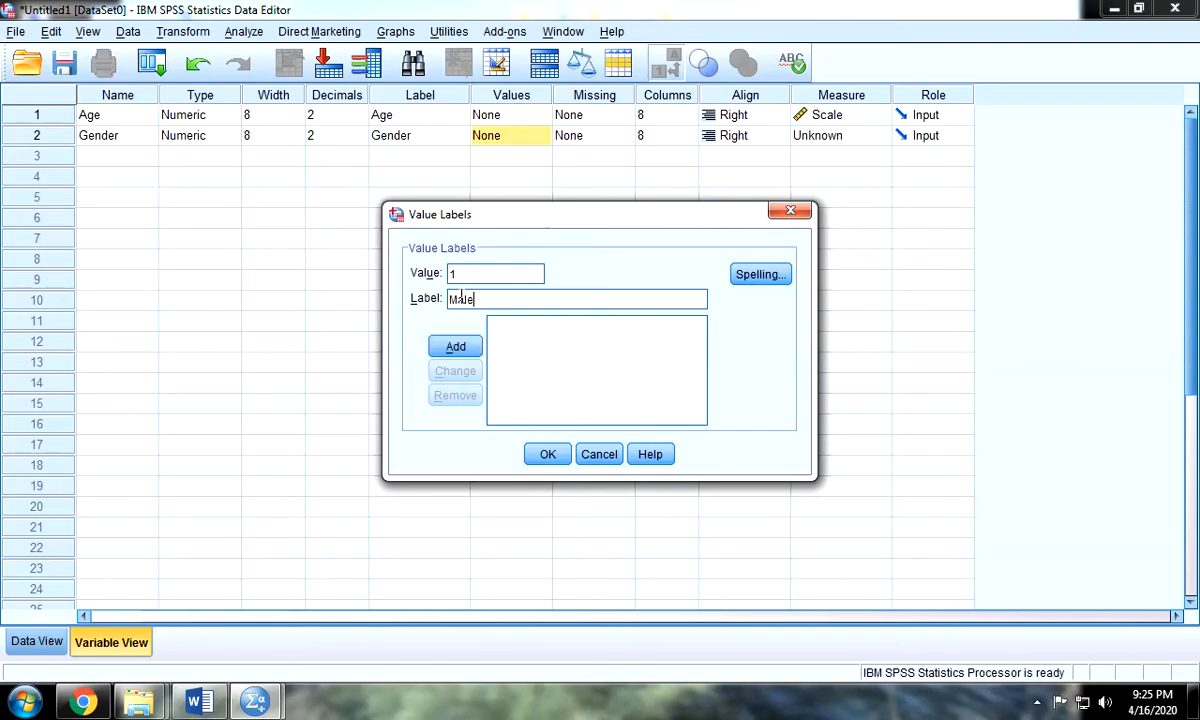
left_click(462, 347)
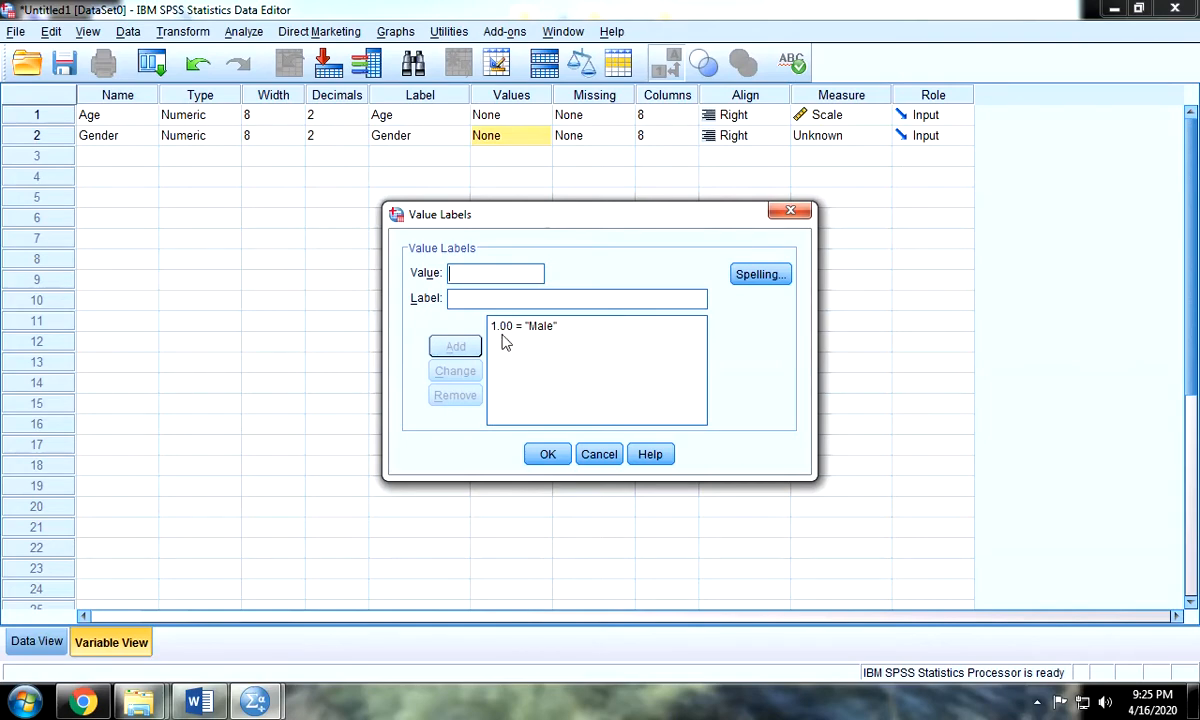
- Add value 2 with the label "Female" to the Gender variable's value labels
left_click(52, 645)
type("male")
key("BackSpace")
key("BackSpace")
key("BackSpace")
key("BackSpace")
type("1")
key("BackSpace")
type("2")
left_click(511, 297)
type("Female")
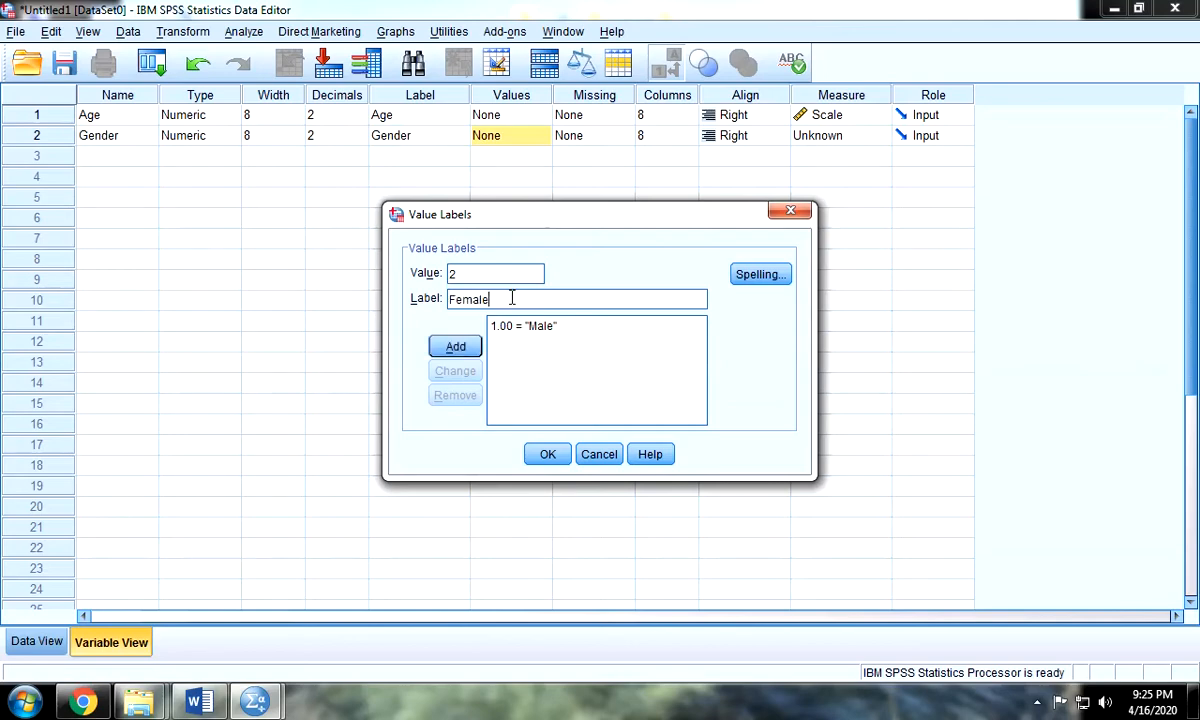
left_click(456, 347)
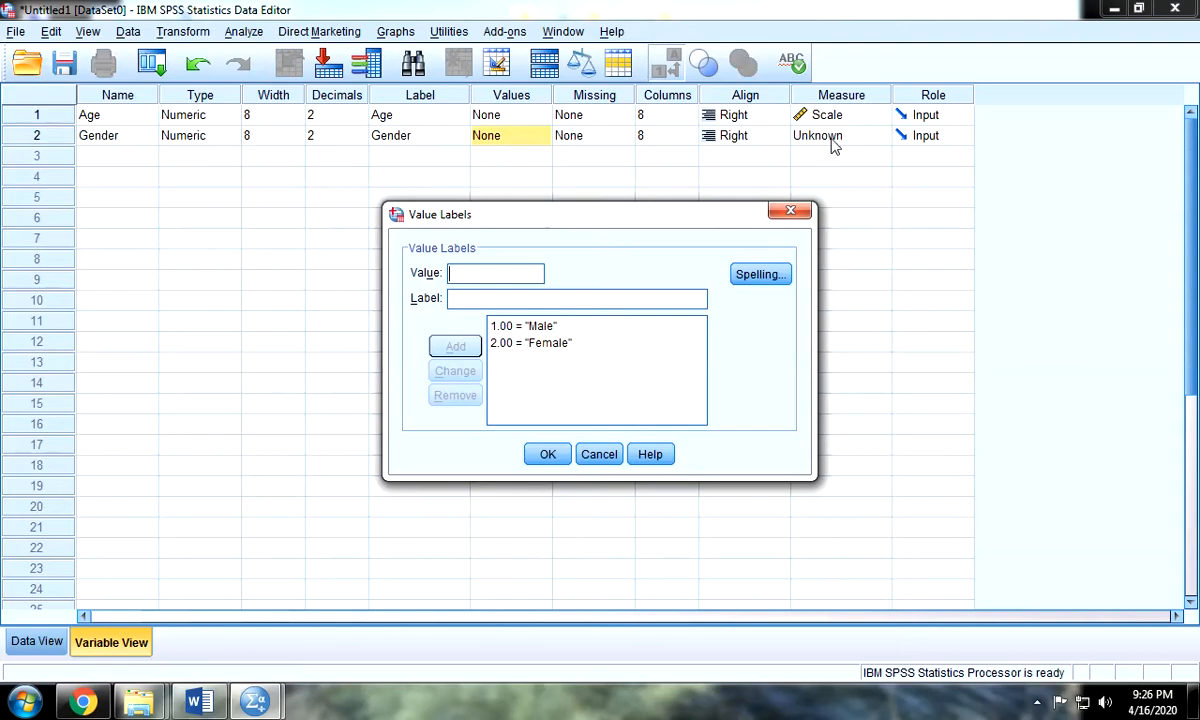
- Dismiss the Windows color scheme prompt, and apply the Male and Female value labels to the Gender variable
left_click(507, 332)
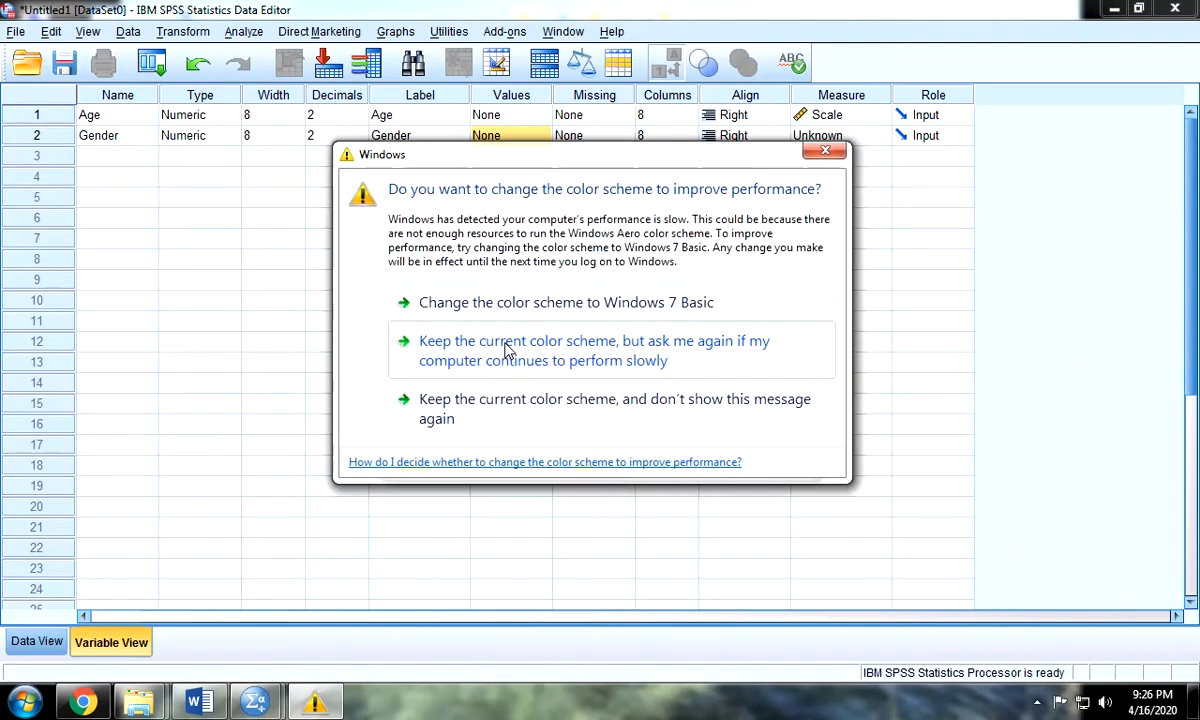
left_click(827, 154)
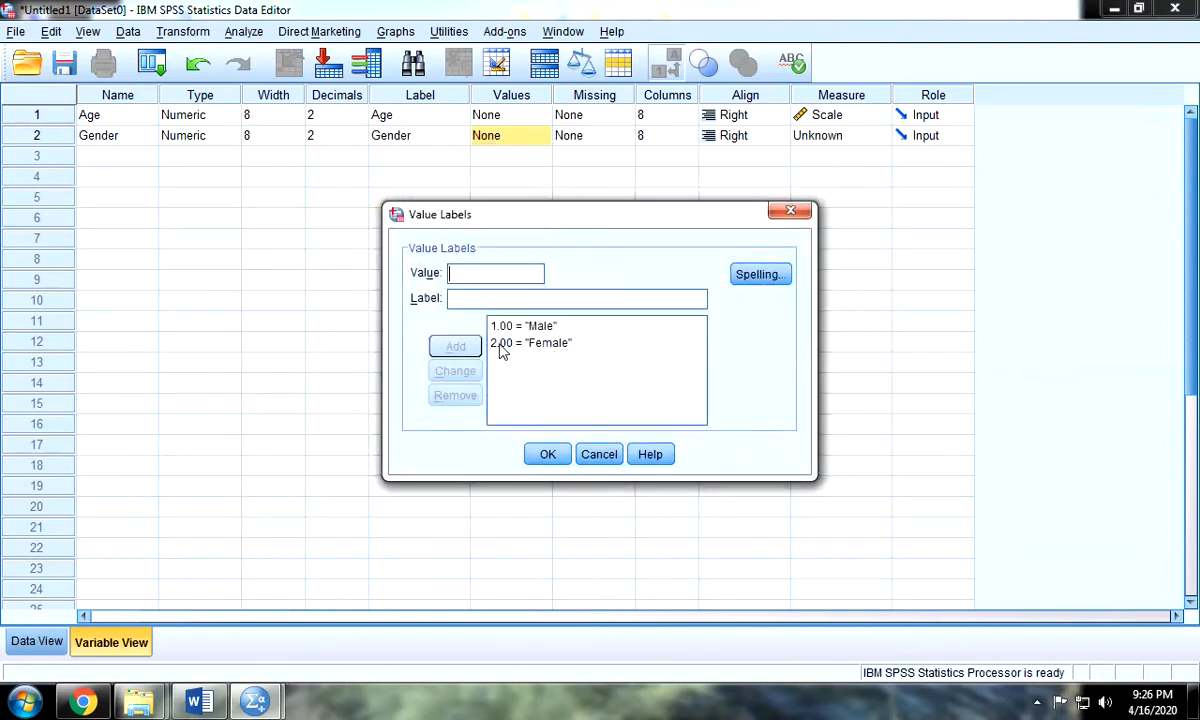
left_click(501, 345)
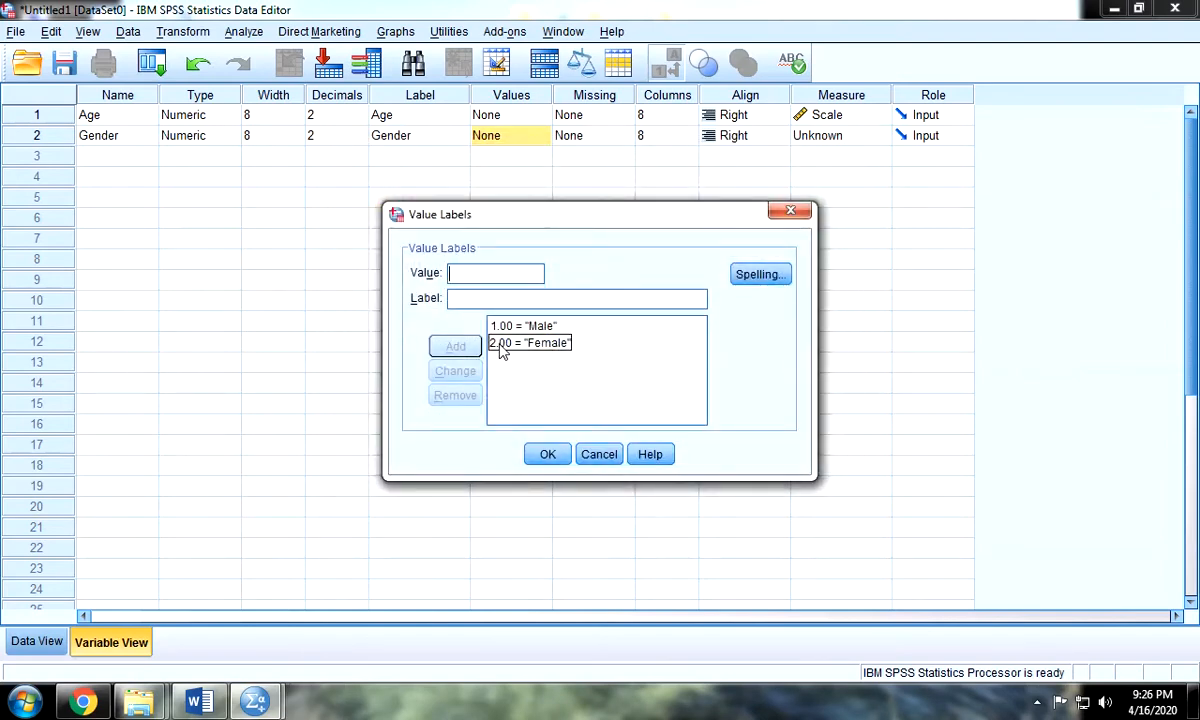
left_click(548, 454)
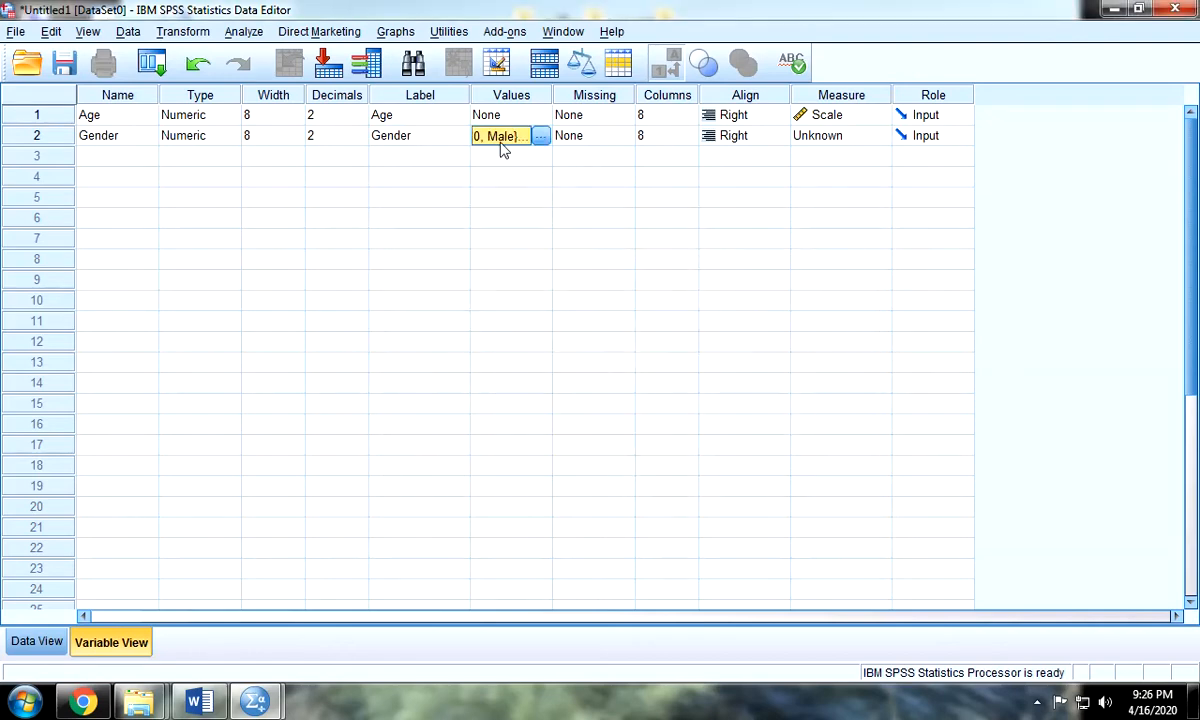
- Set the Gender variable's measurement level to Nominal
left_click(533, 158)
left_click(541, 155)
left_click(790, 210)
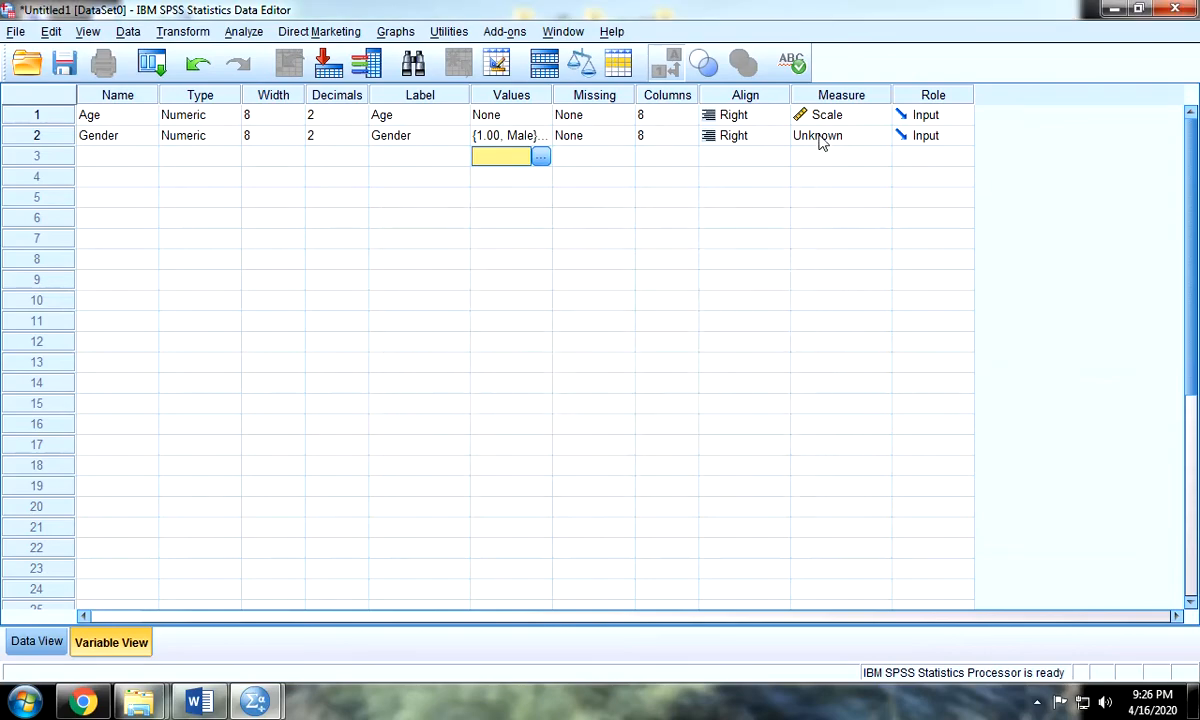
left_click(822, 137)
left_click(836, 194)
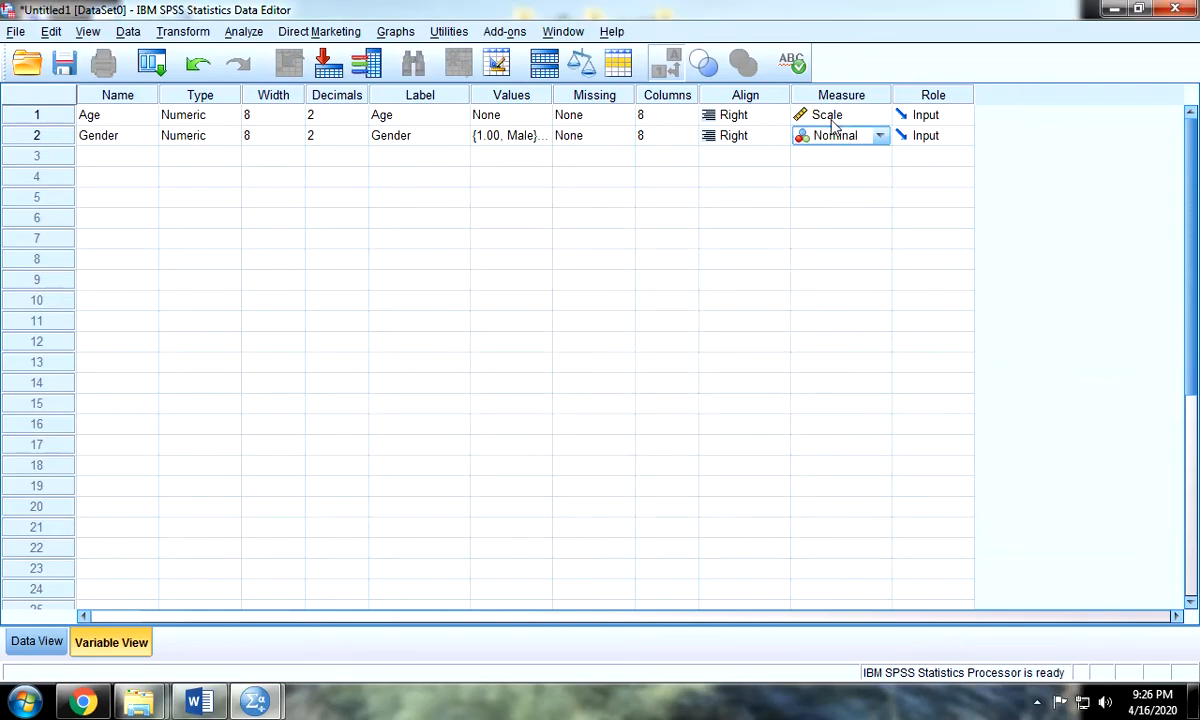
- Highlight the "Number of years staying in Baguio City" item in the Word questionnaire, and compare the Name and Label columns back in SPSS
left_click(126, 153)
mouse_move(255, 700)
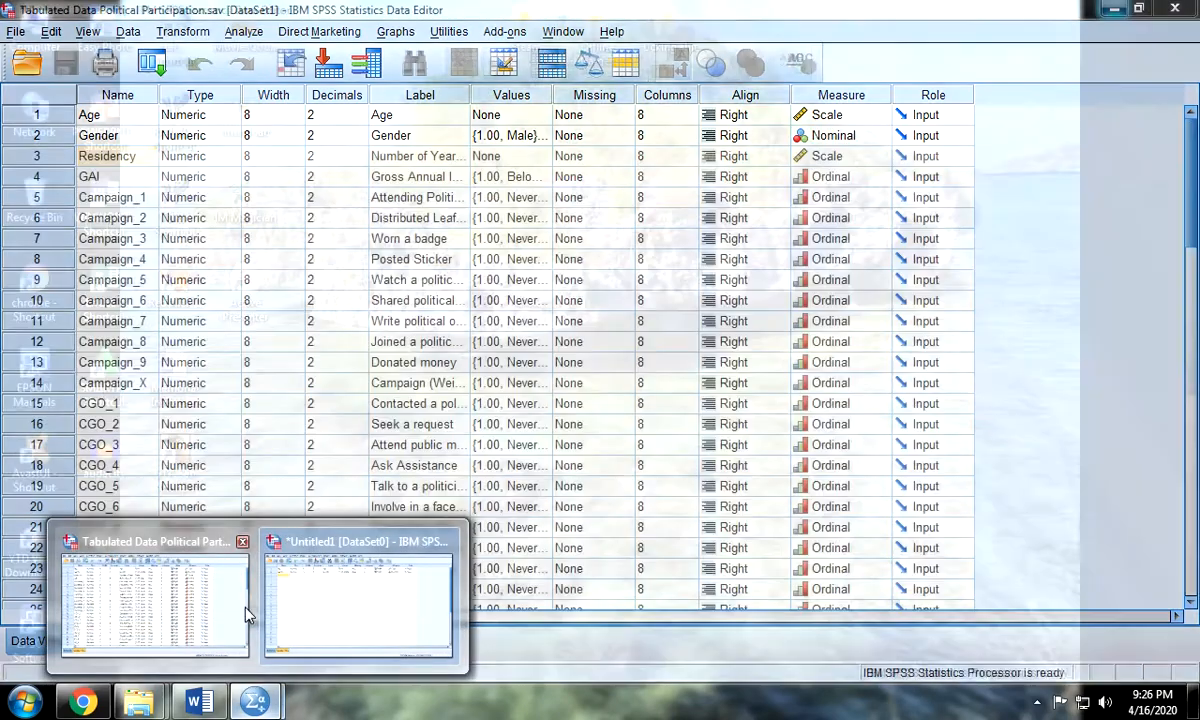
left_click(240, 614)
left_click(200, 703)
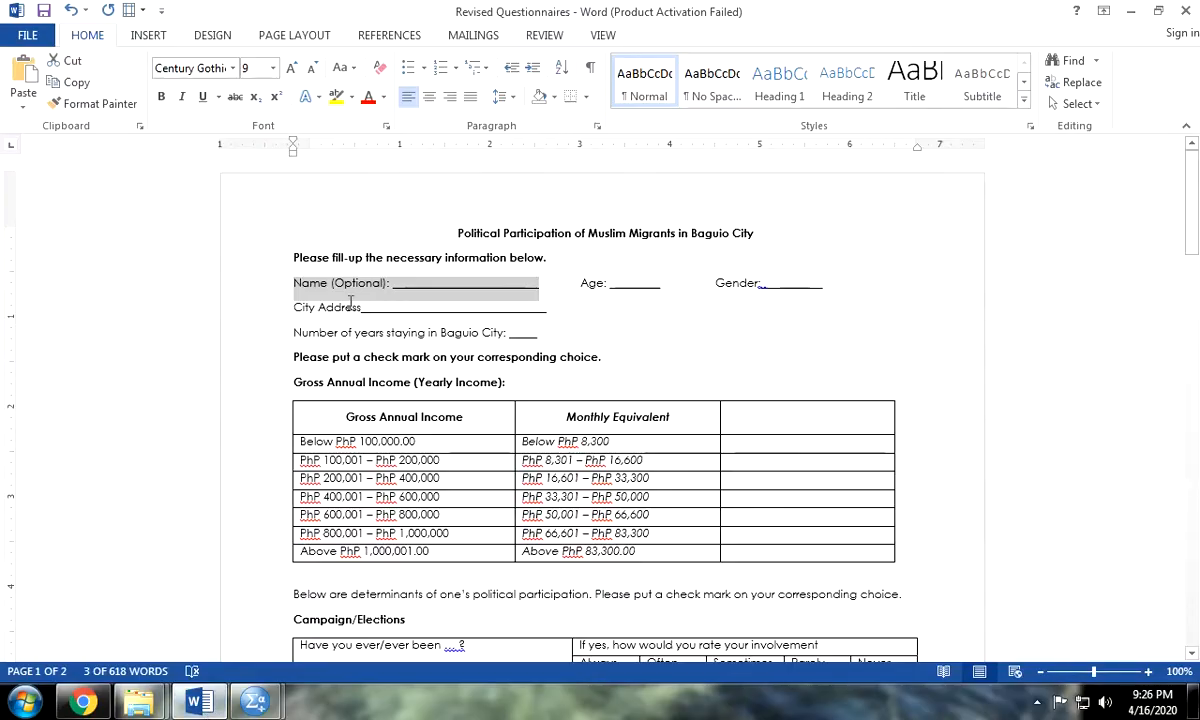
left_click_drag(505, 335, 314, 334)
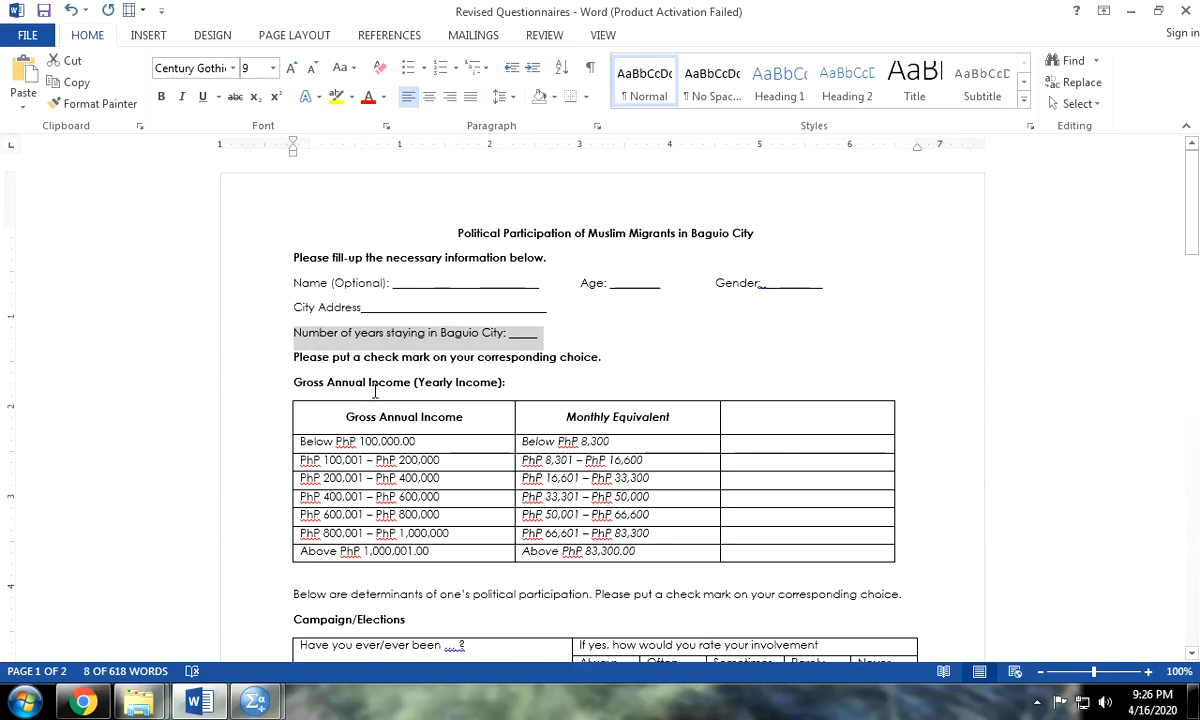
left_click(1187, 8)
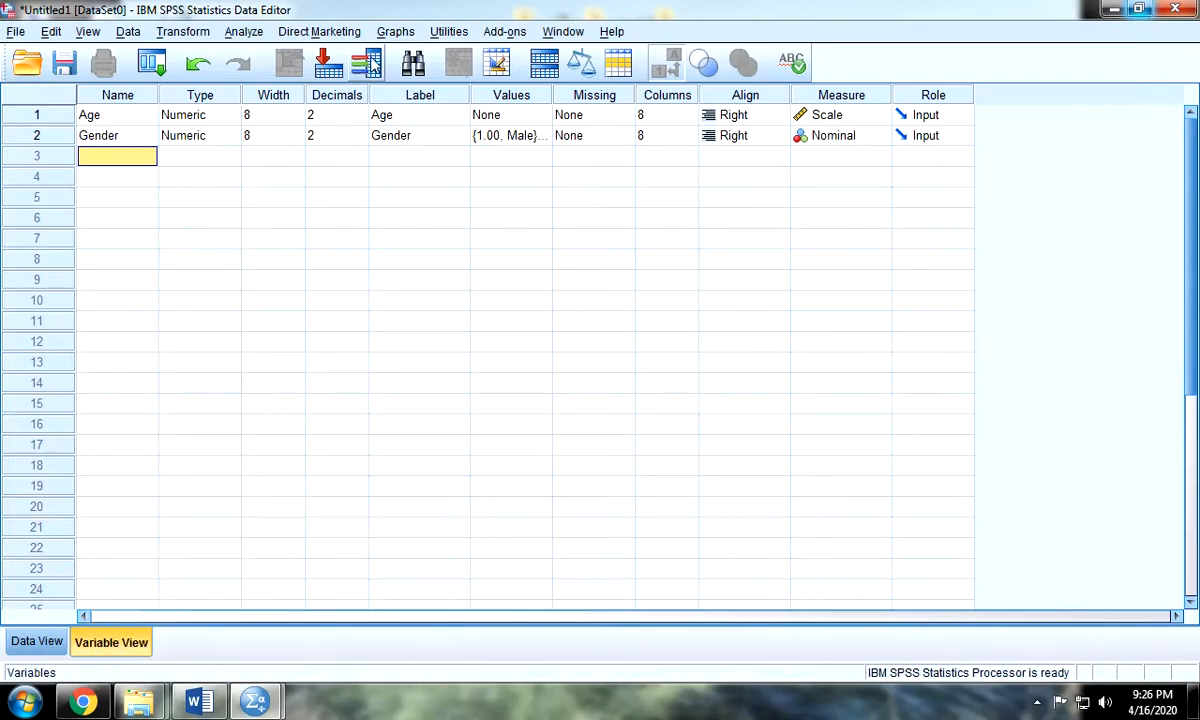
left_click(140, 96)
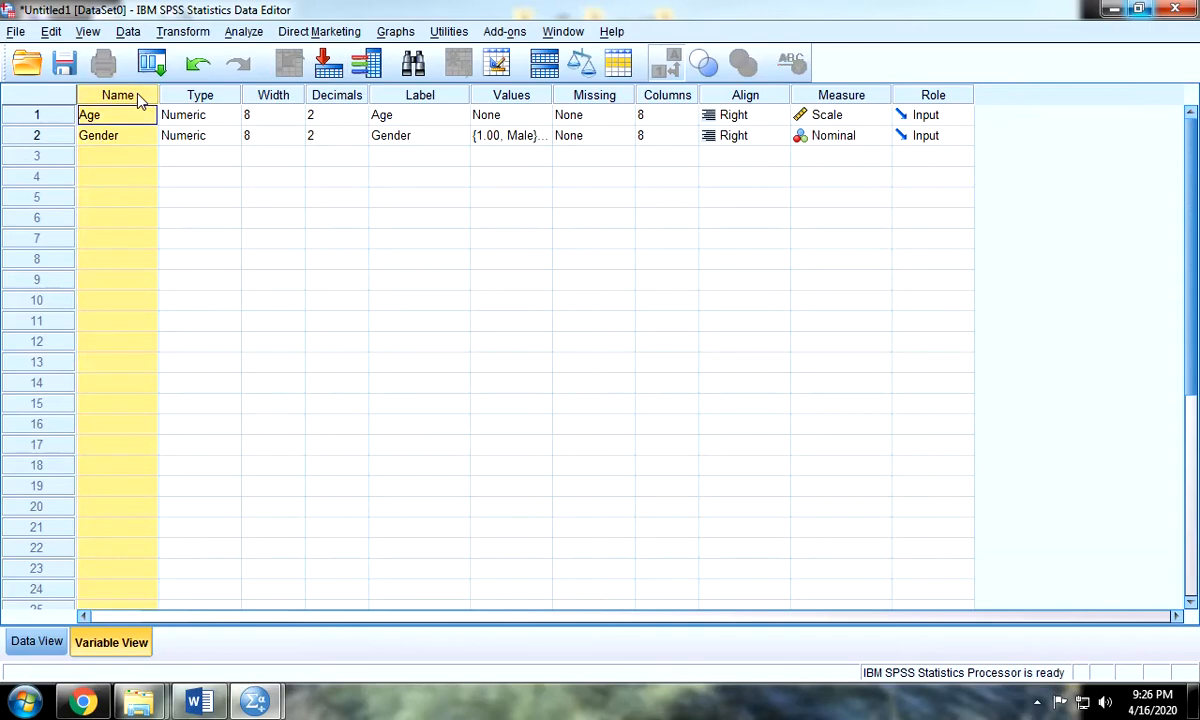
left_click(384, 94)
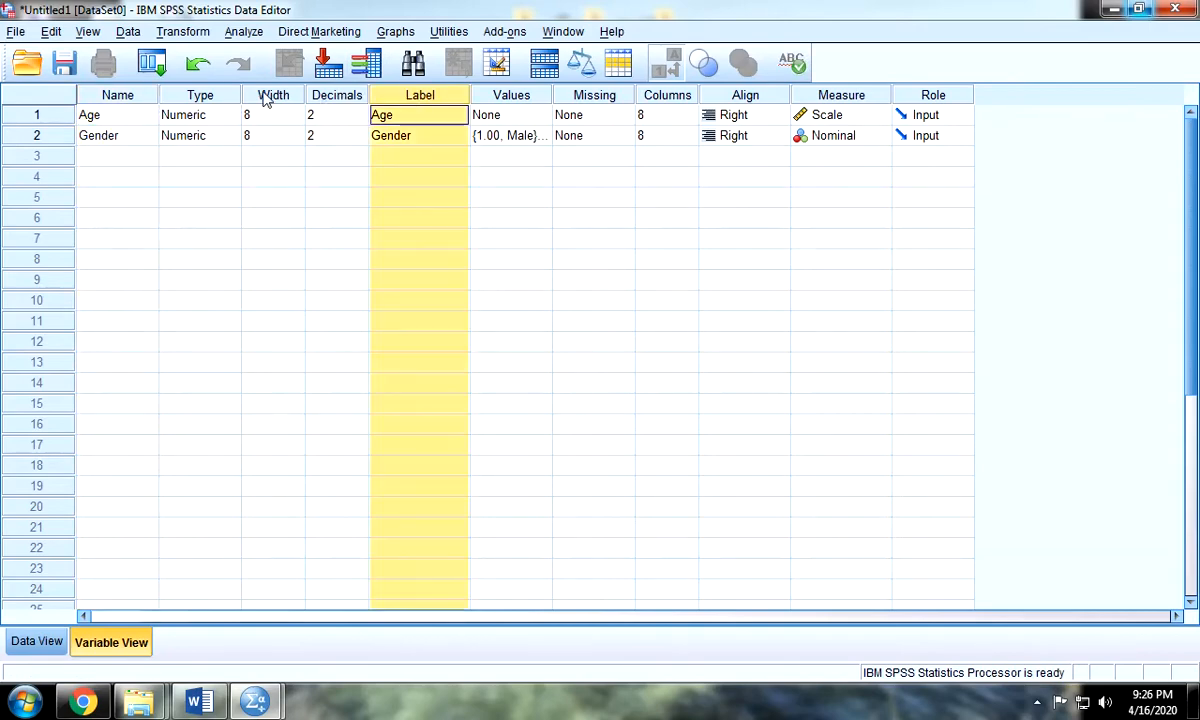
- Try to name the third variable with a spaced phrase beginning "Number of"
left_click(115, 157)
type("Name")
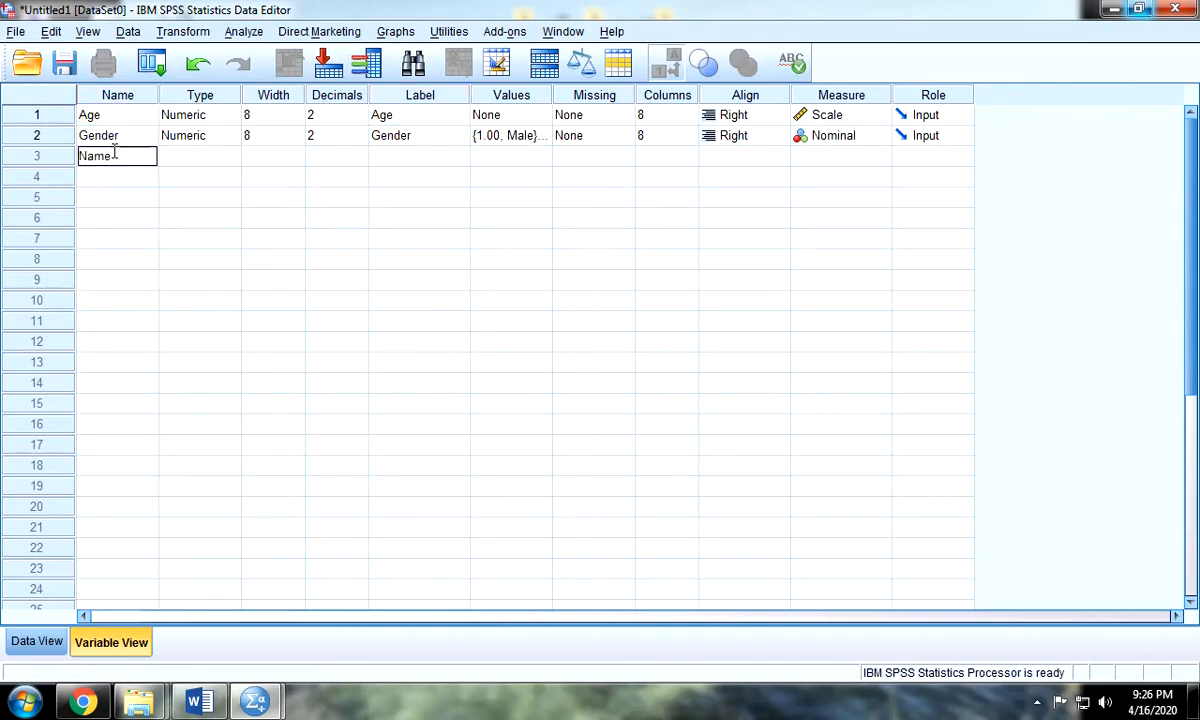
key("BackSpace")
key("BackSpace")
type("o as")
key("BackSpace")
key("BackSpace")
type("umber of re")
key("Return")
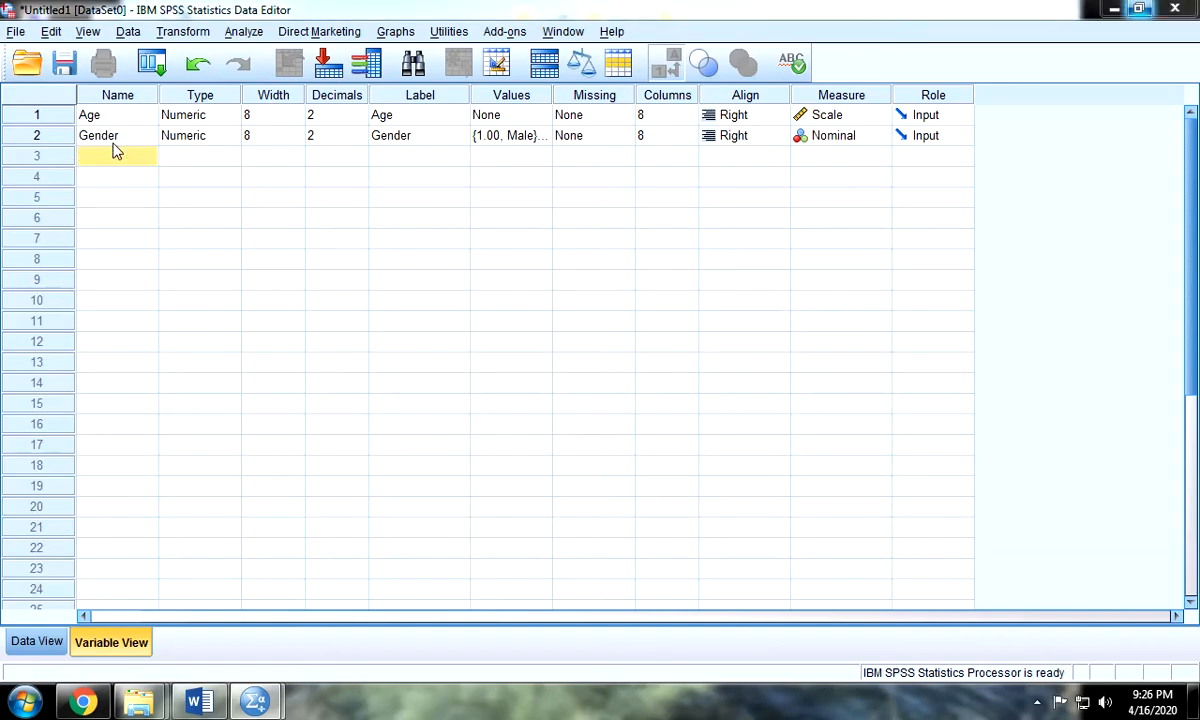
left_click(598, 372)
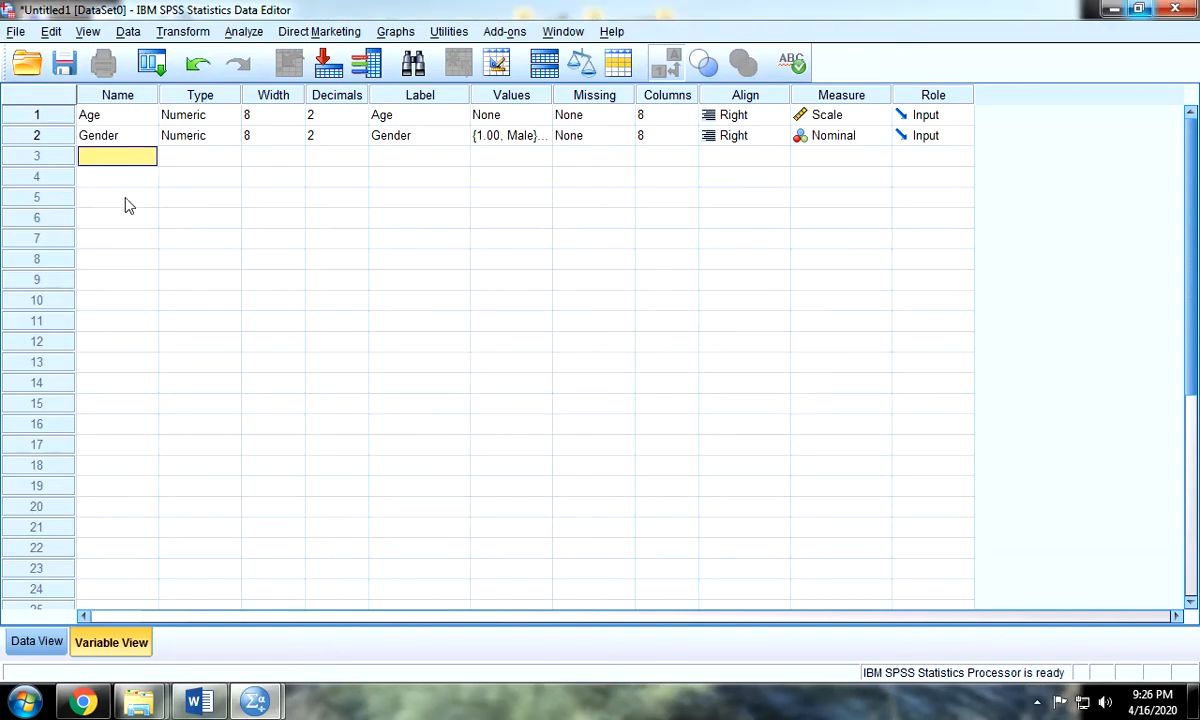
- Name the third variable Nyears_baguiio
left_click(132, 160)
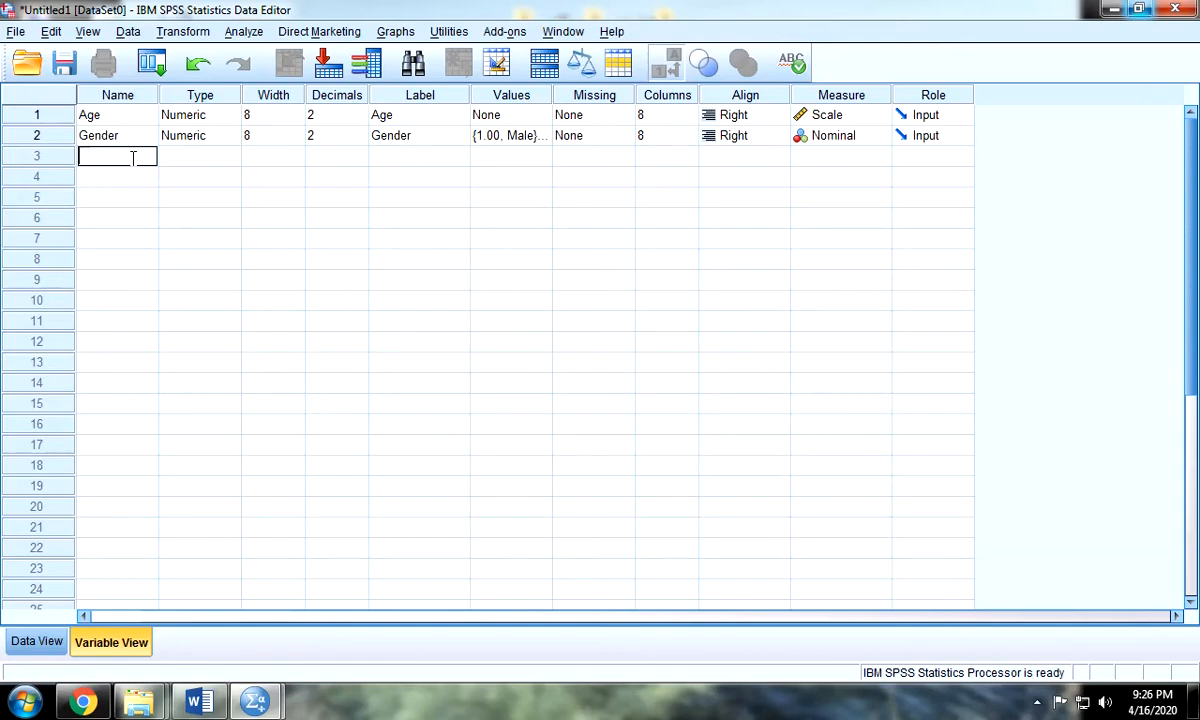
type("N")
type("year")
type("sB")
type("CP")
key("BackSpace")
key("BackSpace")
key("BackSpace")
type("_BAGTUIO")
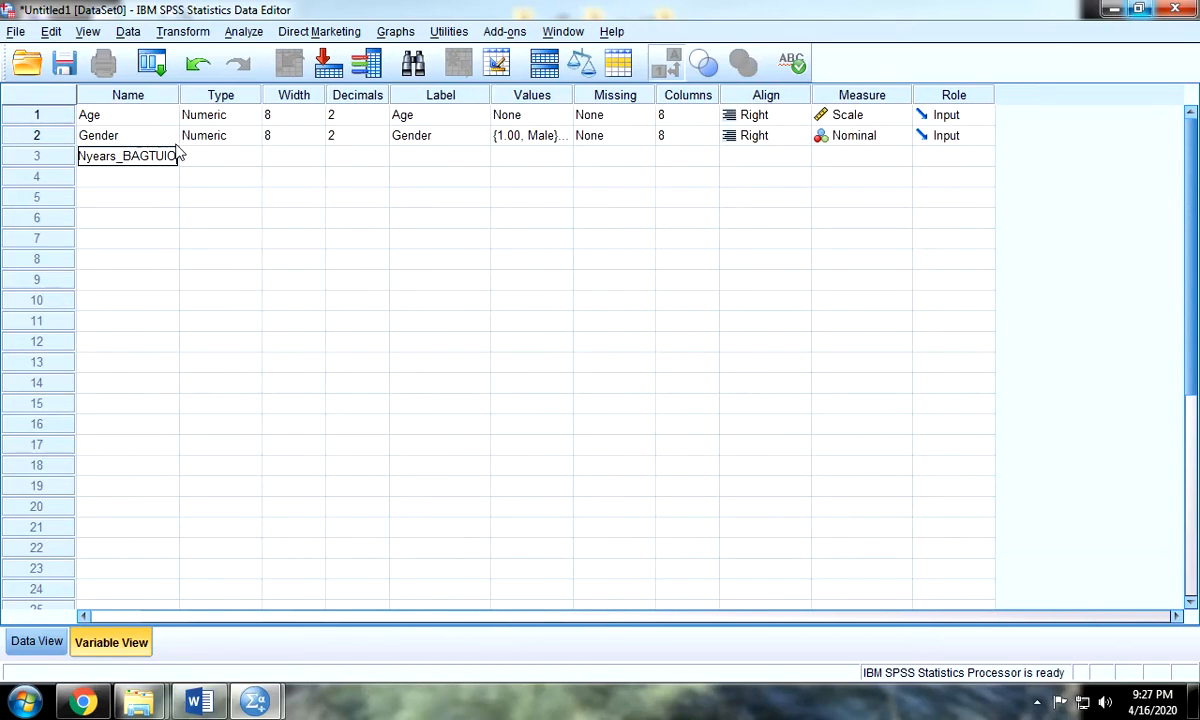
key("BackSpace")
key("BackSpace")
key("BackSpace")
key("BackSpace")
key("BackSpace")
type("baguio")
key("Return")
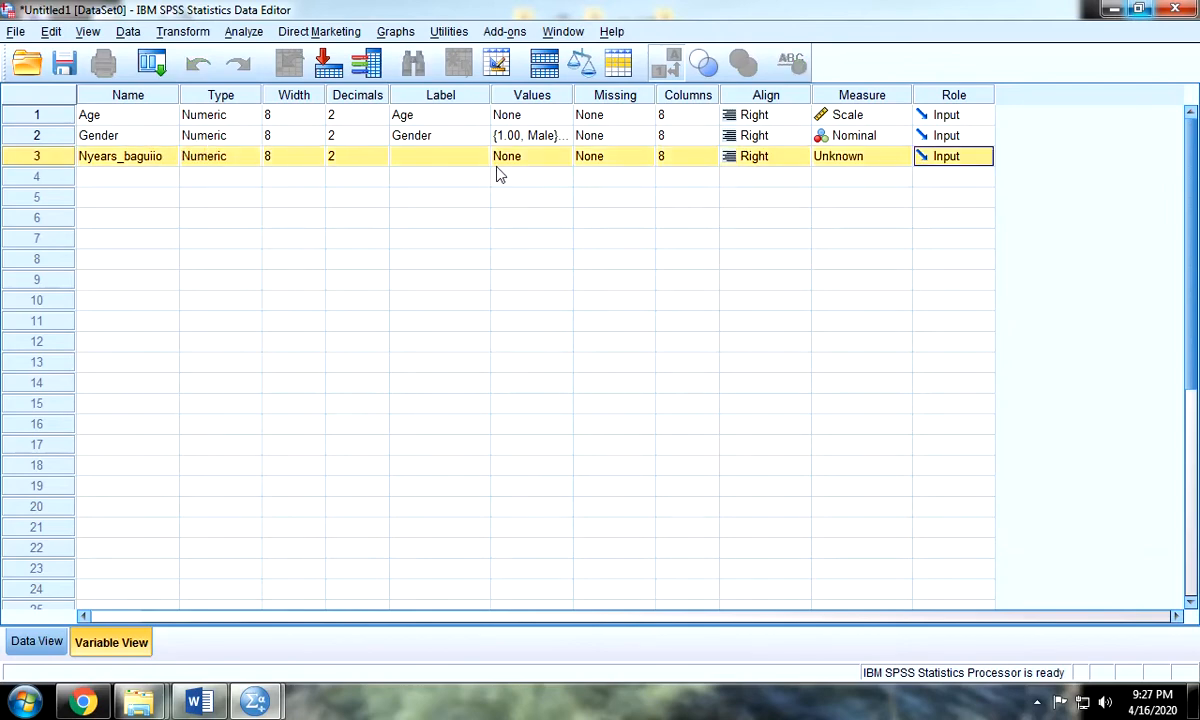
- Label the third variable "Number of Years in Baguio"
left_click(455, 165)
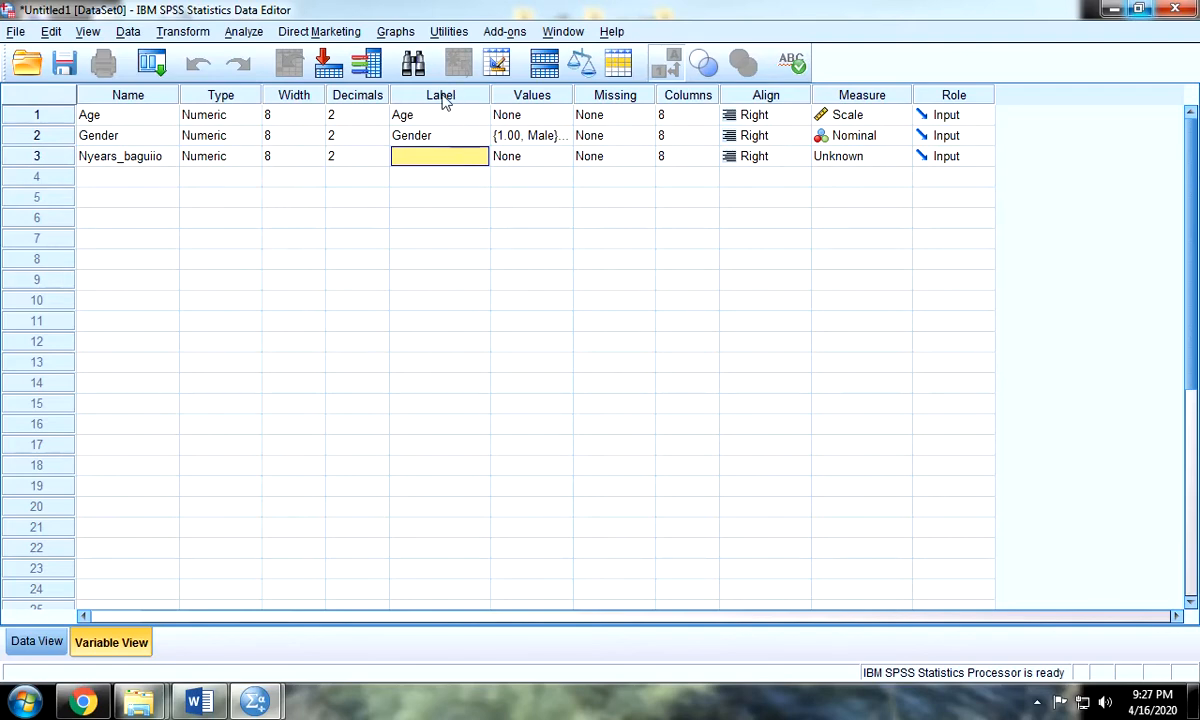
key("shift")
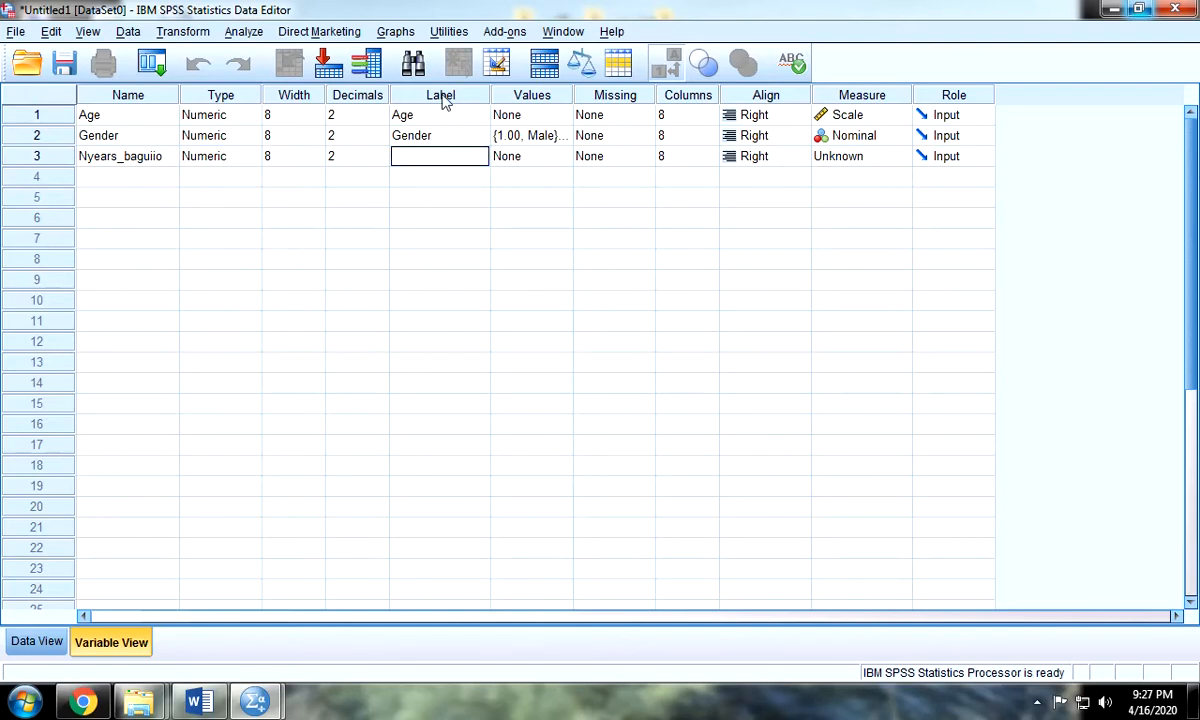
type("Numbe")
type("r of Years")
type(" in Baguio")
key("Tab")
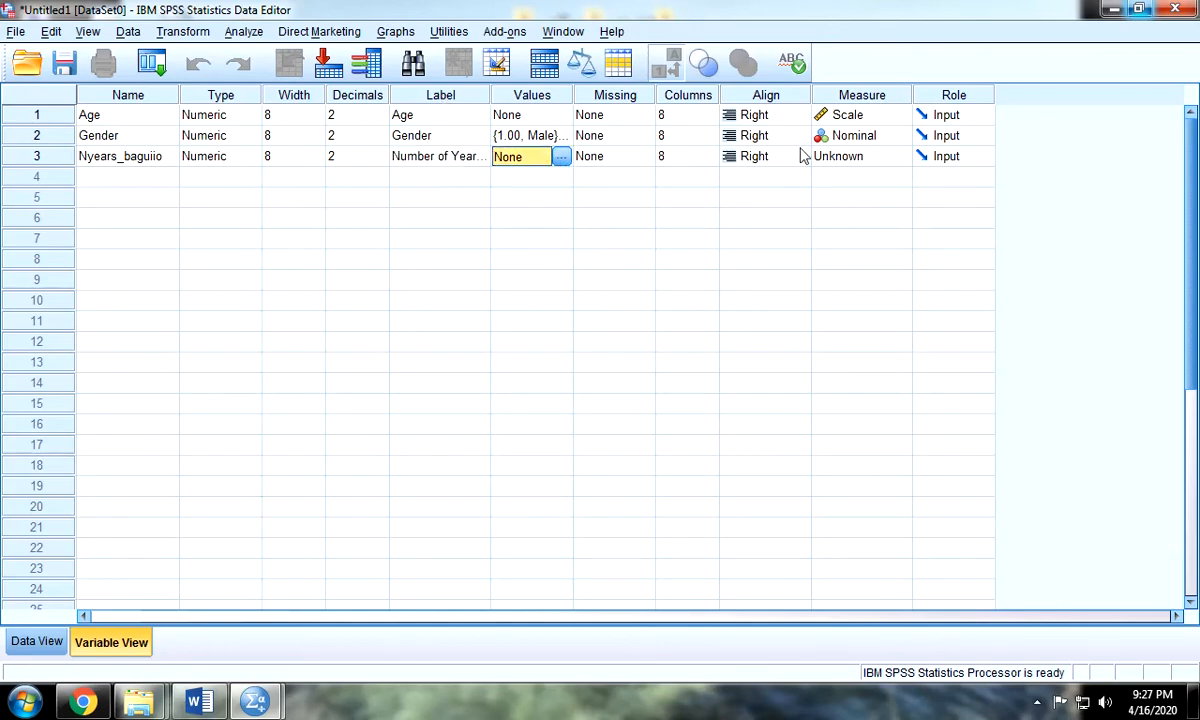
- Set the Nyears_baguiio variable's measurement level to Scale
left_click(846, 160)
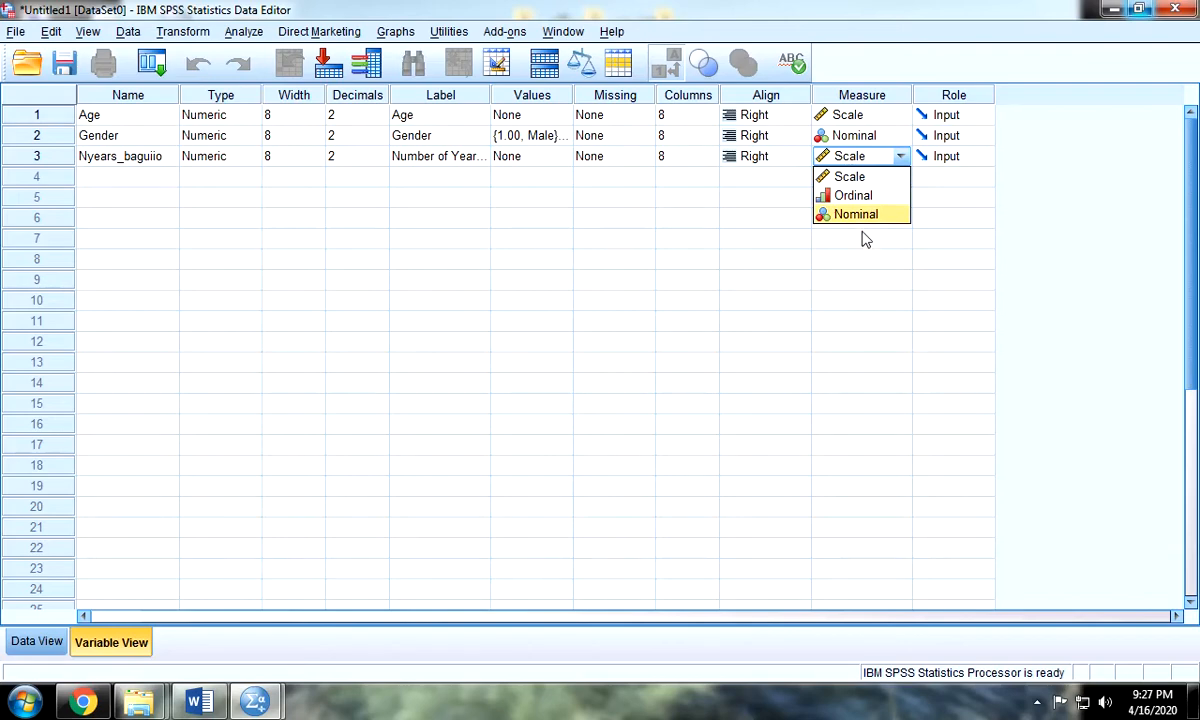
left_click(848, 177)
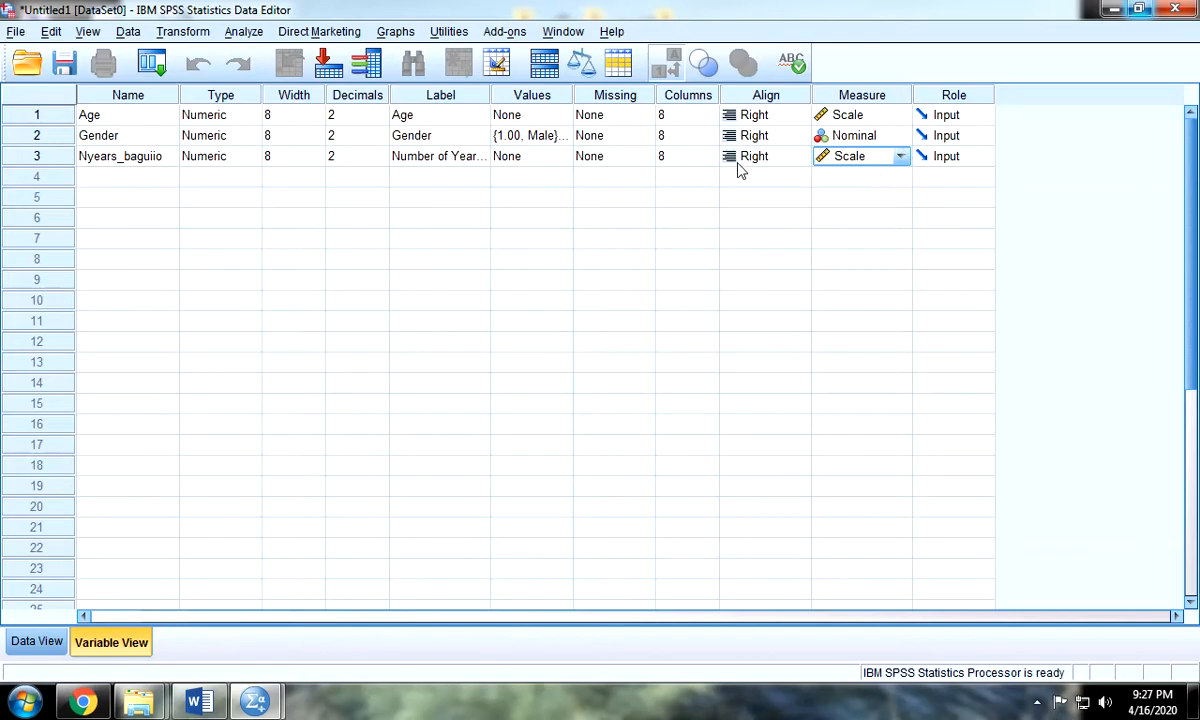
left_click(531, 158)
left_click(530, 178)
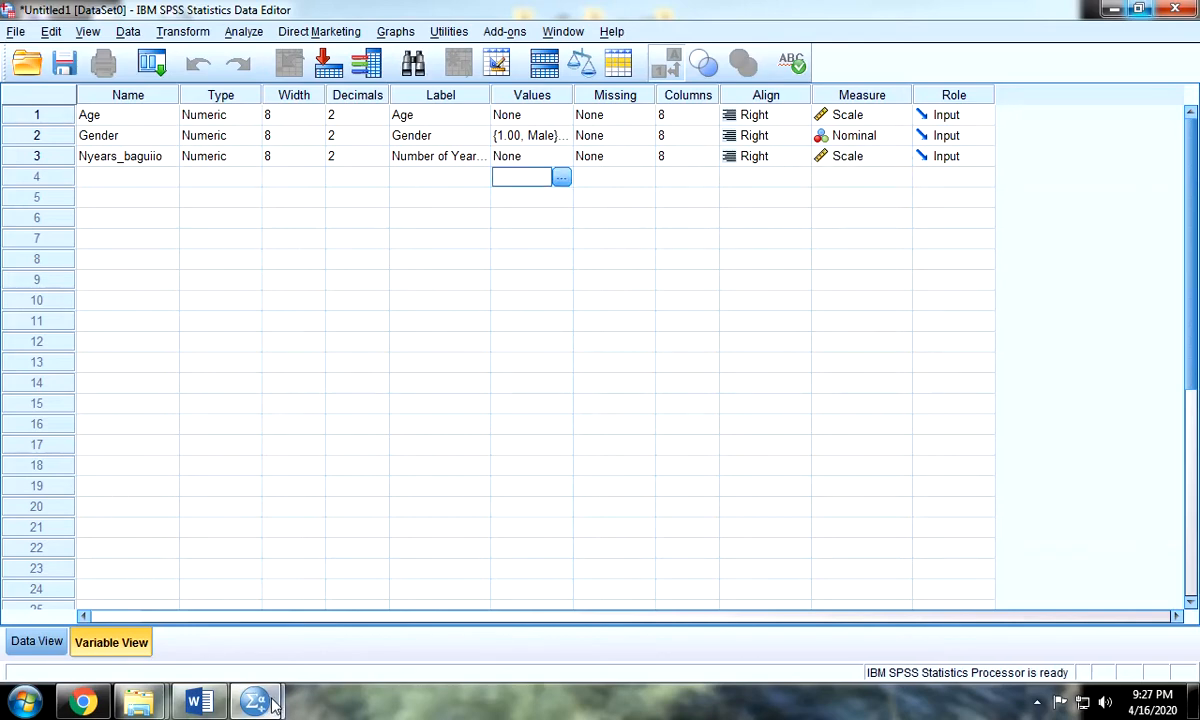
- Switch to the Word questionnaire and highlight the Gross Annual Income brackets with their monthly equivalents
left_click(211, 706)
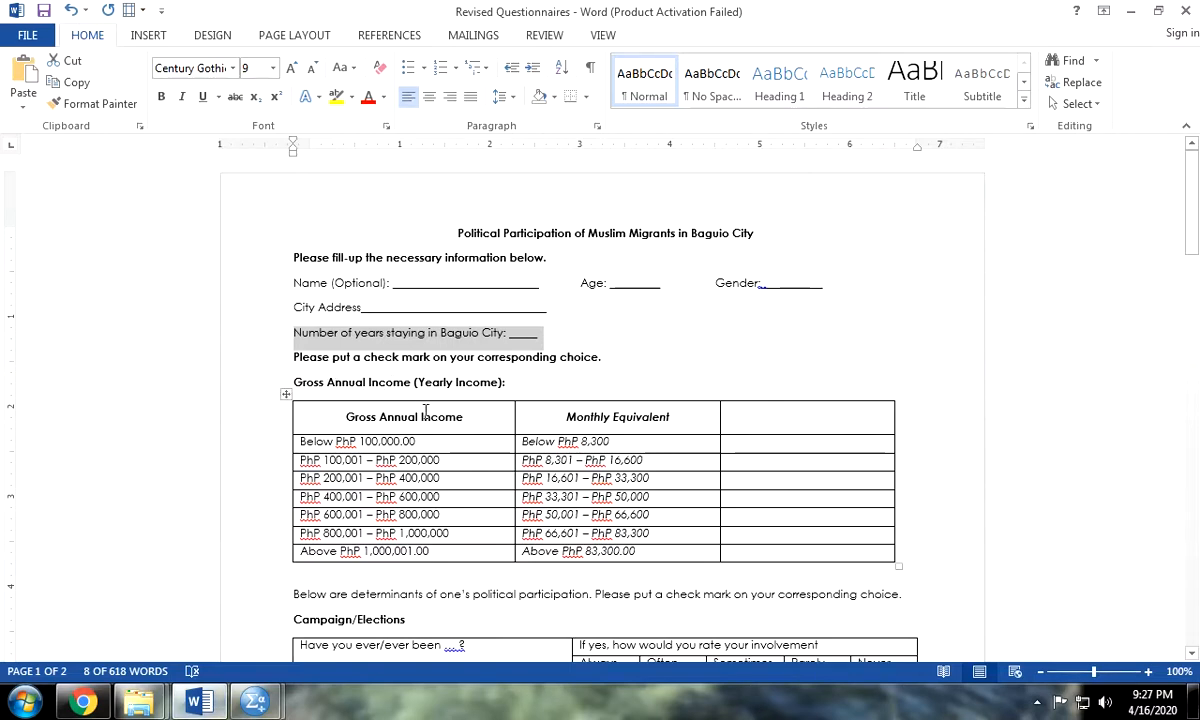
scroll(396, 367, "down", 2)
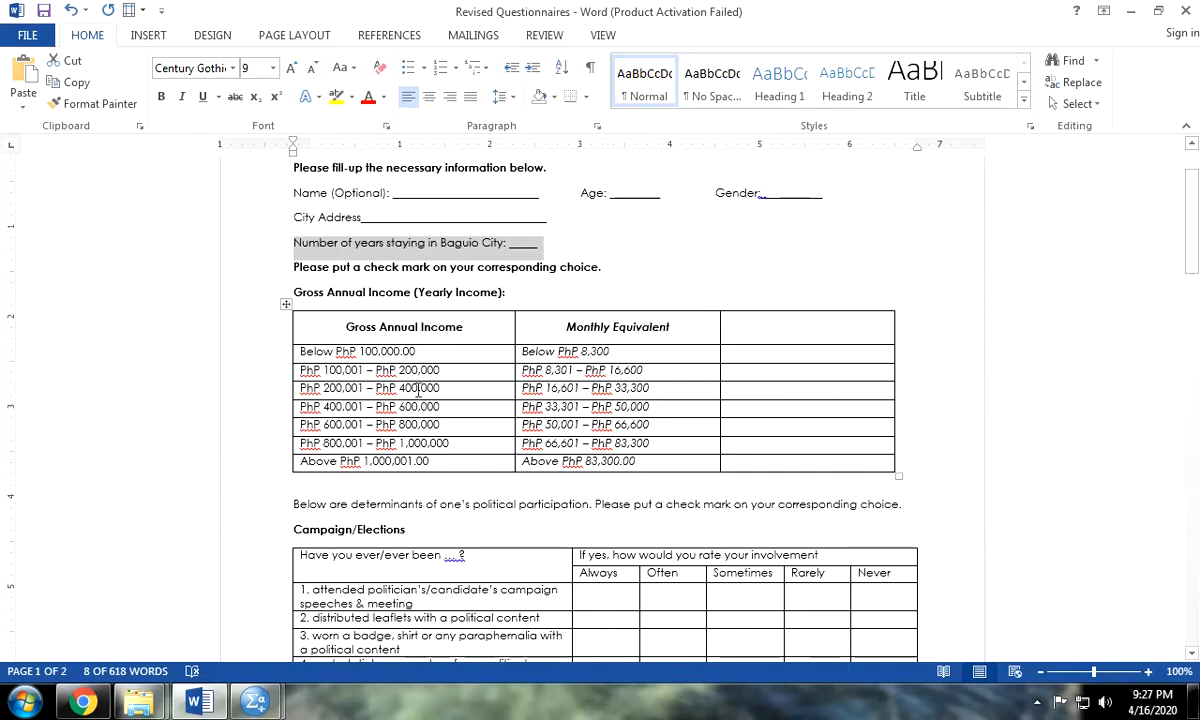
left_click_drag(350, 350, 600, 460)
- Return to SPSS and name the fourth variable GAI
left_click(255, 702)
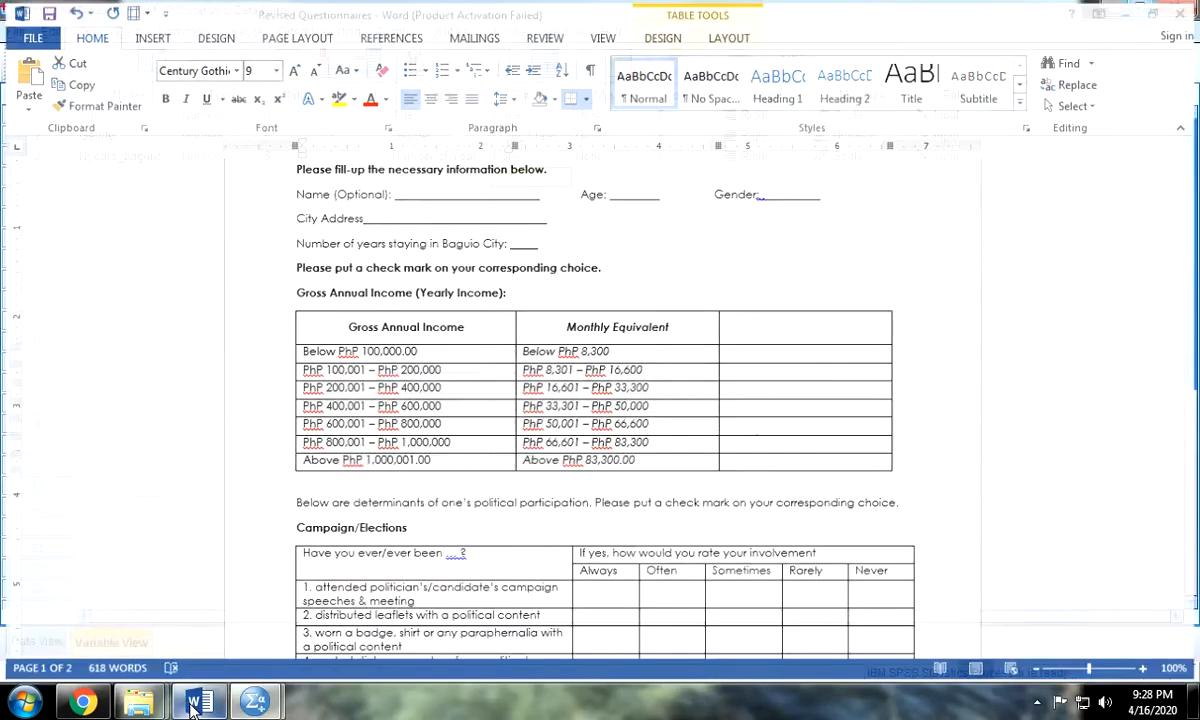
left_click(112, 178)
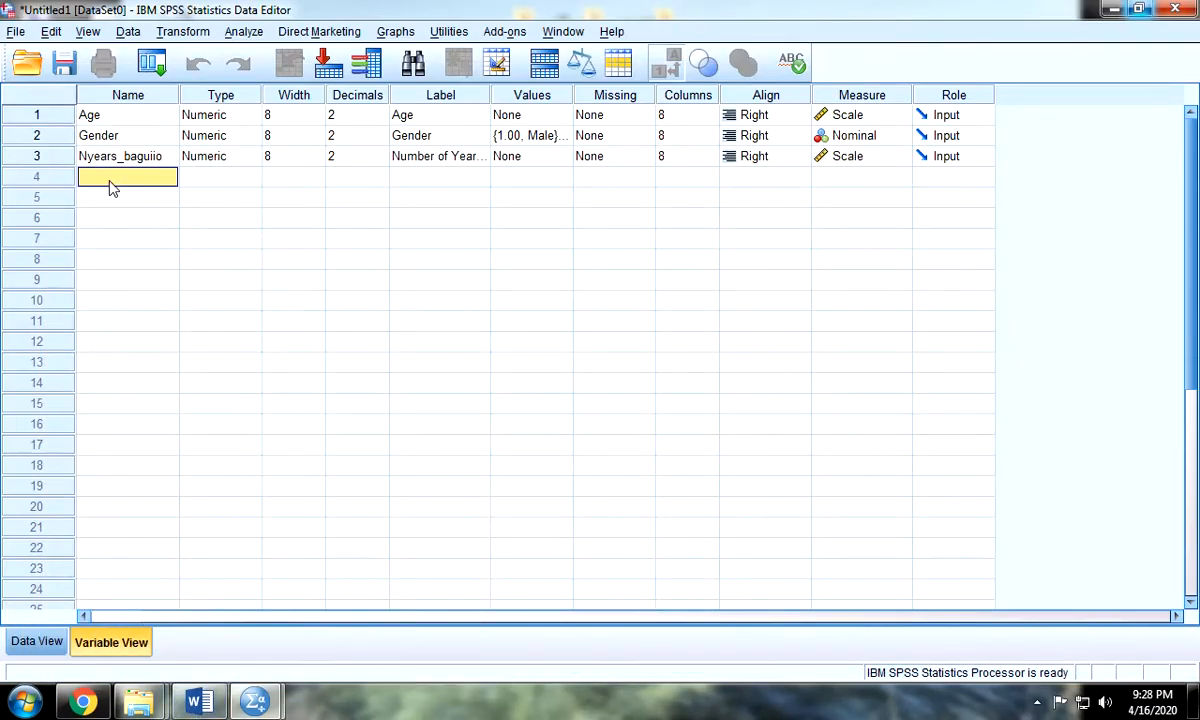
type("GAI")
key("Return")
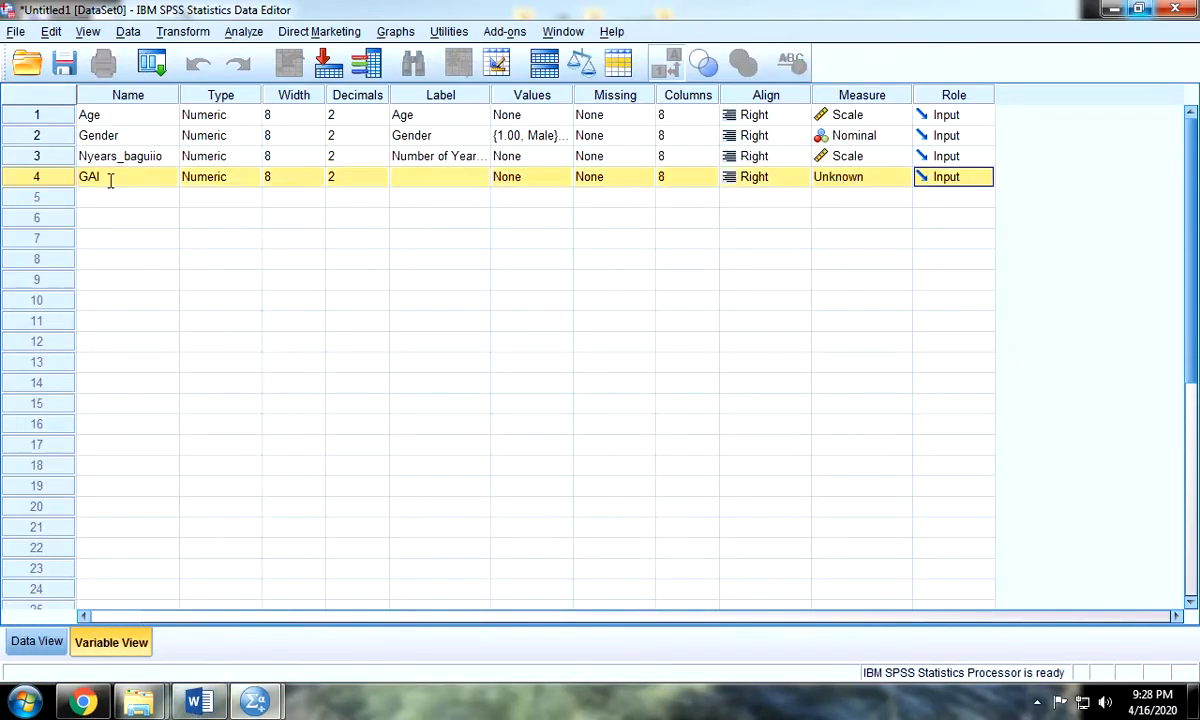
- Label the GAI variable "General Annual Income"
key("Tab")
key("Tab")
key("Tab")
key("Tab")
type("g")
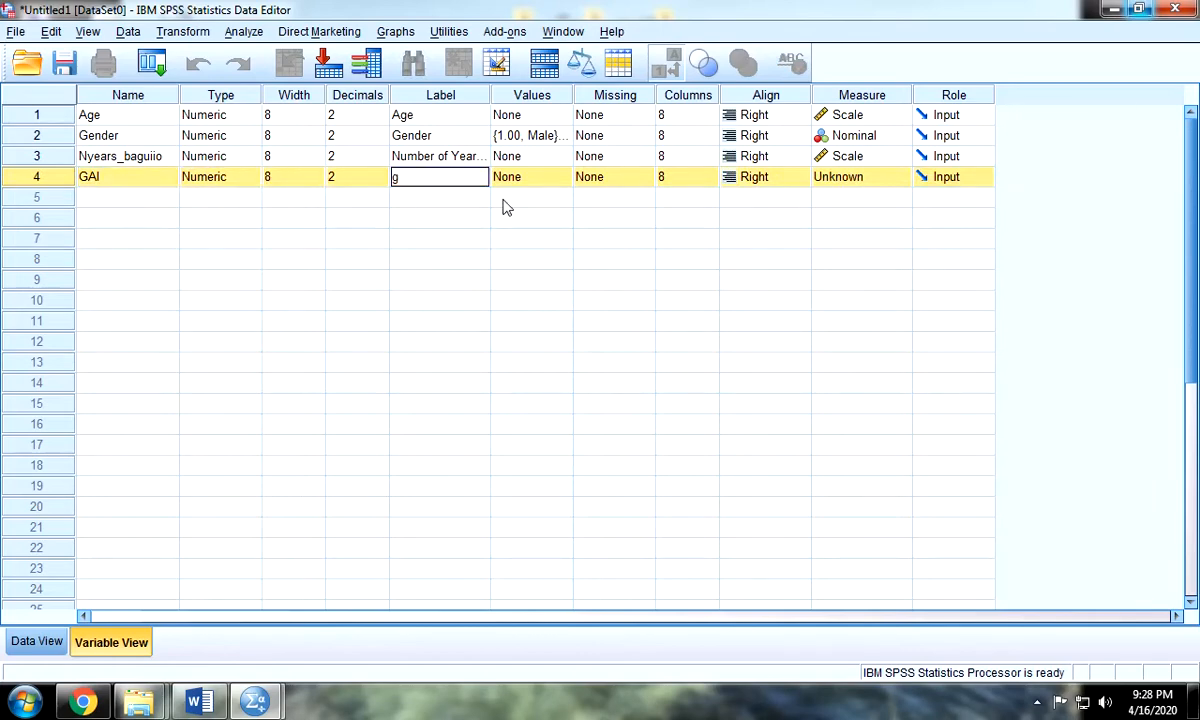
type("ENR")
key("BackSpace")
key("BackSpace")
key("BackSpace")
key("BackSpace")
type("gEN")
key("BackSpace")
key("BackSpace")
key("BackSpace")
type("ncome")
key("Tab")
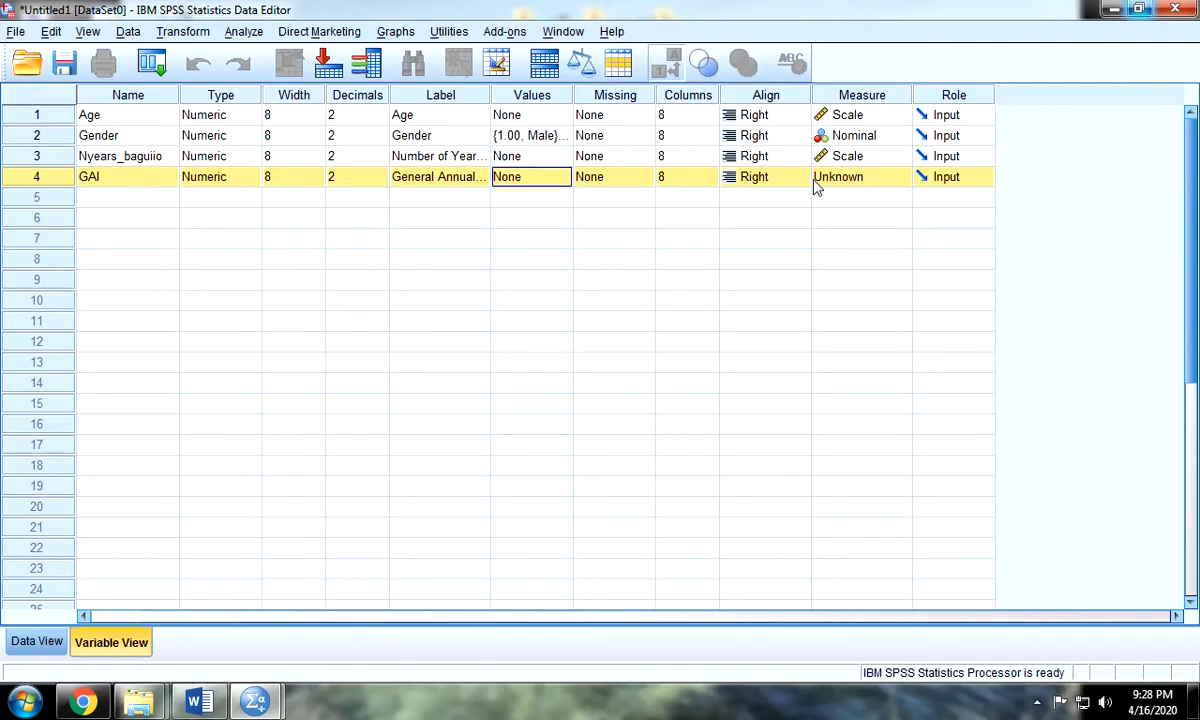
- Set the GAI variable's measurement level to Ordinal
left_click(838, 178)
left_click(868, 217)
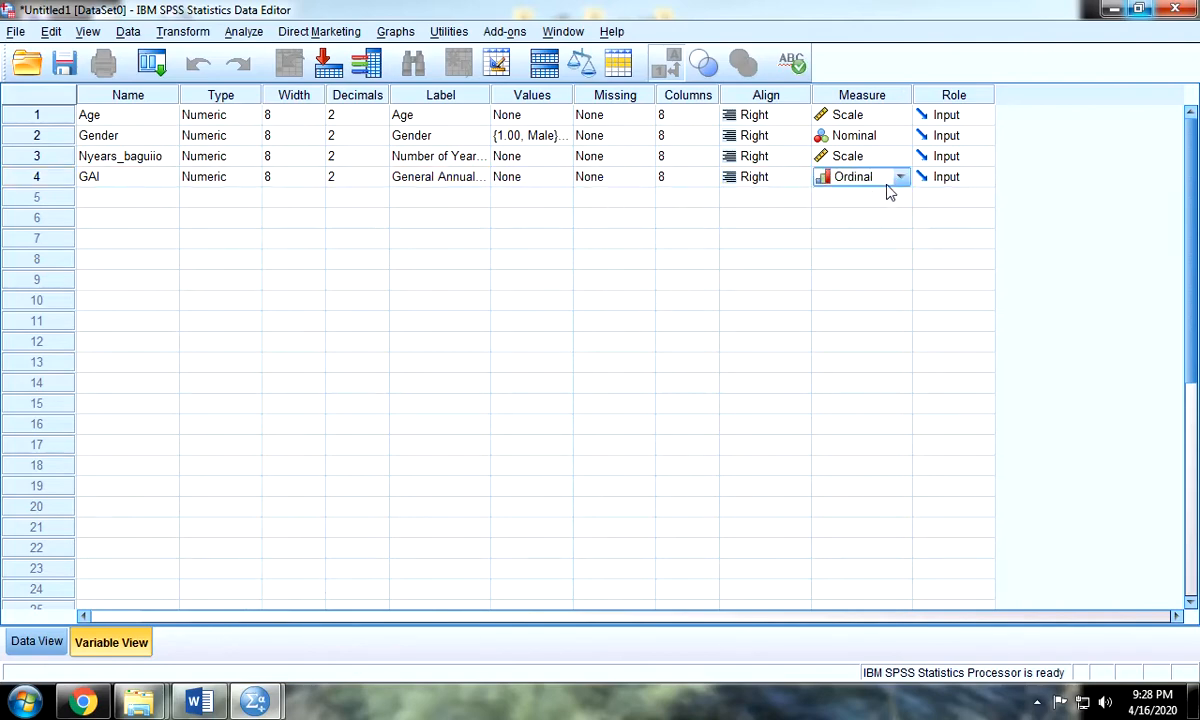
left_click(548, 180)
left_click(561, 178)
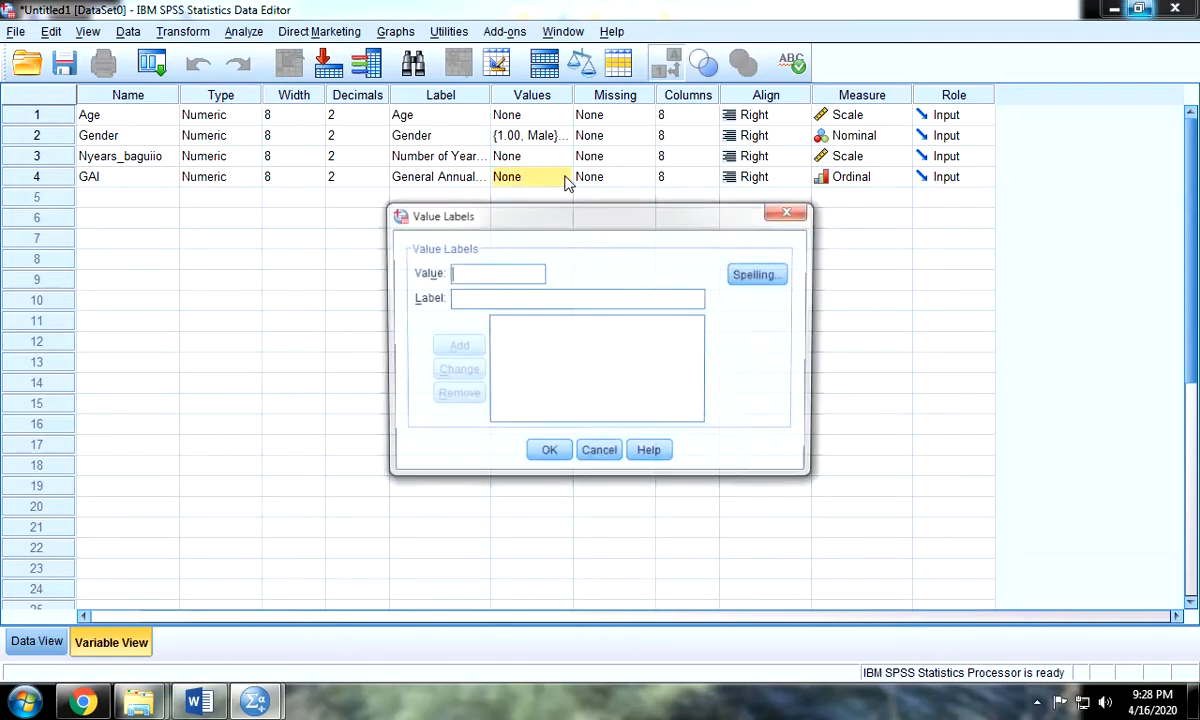
left_click(790, 211)
mouse_move(254, 700)
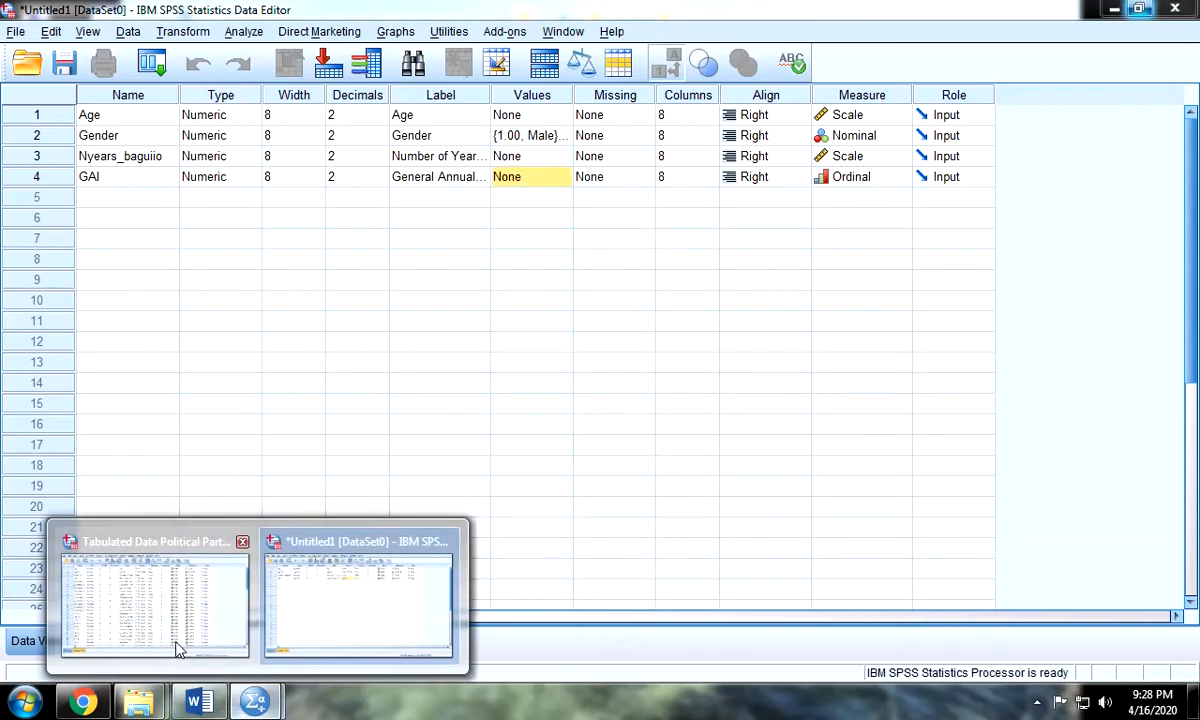
left_click(176, 650)
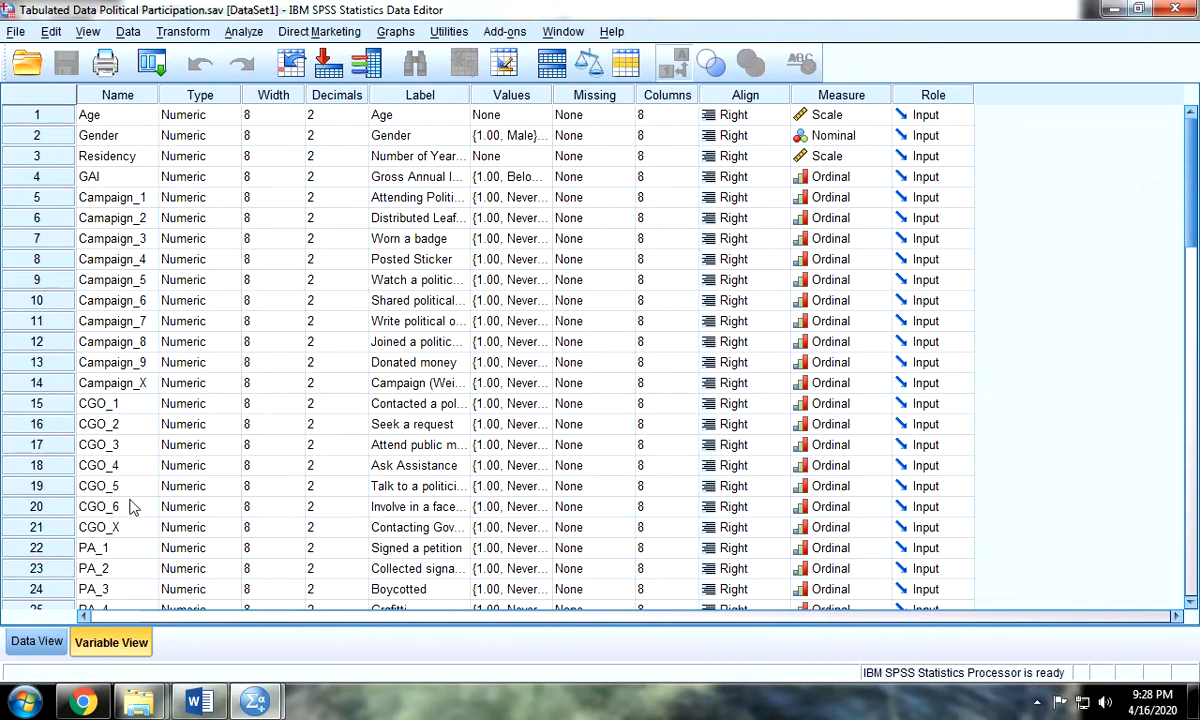
mouse_move(254, 700)
mouse_move(333, 622)
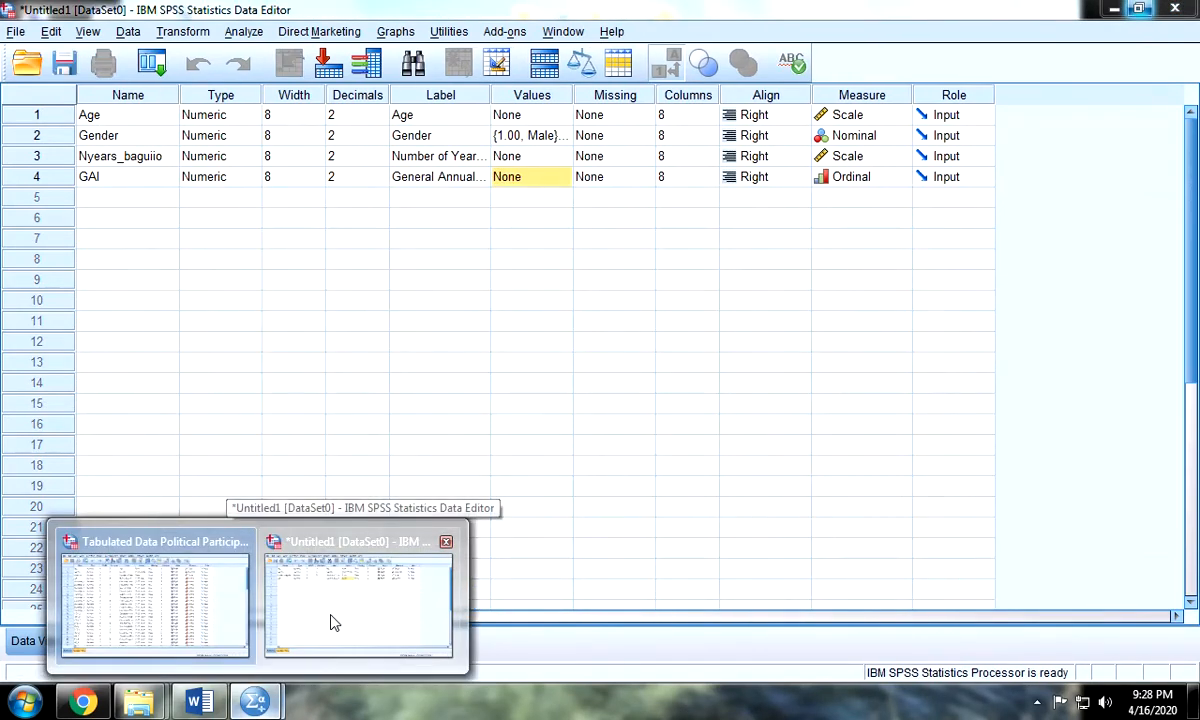
left_click(323, 603)
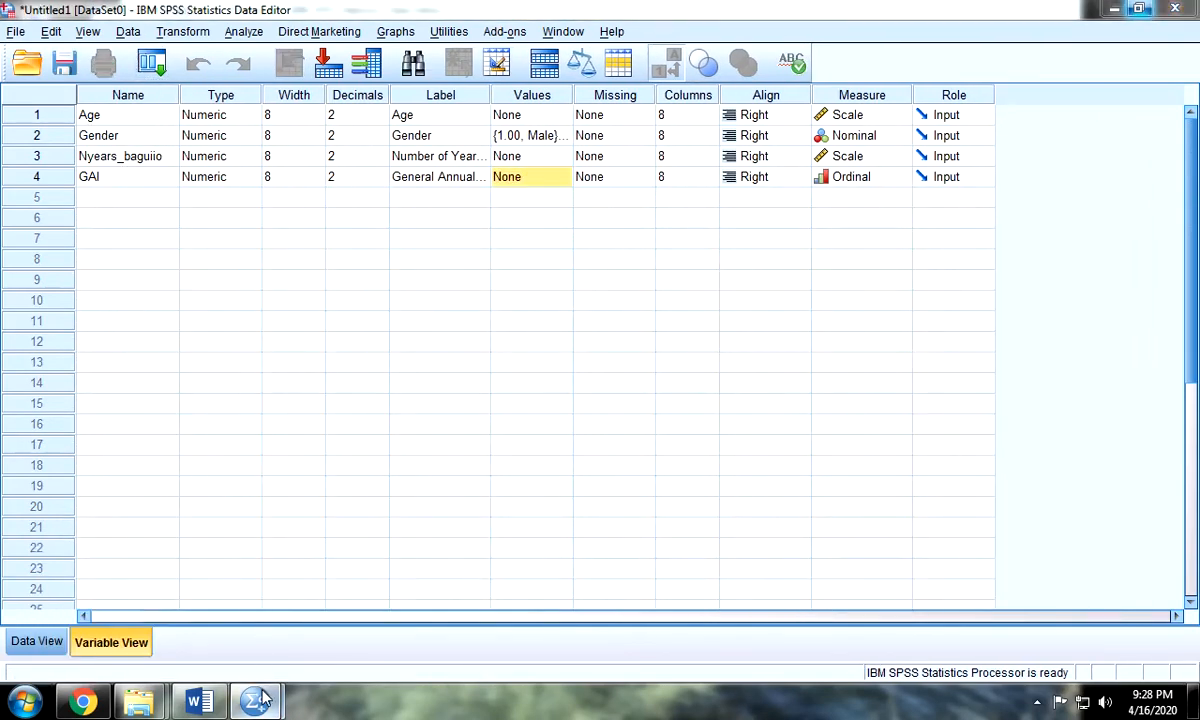
- Switch to the Tabulated Data Political Participation.sav dataset and examine the value labels defined for its GAI variable
mouse_move(255, 700)
left_click(172, 598)
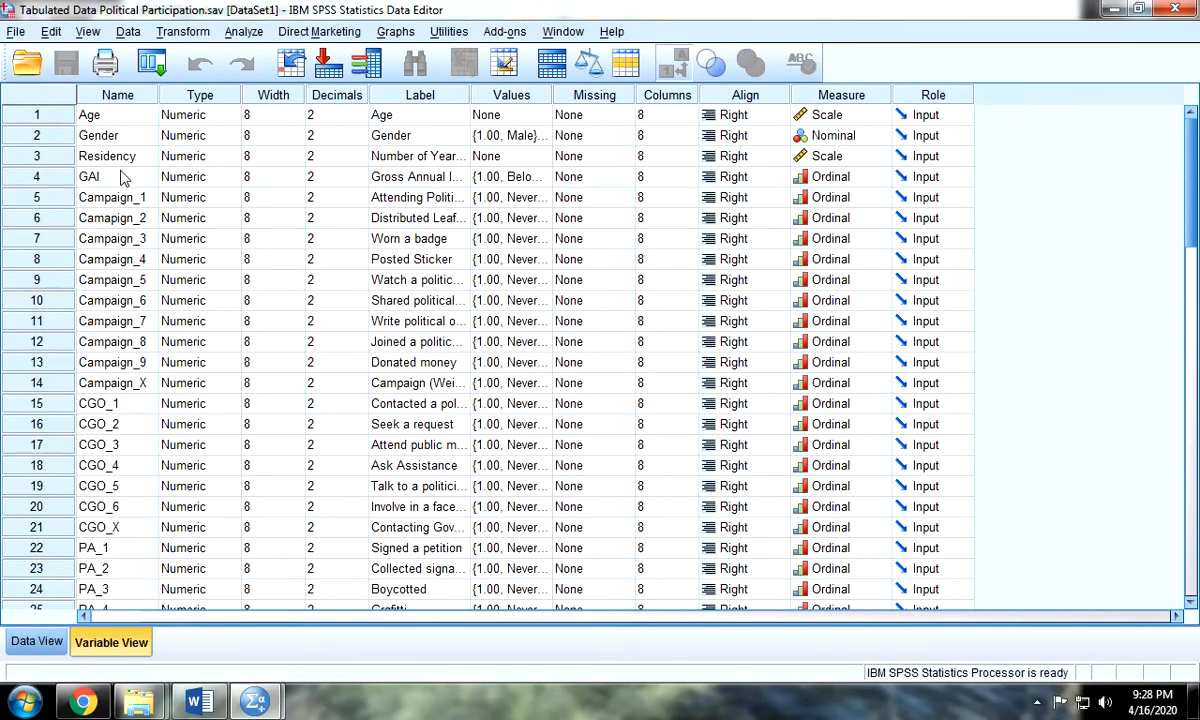
left_click(99, 180)
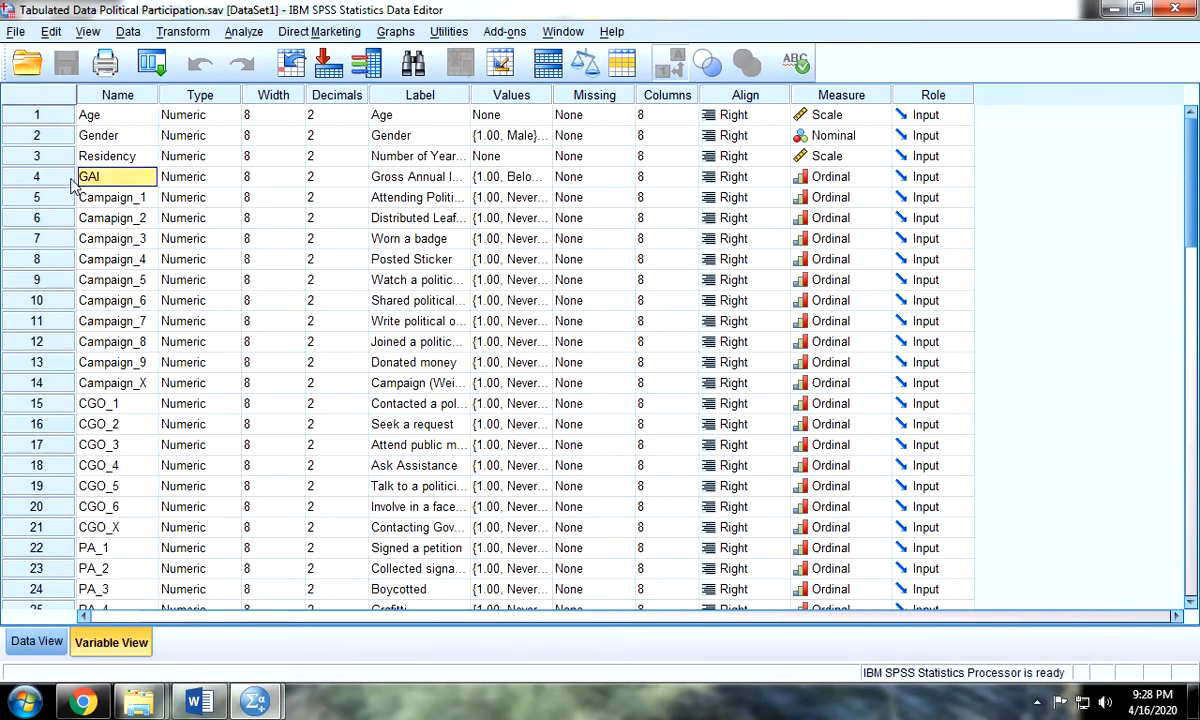
left_click(36, 180)
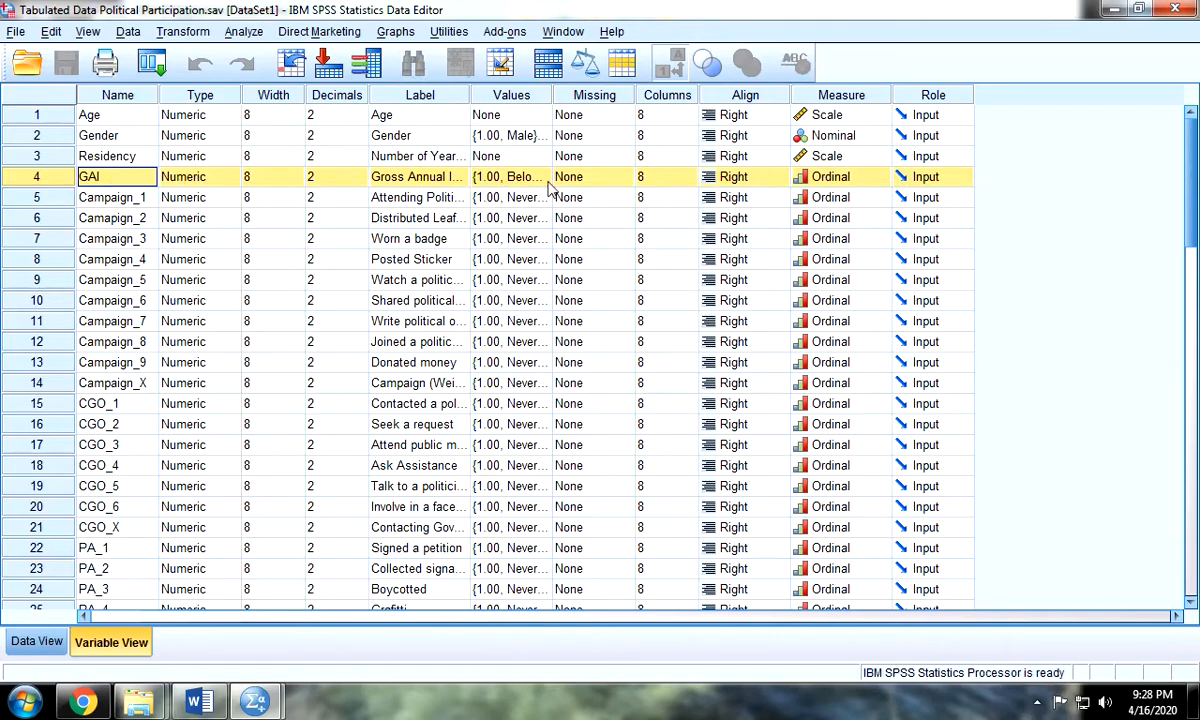
left_click(516, 176)
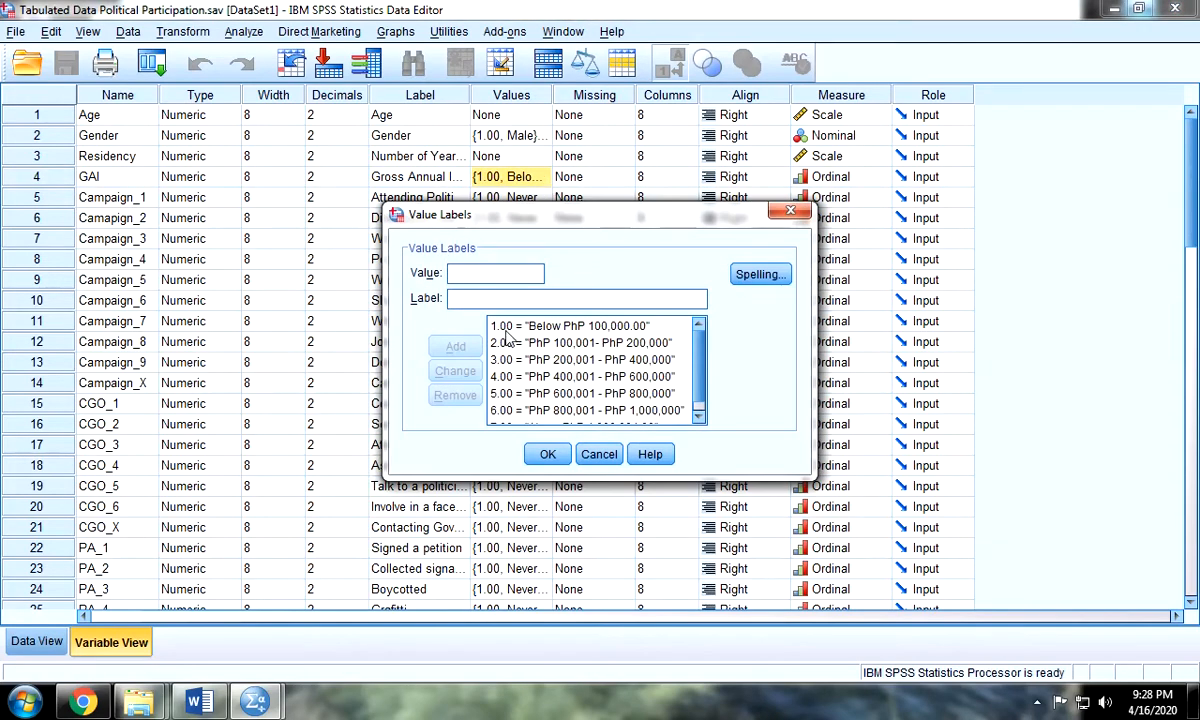
scroll(506, 335, "down", 1)
scroll(508, 340, "up", 1)
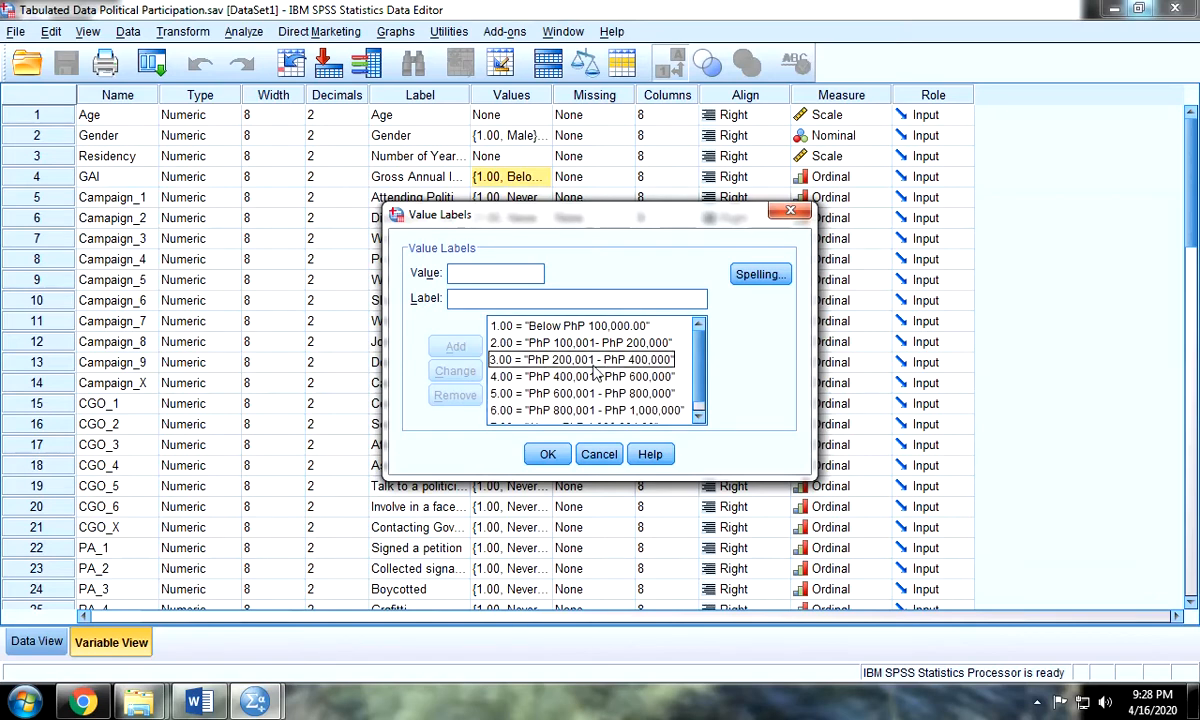
left_click(594, 366)
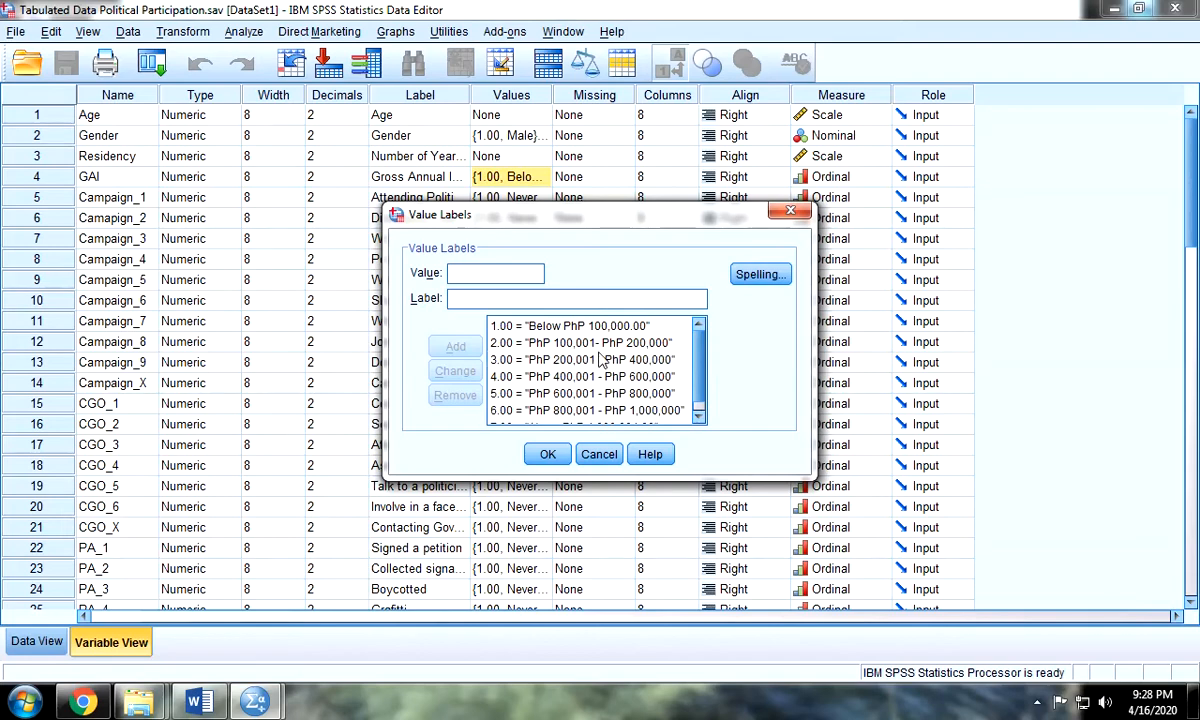
- Switch to the Word questionnaire to compare the value labels with its Gross Annual Income brackets, starting at "Below PhP 100,000.00"
mouse_move(199, 695)
left_click(200, 645)
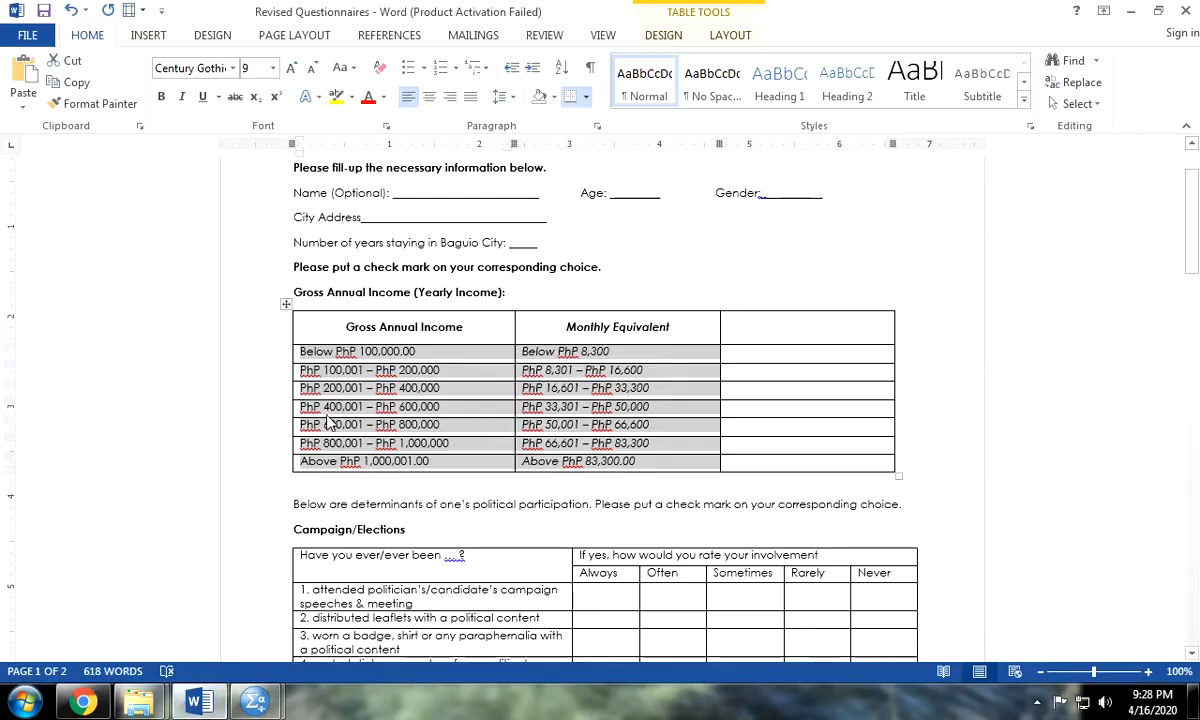
left_click(321, 356)
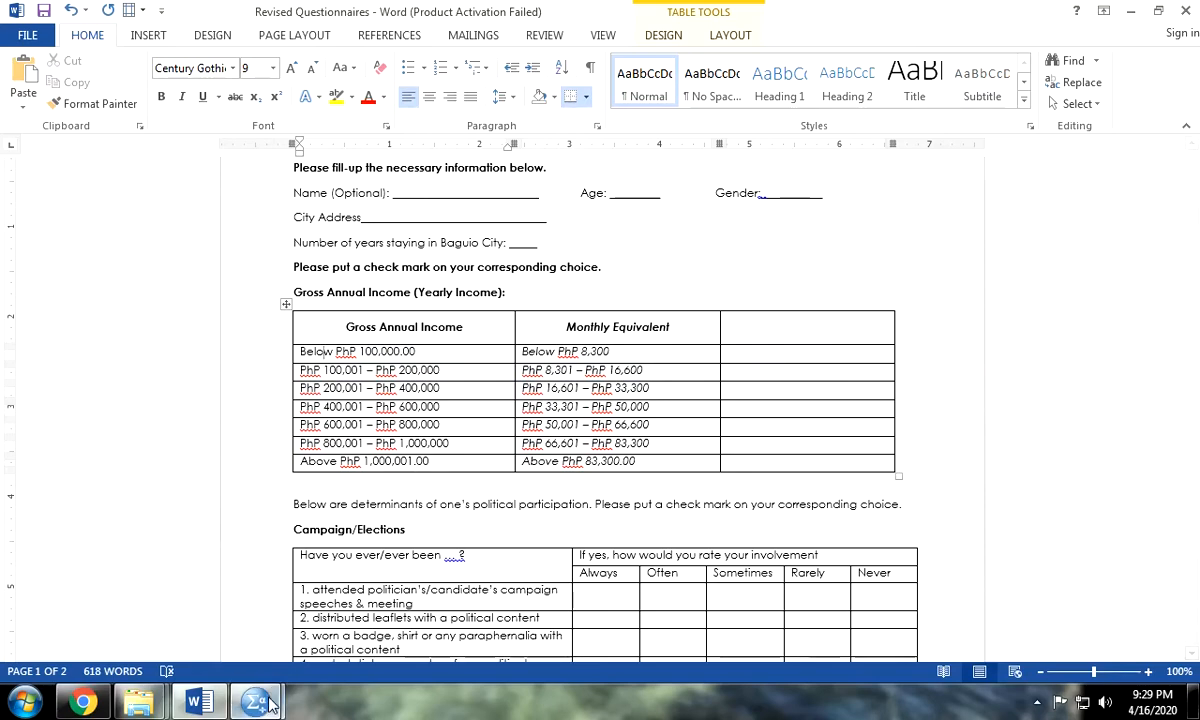
- Back in the Tabulated Data dataset, review GAI's income value labels, close them, and show its measurement level options
mouse_move(255, 702)
left_click(228, 594)
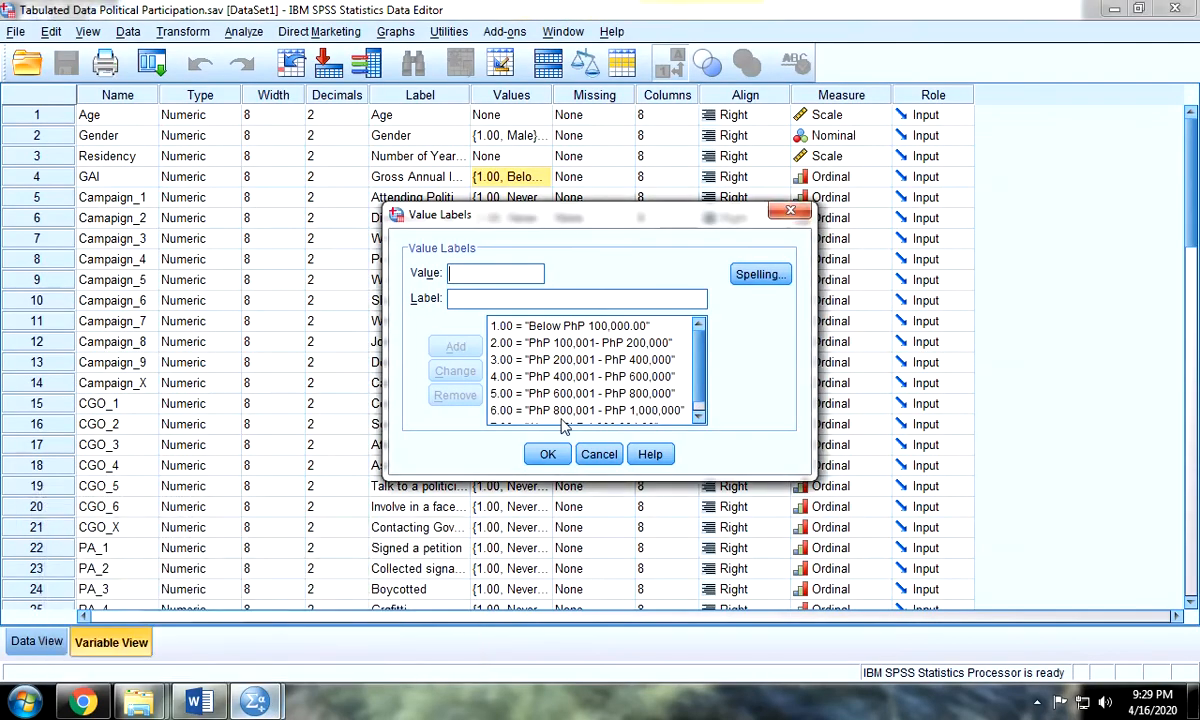
left_click(520, 333)
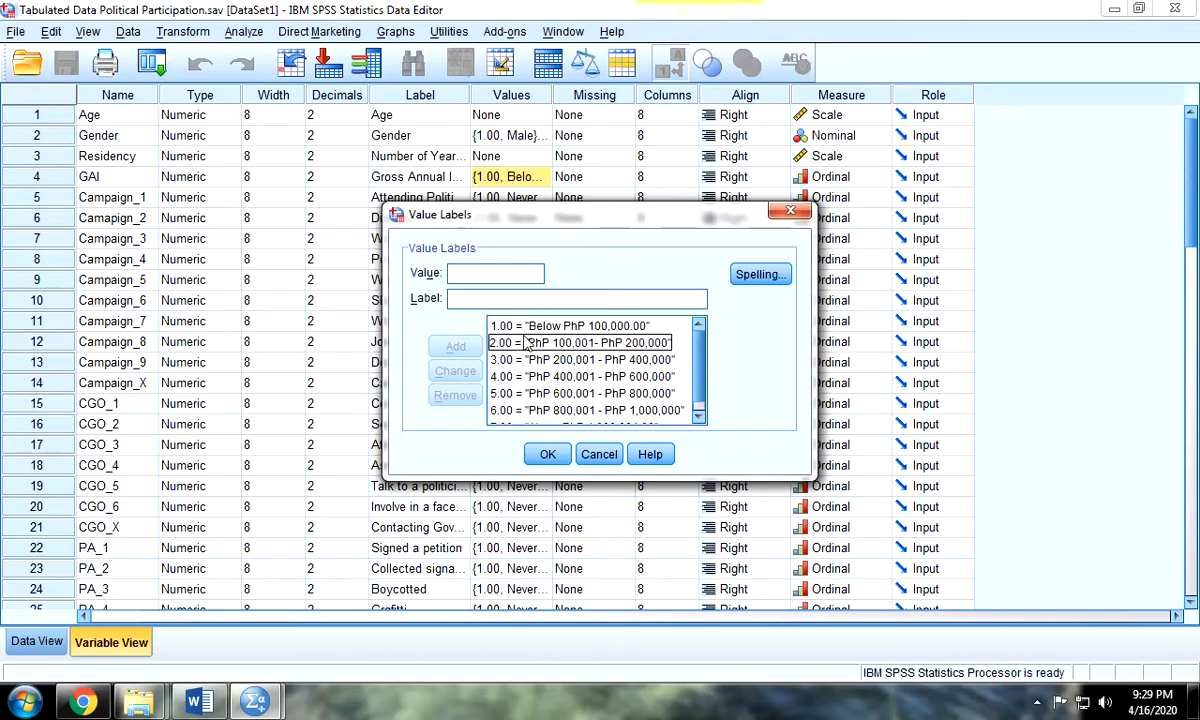
scroll(526, 341, "down", 1)
scroll(528, 402, "up", 1)
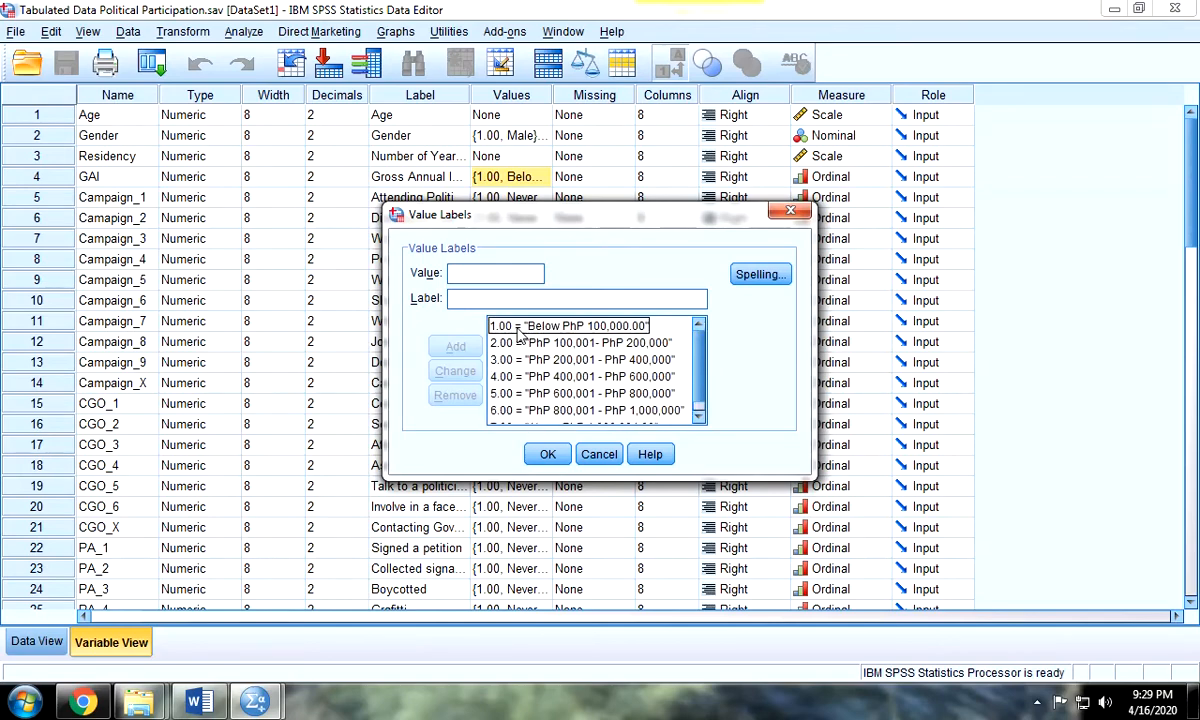
scroll(548, 445, "down", 1)
left_click(548, 454)
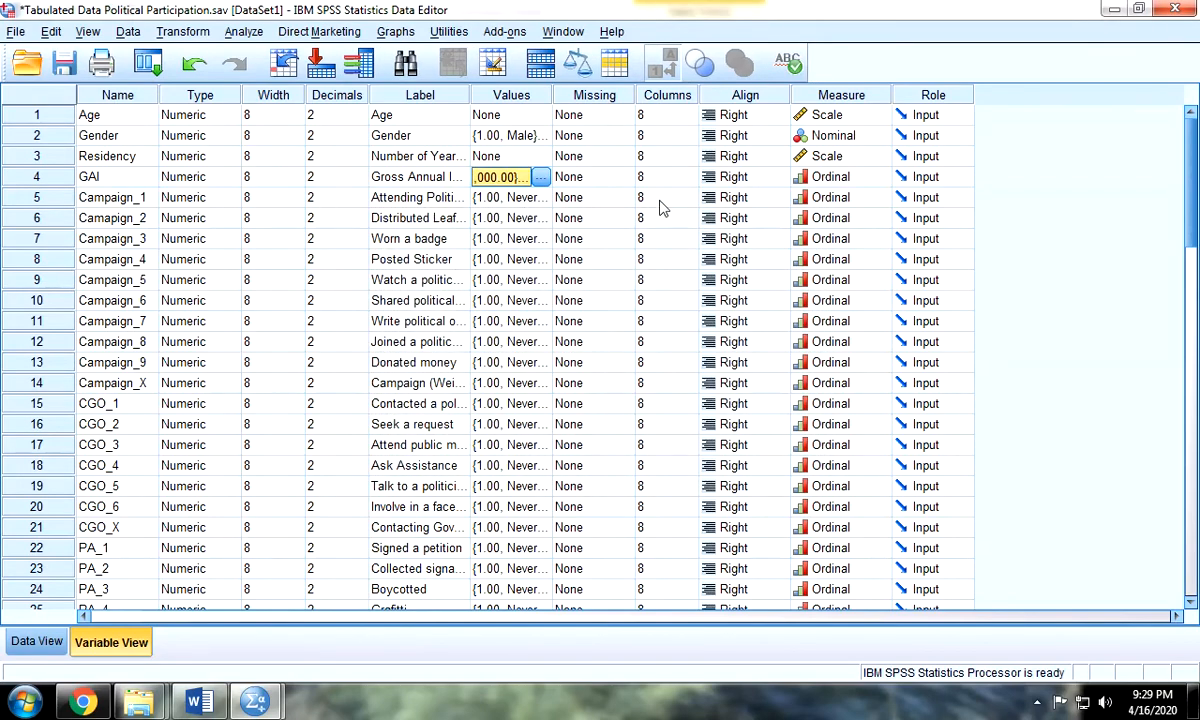
left_click(826, 178)
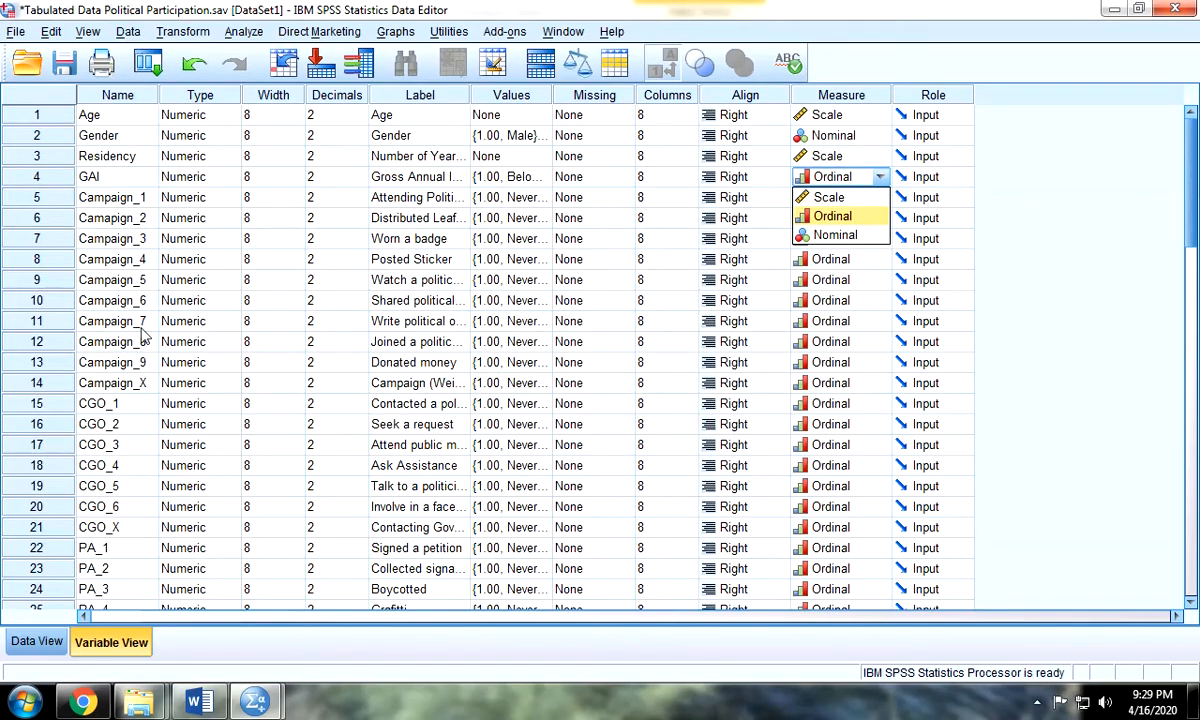
- Switch to the Untitled1 dataset, highlight the variable names from Age to GAI, and return to the Tabulated Data Political Participation.sav dataset
left_click(268, 693)
left_click(321, 634)
left_click(149, 200)
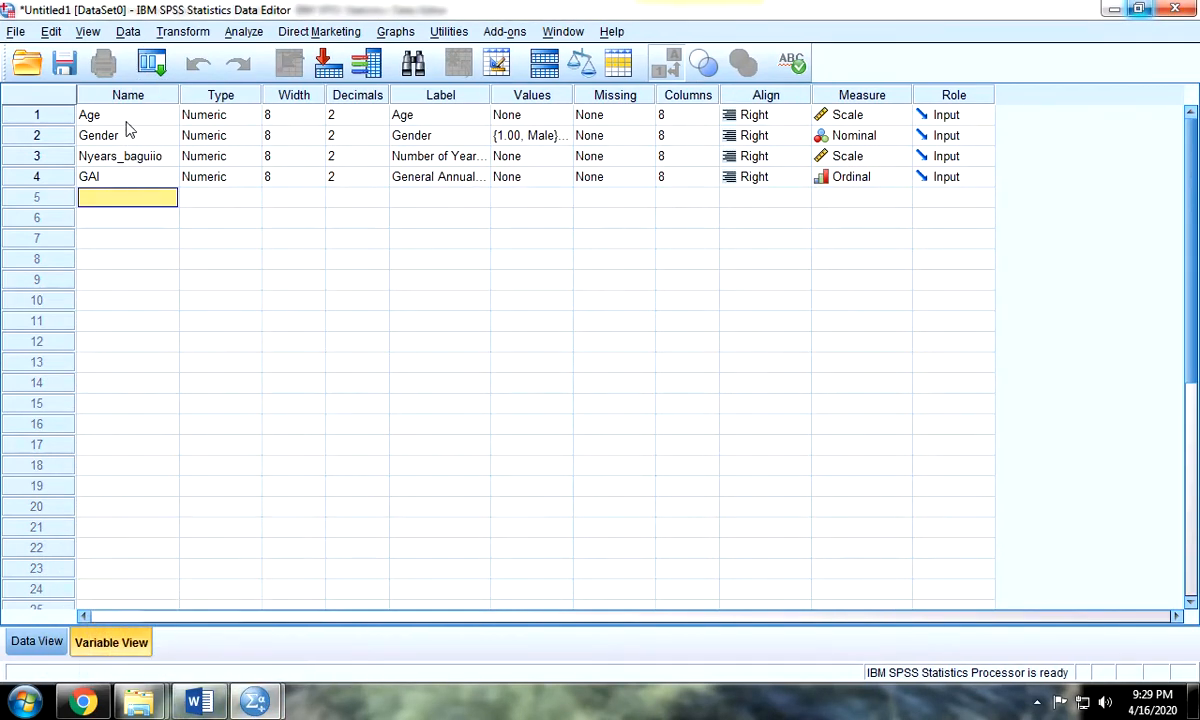
left_click_drag(126, 116, 129, 177)
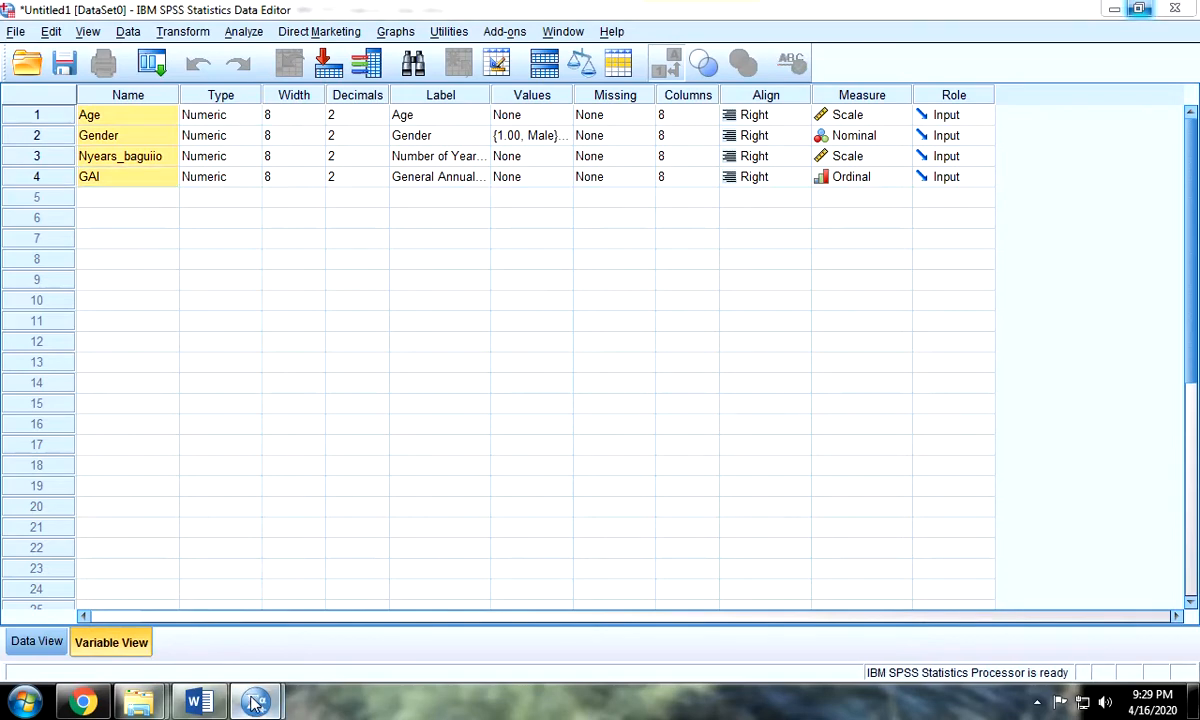
mouse_move(255, 700)
left_click(168, 595)
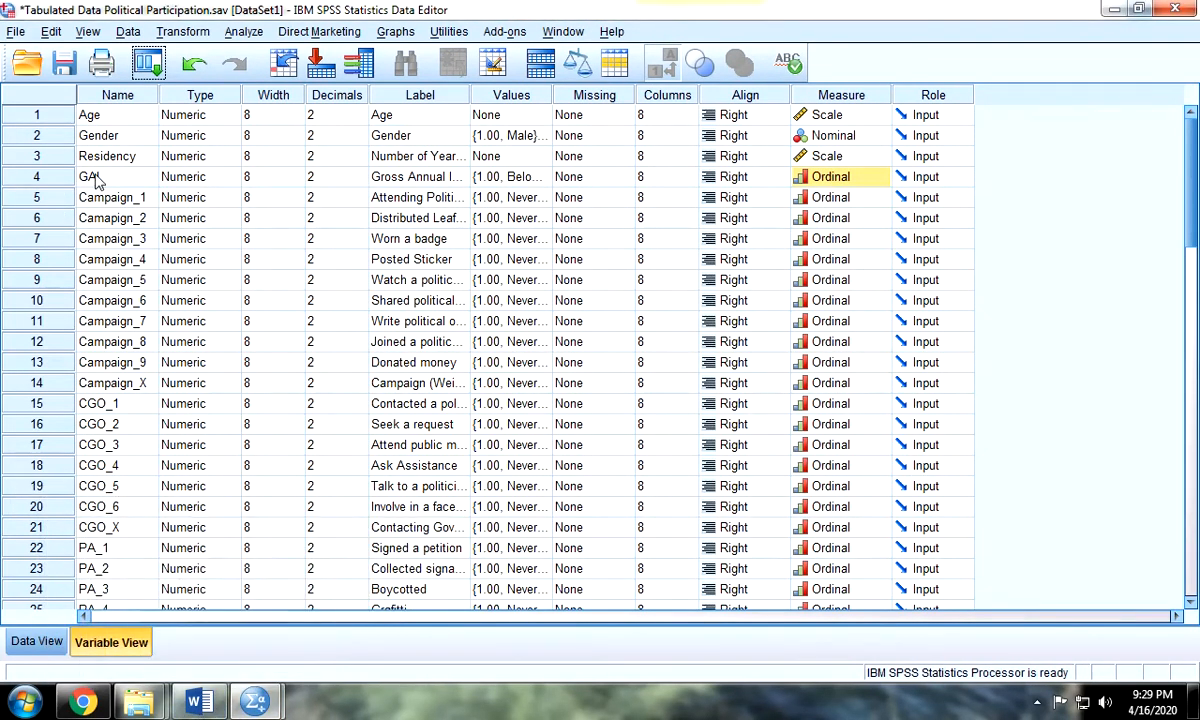
- Switch to the Word questionnaire and examine its sections from Gross Annual Income through Social Engagement, returning to the Campaign/Elections table
left_click(199, 702)
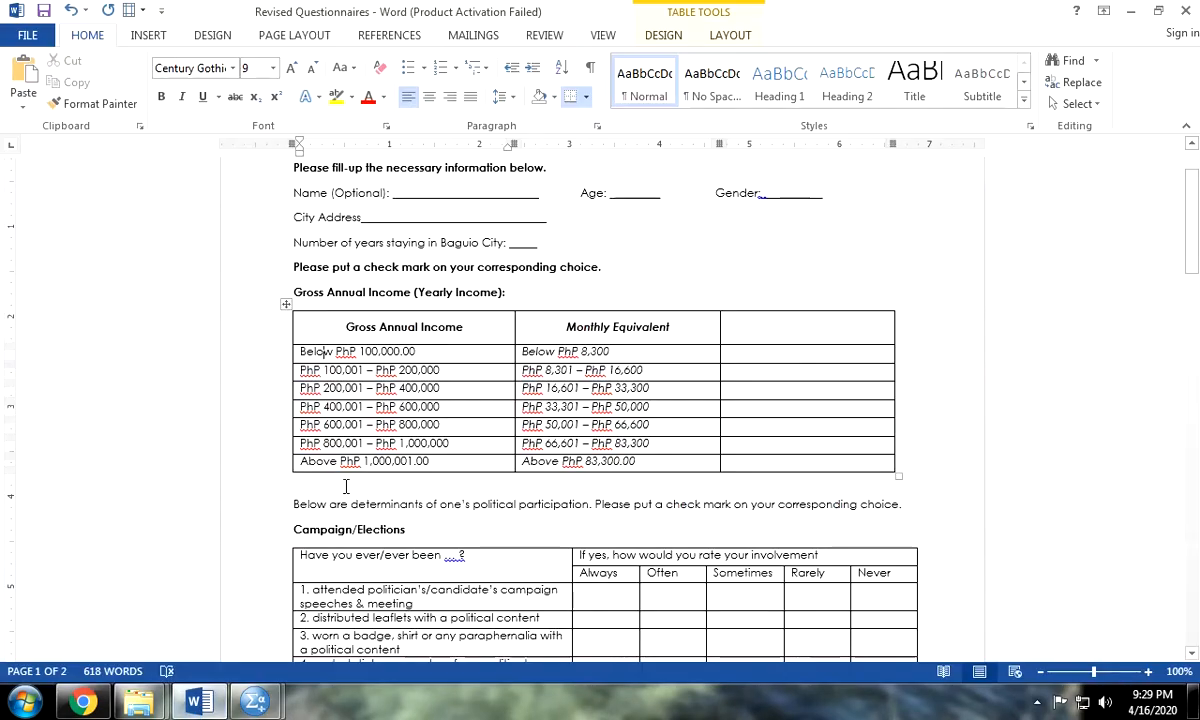
scroll(349, 483, "down", 3)
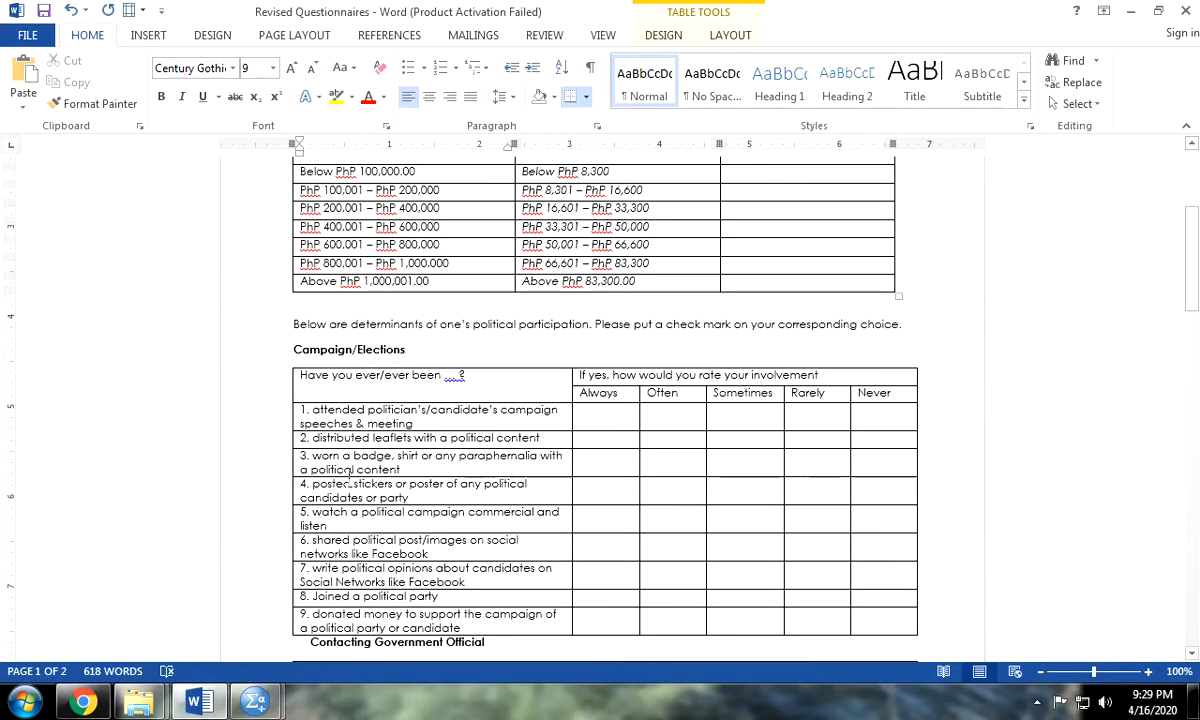
scroll(345, 466, "up", 5)
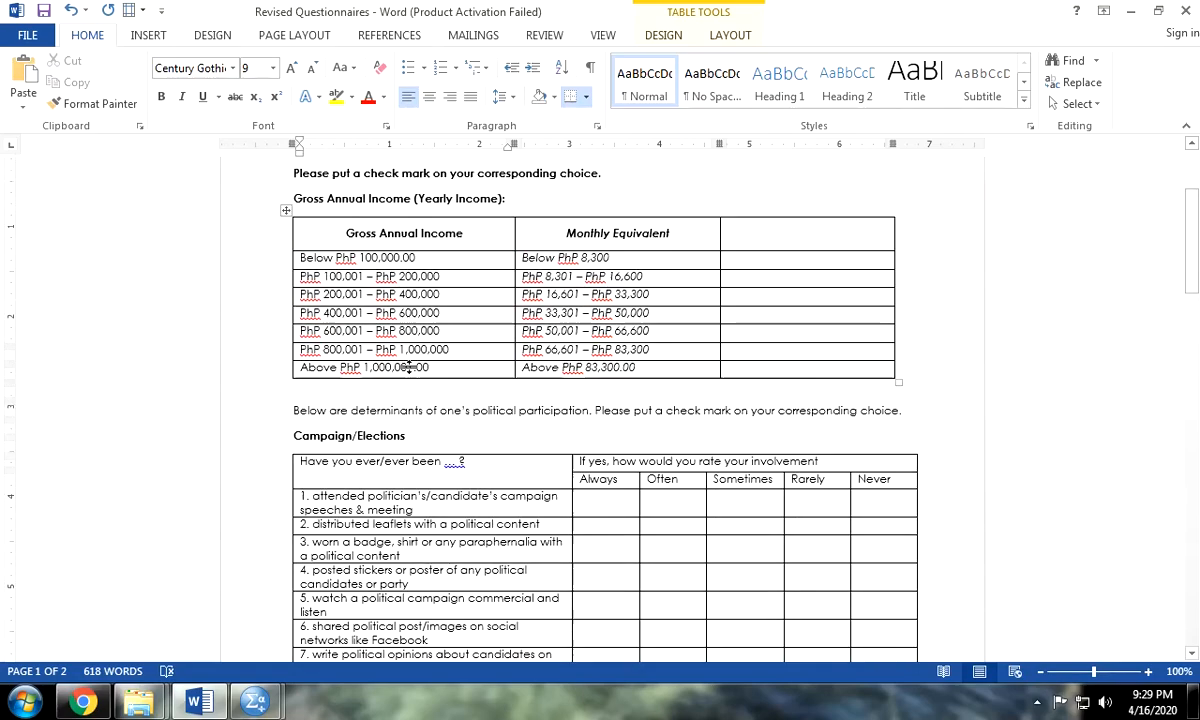
scroll(441, 462, "down", 5)
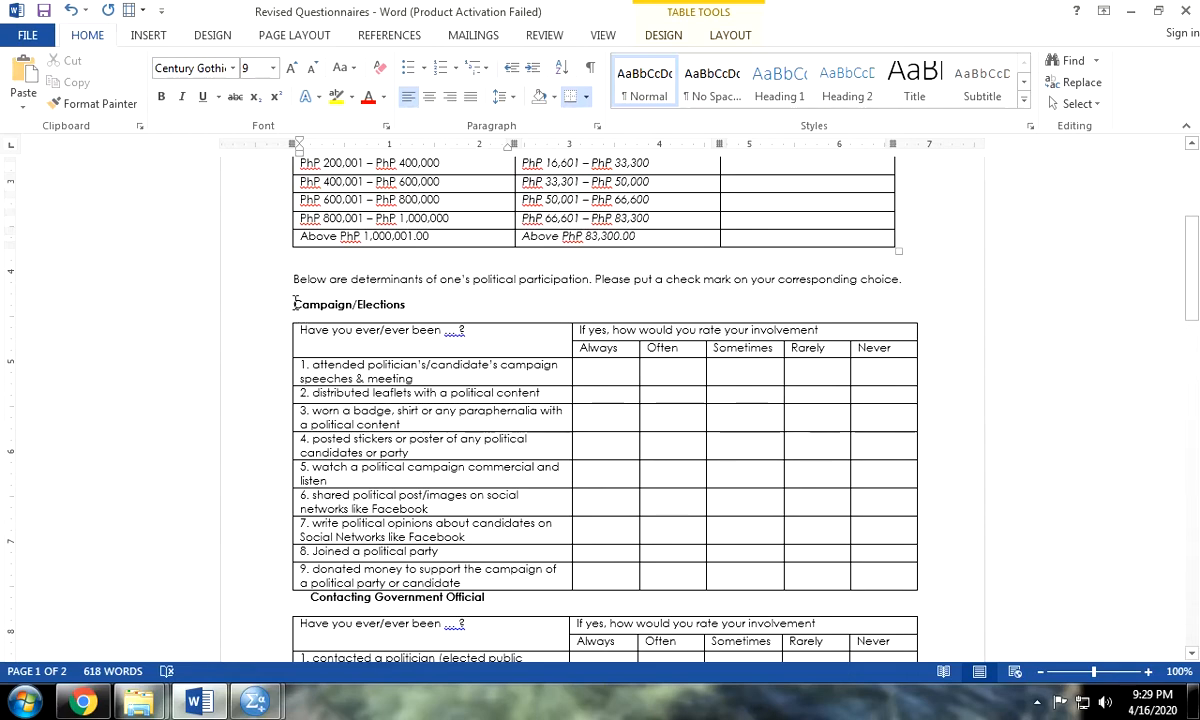
scroll(293, 300, "down", 1)
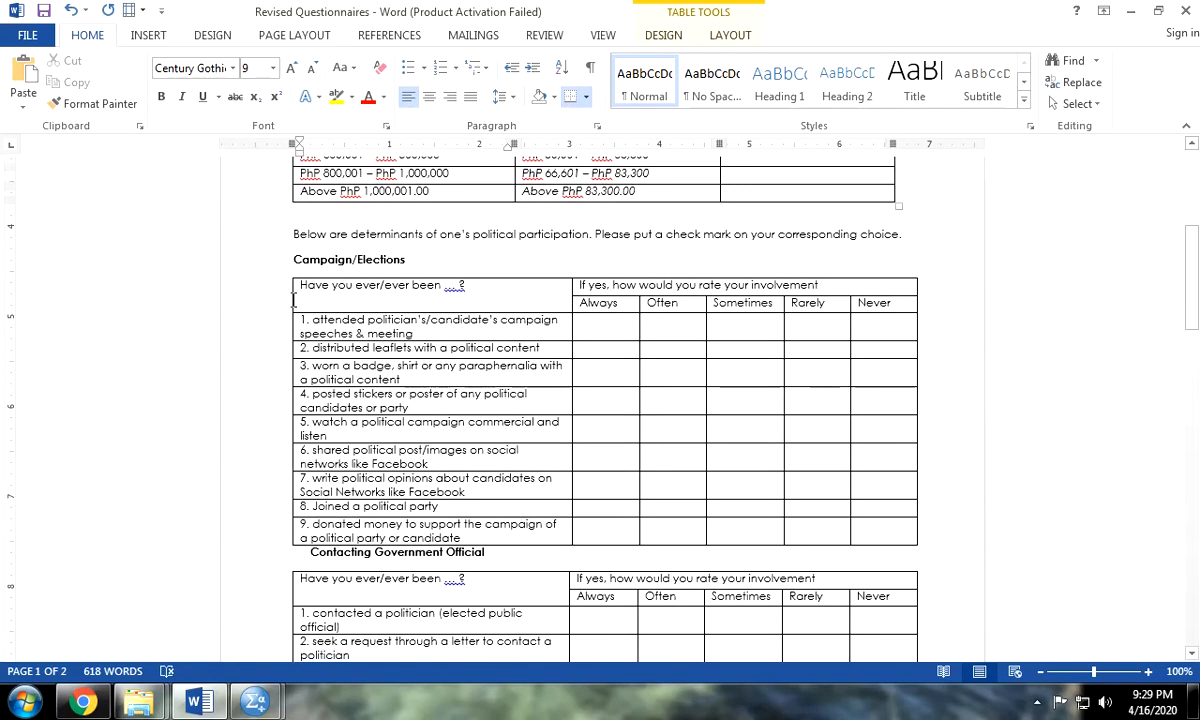
scroll(293, 300, "down", 6)
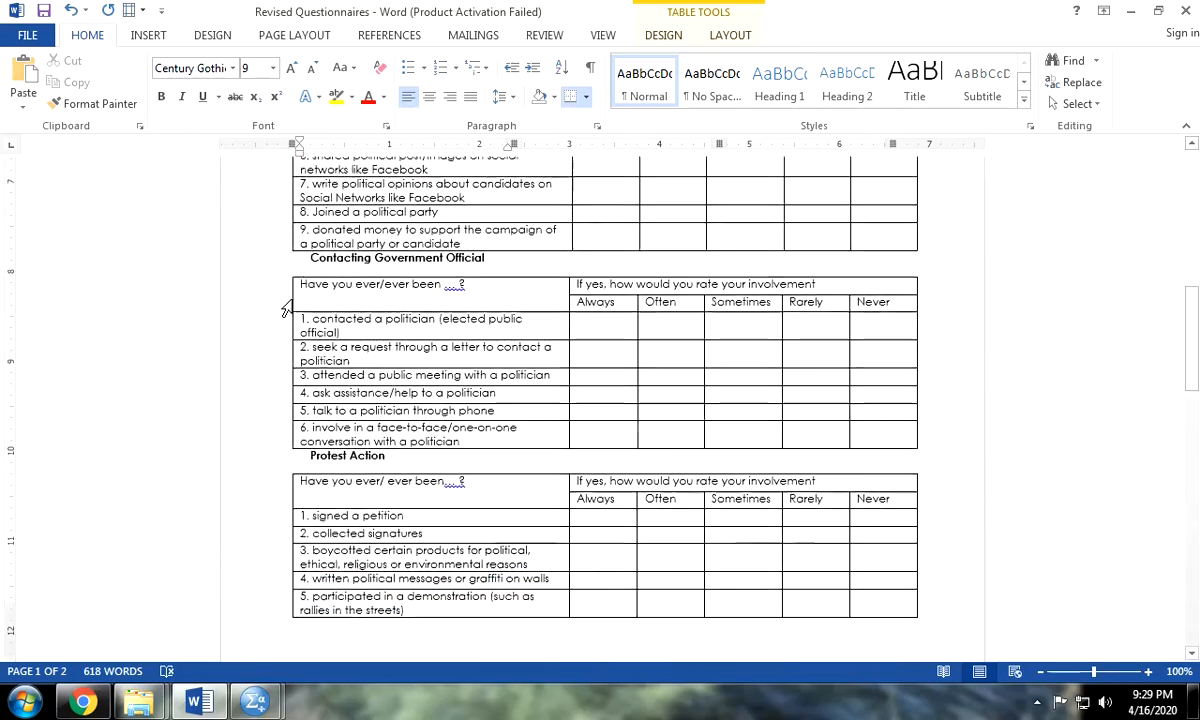
scroll(352, 406, "down", 10)
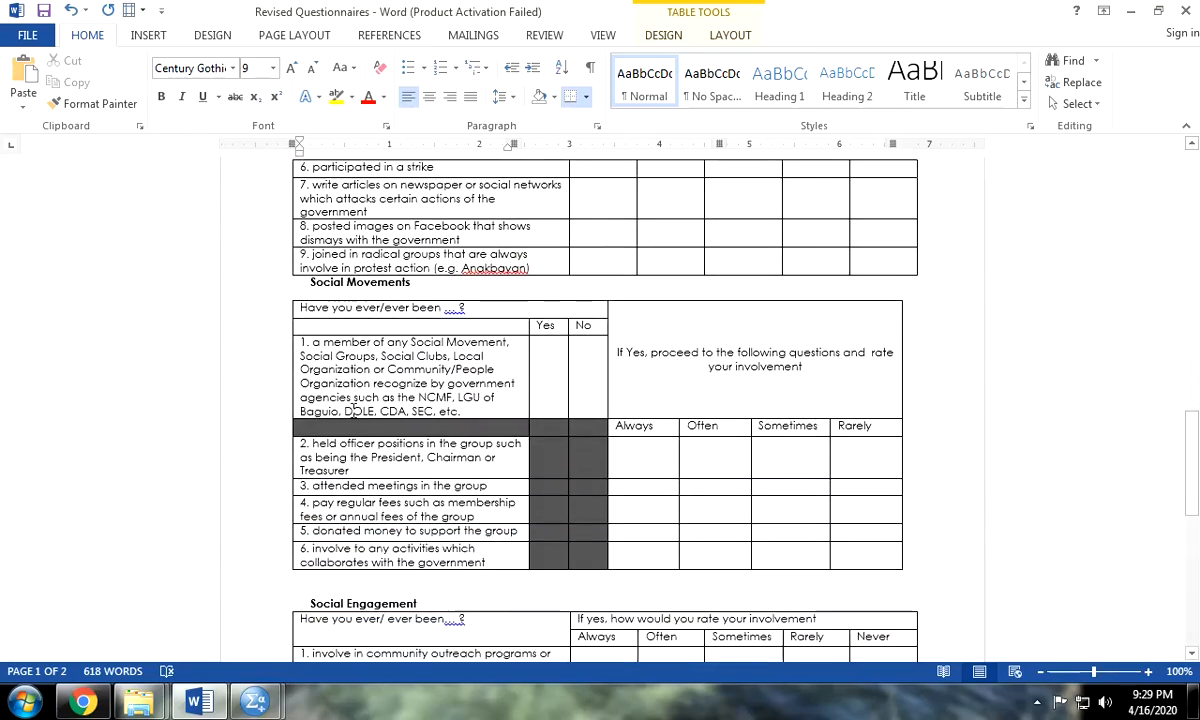
scroll(352, 411, "down", 5)
scroll(352, 411, "up", 14)
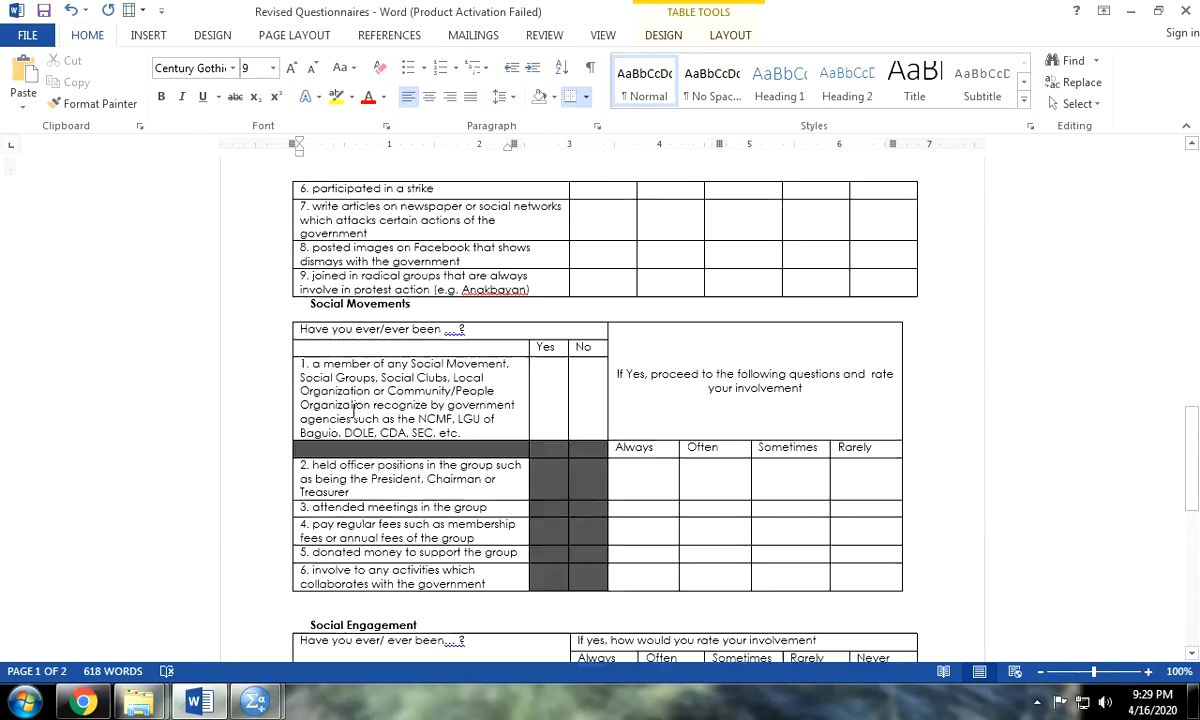
scroll(353, 410, "up", 12)
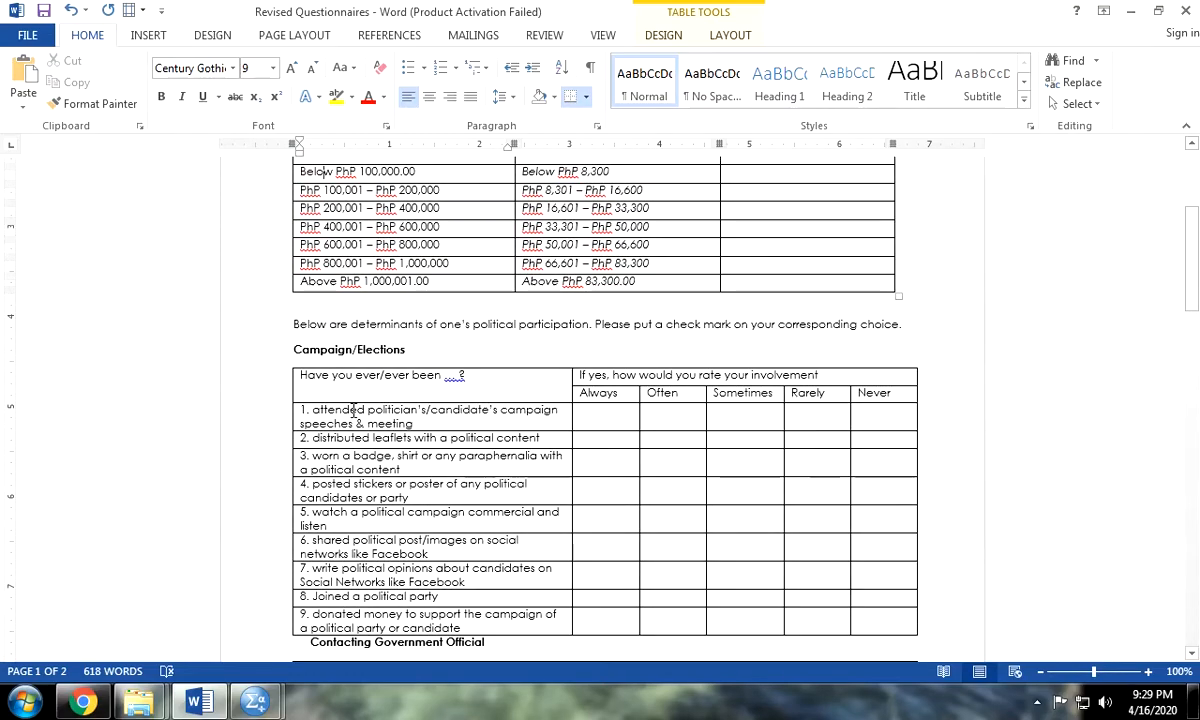
scroll(357, 391, "down", 1)
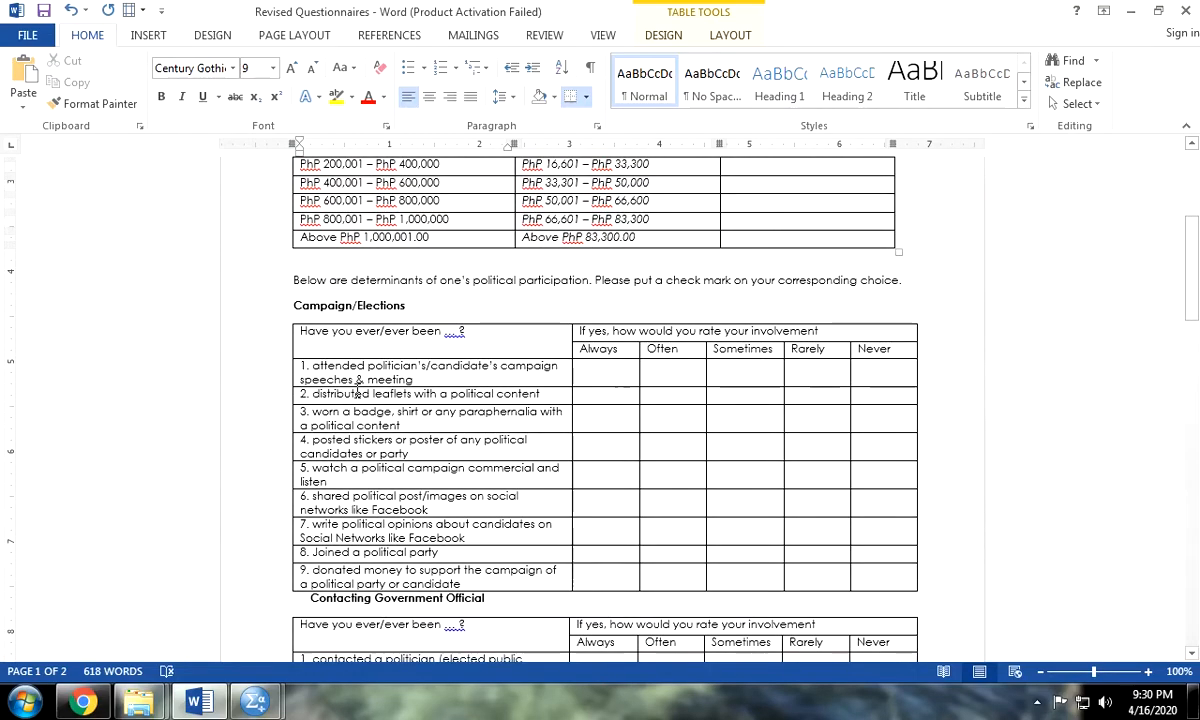
- Highlight the Campaign/Elections heading and its nine numbered statements in the questionnaire
left_click_drag(285, 304, 423, 305)
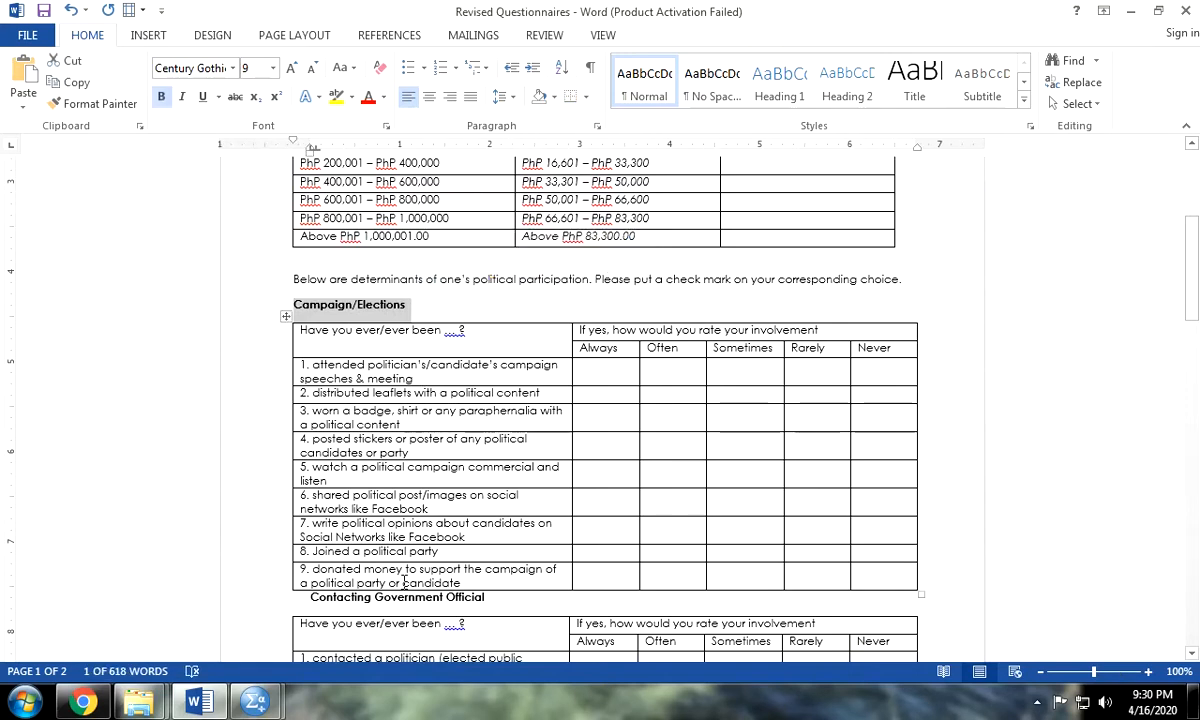
left_click_drag(484, 583, 340, 385)
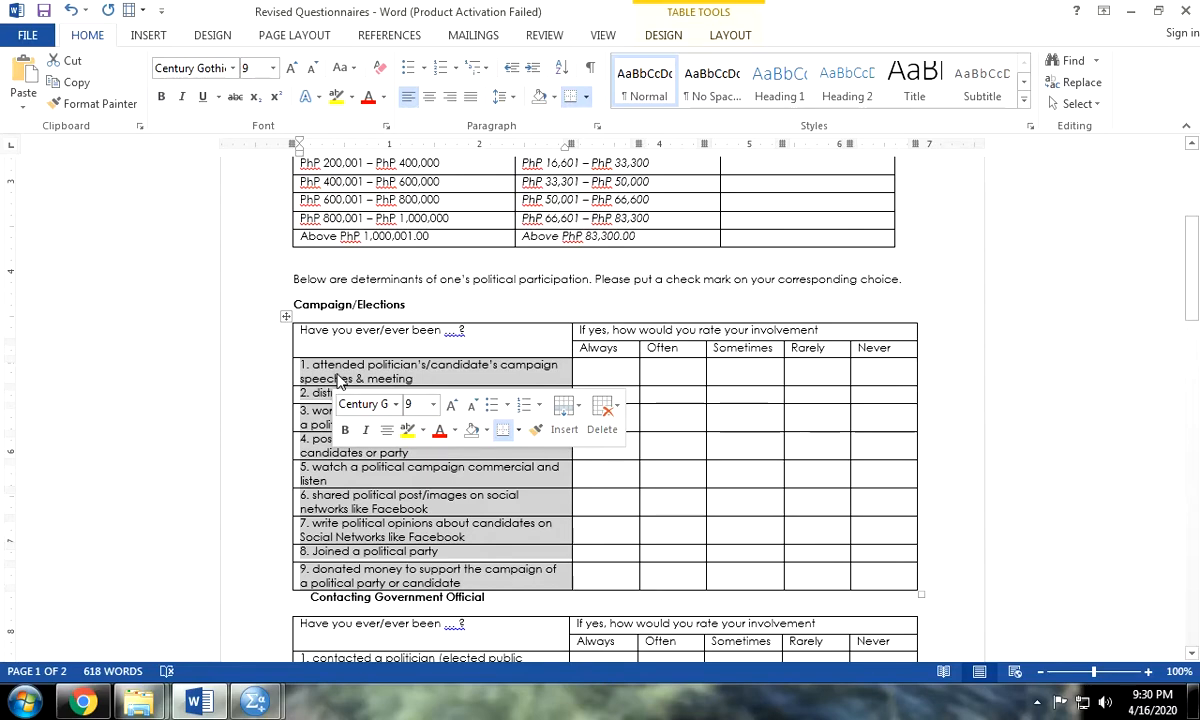
left_click(340, 383)
- Switch to the Tabulated Data dataset in SPSS and go through the variable names Campaign_1 to Campaign_9 one by one
mouse_move(255, 700)
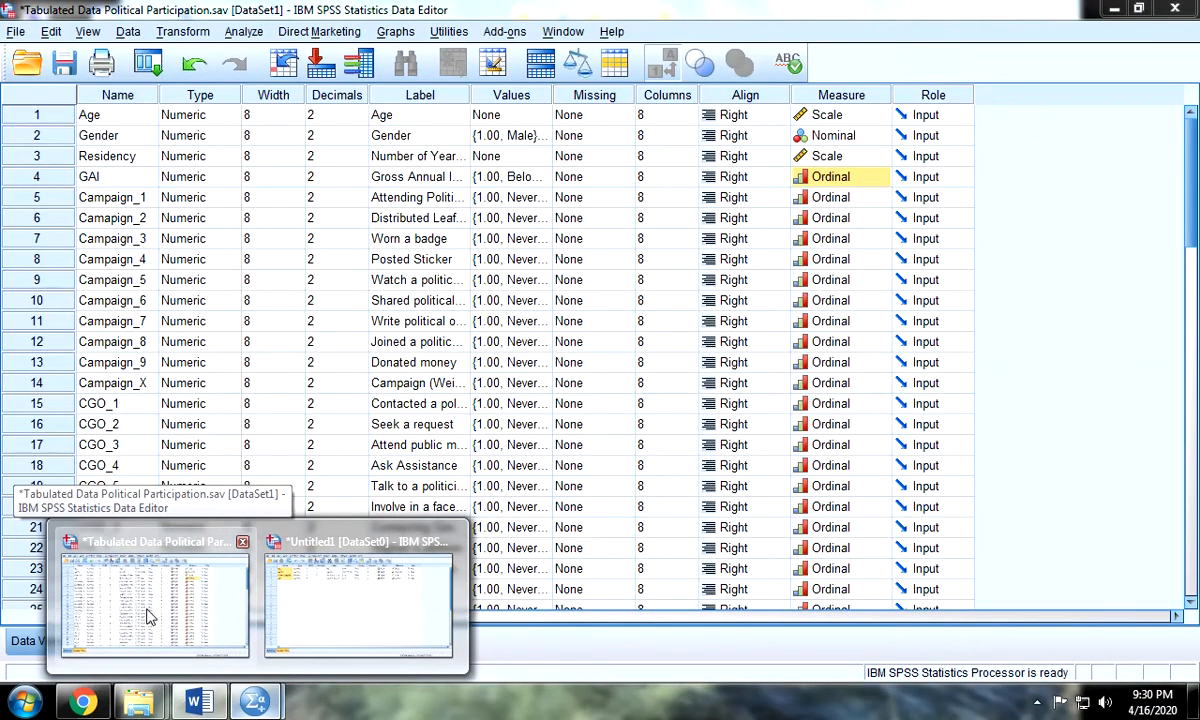
left_click(147, 617)
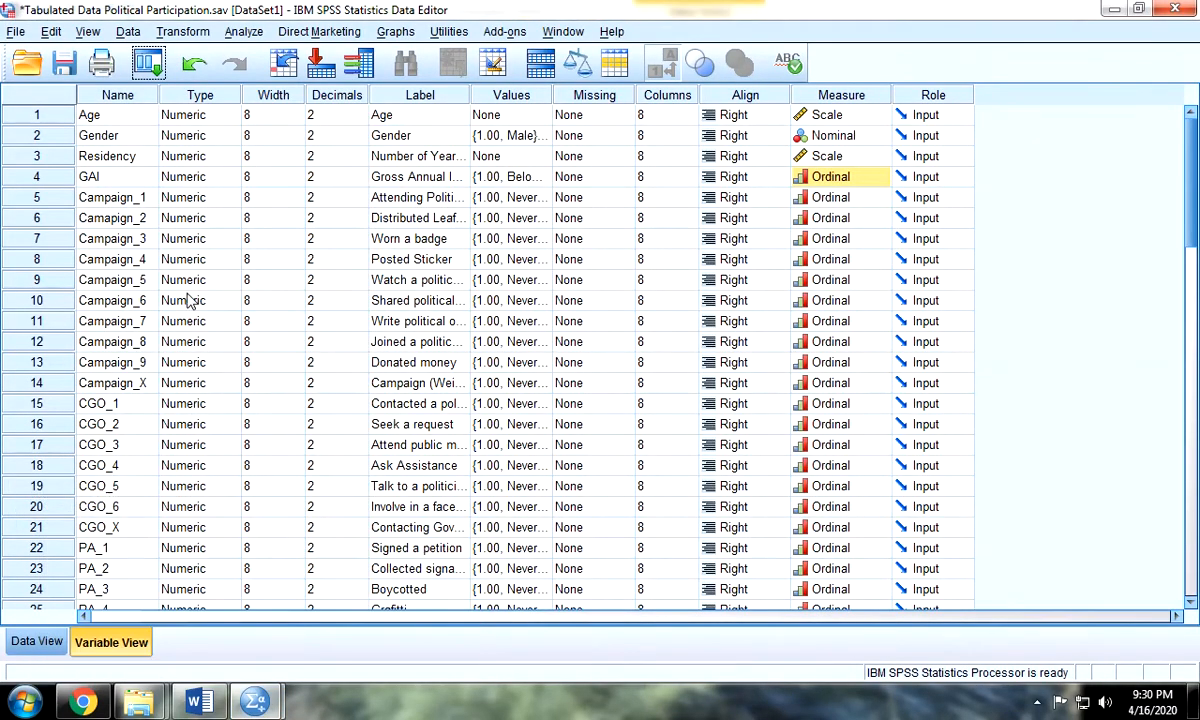
left_click(140, 199)
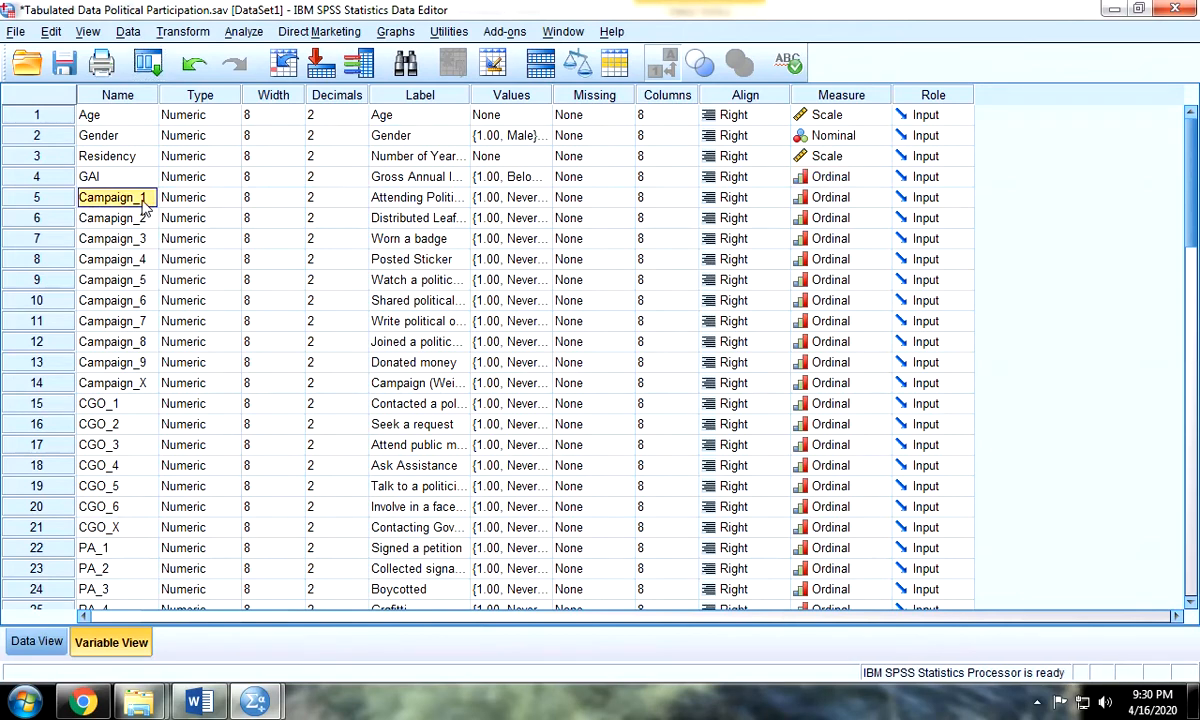
left_click(141, 218)
left_click(147, 239)
left_click(152, 260)
left_click(152, 281)
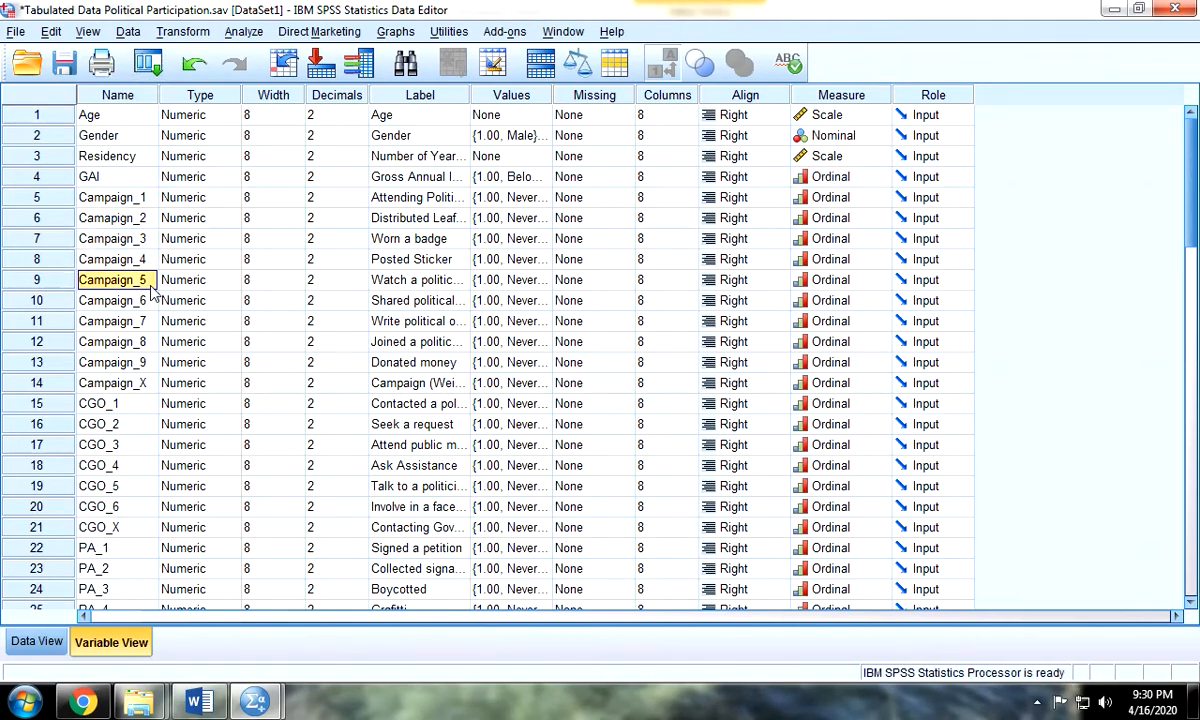
left_click(148, 301)
left_click(147, 320)
left_click(150, 343)
left_click(150, 364)
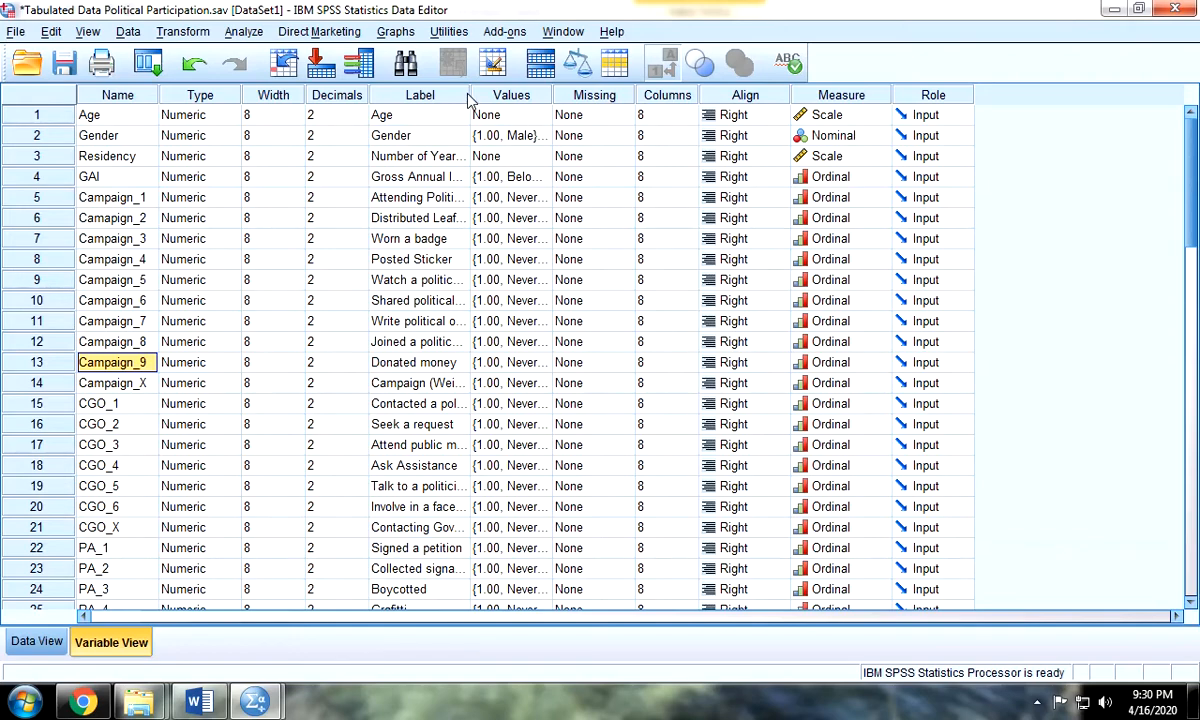
- Widen the Label column to show the full labels, and match Campaign_1 with its label "Attending Political Campaign Speeches"
left_click_drag(469, 94, 709, 94)
left_click(488, 197)
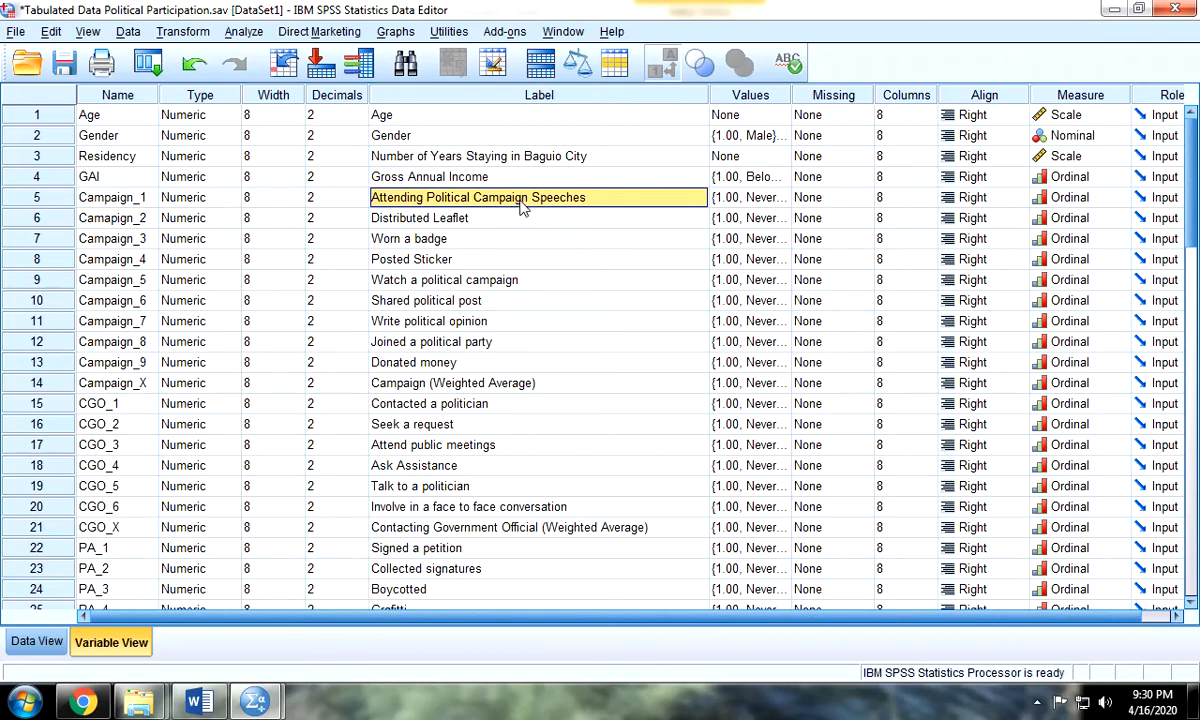
left_click(118, 196)
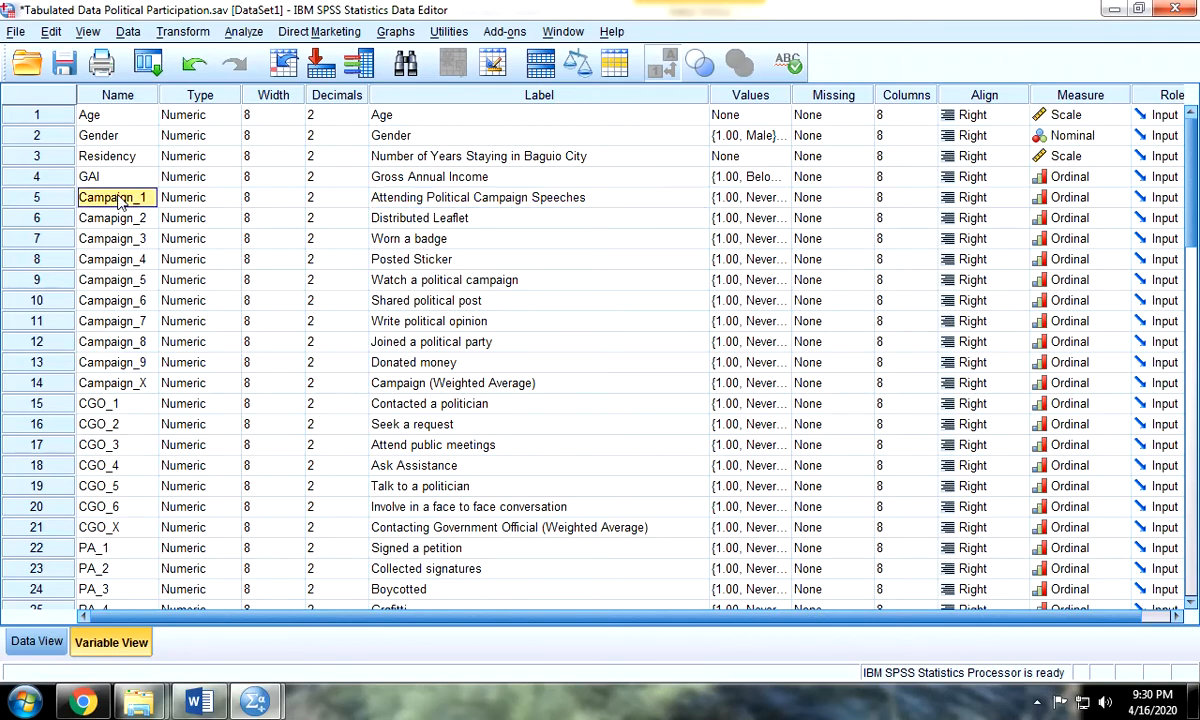
left_click(390, 200)
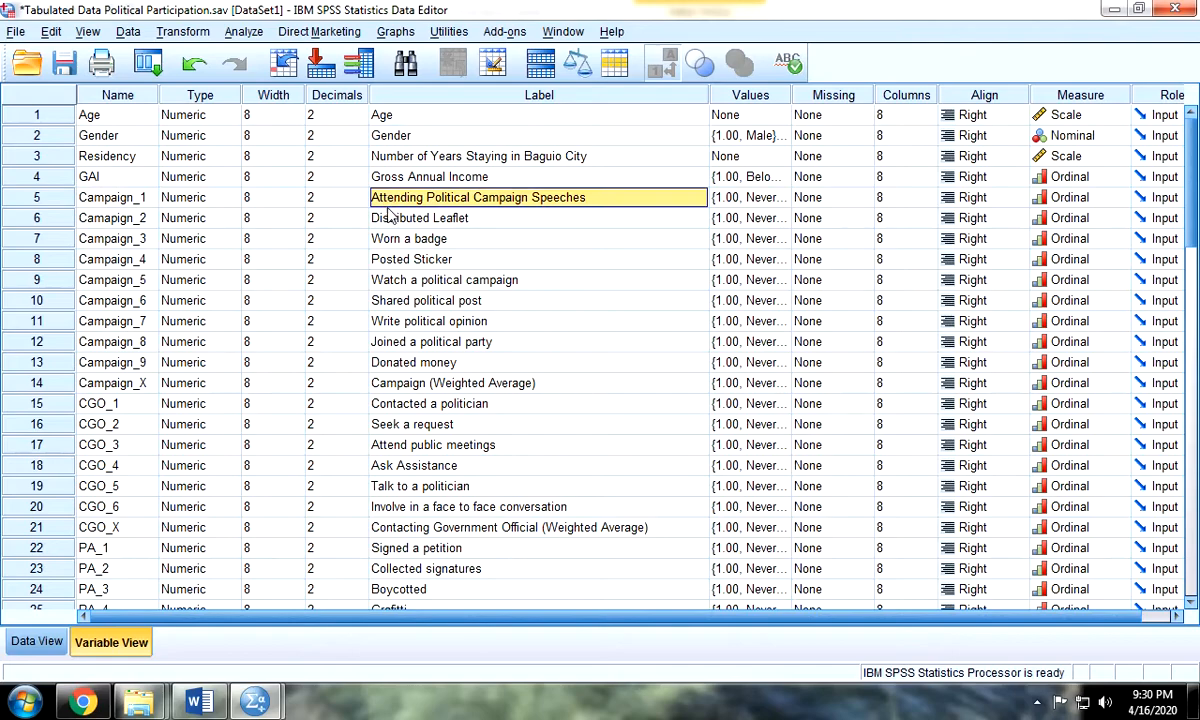
- Switch to the Word questionnaire, highlight the first Campaign/Elections statement for comparison, and return to the Tabulated Data dataset
left_click(201, 703)
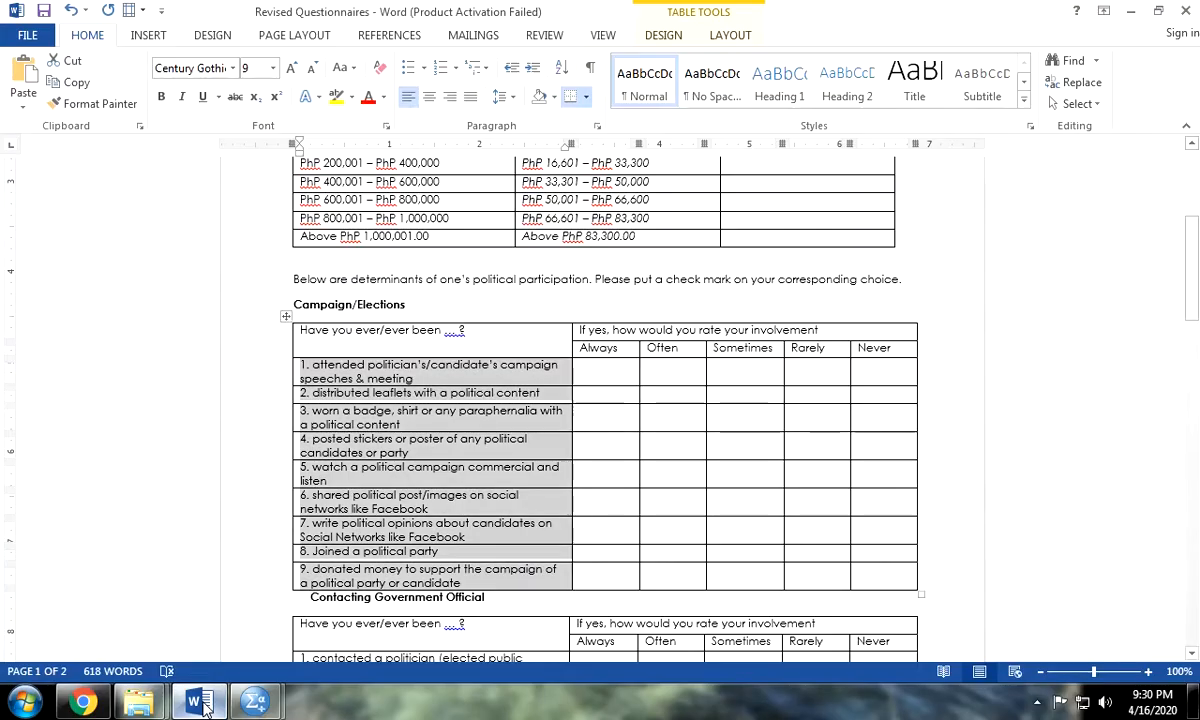
left_click(313, 372)
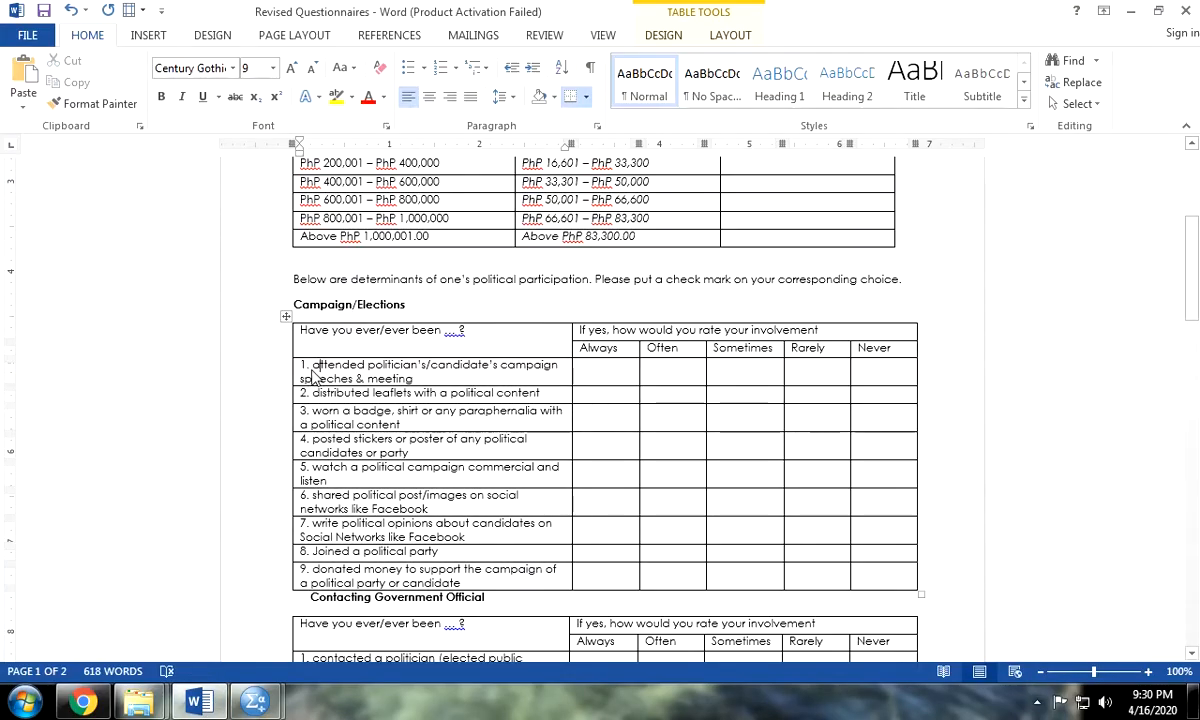
left_click_drag(309, 367, 460, 374)
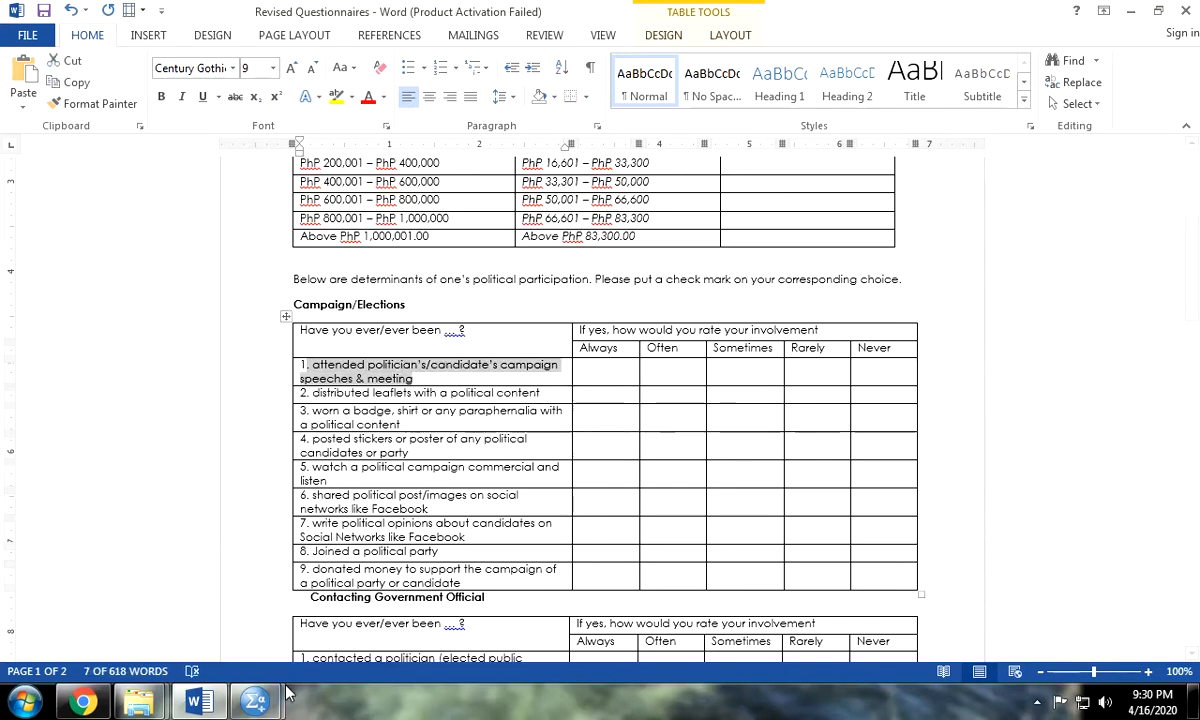
left_click(255, 700)
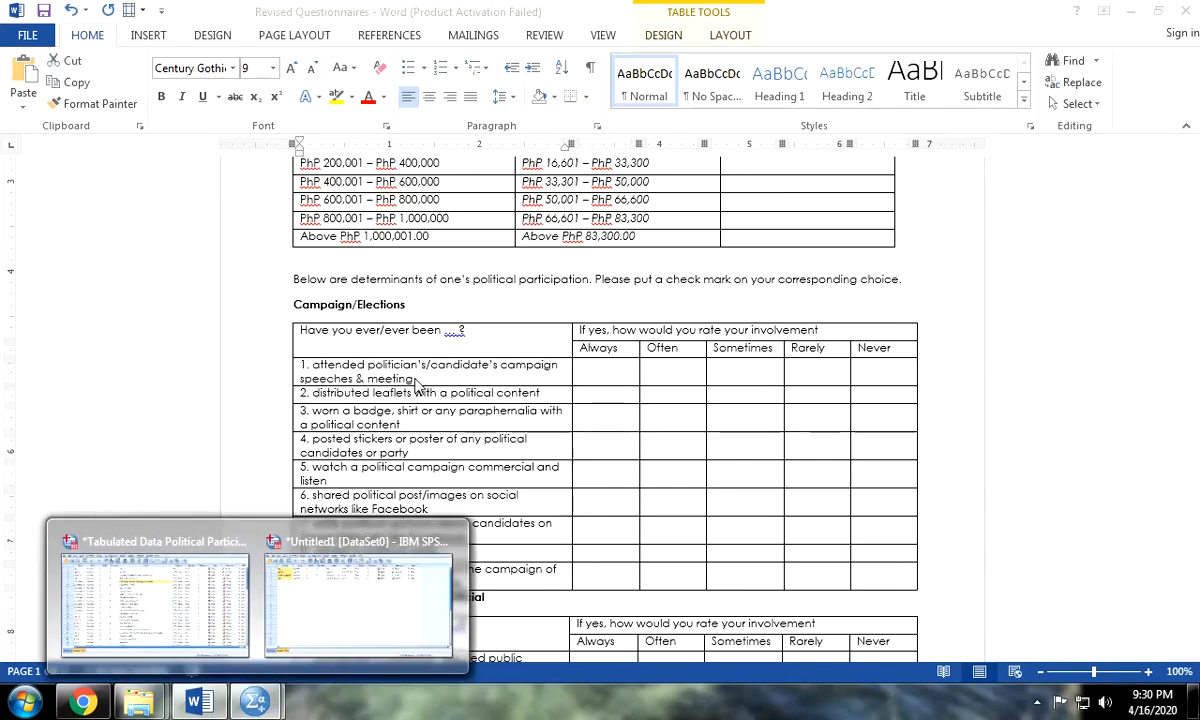
left_click(153, 560)
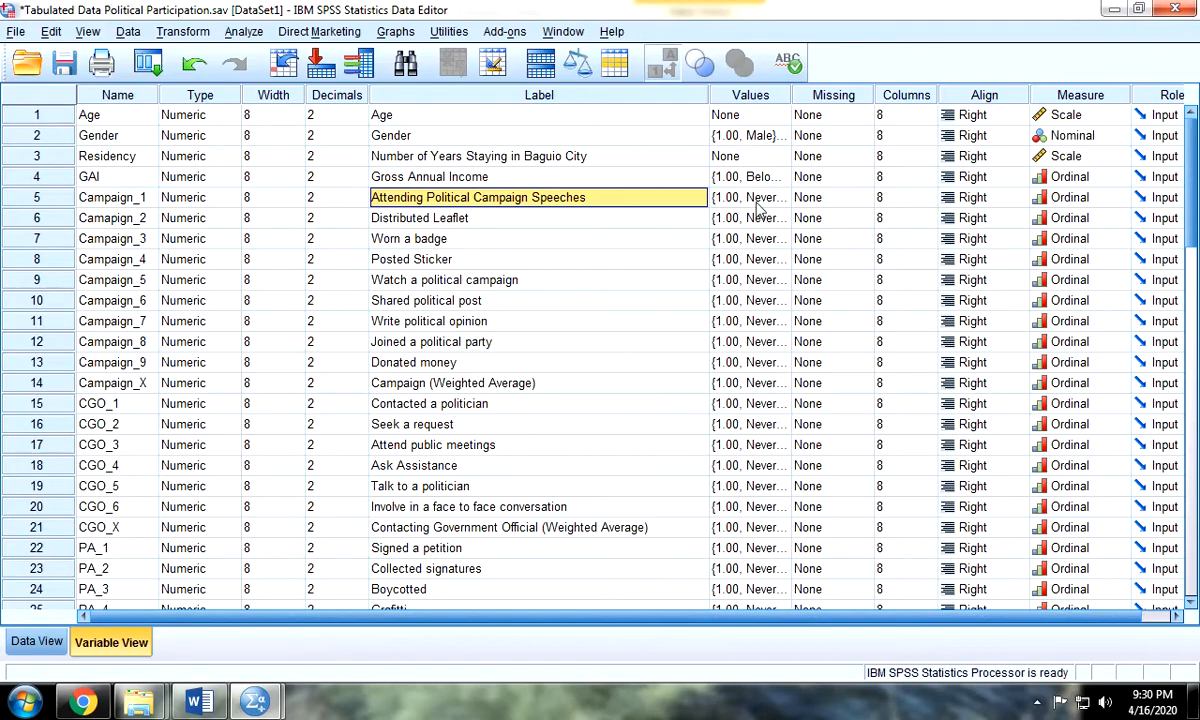
- Switch to the Word questionnaire and highlight the Campaign/Elections rating options from Always to Never
left_click(199, 702)
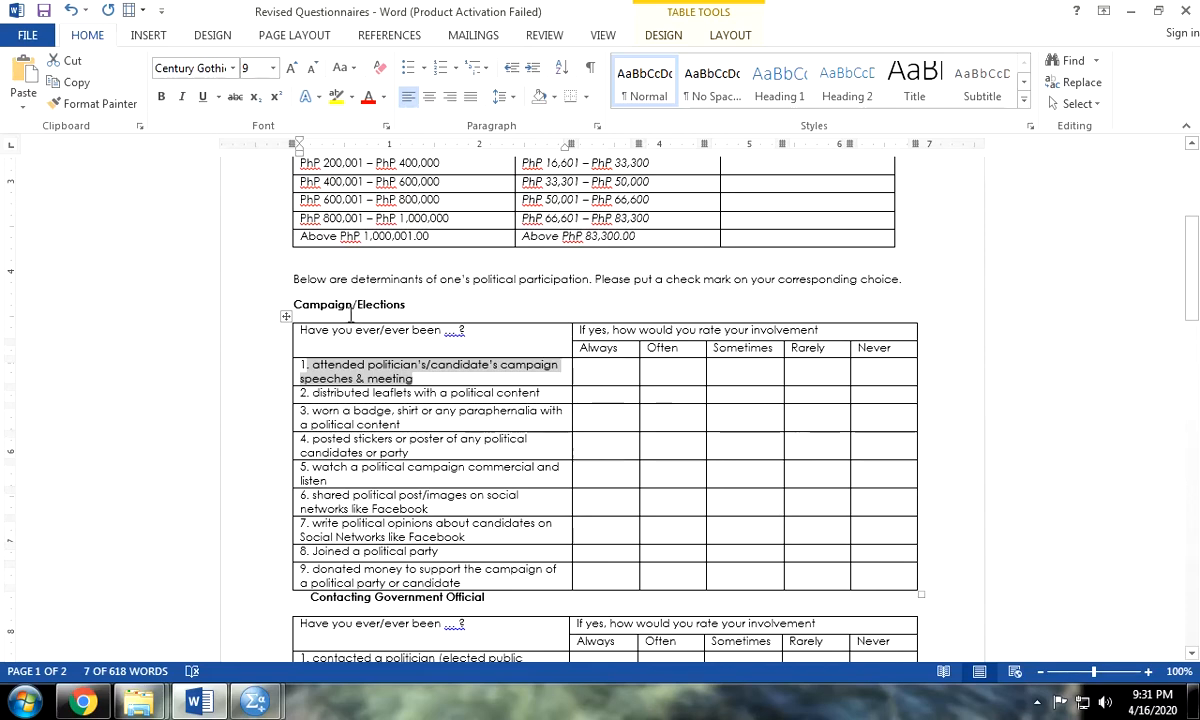
scroll(498, 460, "down", 3)
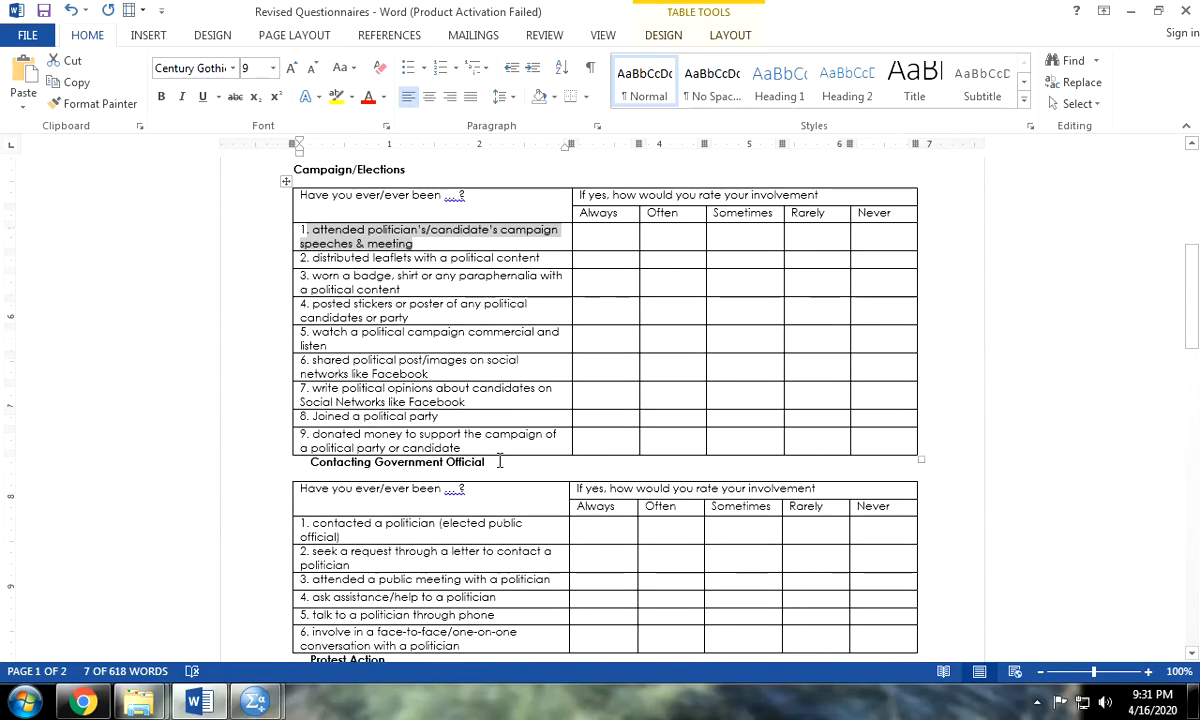
scroll(613, 410, "up", 4)
left_click_drag(599, 396, 875, 396)
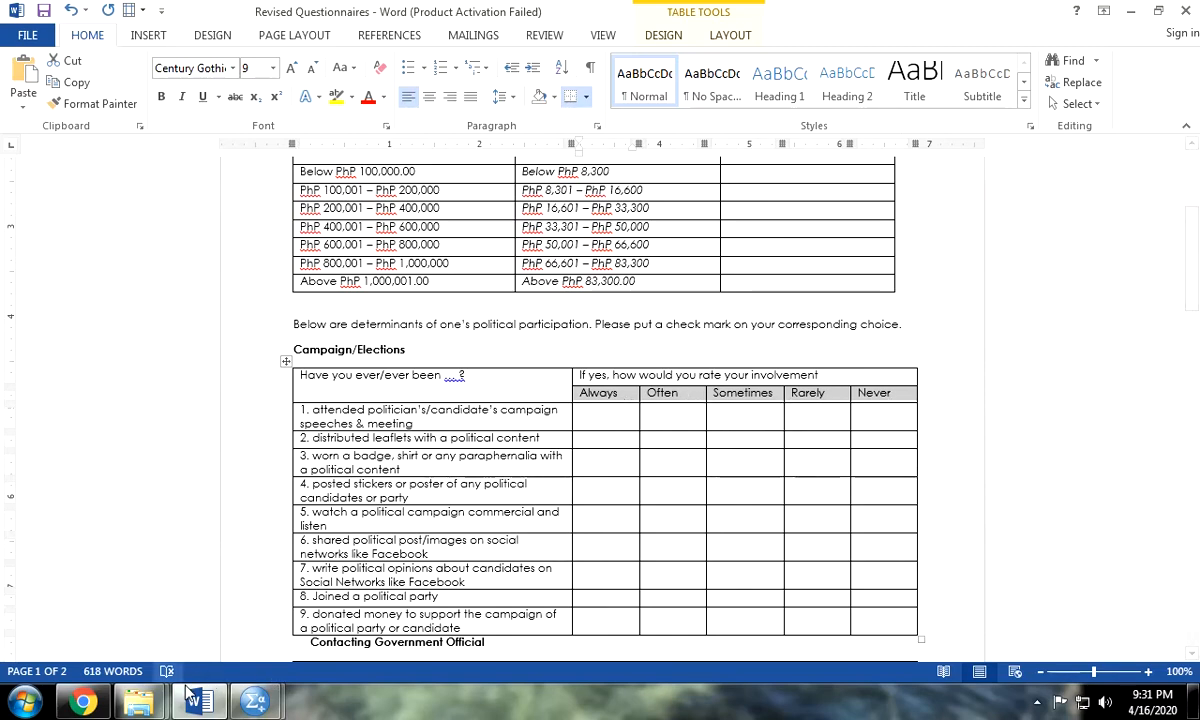
- Back in the Tabulated Data dataset, review Campaign_1's value labels, close them, and show its measurement level options
left_click(255, 700)
left_click(183, 598)
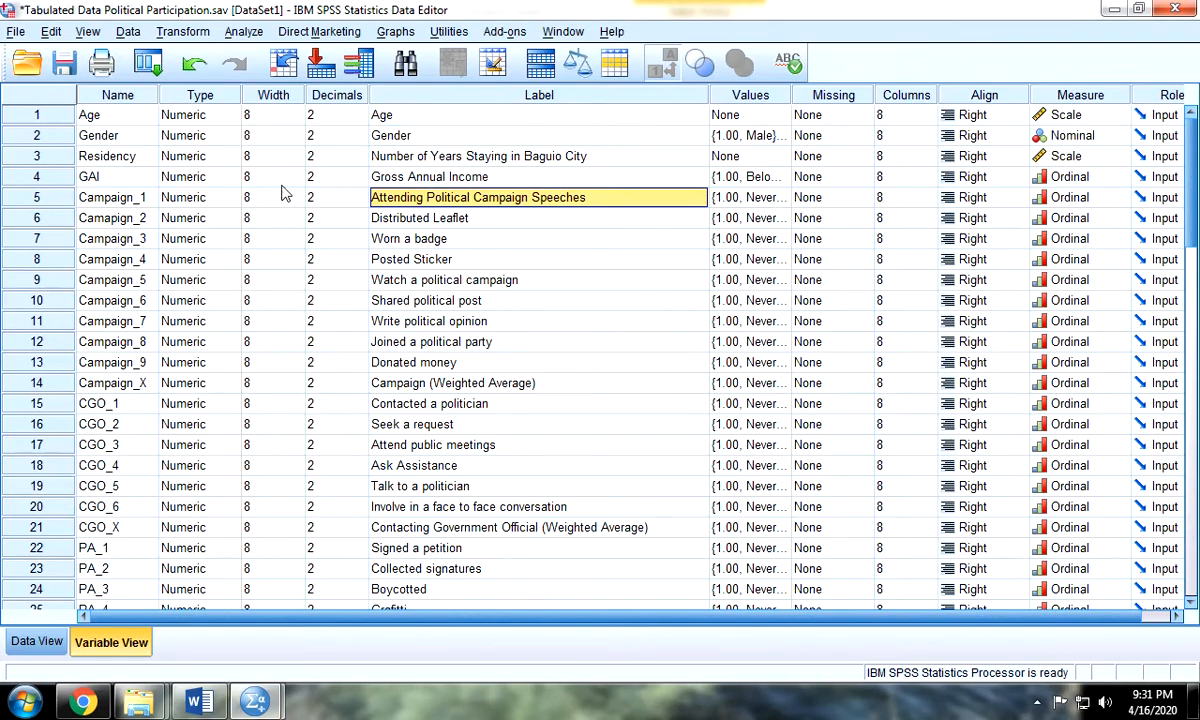
left_click(752, 199)
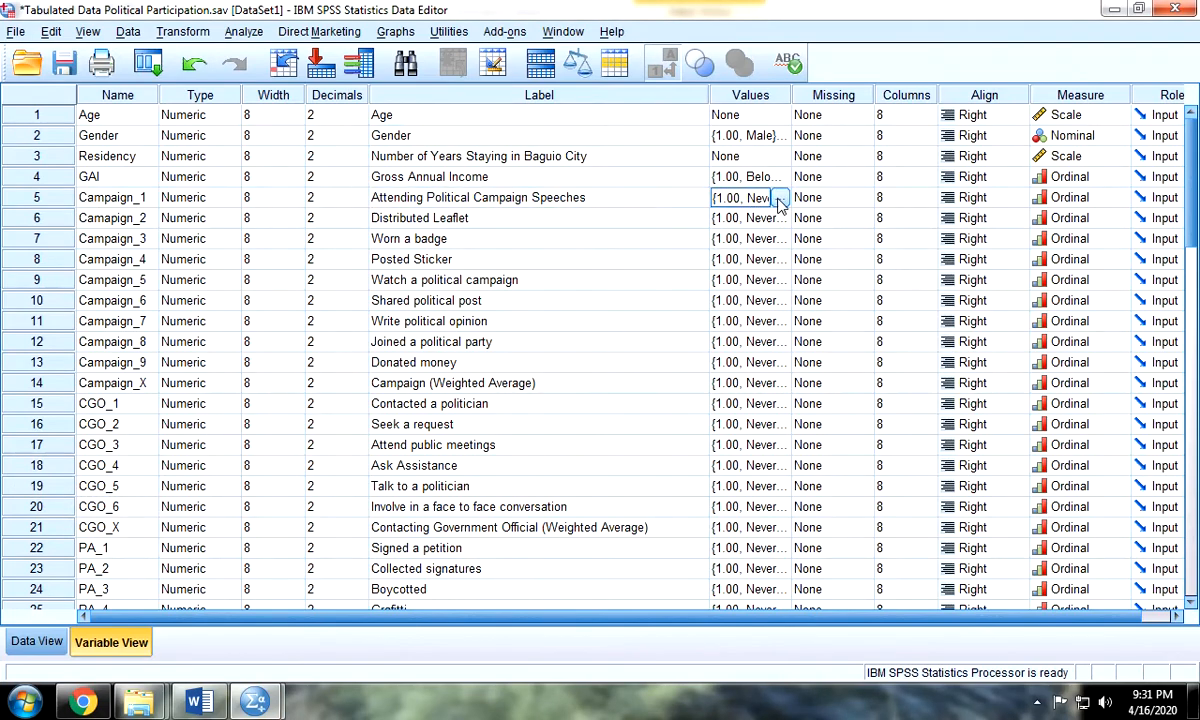
left_click(779, 197)
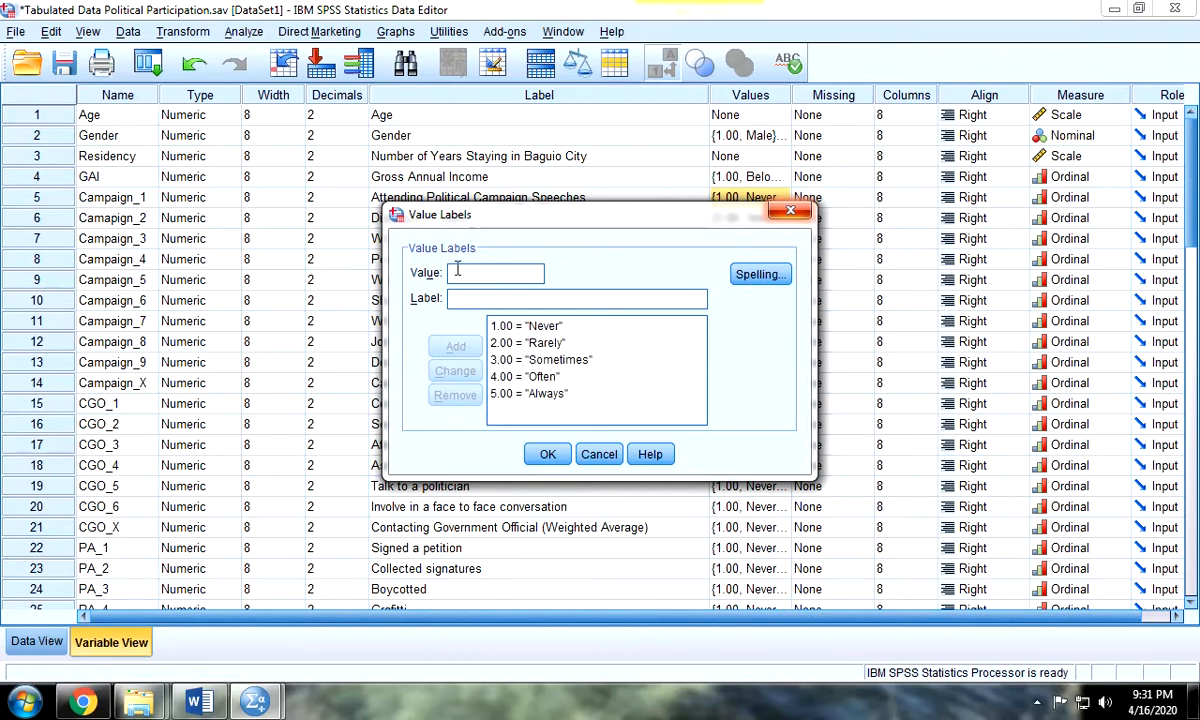
left_click(548, 454)
left_click(1070, 199)
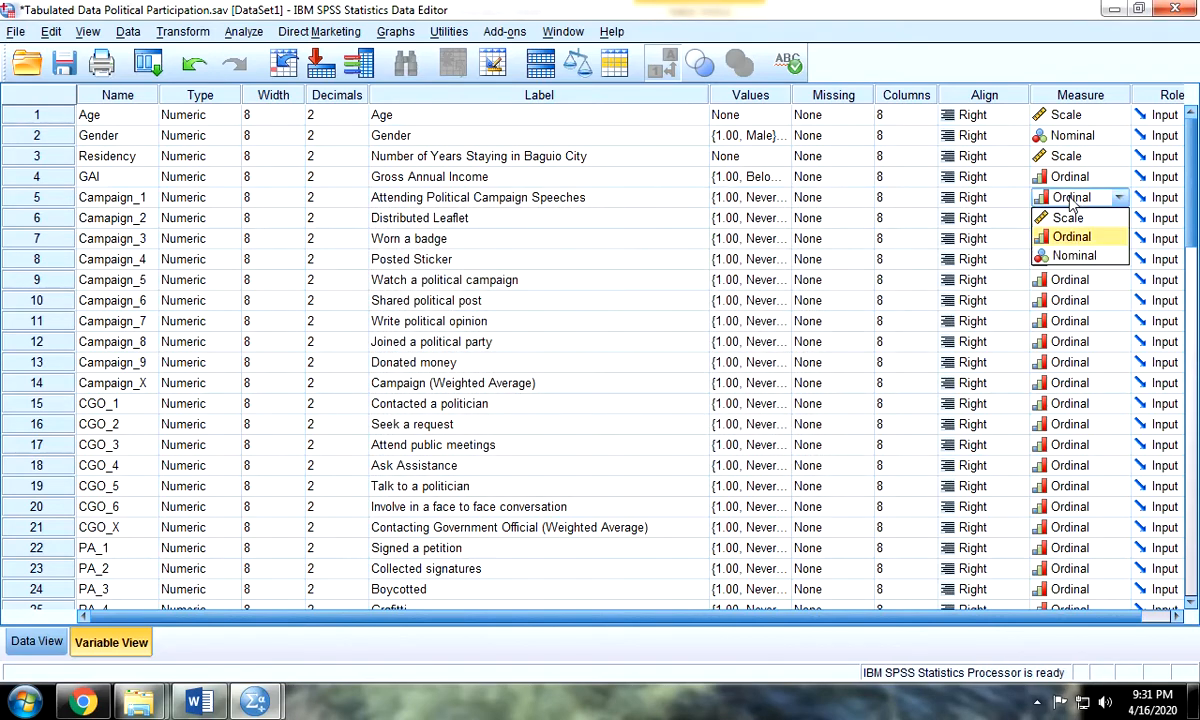
- Highlight the whole Measure column and review the measurement levels of all variables down to Overall Opinion
left_click(1048, 316)
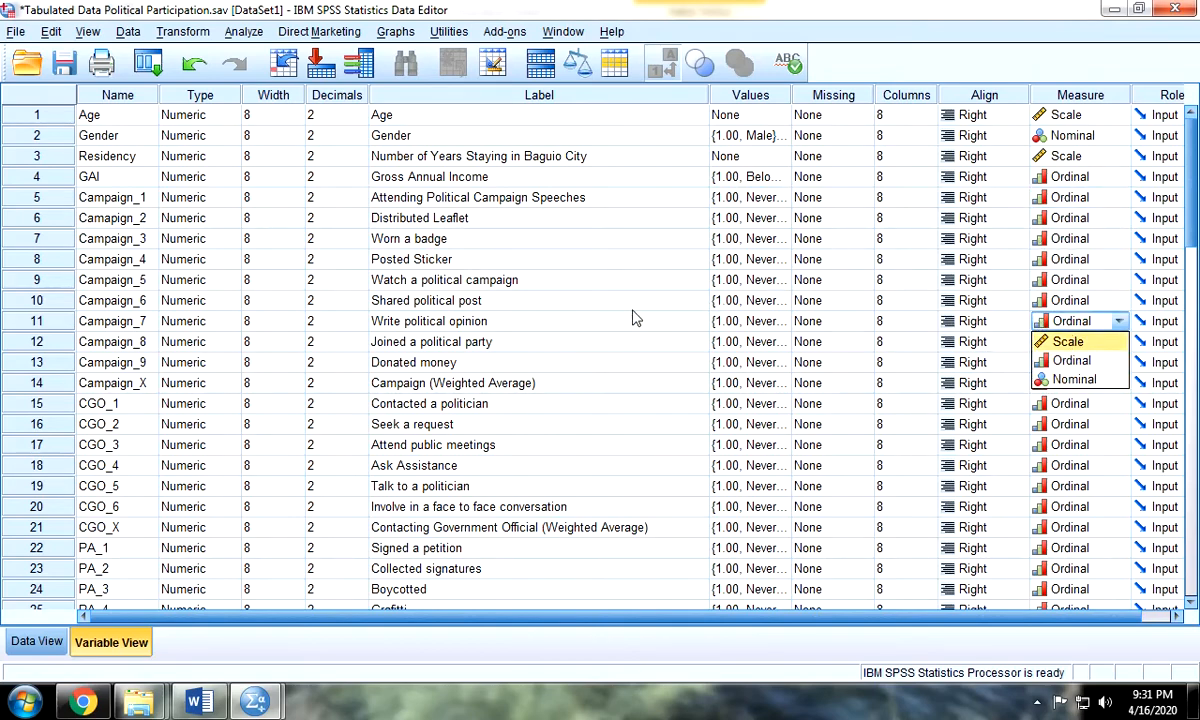
left_click(1086, 95)
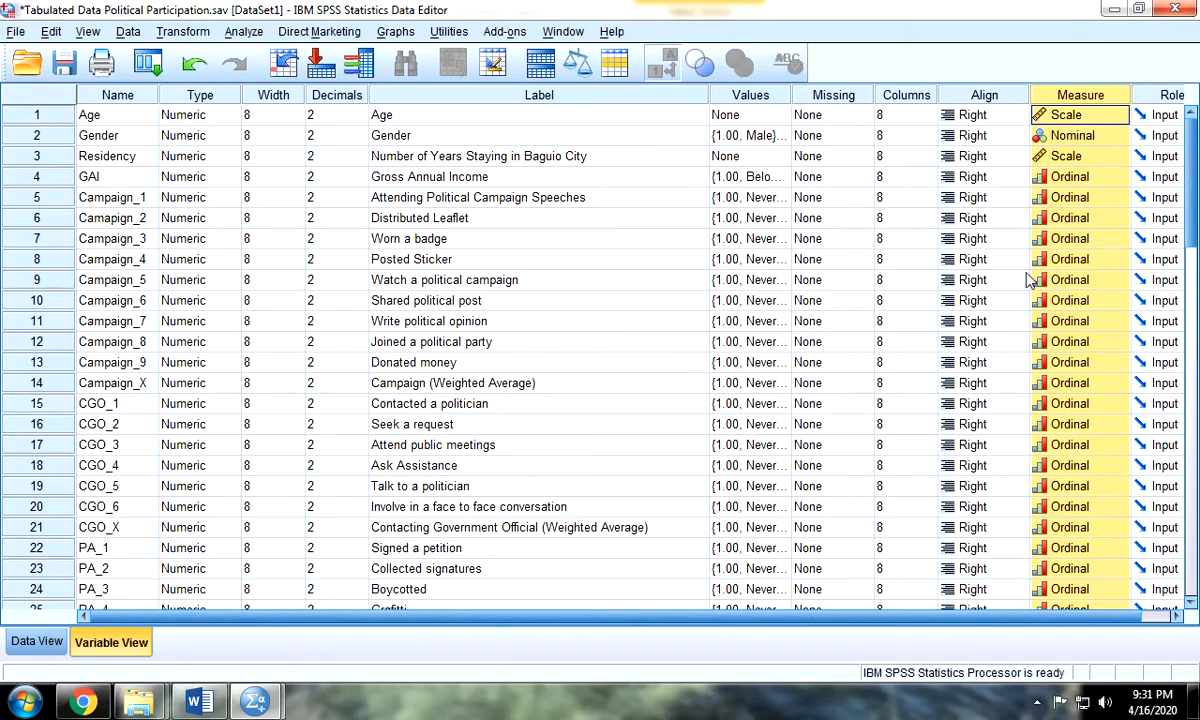
scroll(735, 390, "down", 1)
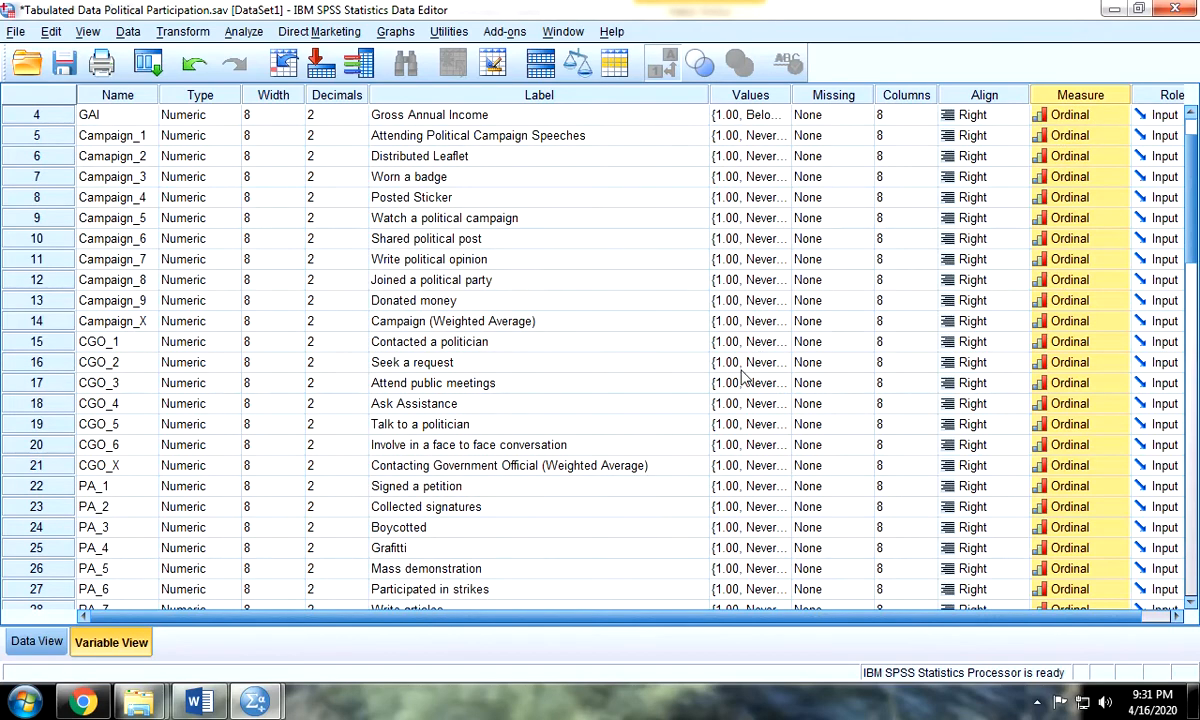
scroll(728, 383, "up", 1)
scroll(722, 385, "down", 5)
scroll(720, 384, "down", 6)
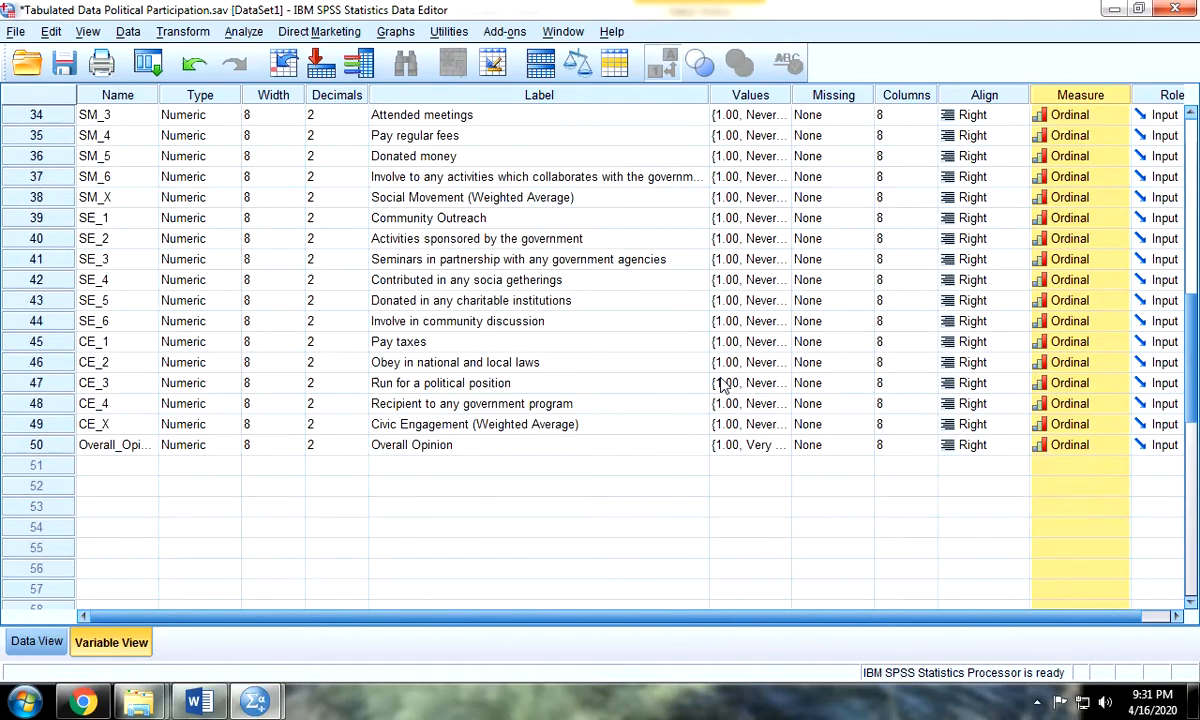
left_click(757, 425)
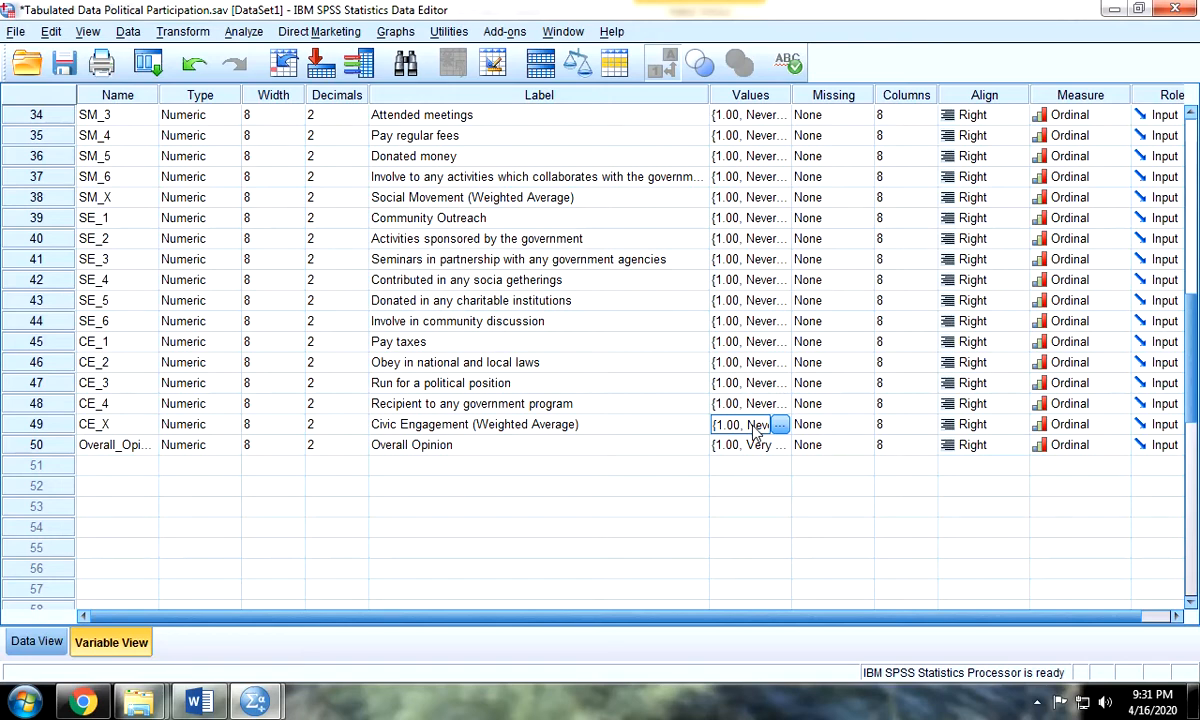
left_click(760, 487)
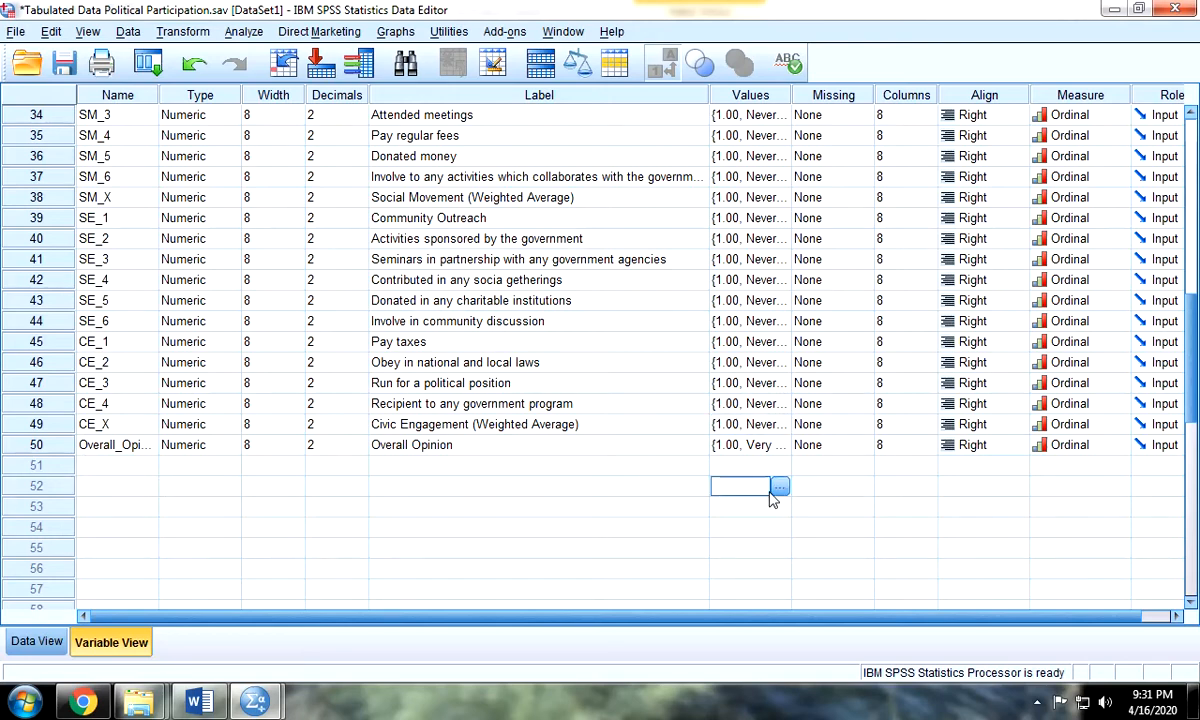
key("ctrl+v")
key("ctrl+z")
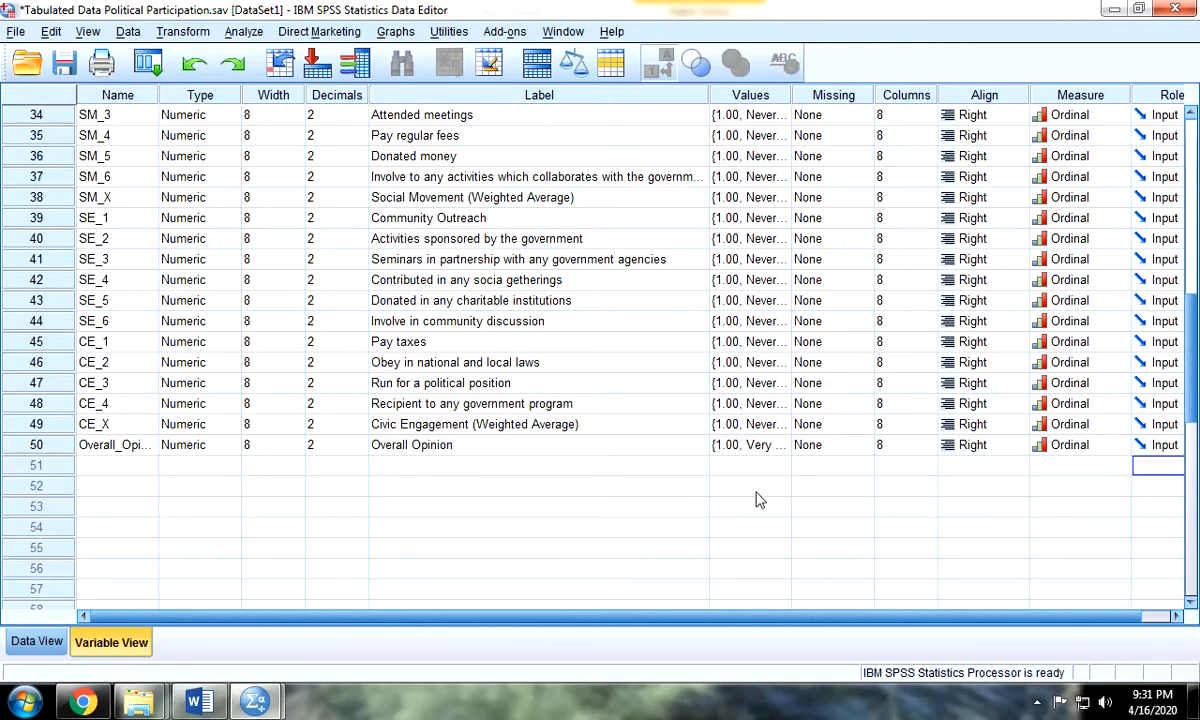
- Return to the start of the variable list and point out the Campaign items from Campaign_1 to Campaign_9
scroll(738, 400, "up", 7)
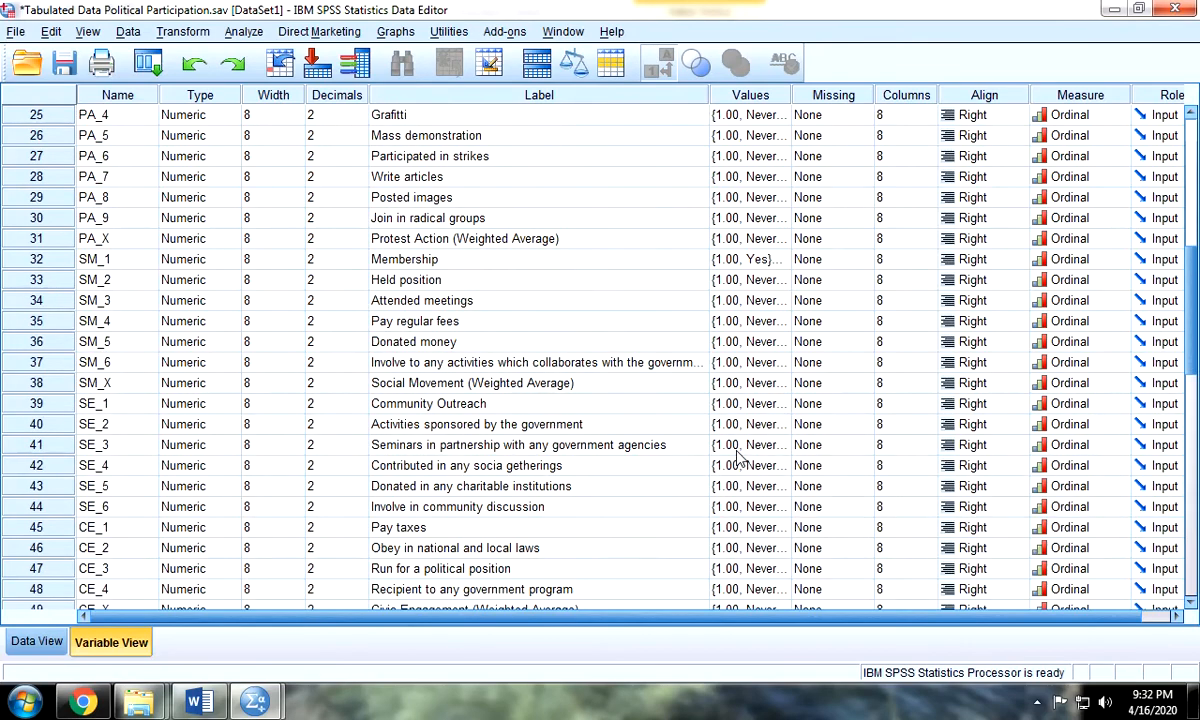
scroll(760, 150, "up", 1)
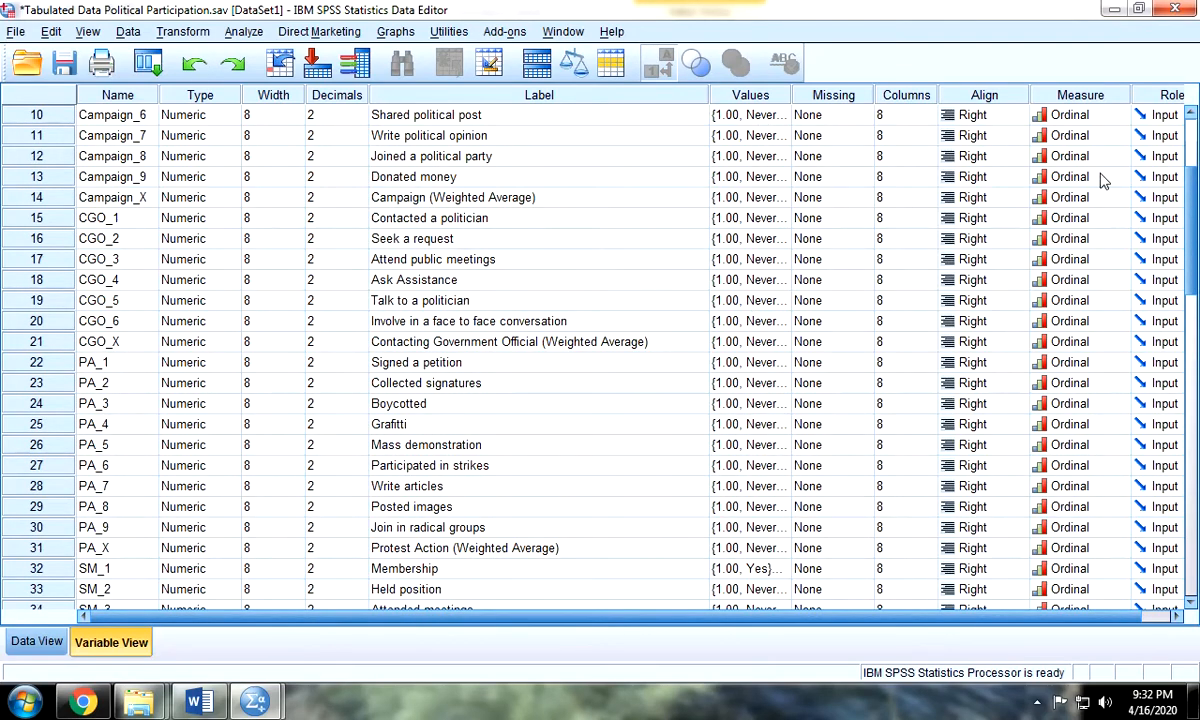
scroll(460, 322, "up", 3)
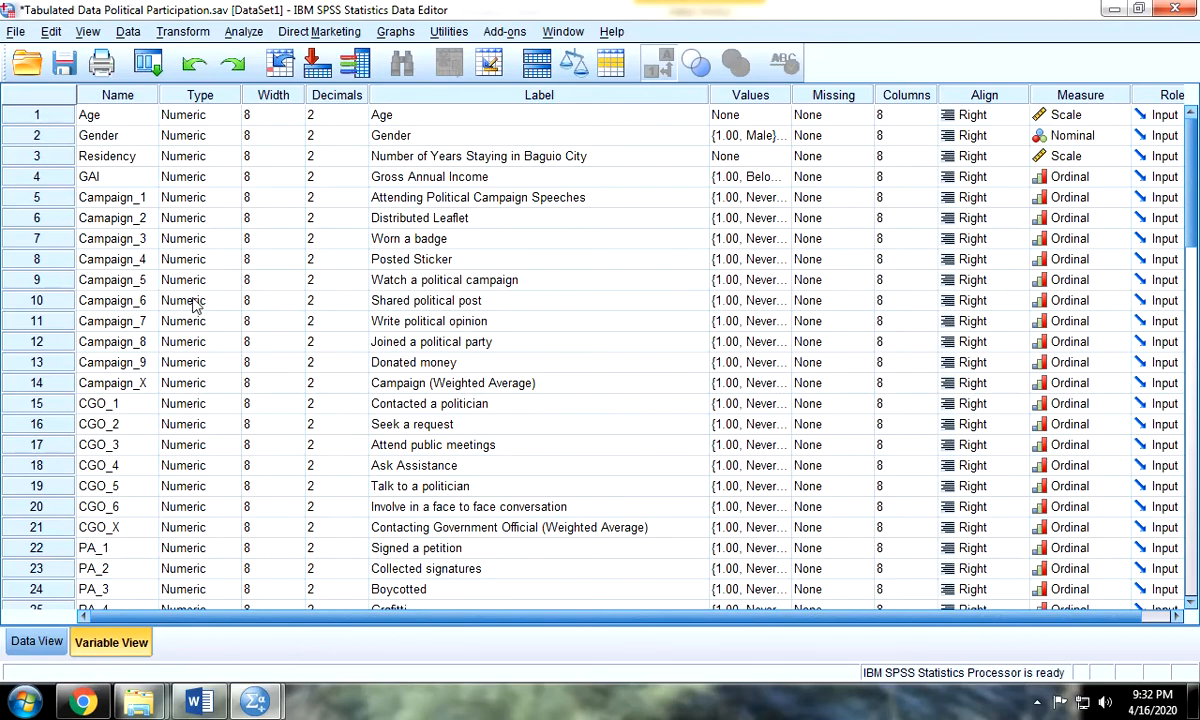
left_click(128, 199)
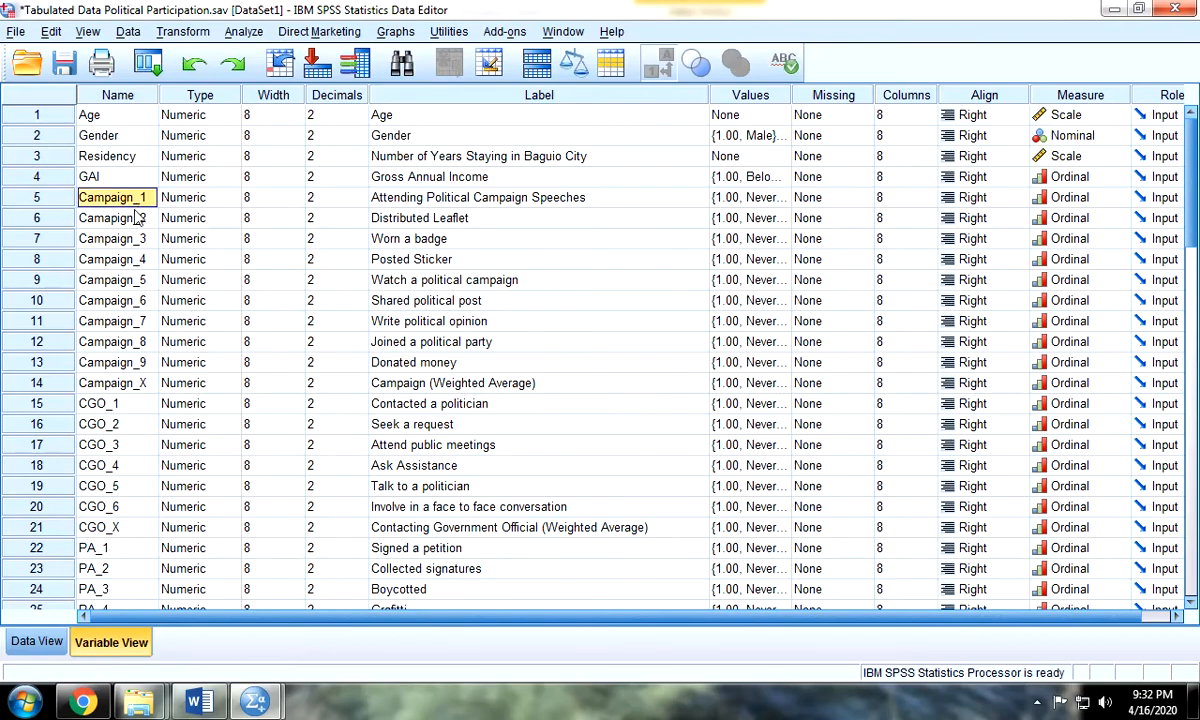
left_click(140, 360)
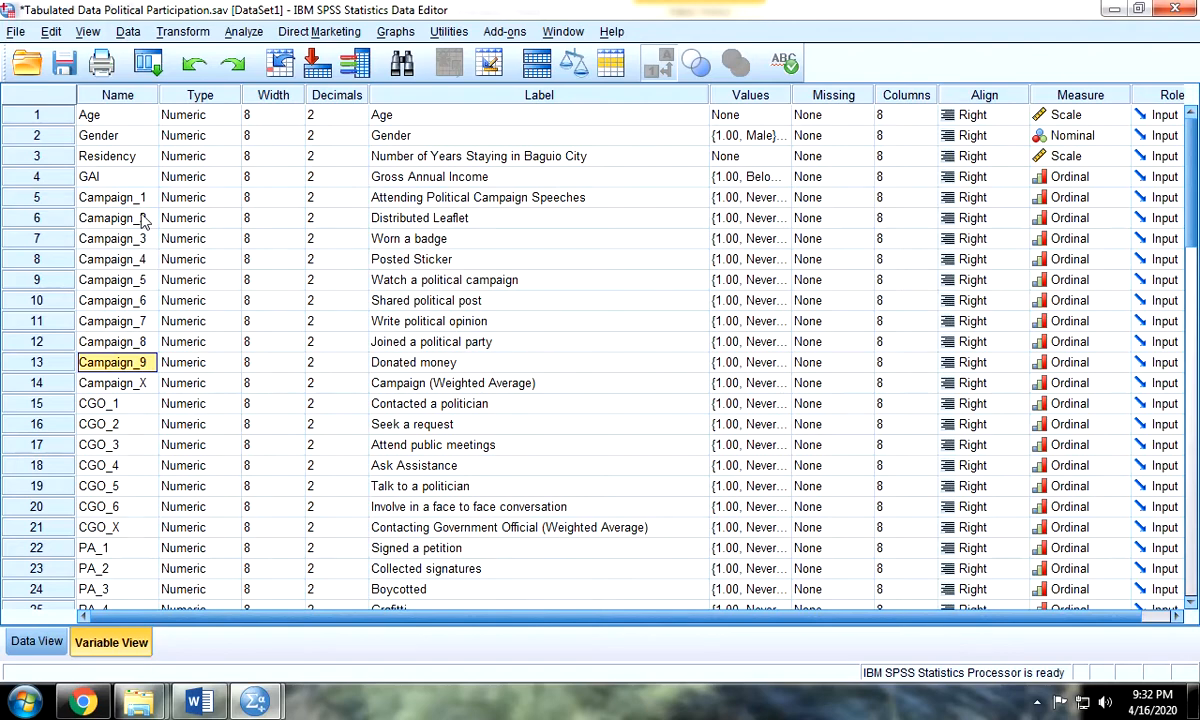
- Check the Campaign/Elections statements in the Word questionnaire, and return to the Tabulated Data dataset in SPSS to select Campaign_X
left_click(198, 701)
scroll(341, 580, "down", 5)
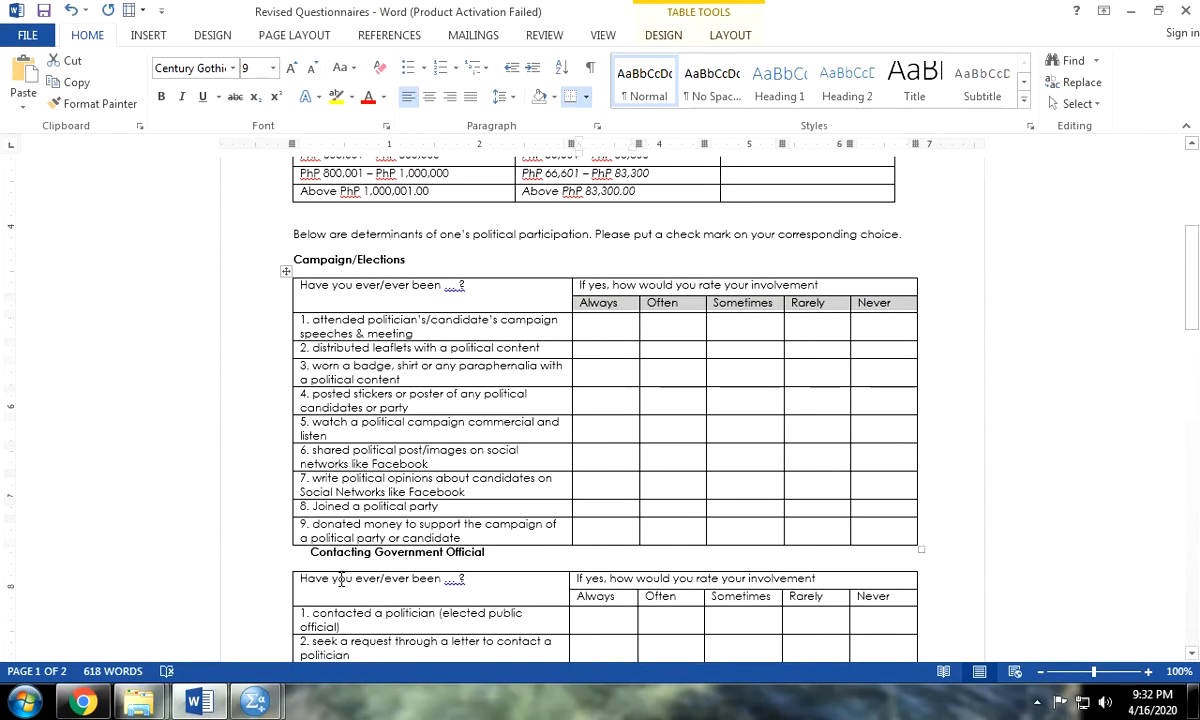
left_click(255, 701)
left_click(98, 386)
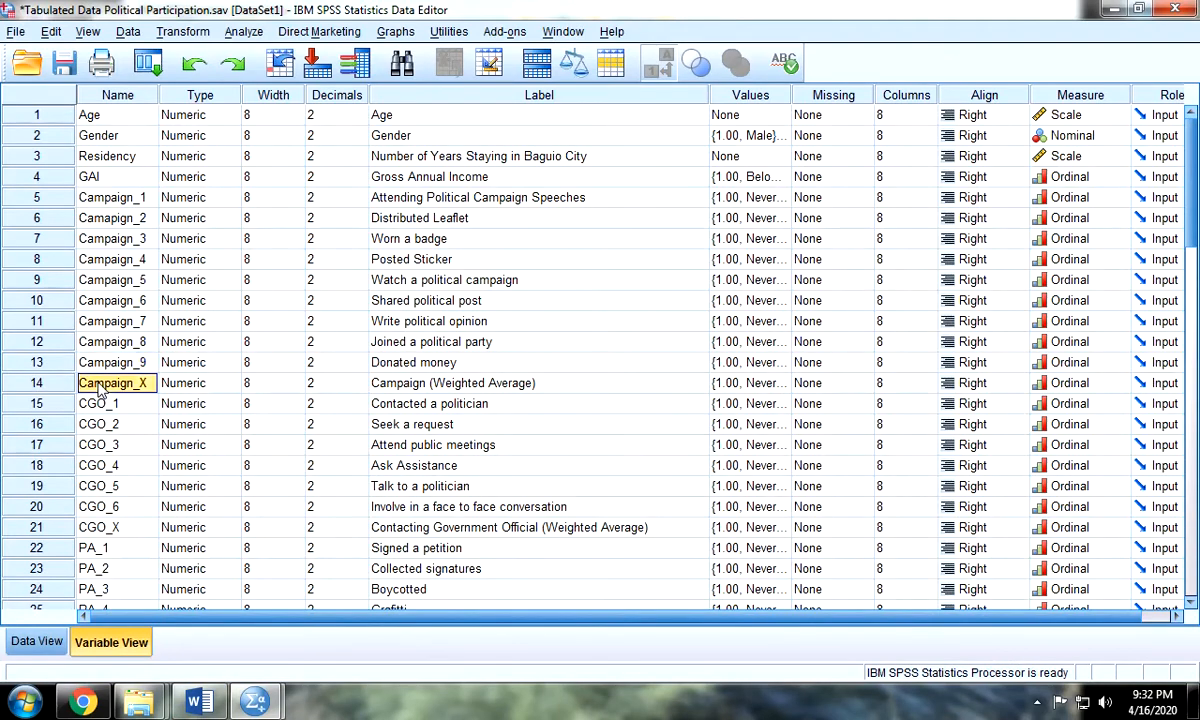
- Switch to the Word questionnaire, review the nine Campaign/Elections statements again, and return to the Tabulated Data dataset in SPSS
left_click(199, 701)
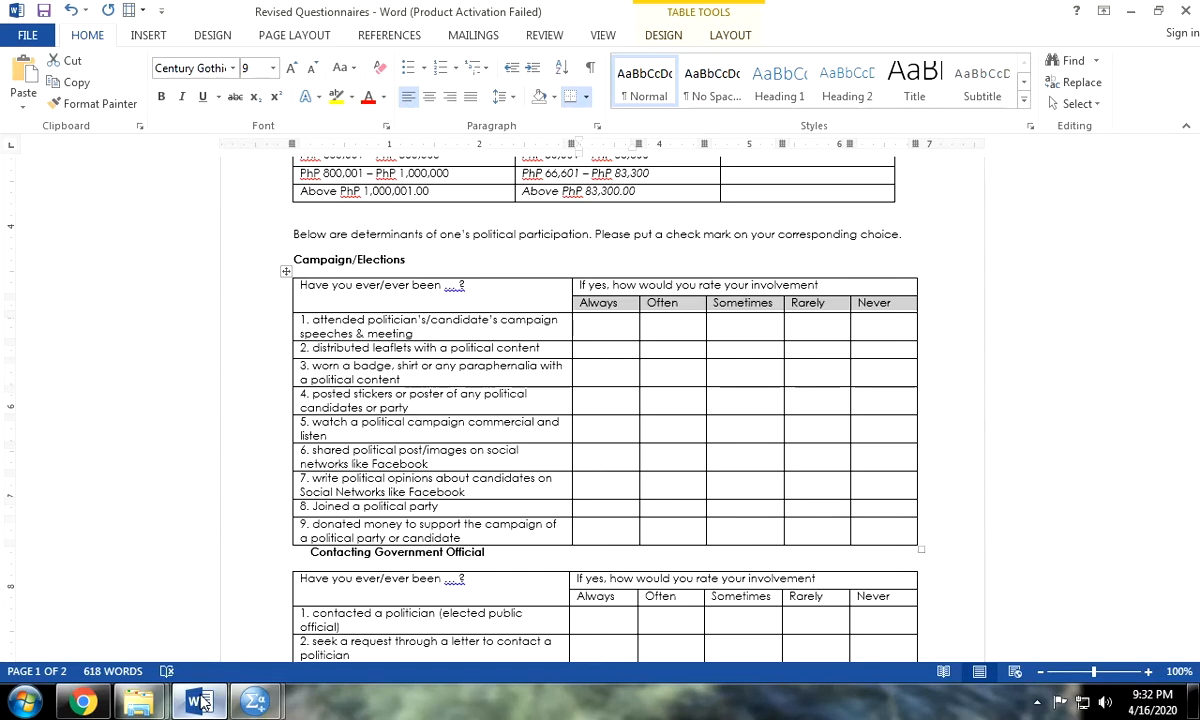
scroll(206, 637, "down", 3)
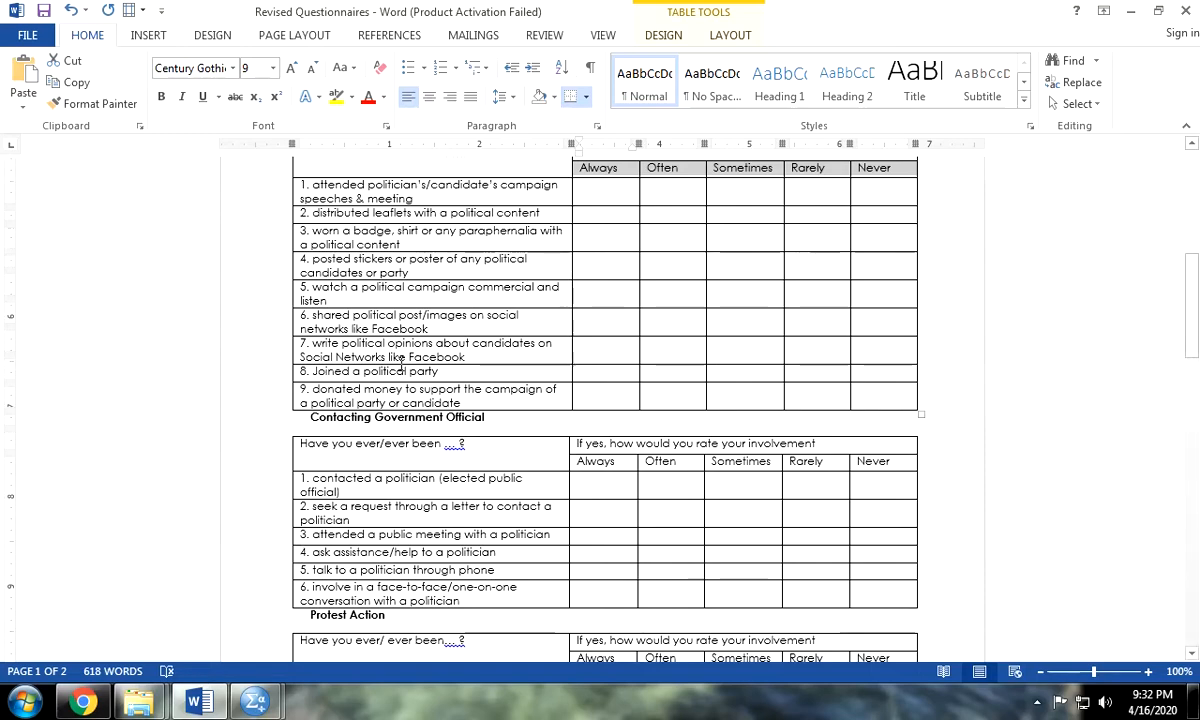
scroll(487, 253, "up", 2)
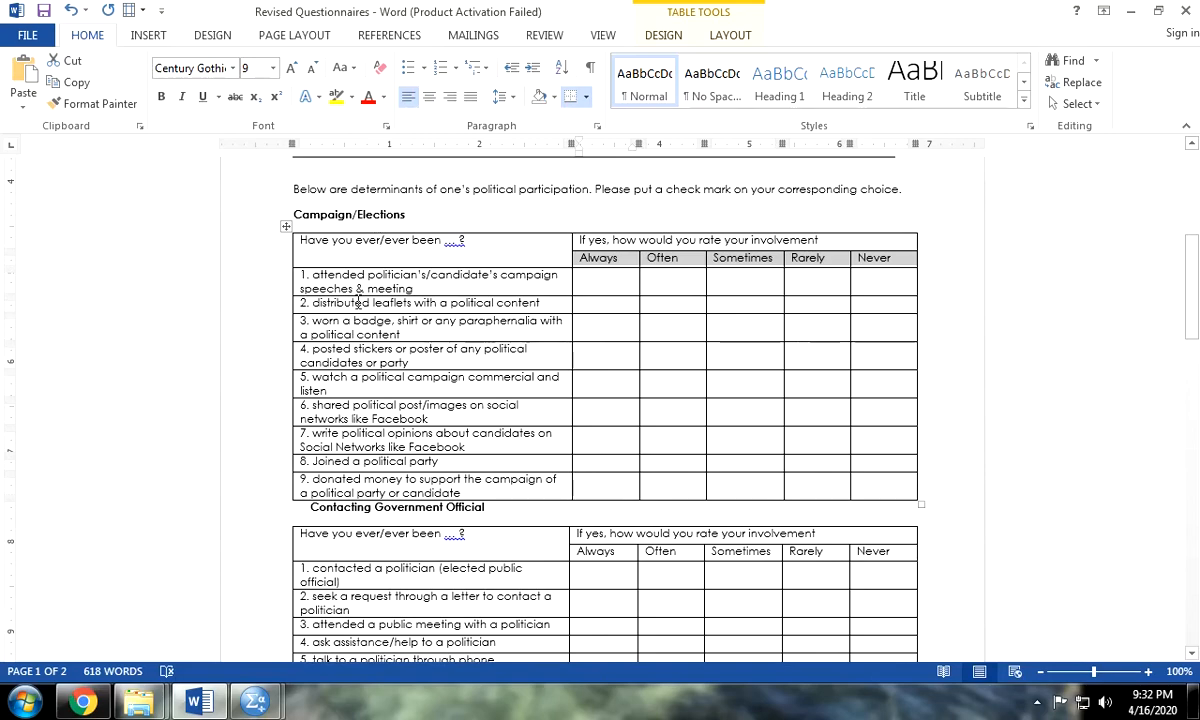
left_click(255, 701)
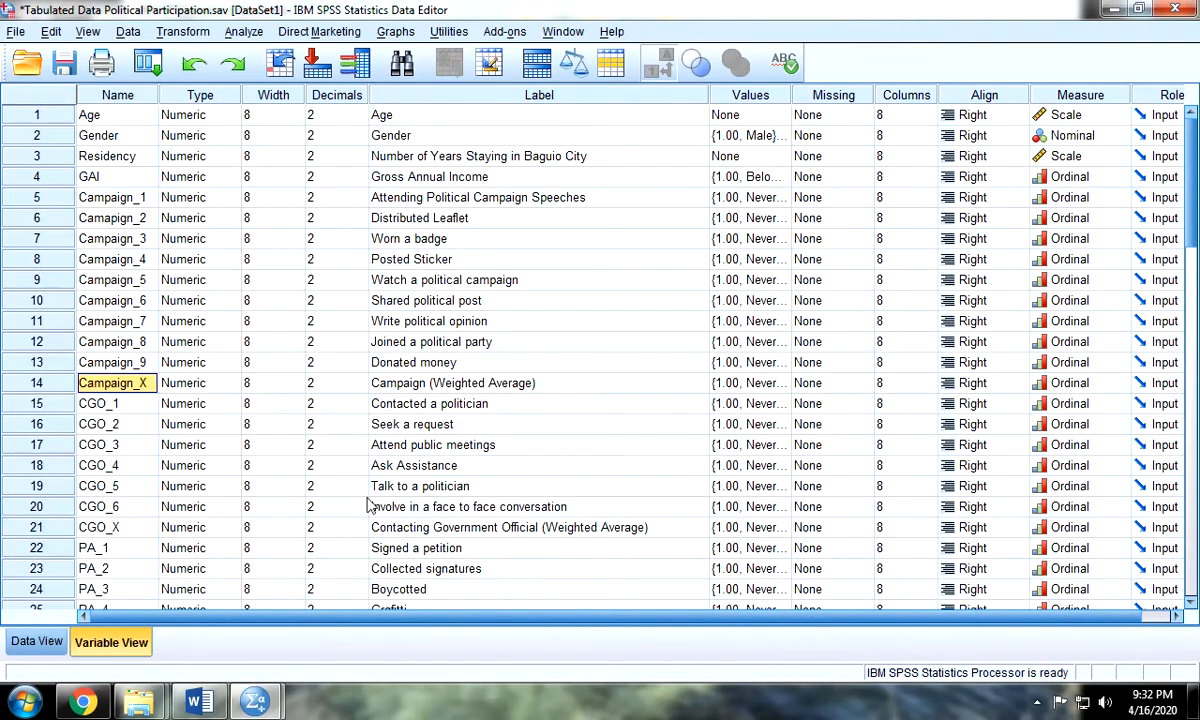
- In the Word questionnaire, place the cursor in the first Campaign/Elections statement's Always cell, and return to the Tabulated Data dataset in SPSS
left_click(199, 701)
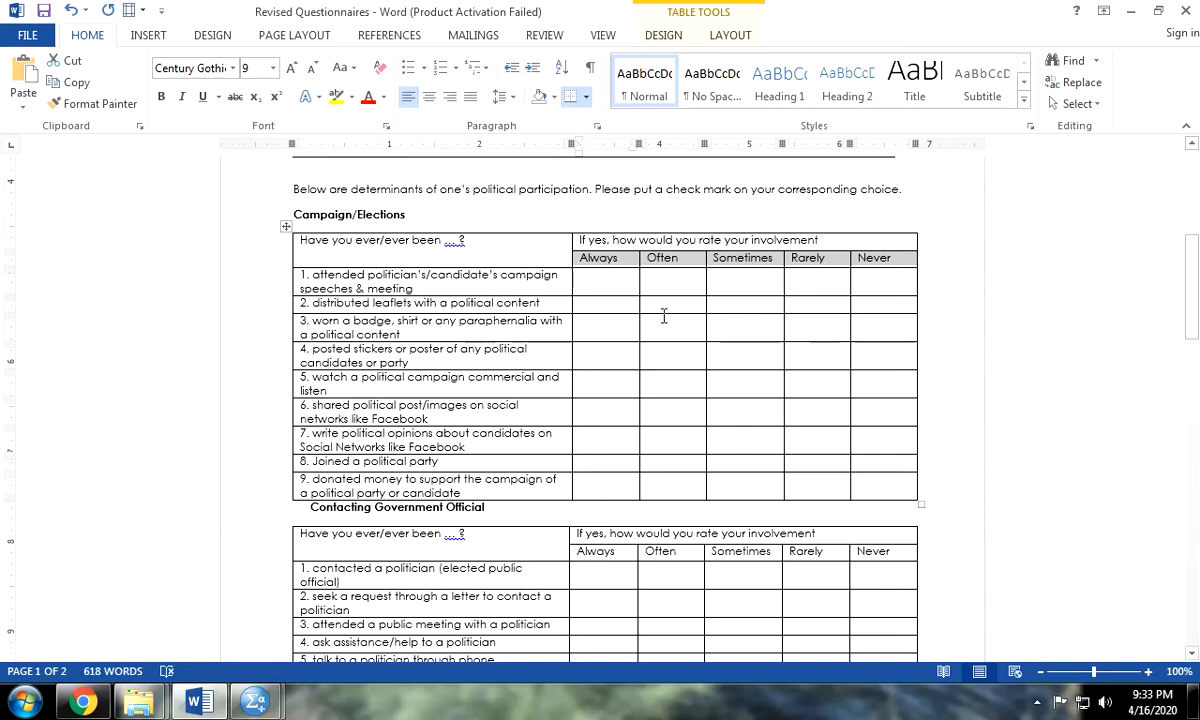
left_click(617, 289)
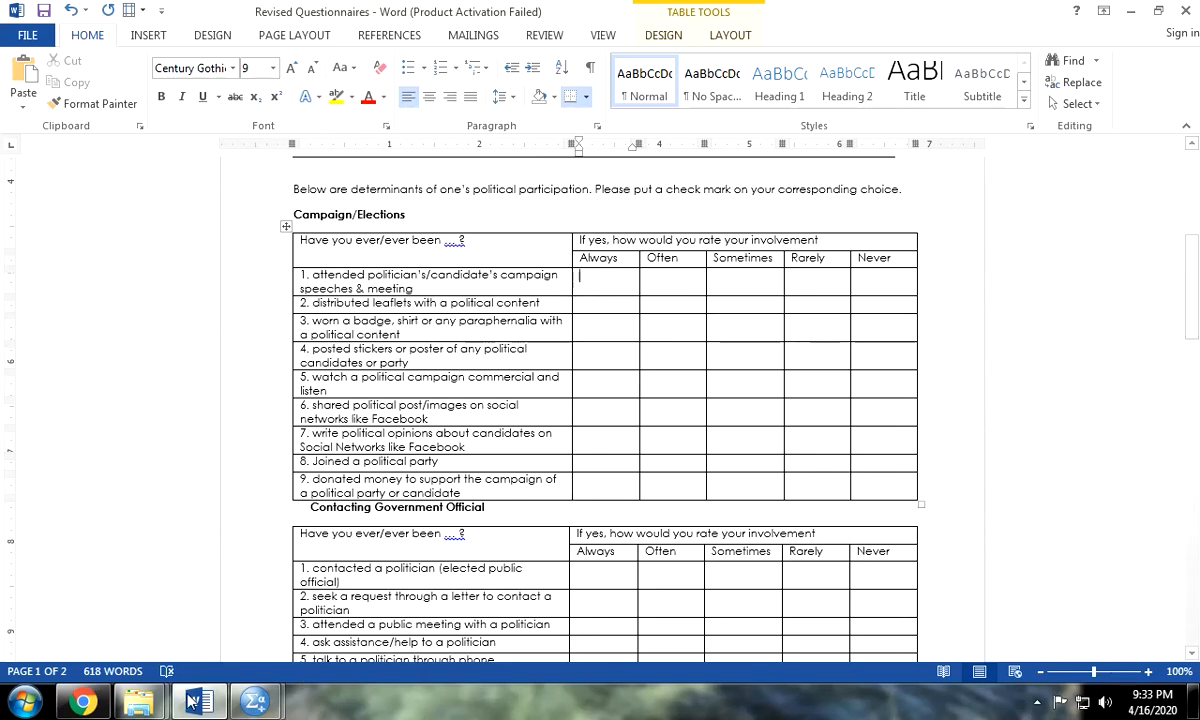
left_click(83, 703)
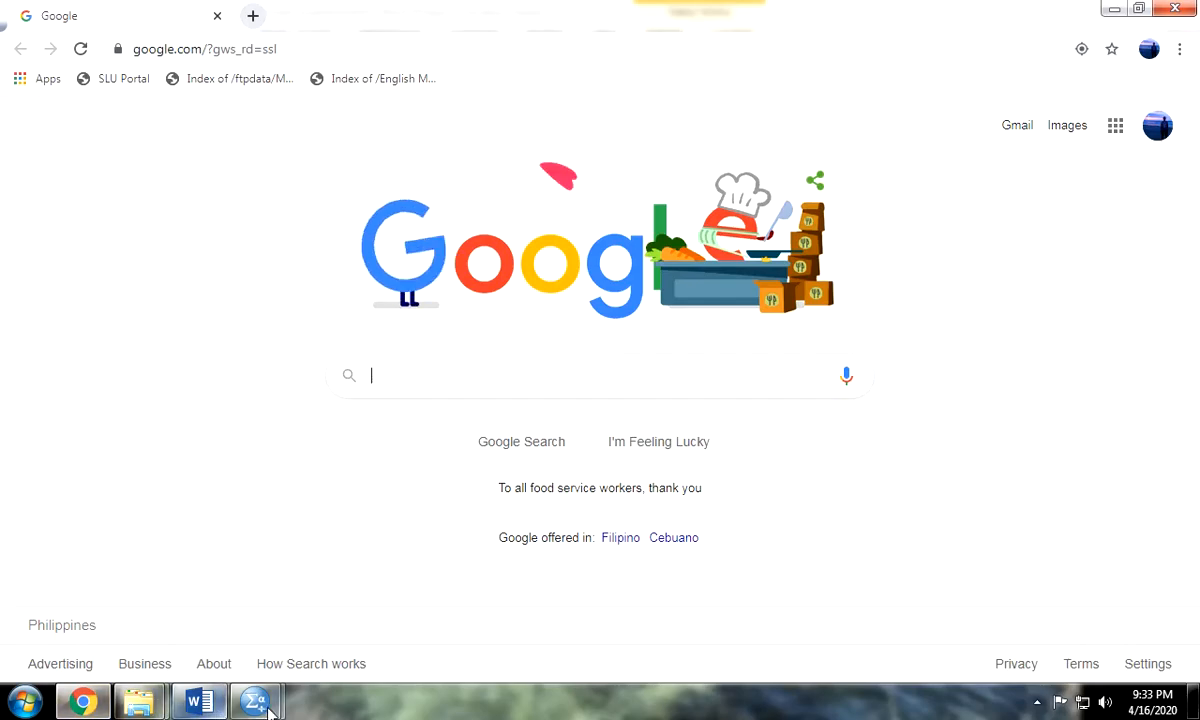
mouse_move(255, 703)
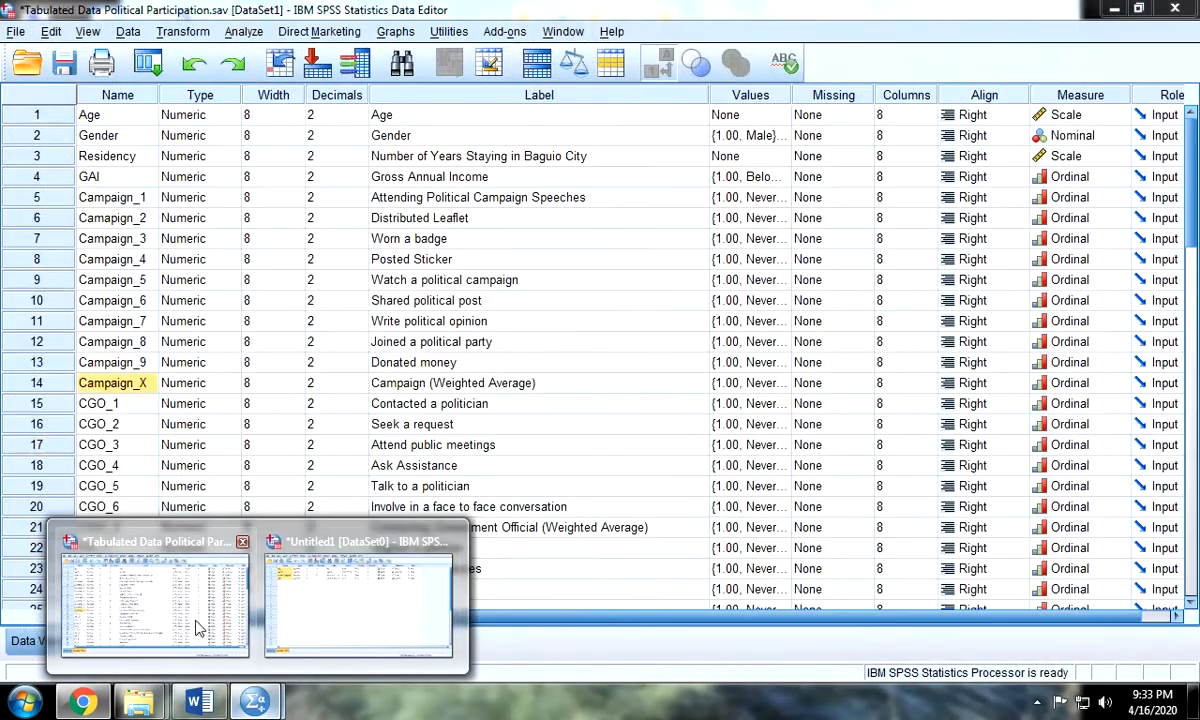
left_click(200, 630)
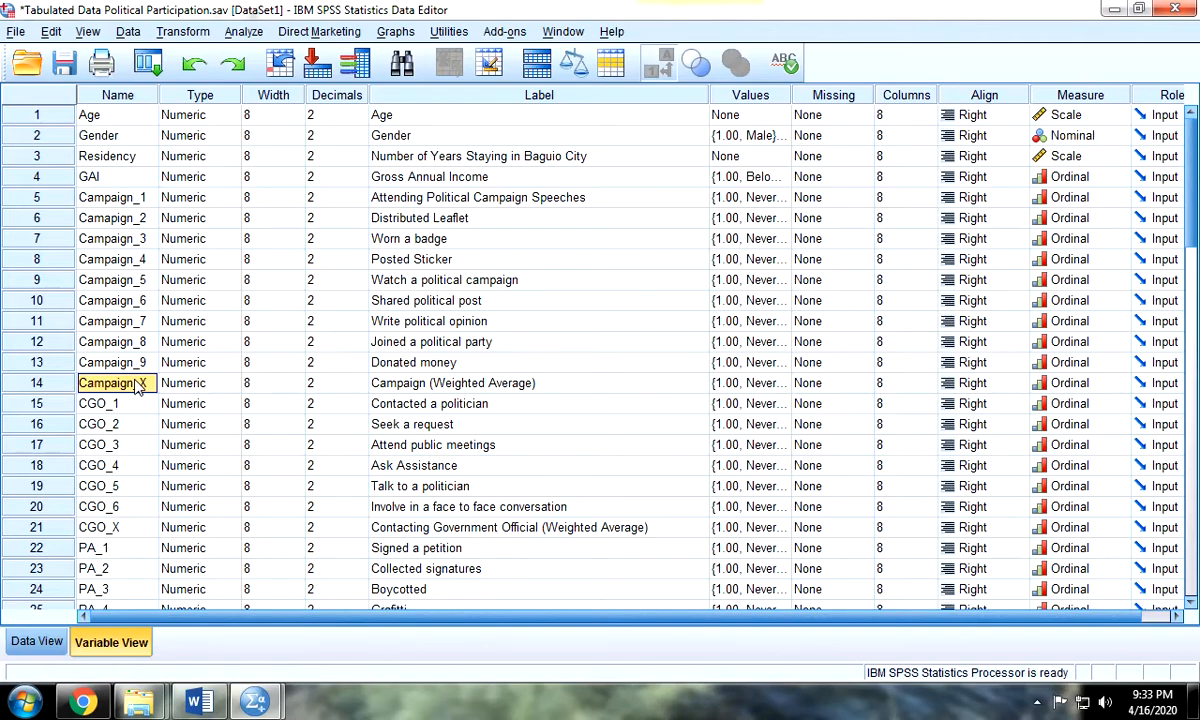
- Highlight Campaign_X's label, look at the recorded survey responses in Data View, and return to the variable definitions
left_click(372, 383)
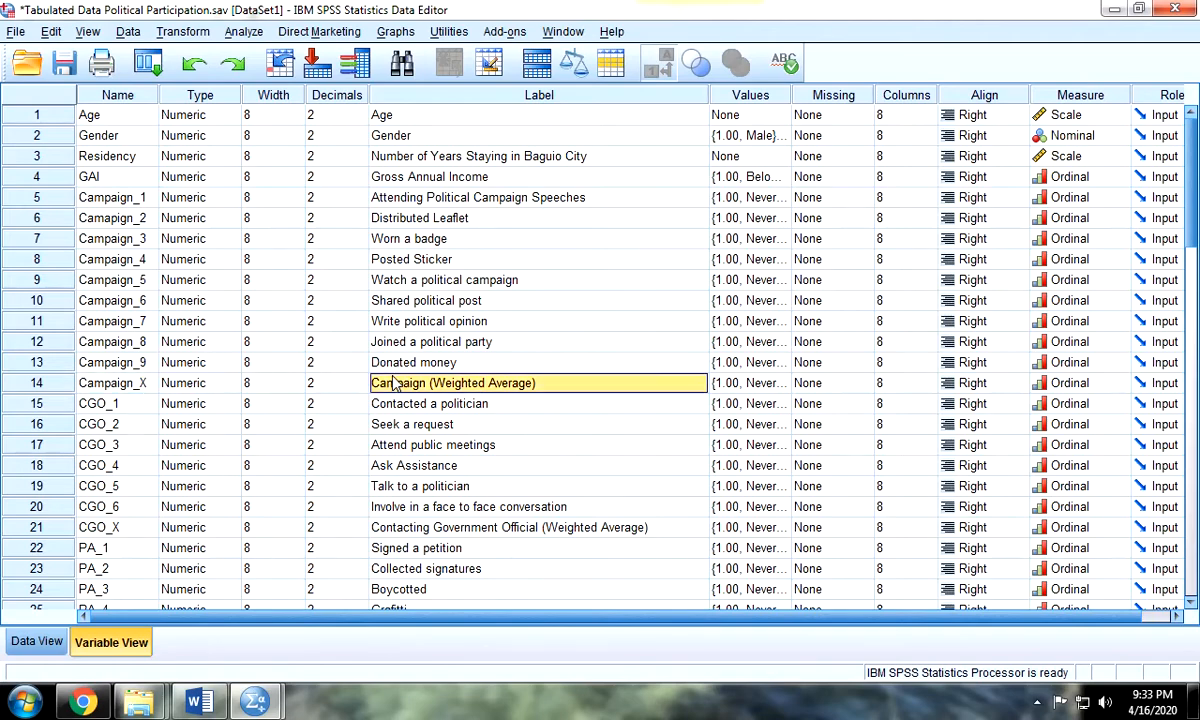
left_click(37, 642)
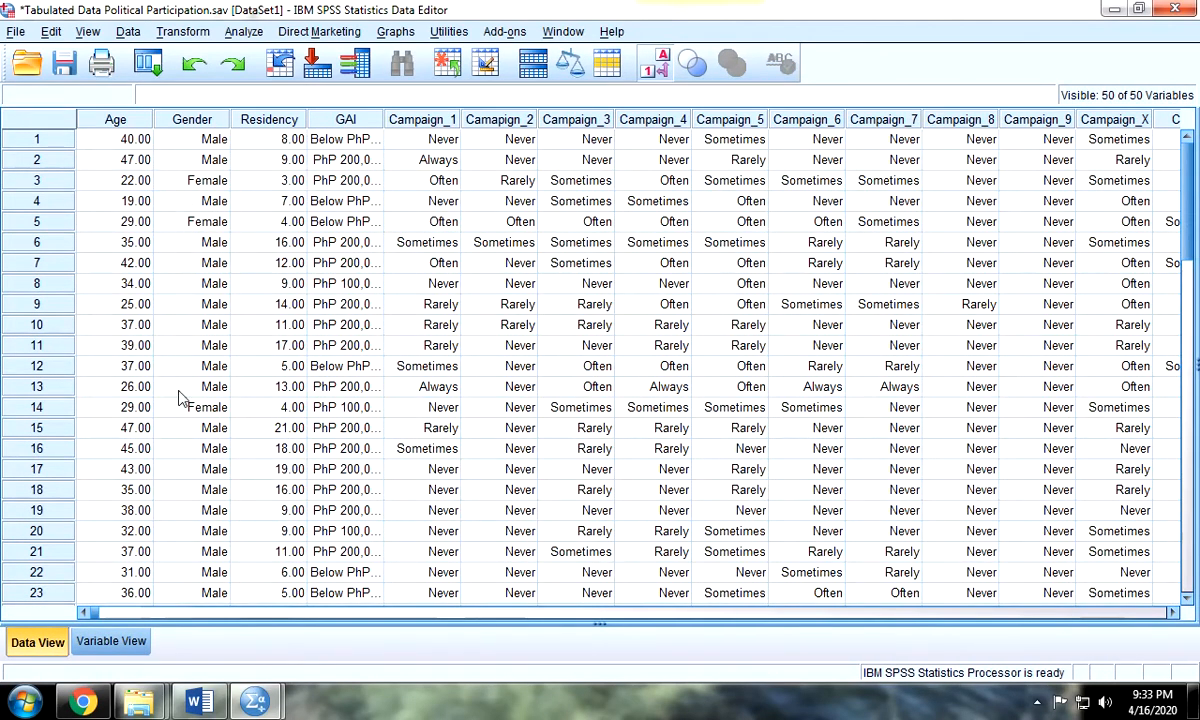
left_click(111, 641)
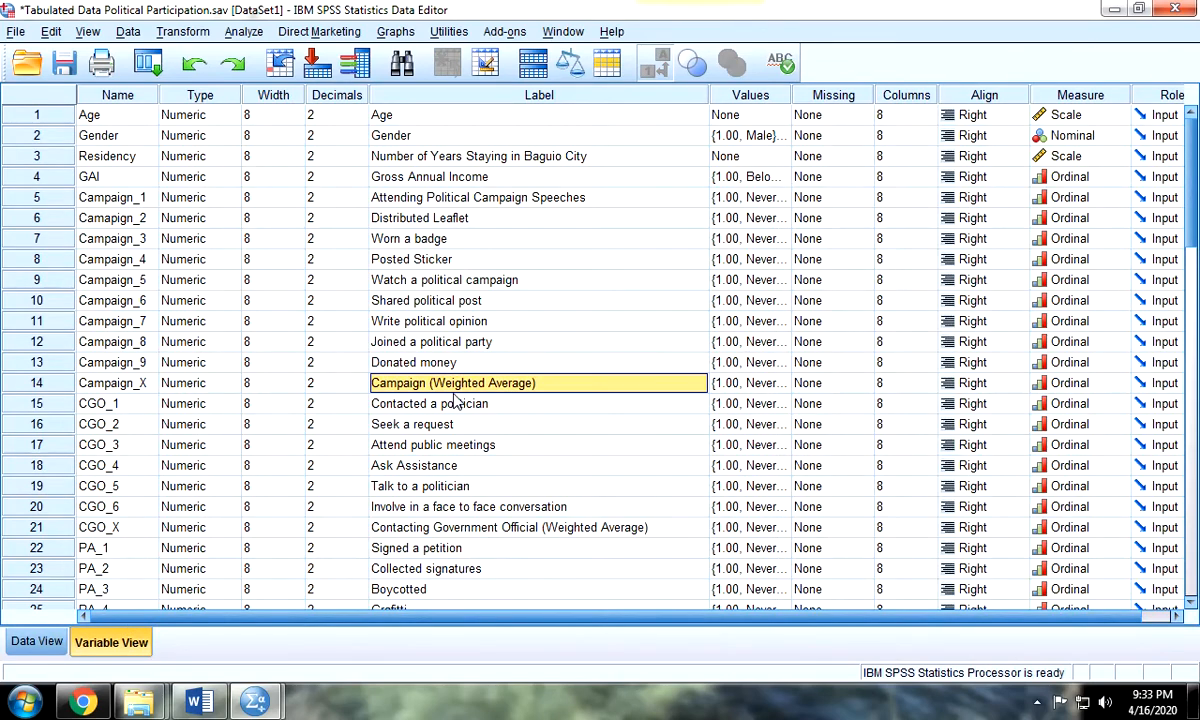
- Point out the Campaign group from Campaign_1 to Campaign_X, and match Campaign_X with its label "Campaign (Weighted Average)"
left_click(124, 195)
left_click(132, 386)
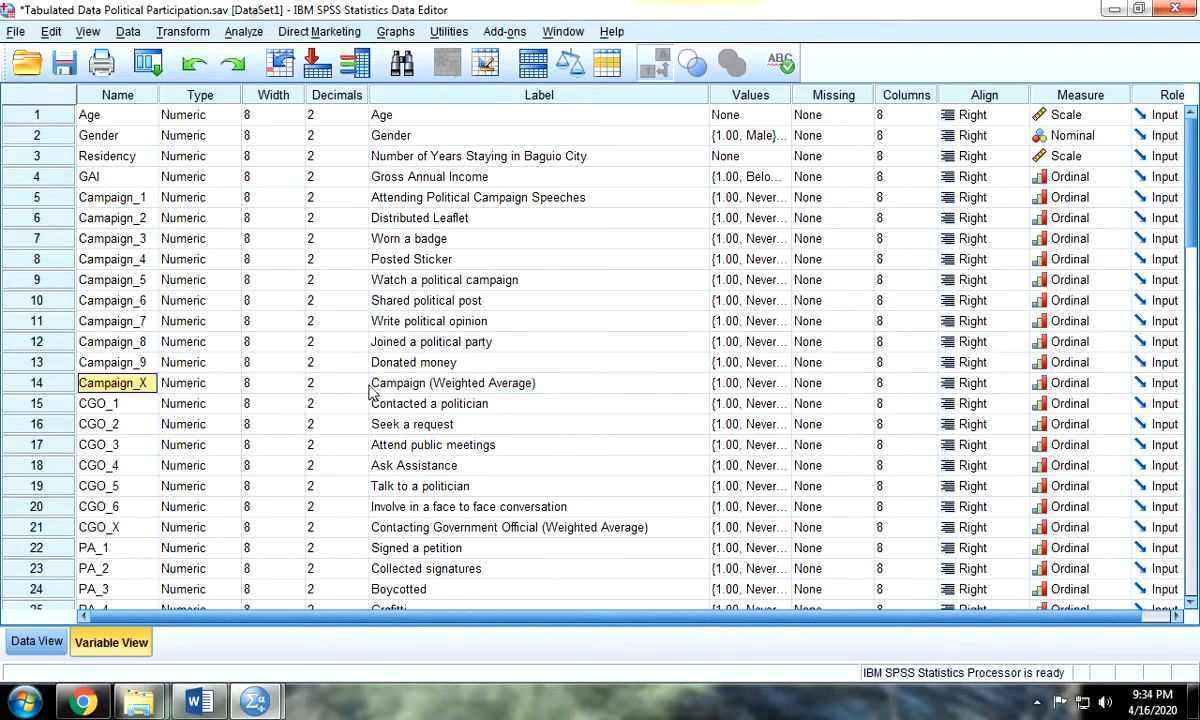
left_click(440, 386)
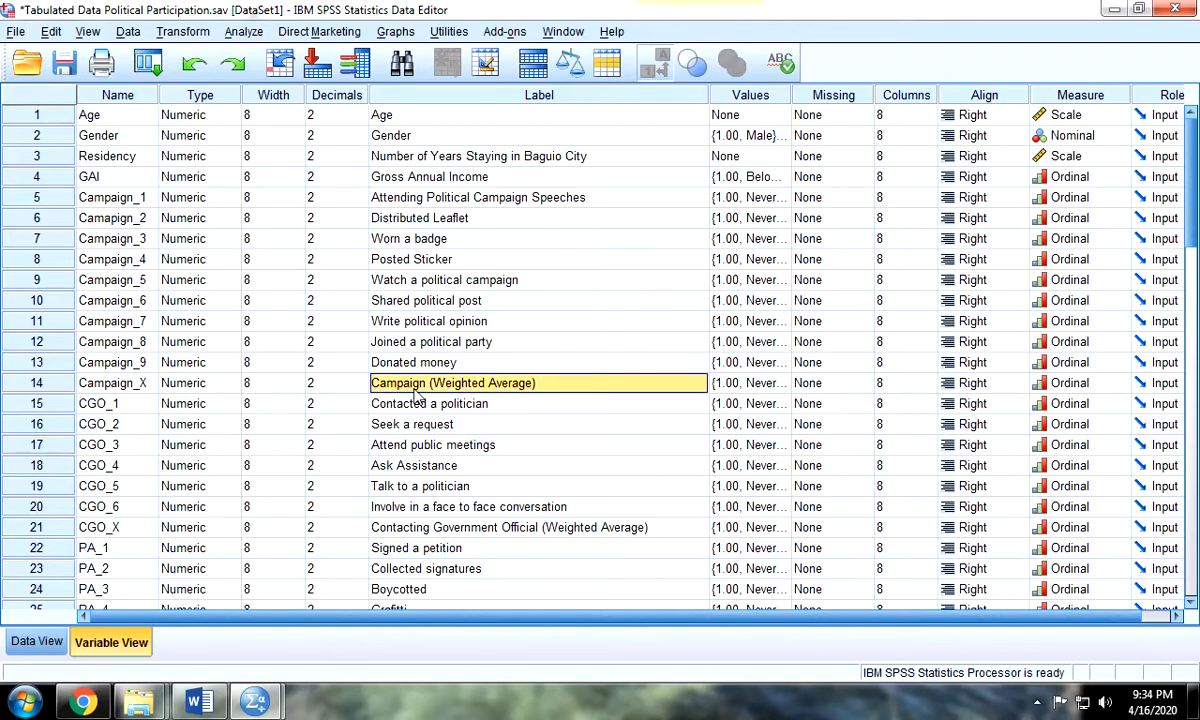
- Select CGO_1, and highlight the six Contacting Government Official statements in the Word questionnaire for comparison
scroll(418, 398, "down", 1)
left_click(112, 340)
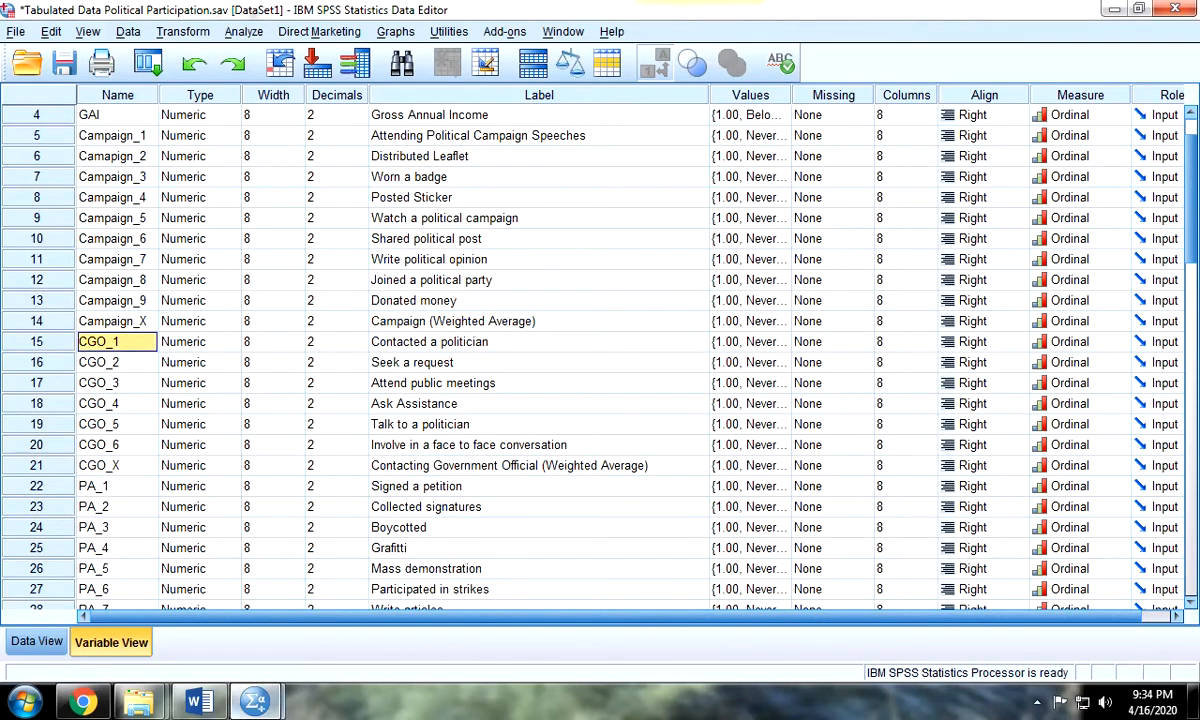
left_click(198, 700)
scroll(458, 478, "down", 3)
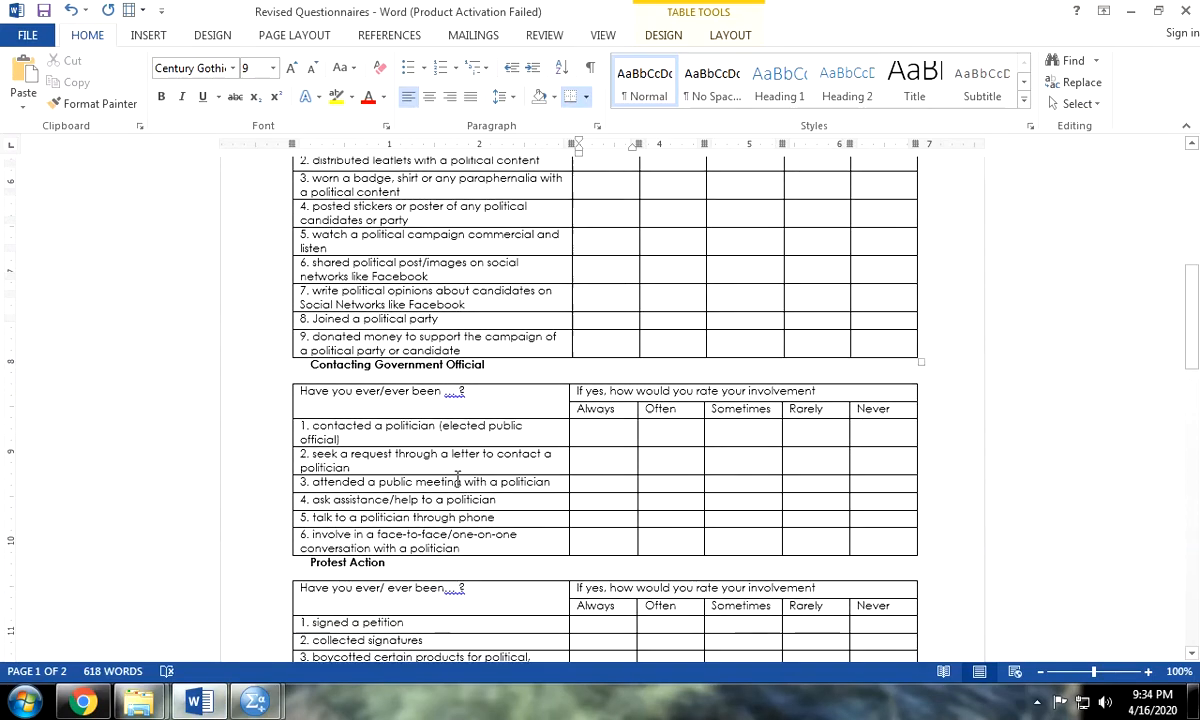
scroll(458, 478, "down", 1)
left_click_drag(310, 395, 325, 505)
- Back in the SPSS dataset, highlight CGO_2 through CGO_6 and the label "Contacting Government Official (Weighted Average)"
left_click(218, 705)
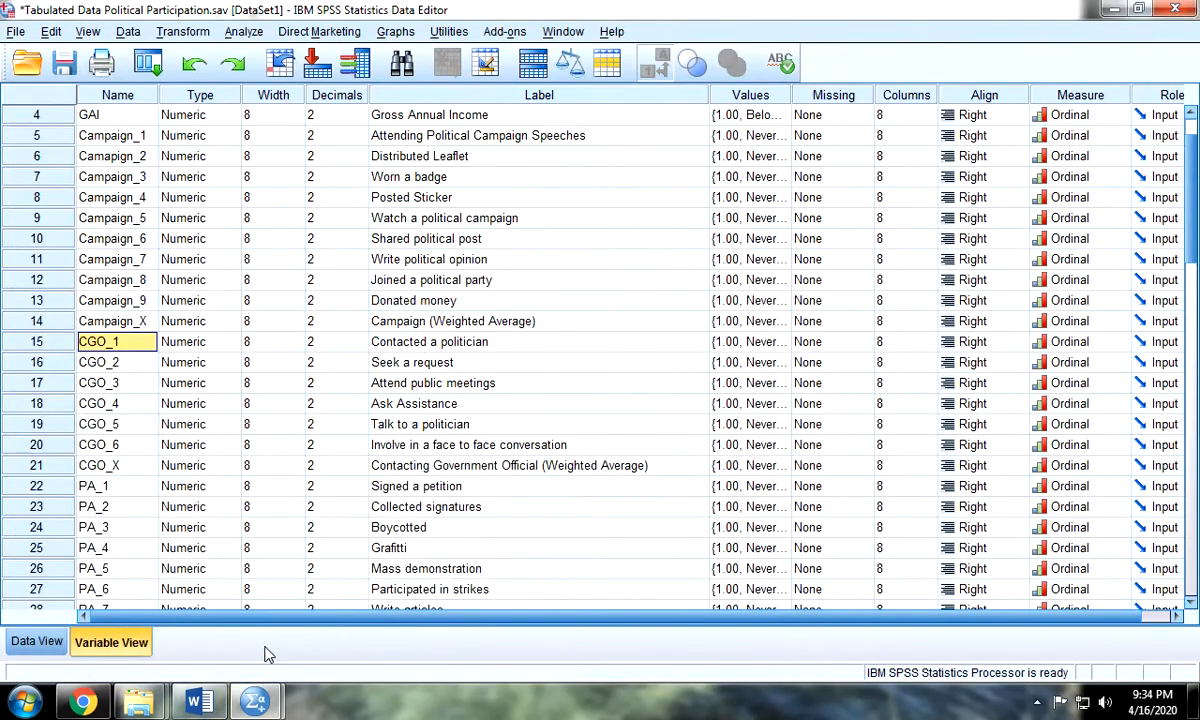
left_click_drag(134, 368, 136, 452)
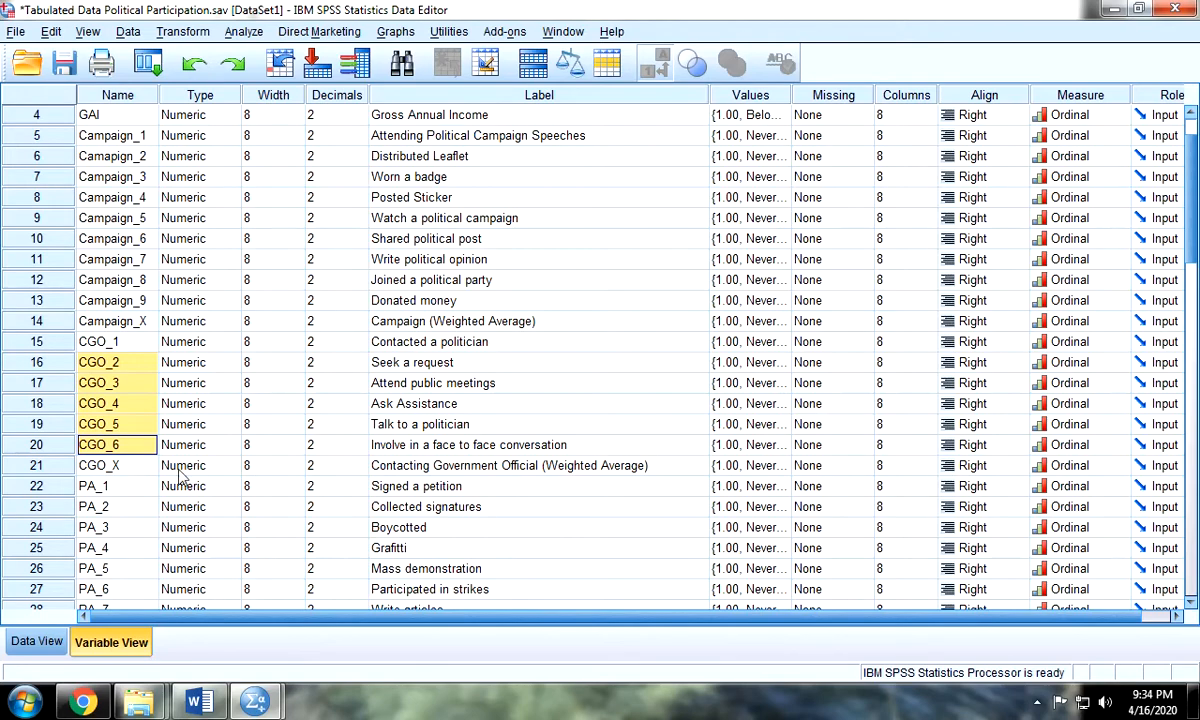
left_click(455, 467)
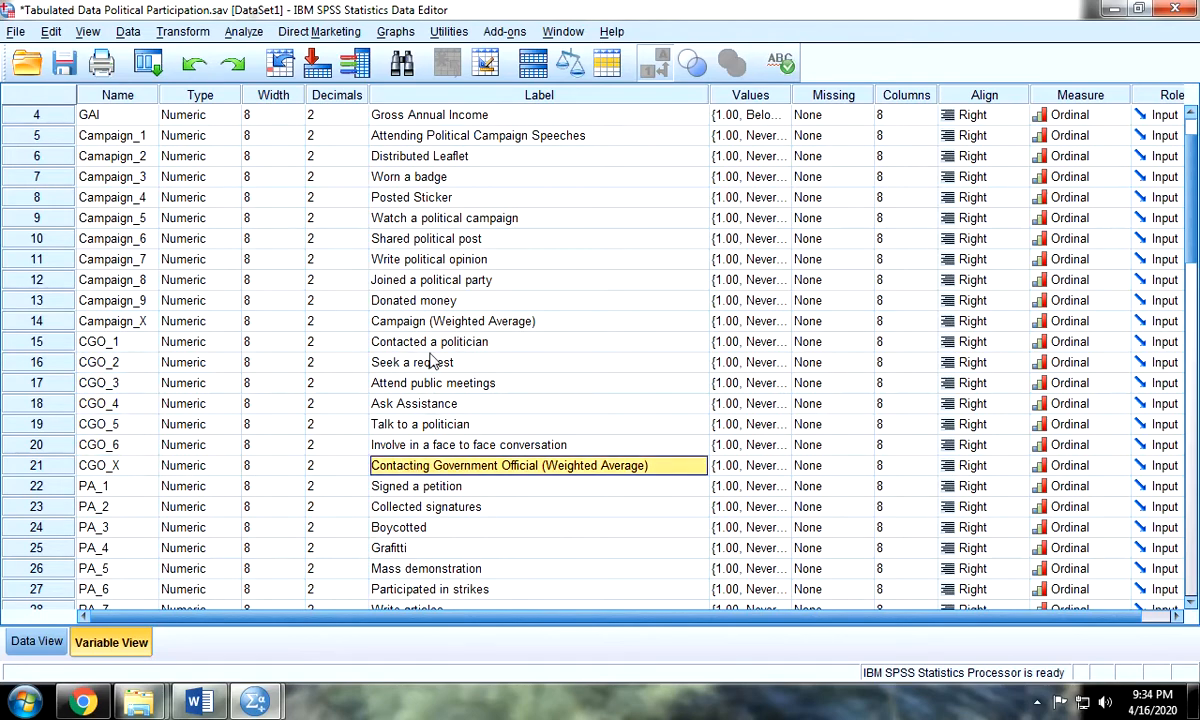
- Select PA_9, look through the Protest Action statements in the Word questionnaire, and return to the SPSS dataset
scroll(405, 338, "down", 2)
scroll(118, 290, "down", 2)
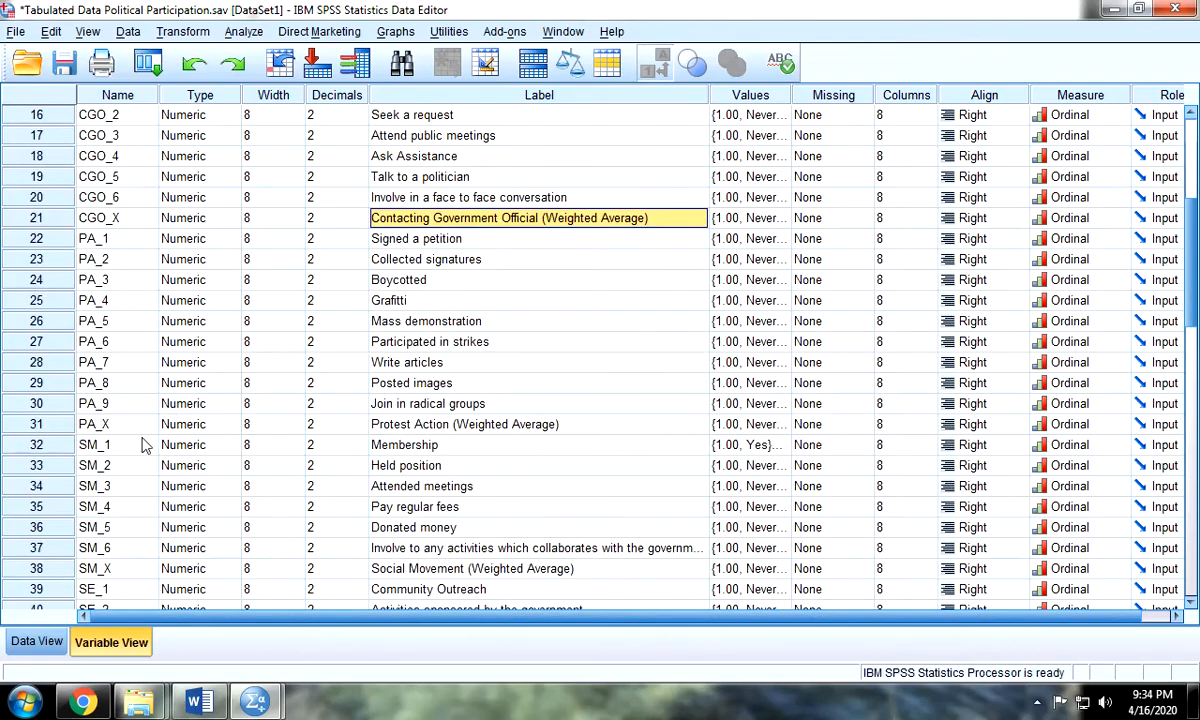
left_click(118, 403)
left_click(199, 702)
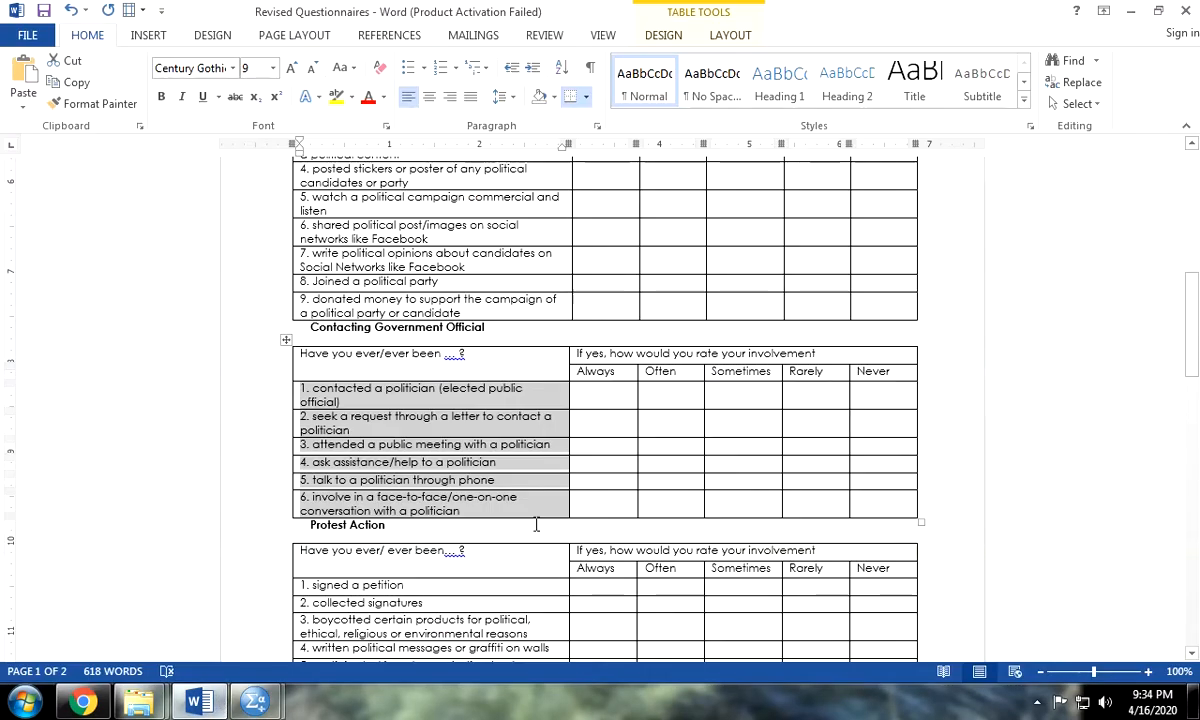
scroll(536, 524, "down", 10)
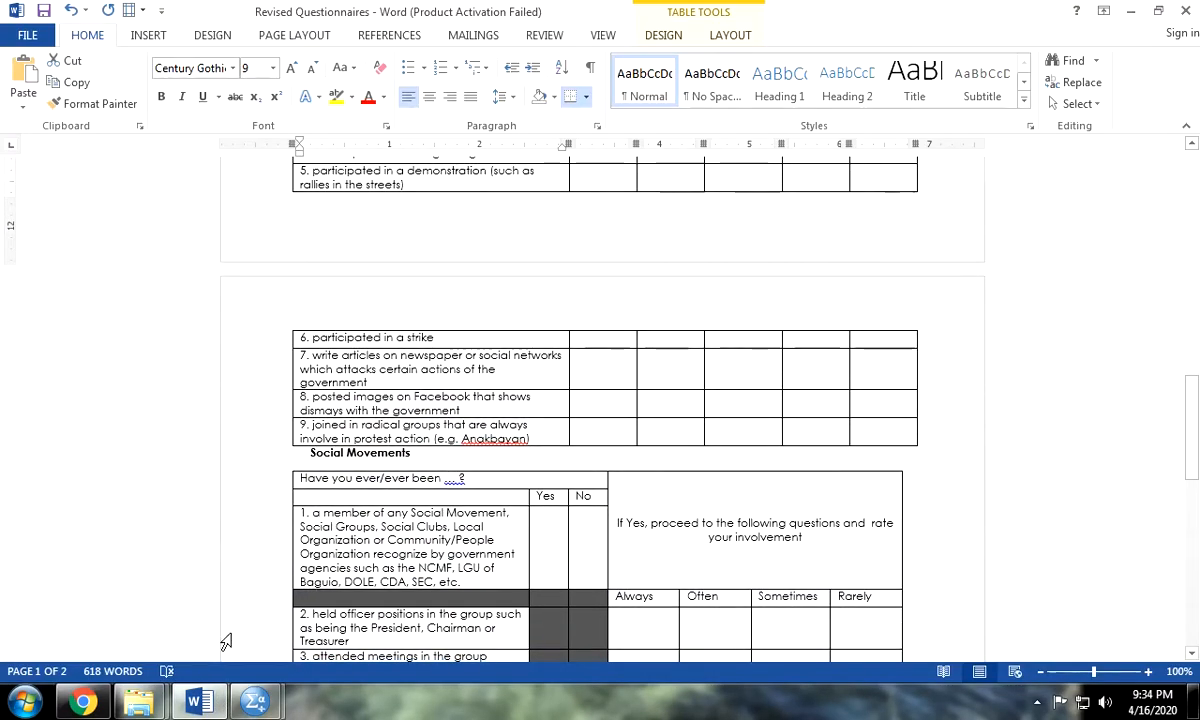
left_click(199, 702)
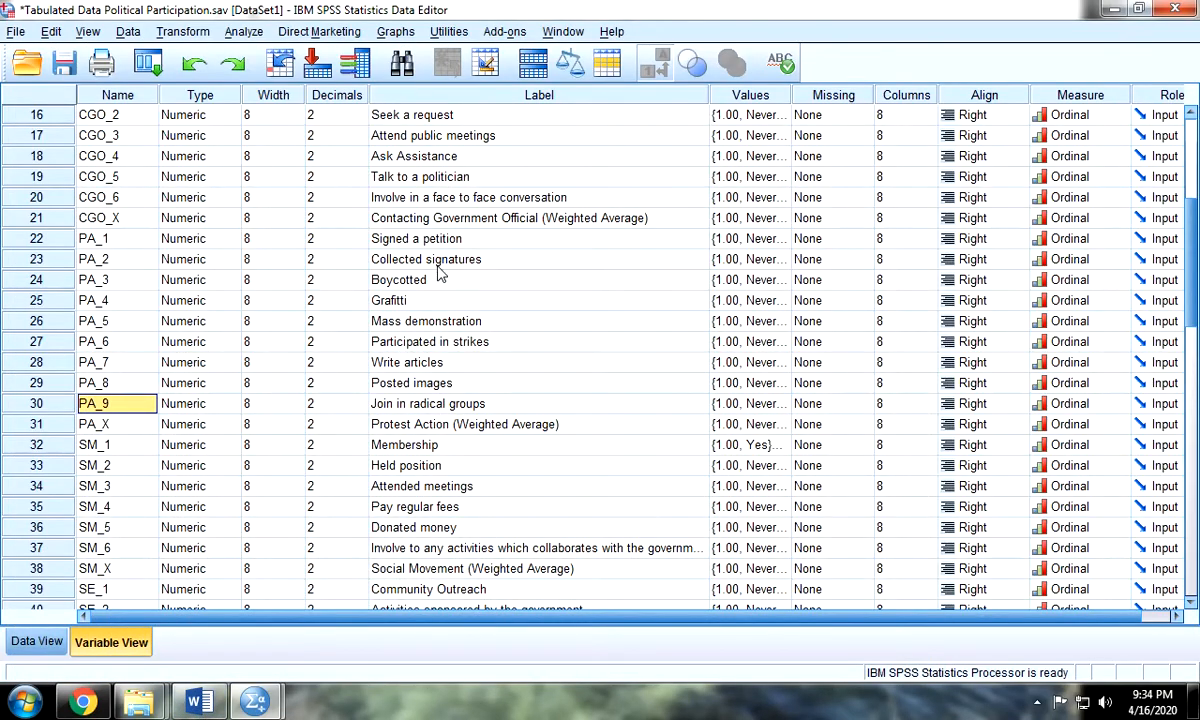
- Highlight the labels of PA_1 through PA_X one by one, from "Signed a petition" to "Protest Action (Weighted Average)"
left_click(445, 242)
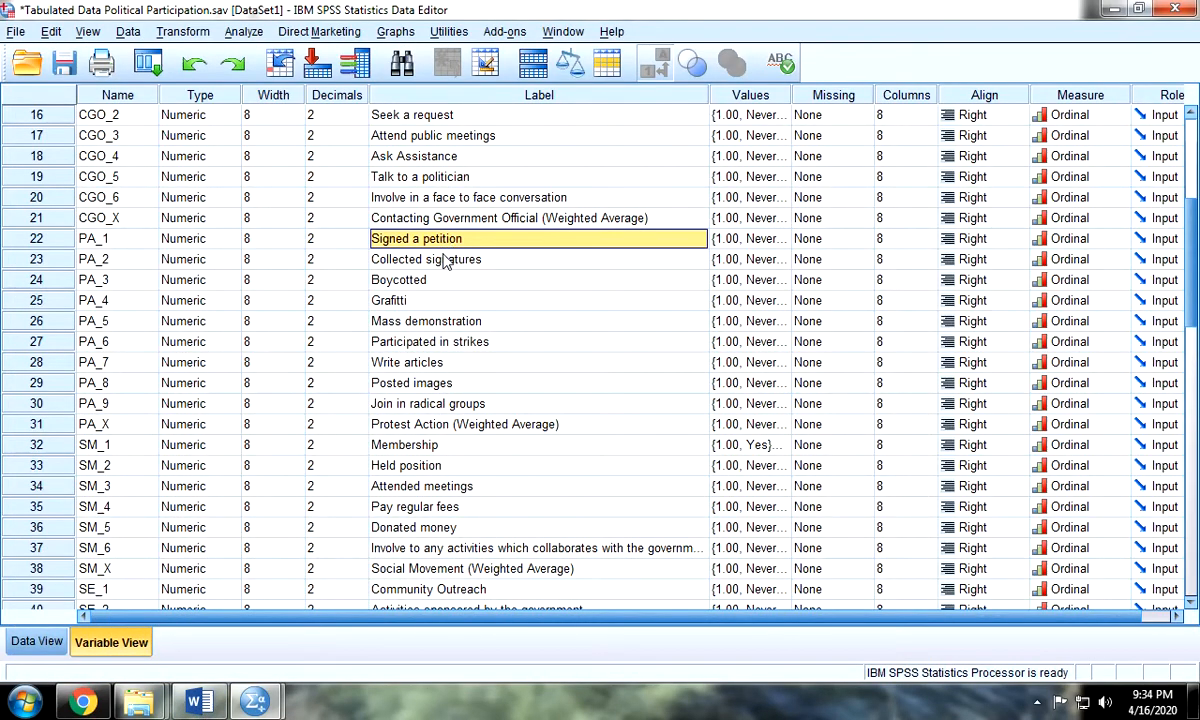
key("Down")
key("Down")
key("Down")
key("Down")
key("Down")
key("Down")
key("Down")
key("Down")
key("Down")
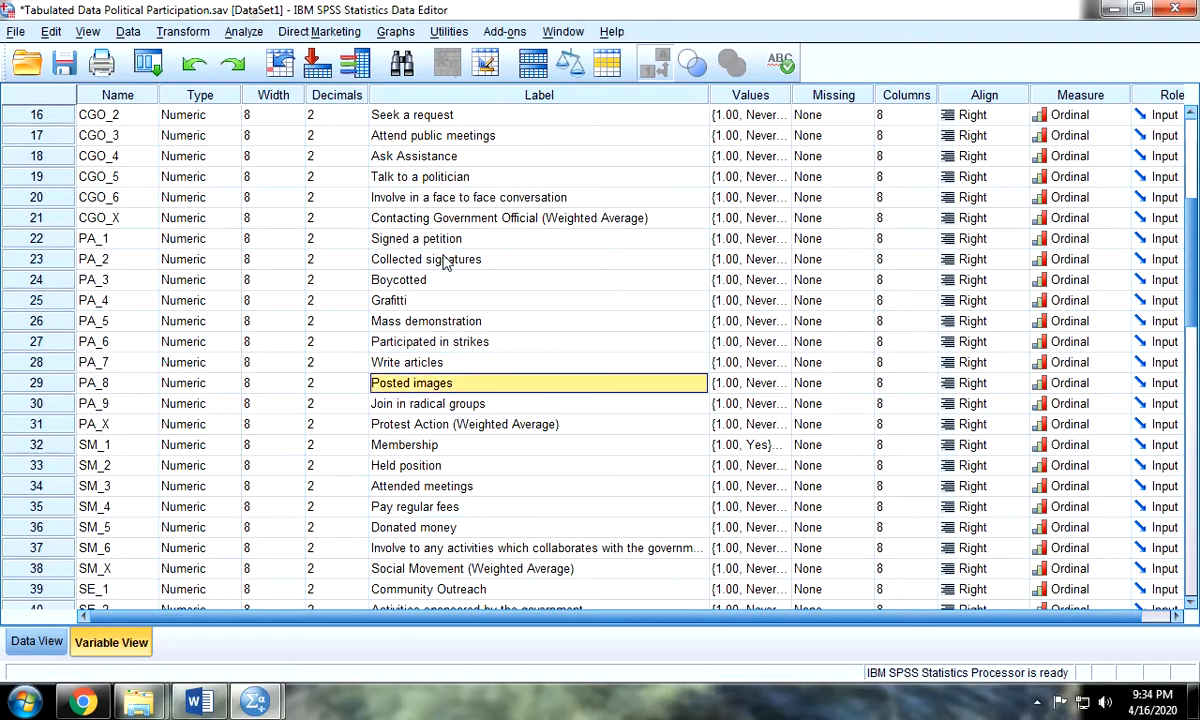
scroll(405, 405, "down", 3)
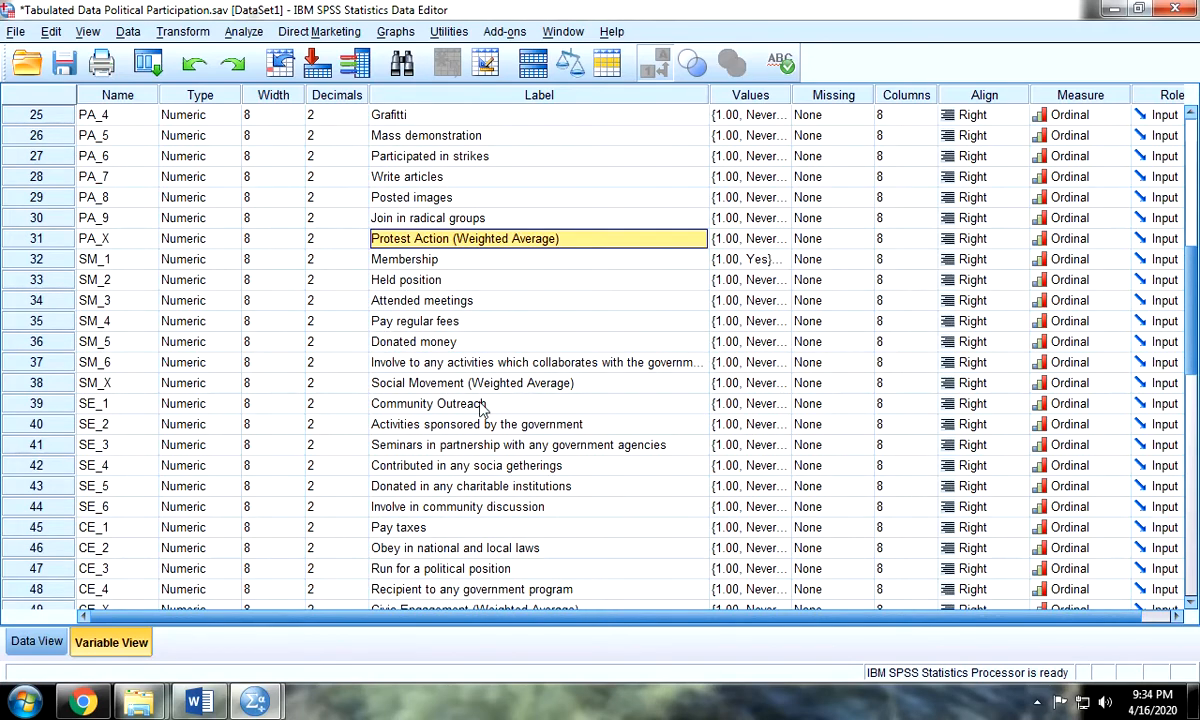
- In the Word questionnaire, look over the Social Movements and Social Engagement tables and highlight the Overall Opinion question
left_click(200, 703)
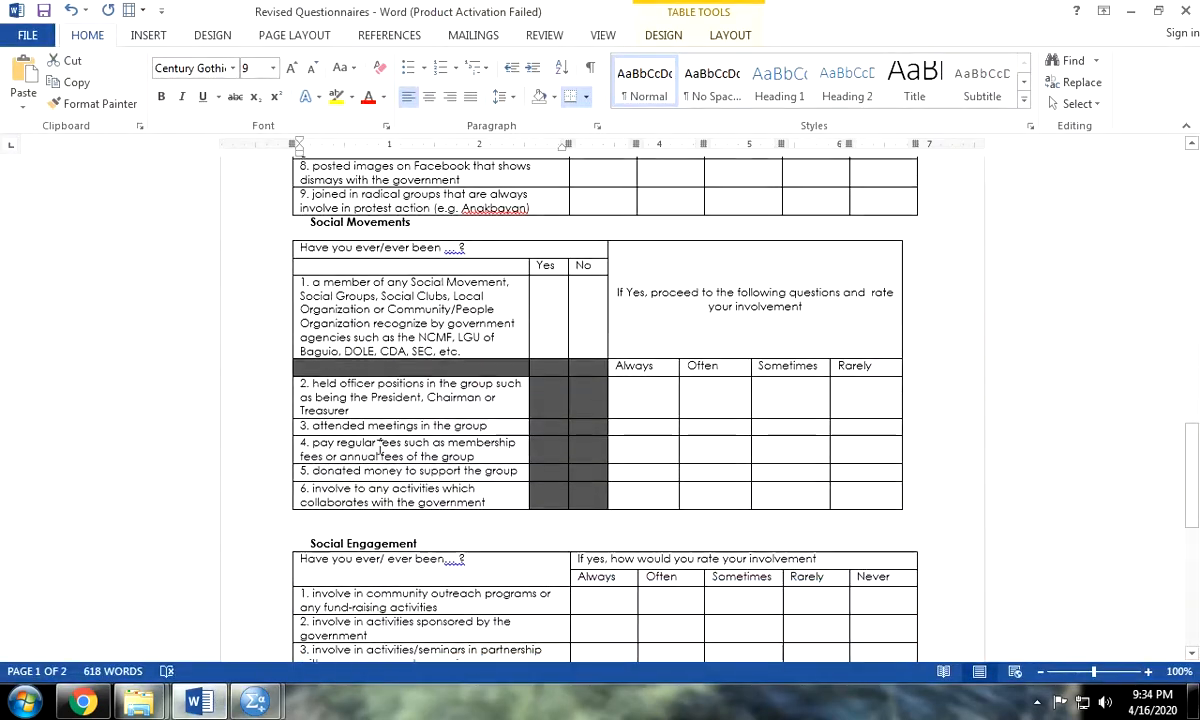
scroll(380, 447, "down", 5)
scroll(380, 447, "down", 3)
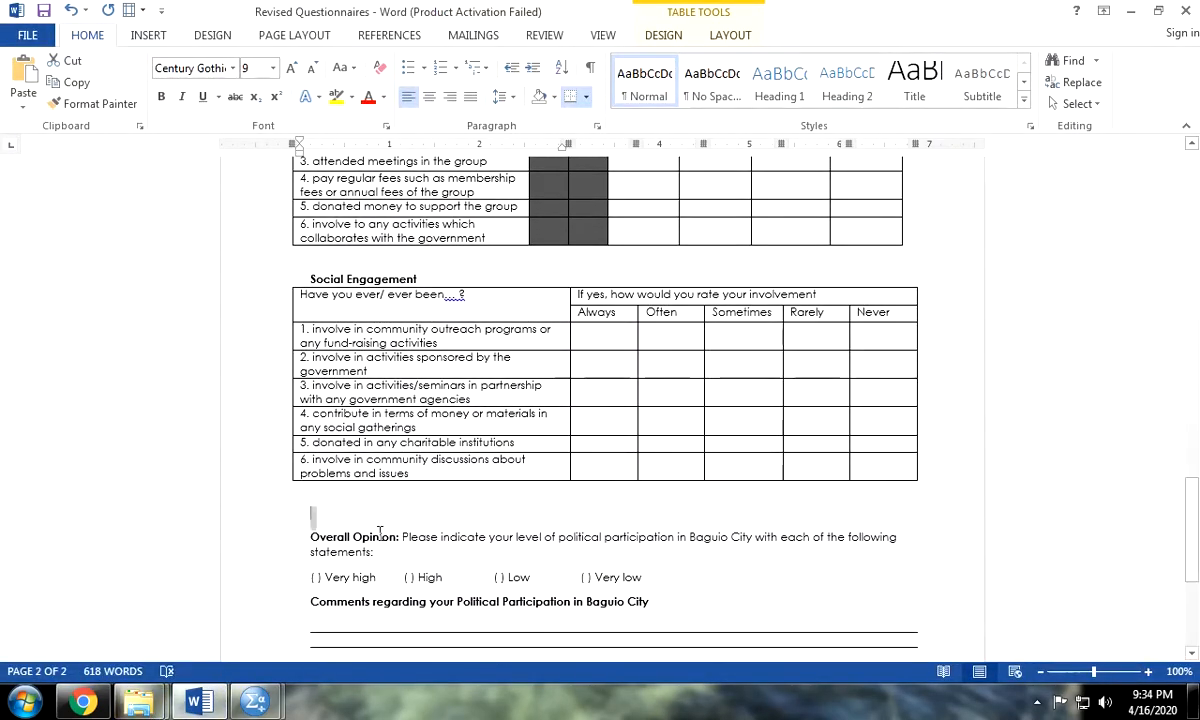
left_click_drag(313, 512, 531, 565)
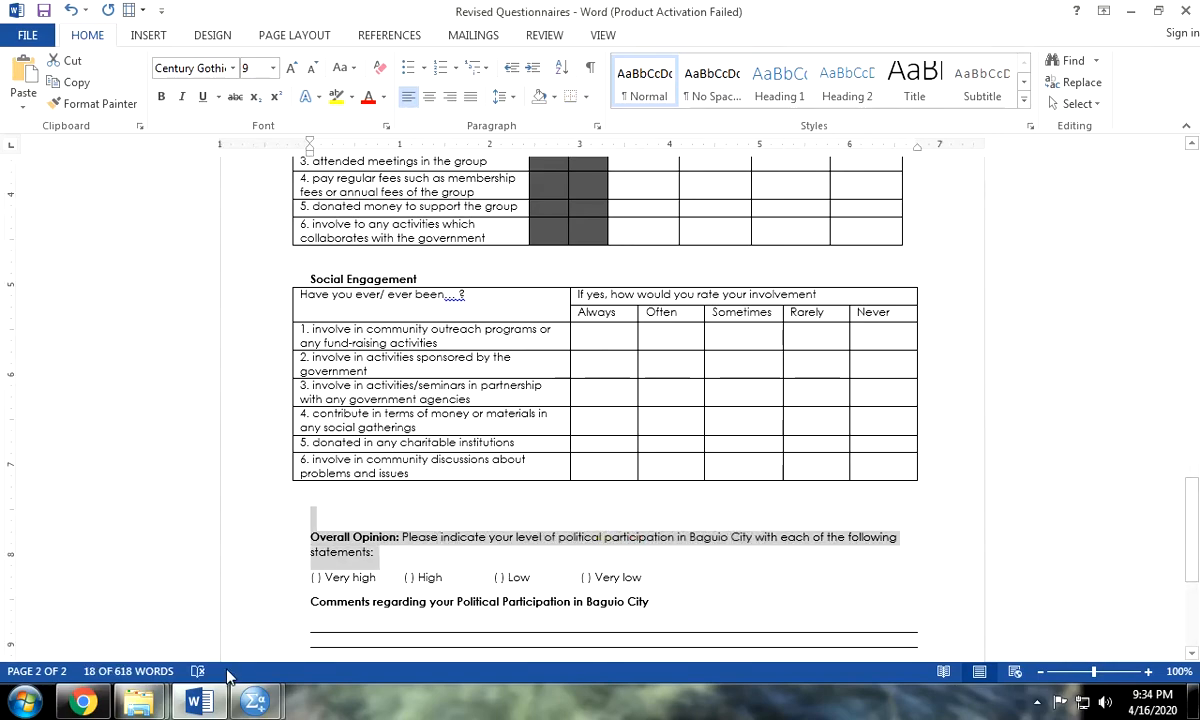
- Back in the SPSS dataset, highlight the final Overall Opinion variable from its name to its label
left_click(255, 702)
scroll(255, 480, "down", 3)
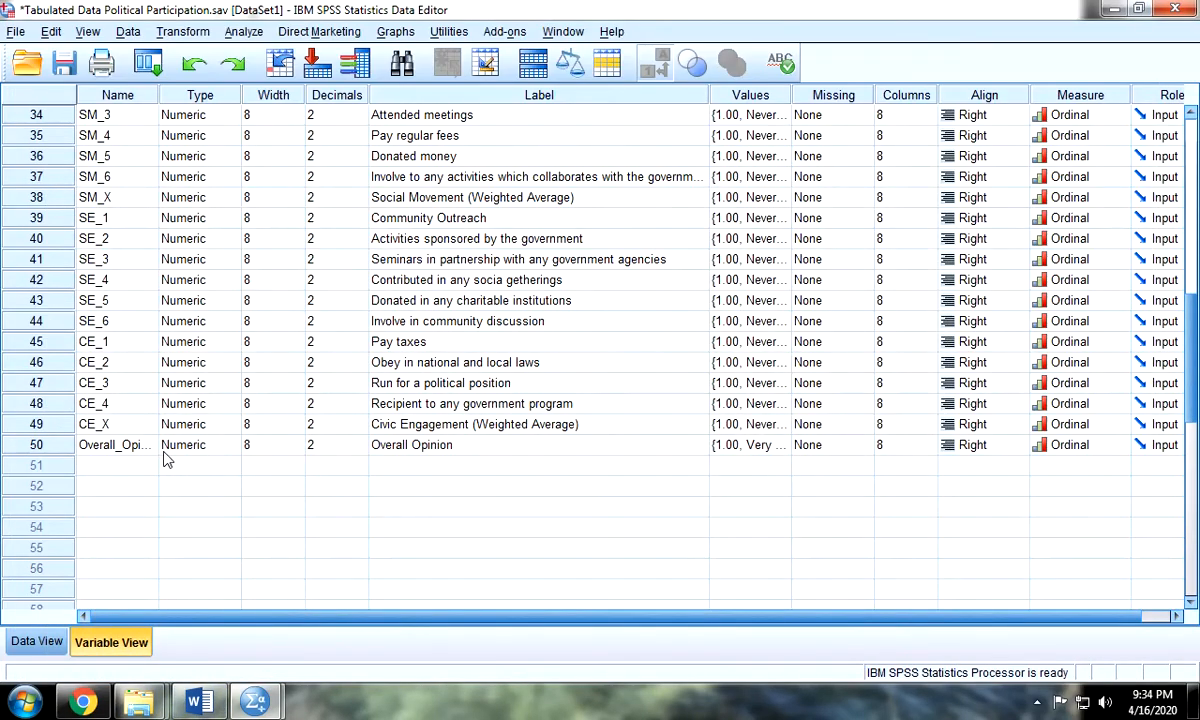
left_click_drag(140, 443, 508, 450)
scroll(598, 549, "up", 11)
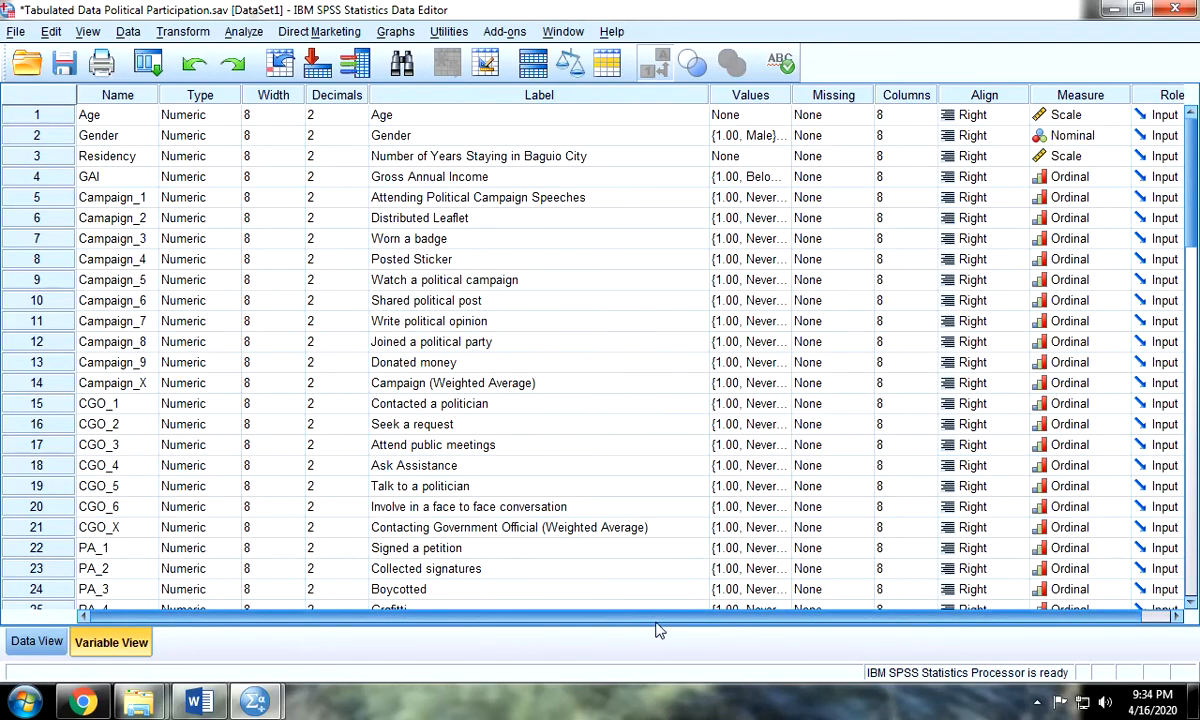
- Examine the complete variable list from Age to Overall Opinion, including the Label, Values, Measure and Role settings
left_click_drag(655, 619, 712, 620)
scroll(990, 250, "down", 3)
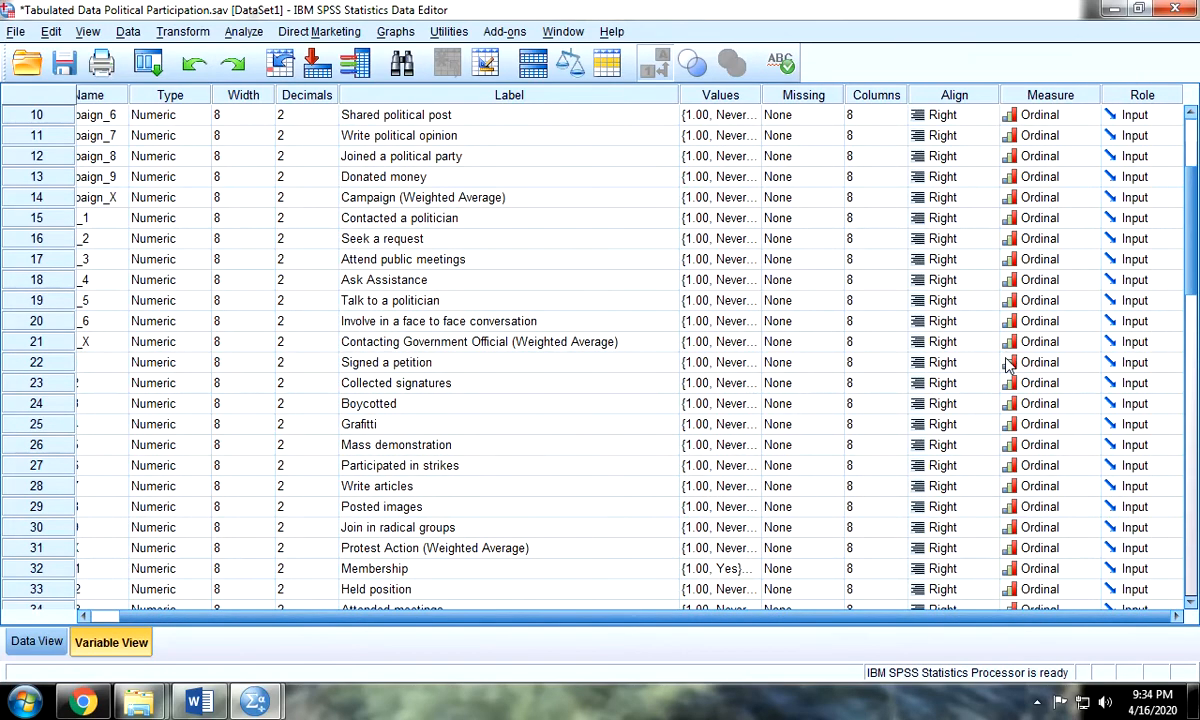
scroll(600, 335, "up", 2)
scroll(222, 193, "up", 1)
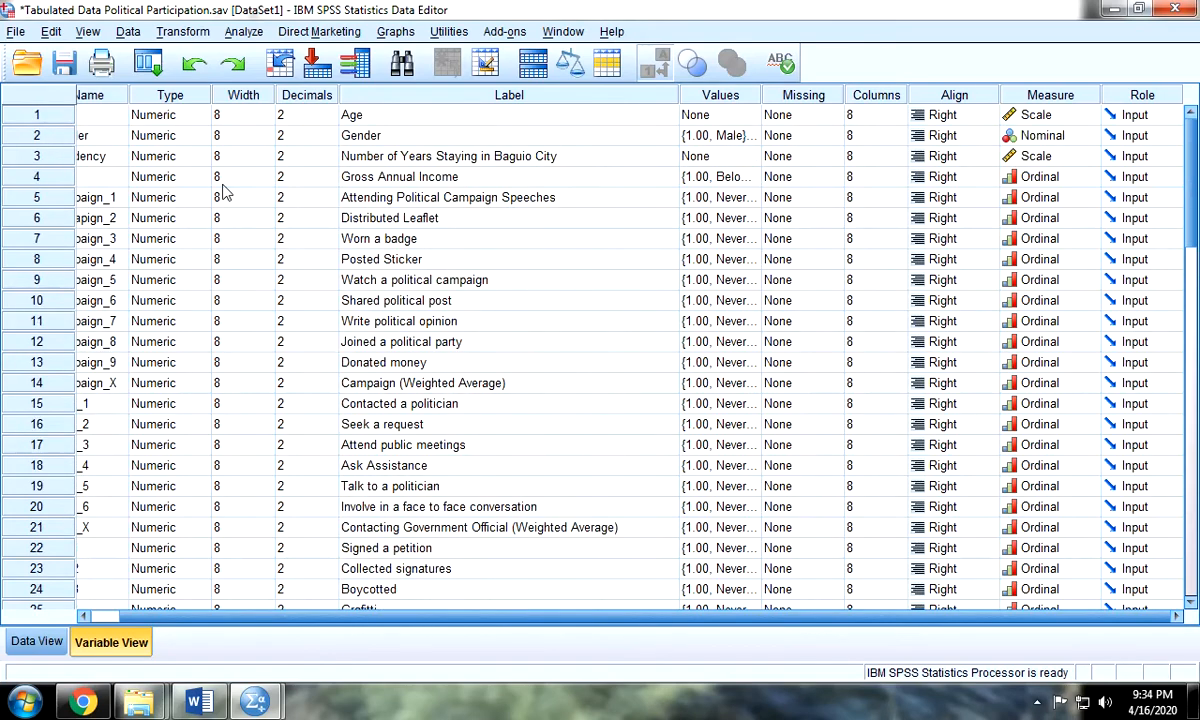
scroll(249, 220, "down", 6)
scroll(561, 610, "left", 1)
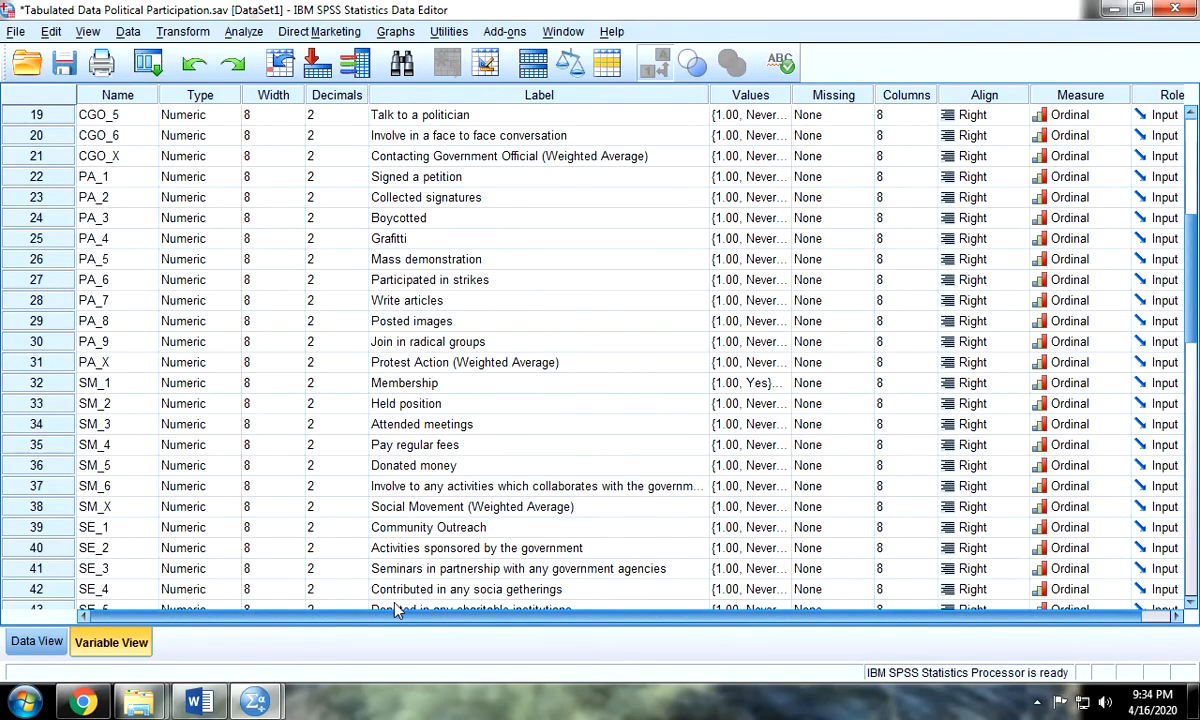
scroll(166, 570, "down", 3)
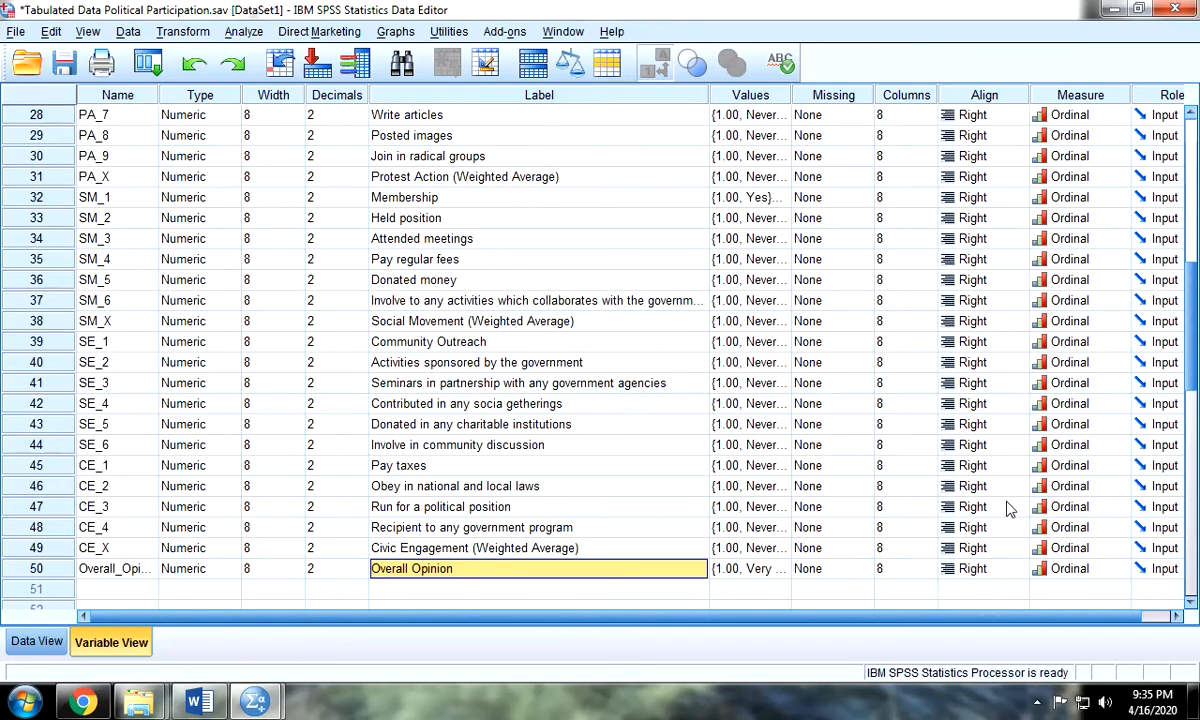
scroll(1040, 538, "up", 5)
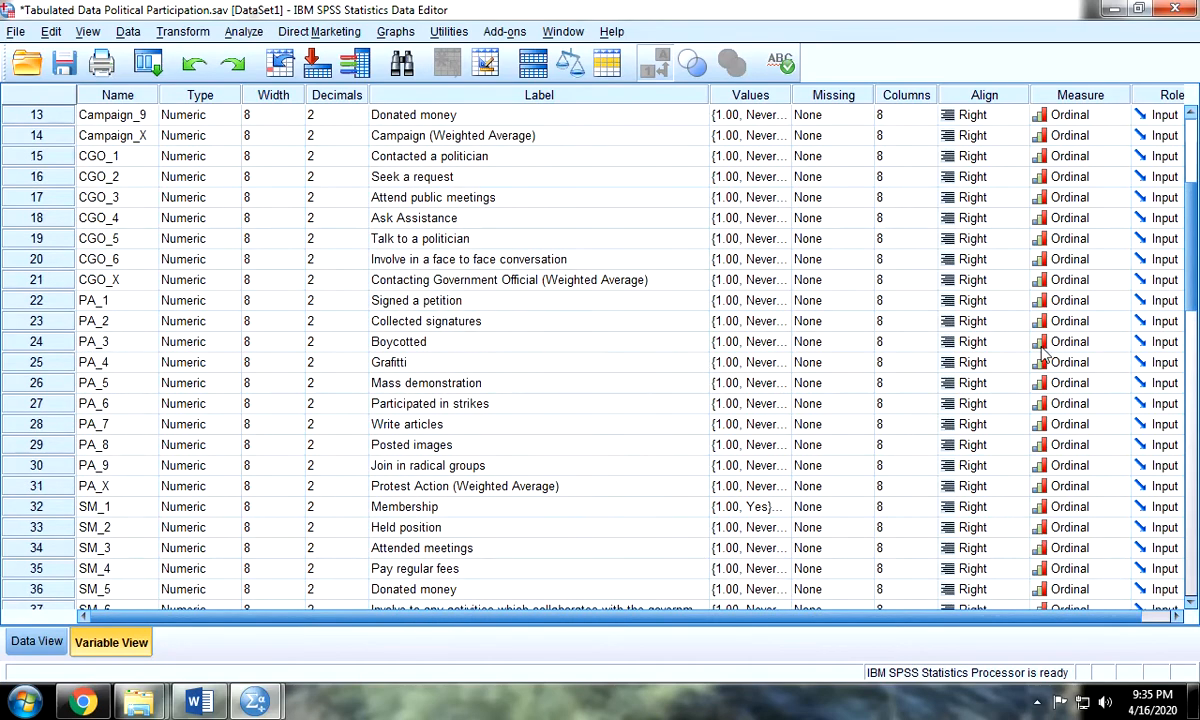
scroll(1101, 404, "up", 4)
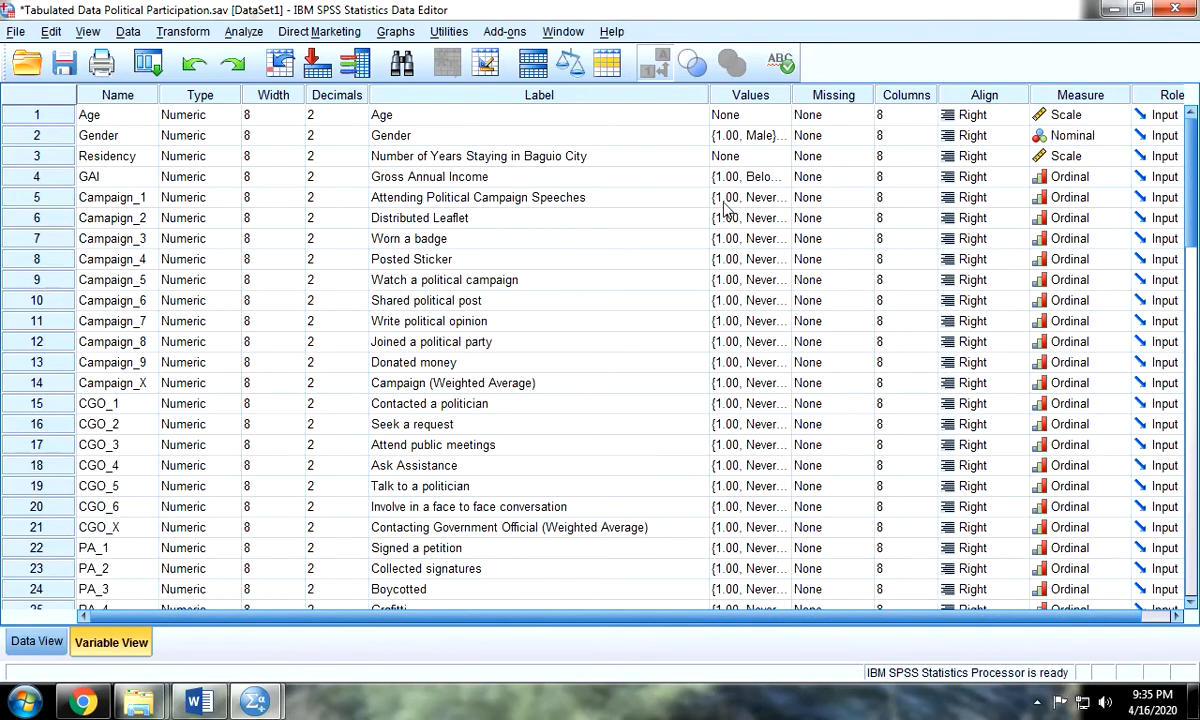
scroll(727, 205, "down", 12)
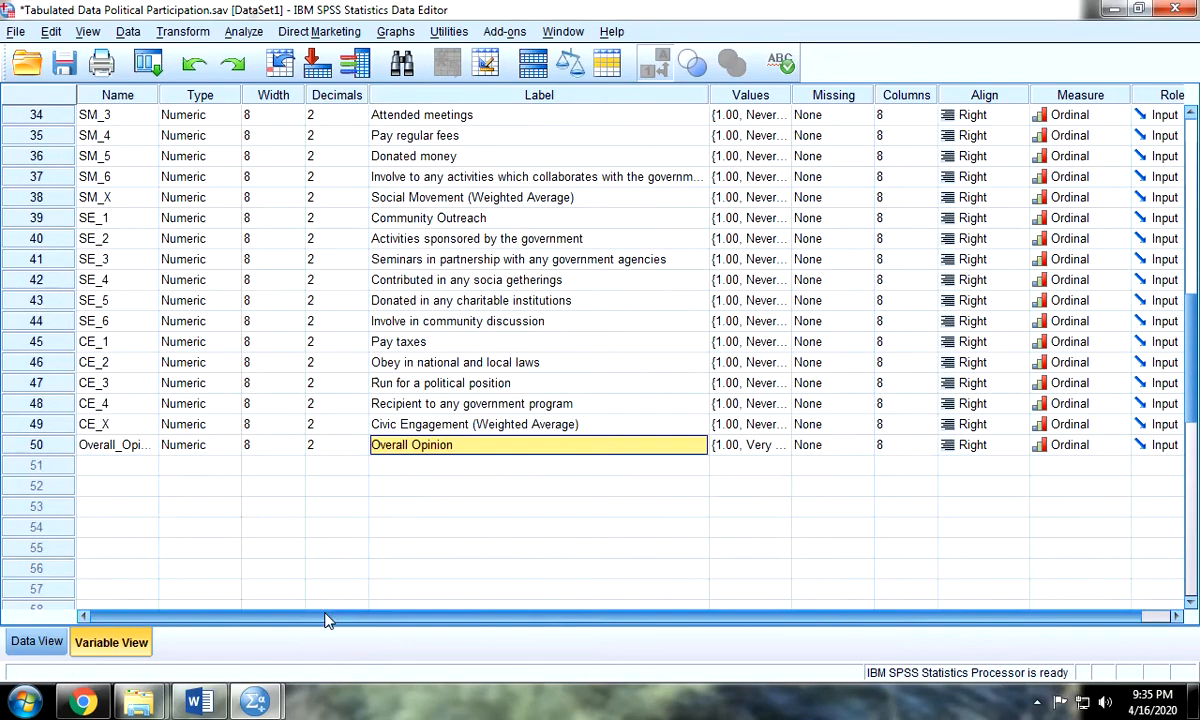
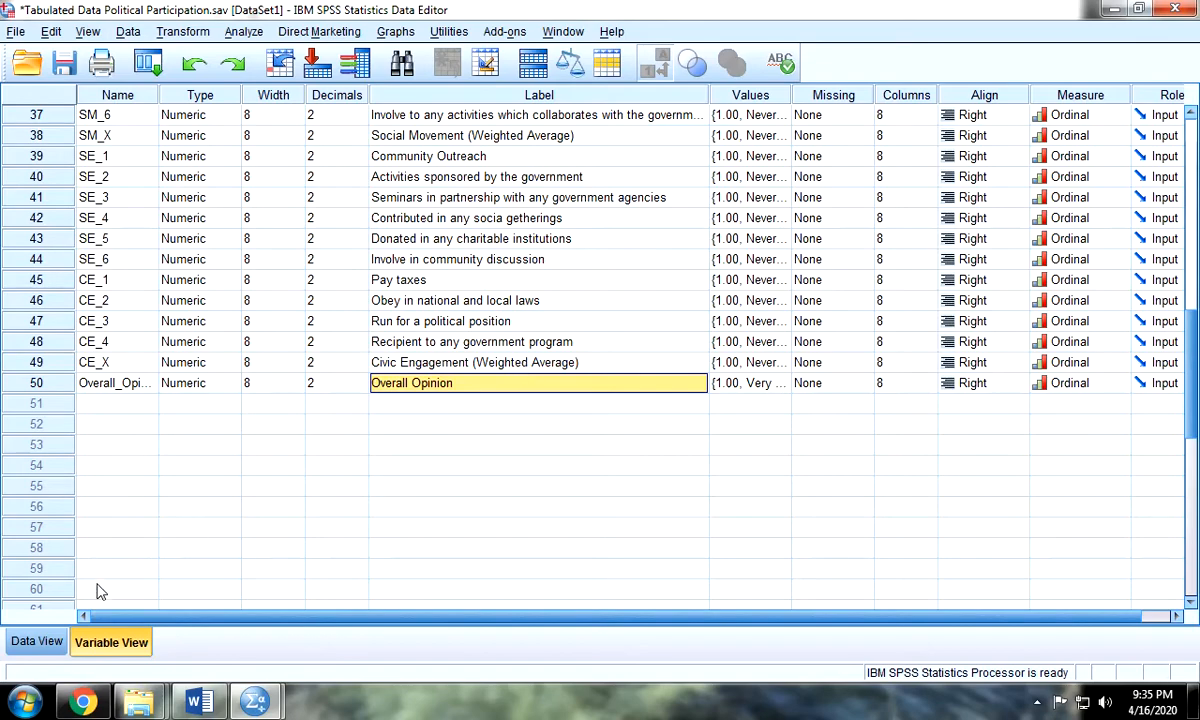
- Look at the recorded survey responses in Data View, and switch to the variable definitions of the Untitled1 dataset
left_click(37, 642)
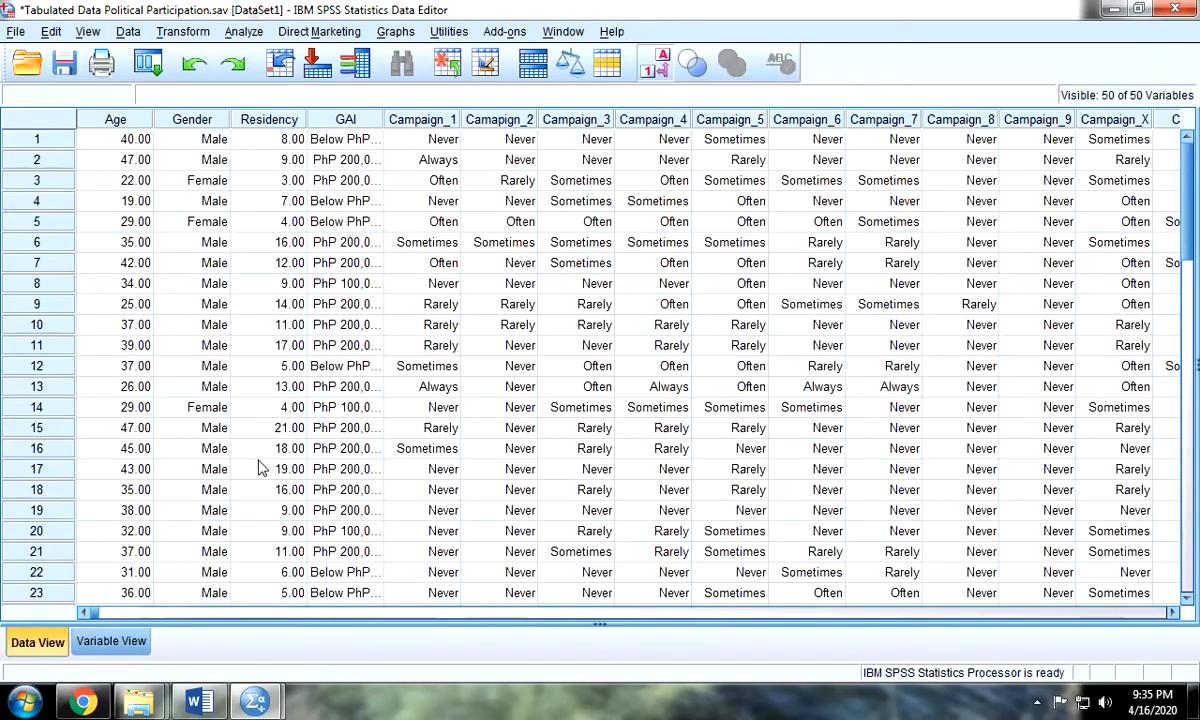
mouse_move(255, 700)
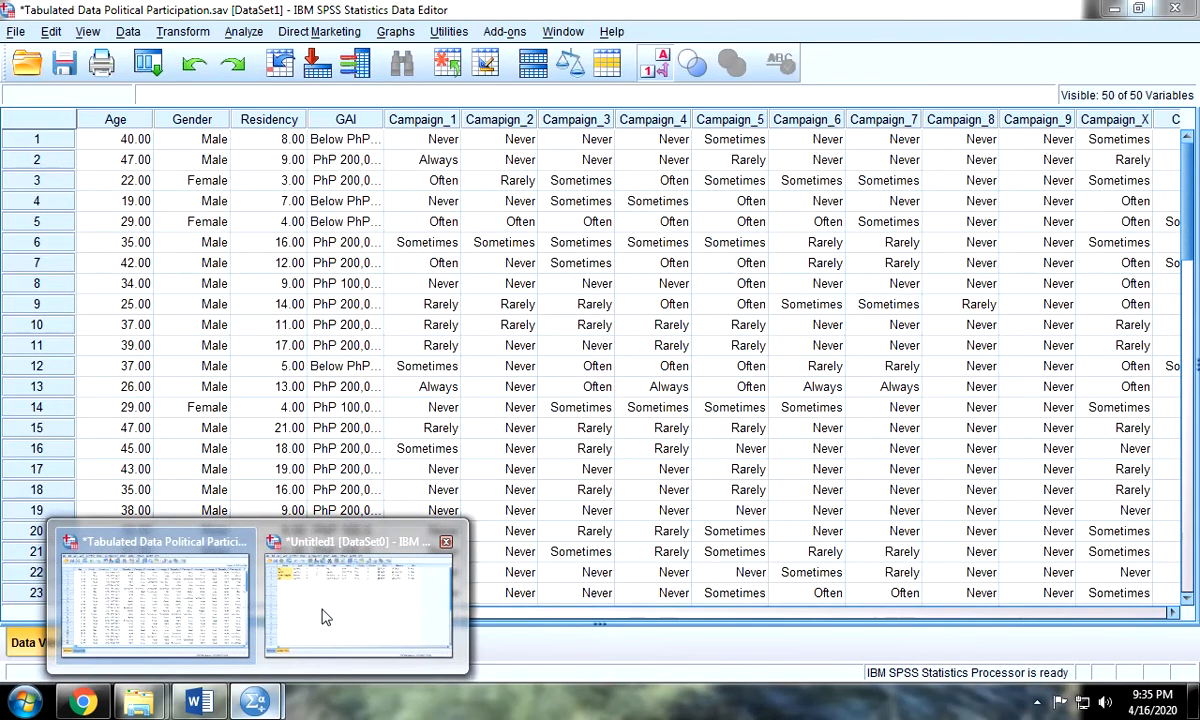
left_click(331, 607)
left_click(288, 197)
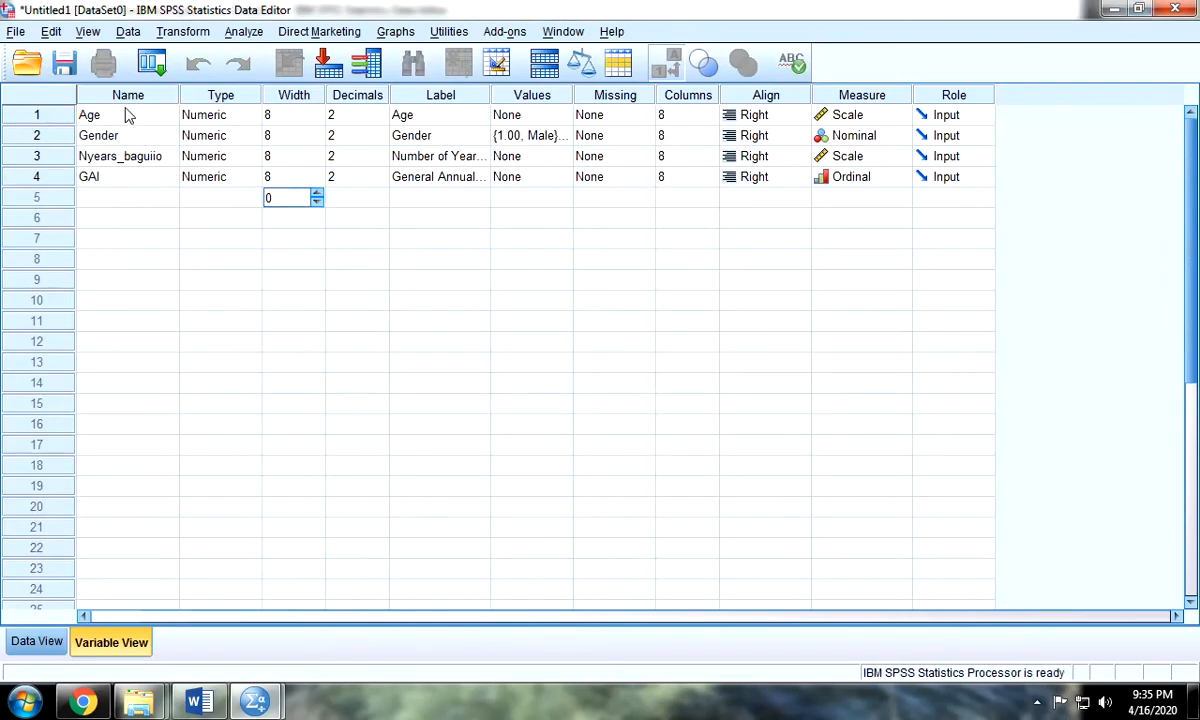
- Highlight the variable names Age, Gender, Nyears_baguiio and GAI, and compare them with the column headings in Data View
left_click_drag(127, 116, 158, 156)
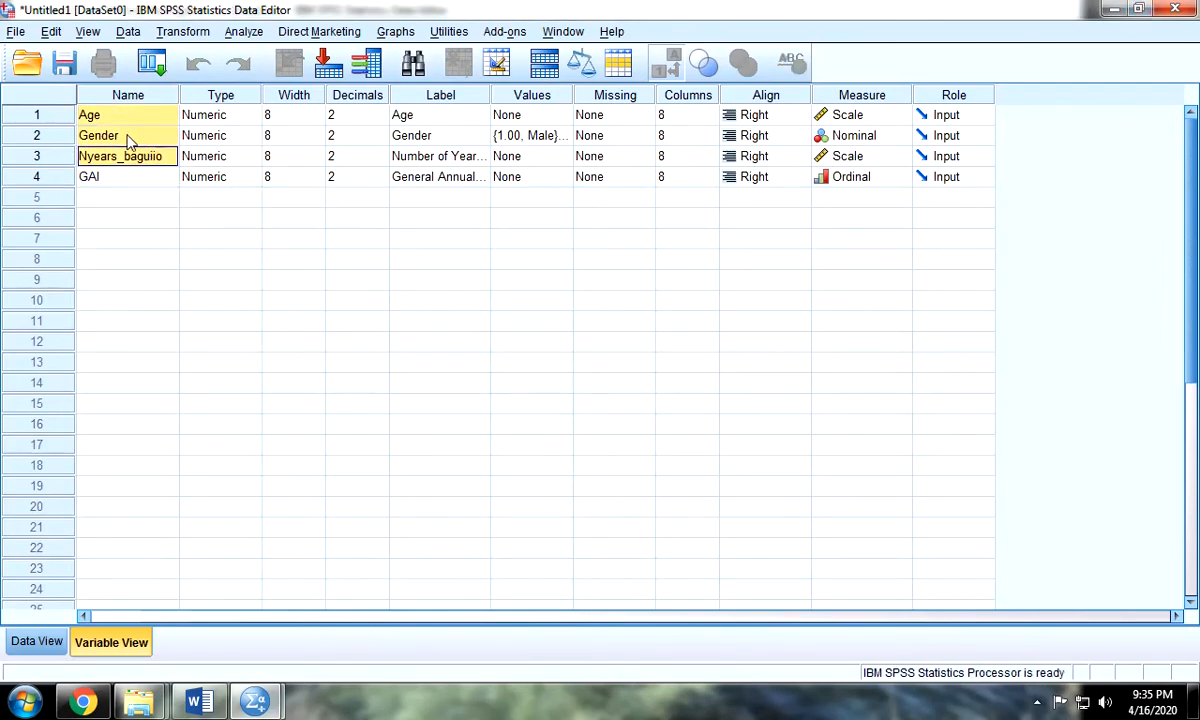
left_click(128, 140)
left_click(124, 160)
left_click(121, 180)
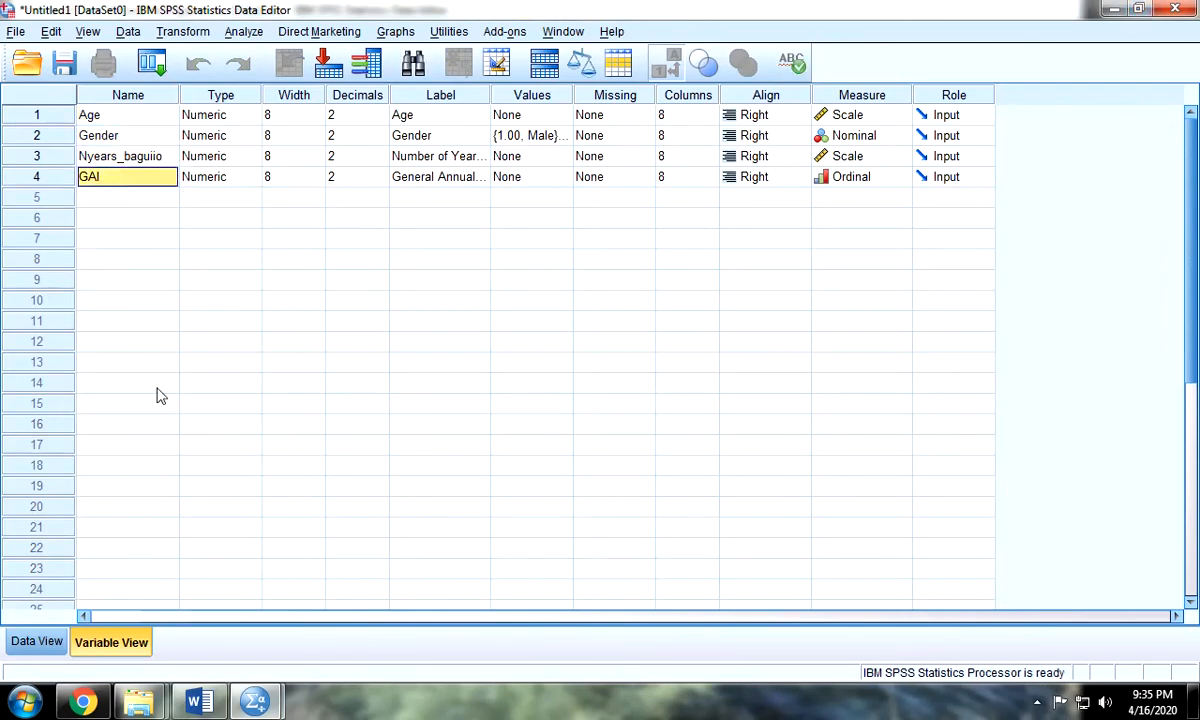
left_click(37, 641)
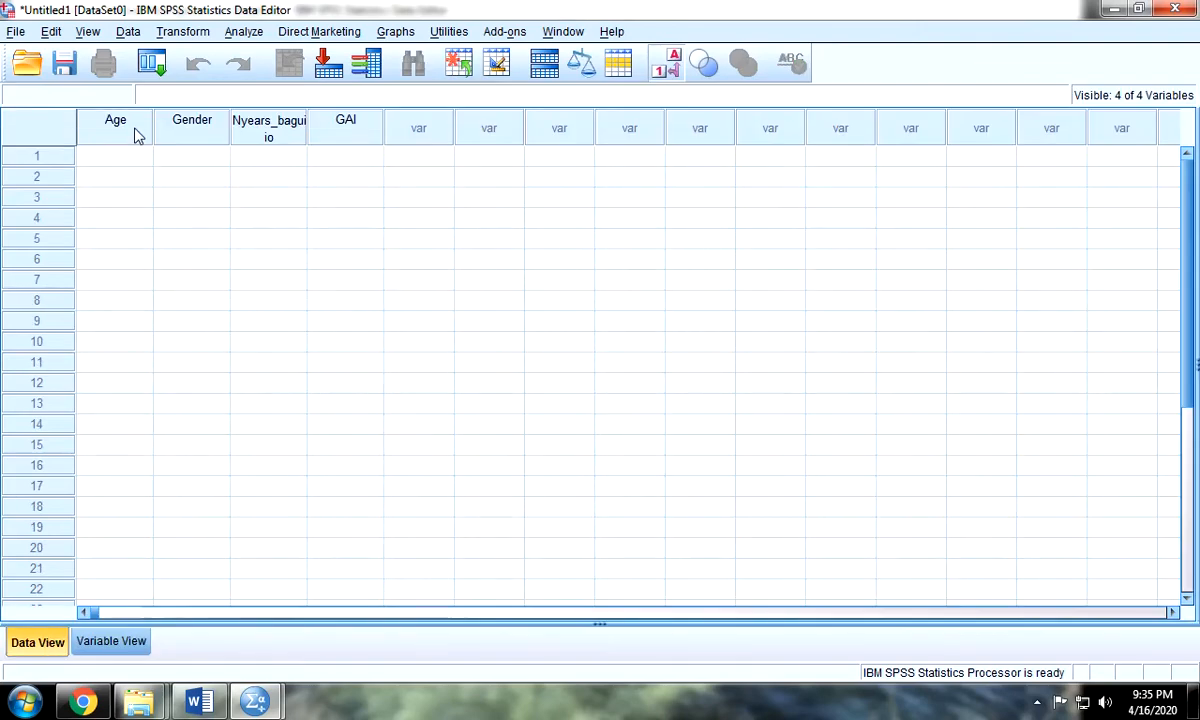
left_click(108, 640)
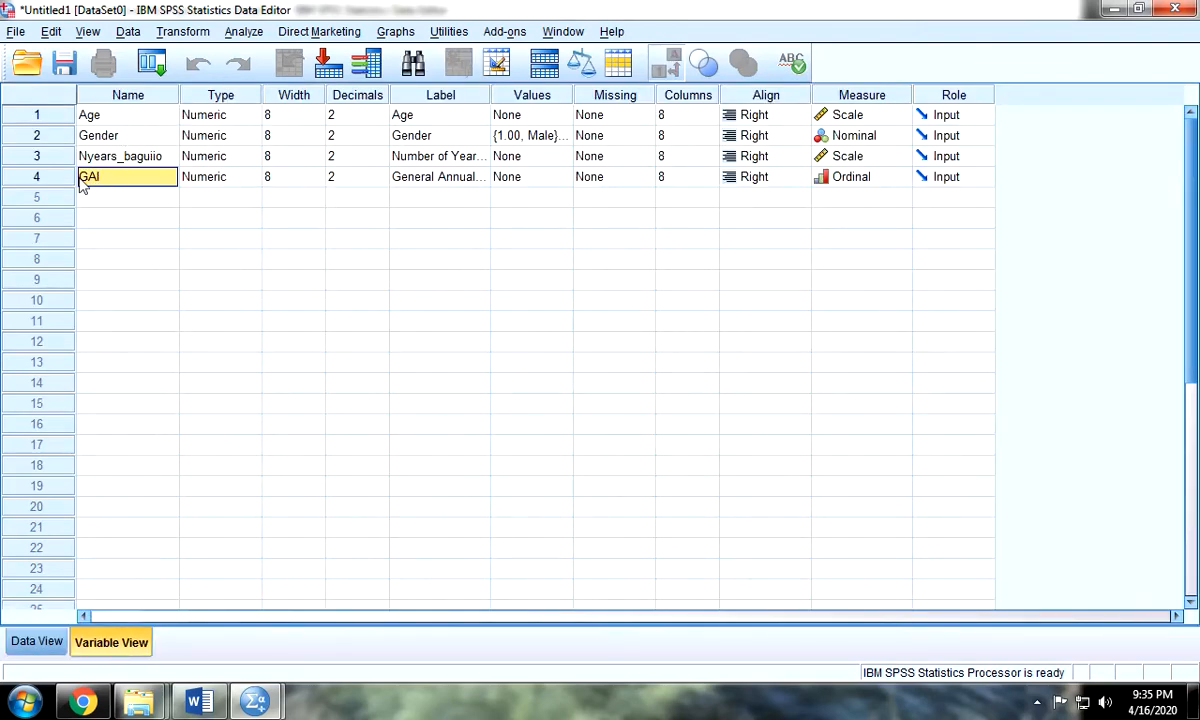
- Highlight the Name and Label columns, check which one supplies the Data View headings, and return to the variable definitions
left_click(120, 95)
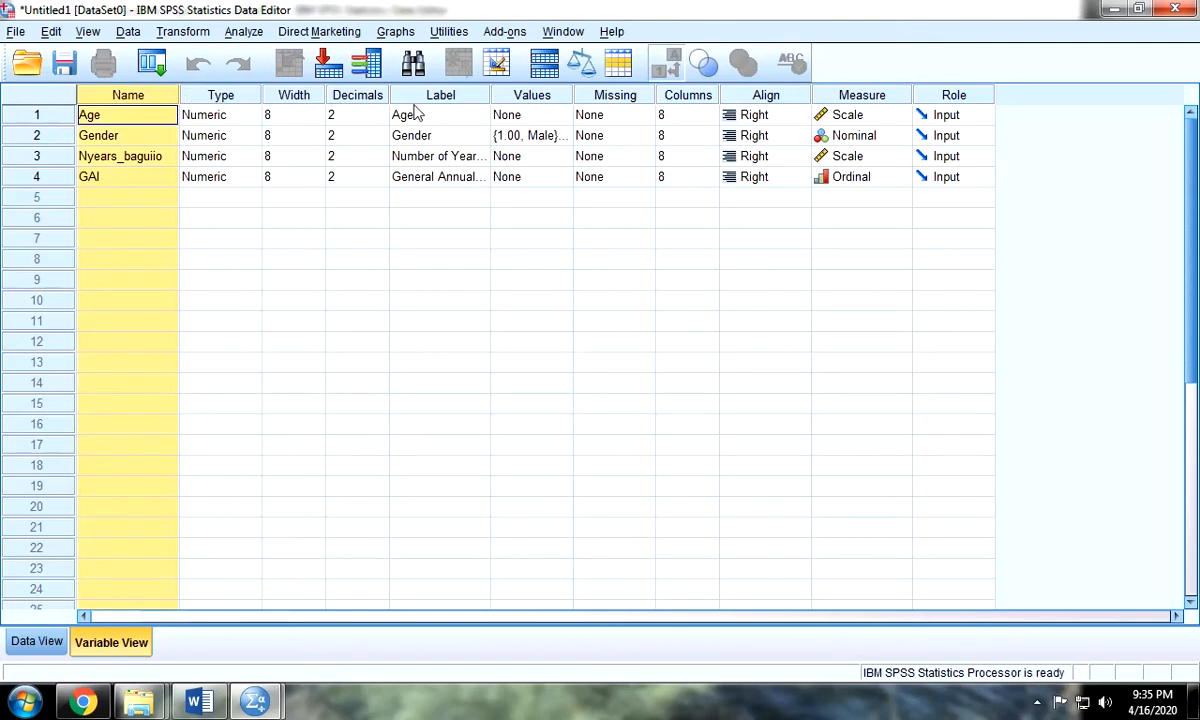
left_click(462, 96)
left_click(37, 641)
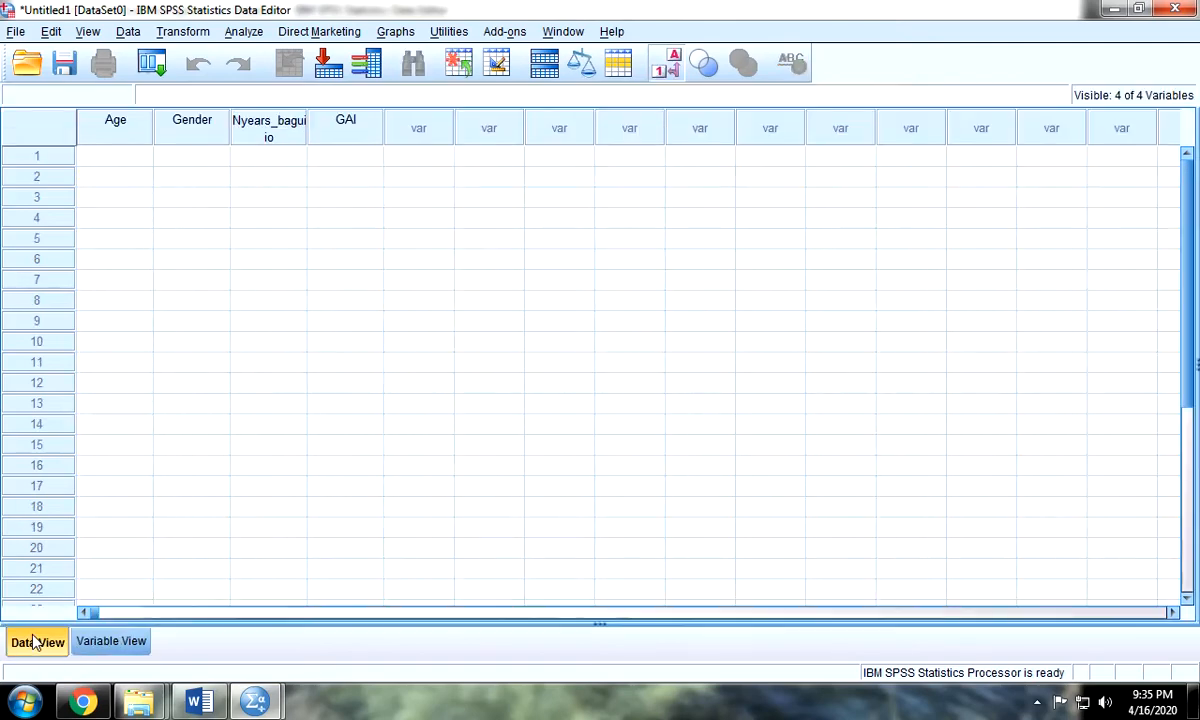
left_click(121, 641)
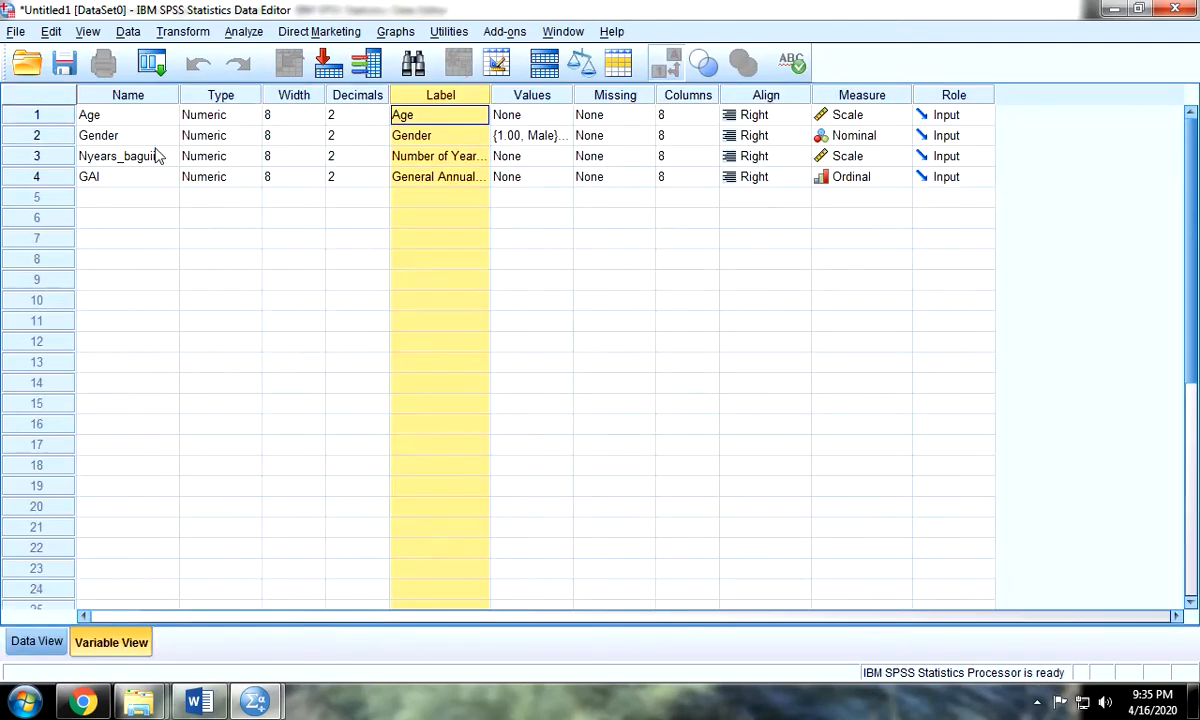
- Highlight the Name column once more, and select the matching GAI column in Data View
left_click(150, 95)
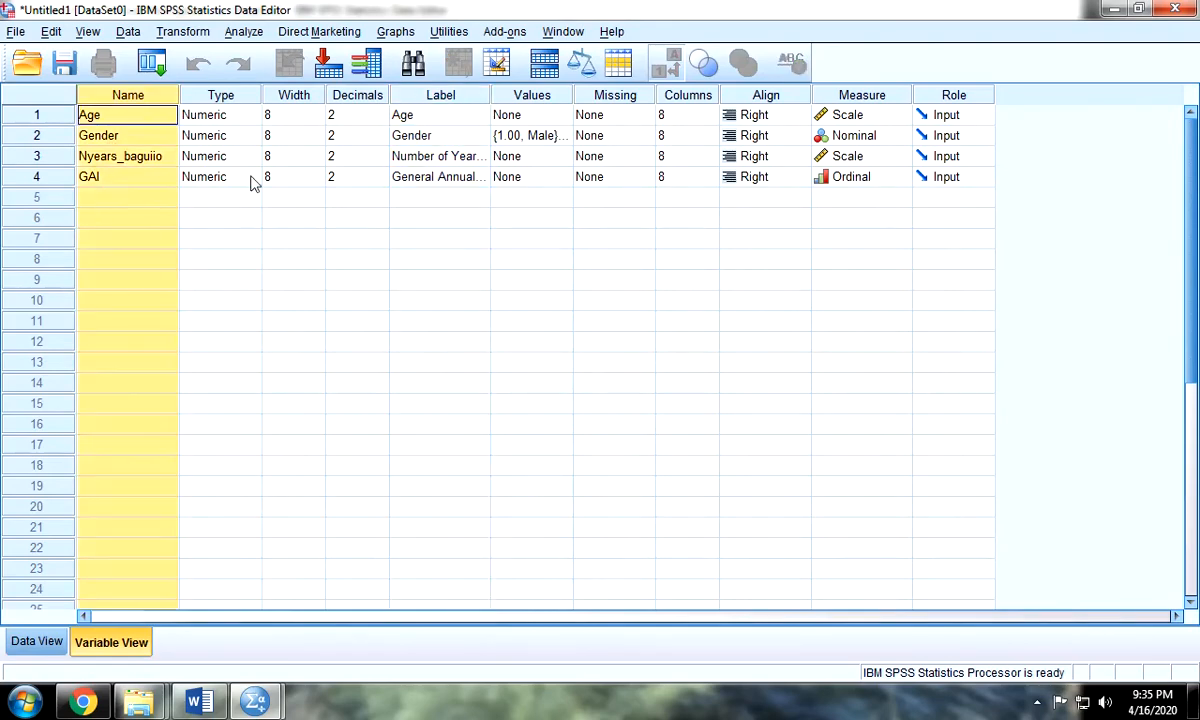
left_click(14, 641)
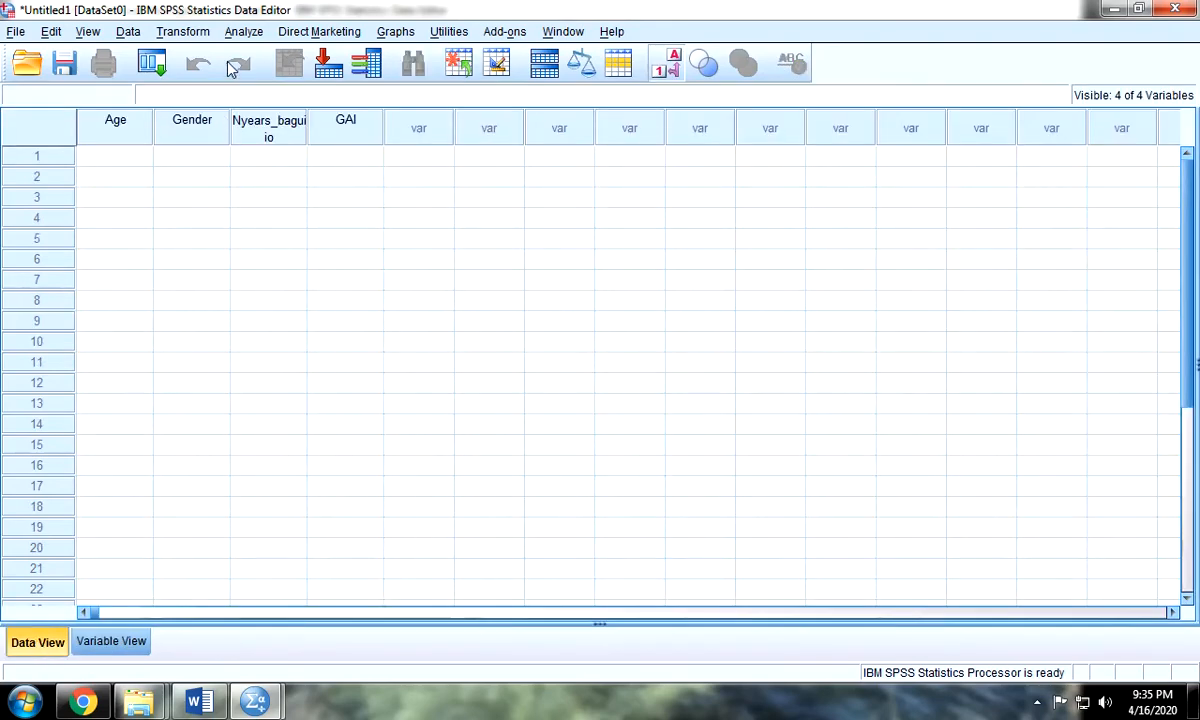
left_click(333, 135)
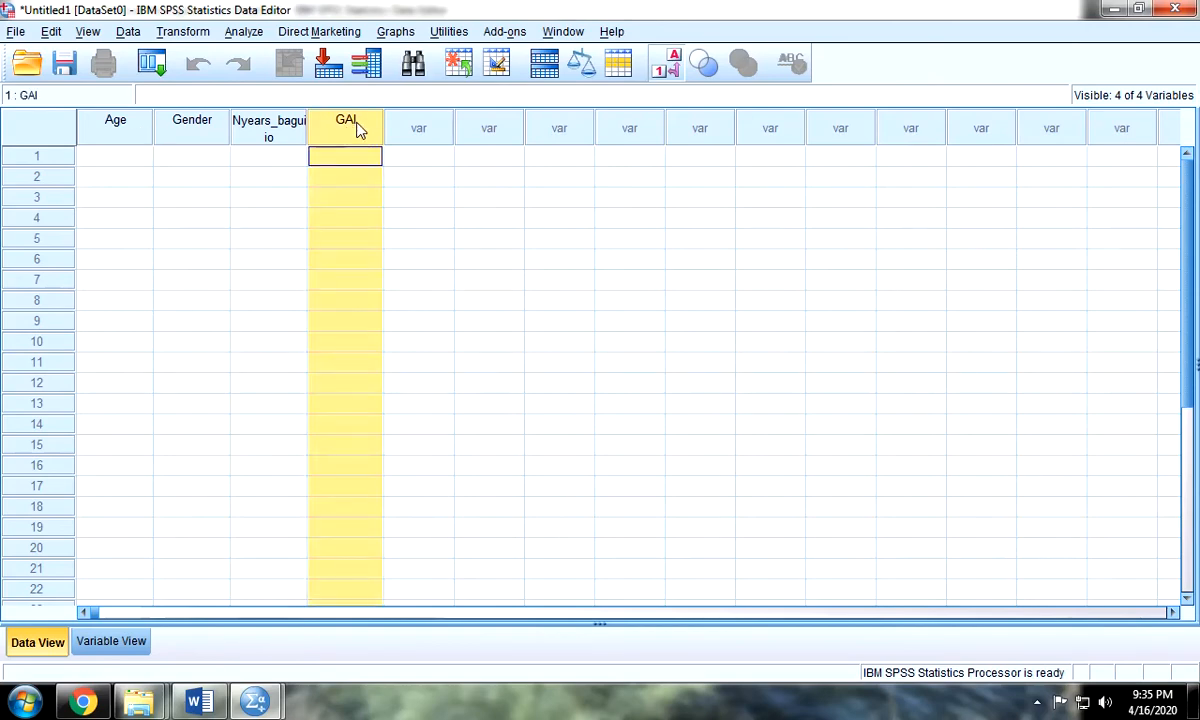
- Select the first empty Age cell, and highlight the rows of cases 1 and 2
left_click(108, 156)
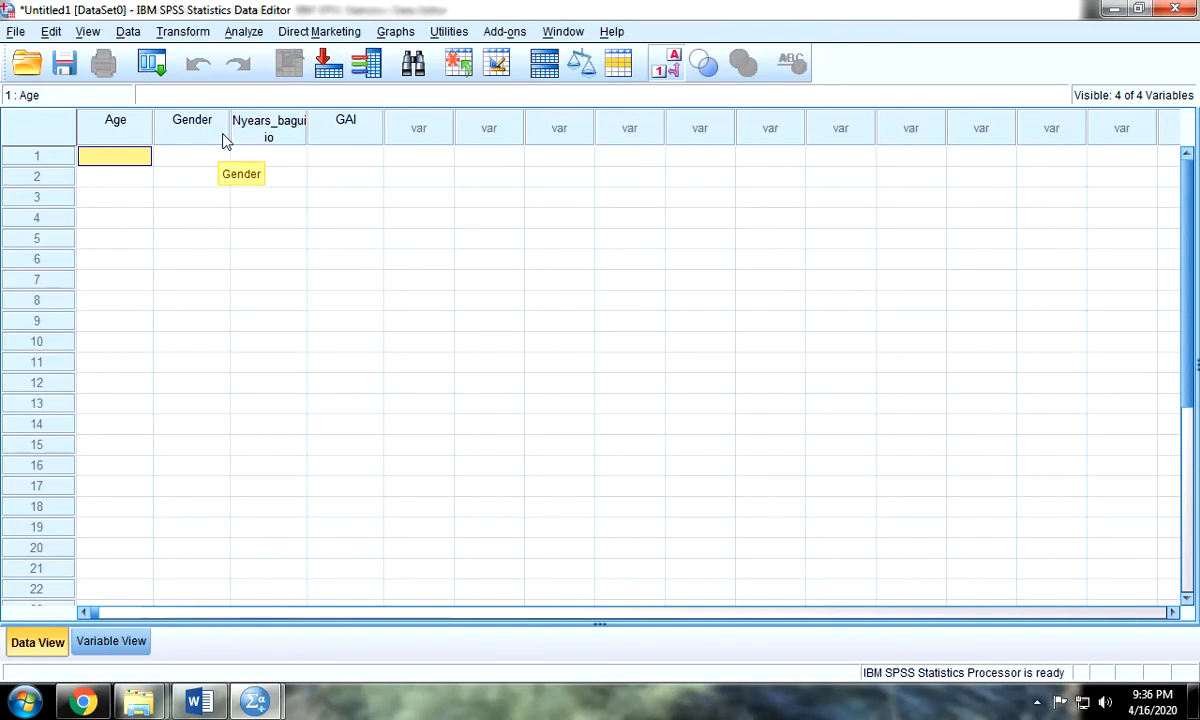
left_click(44, 158)
left_click(46, 179)
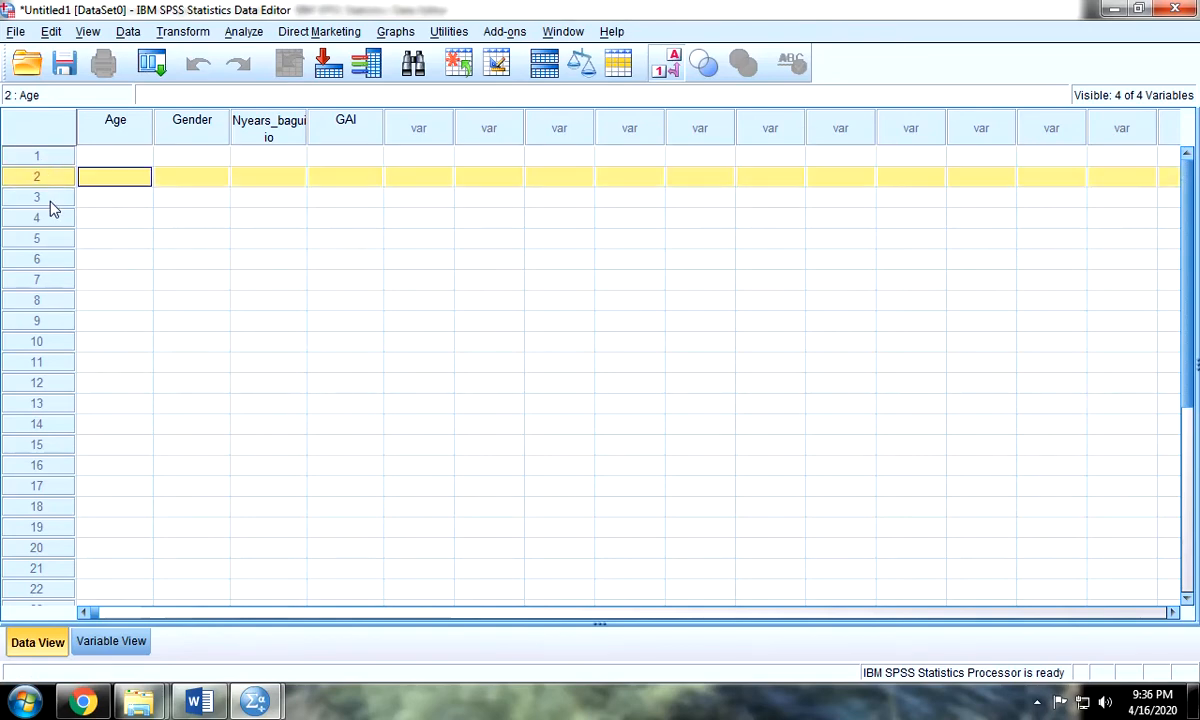
- Highlight the row of case 3, and enter age 12 and gender code 2 for case 1
left_click(50, 201)
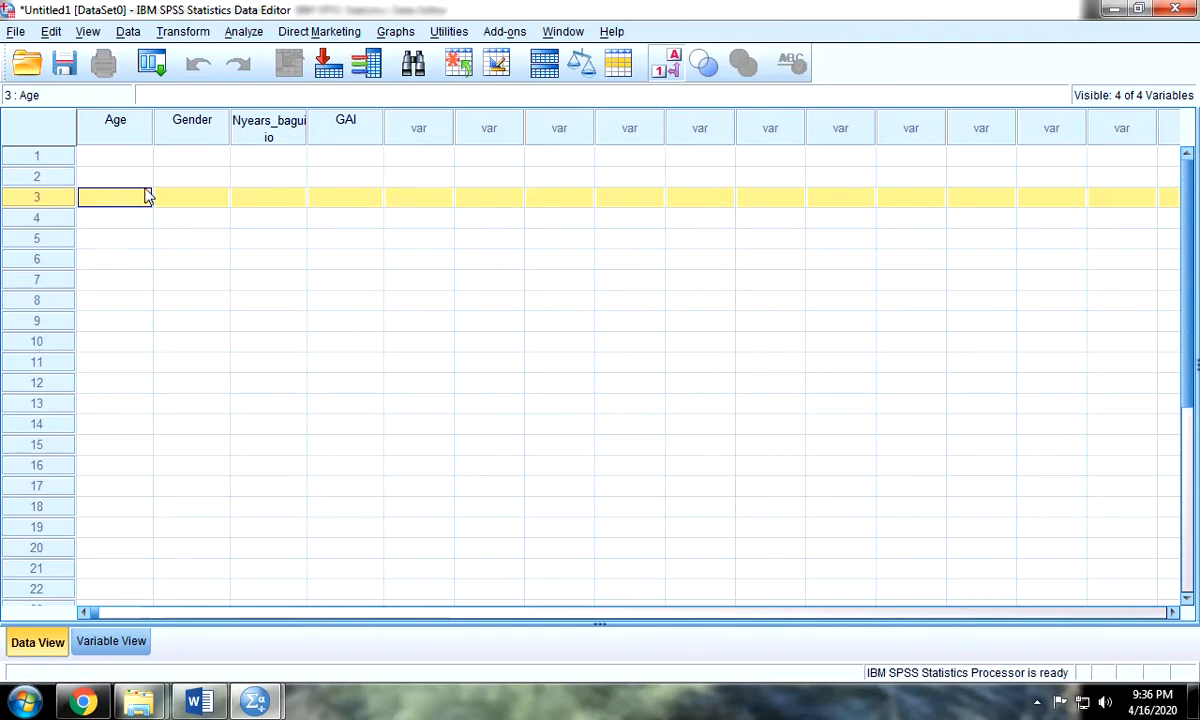
left_click(52, 156)
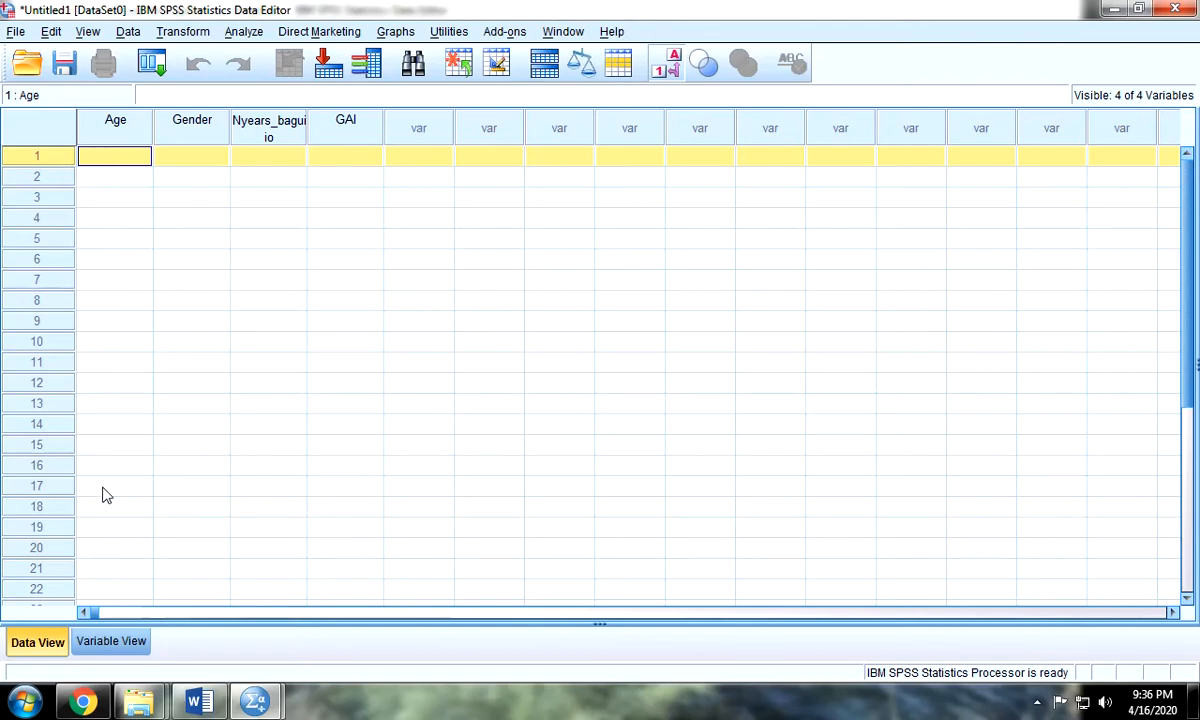
type("12")
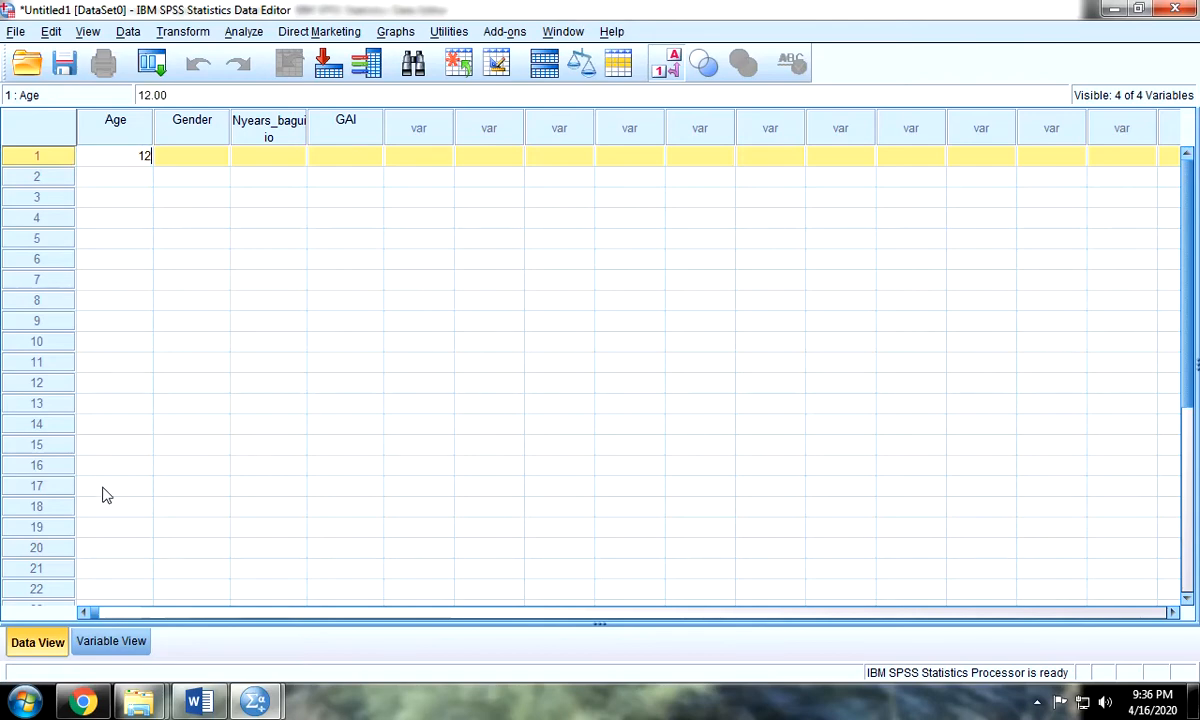
left_click(207, 156)
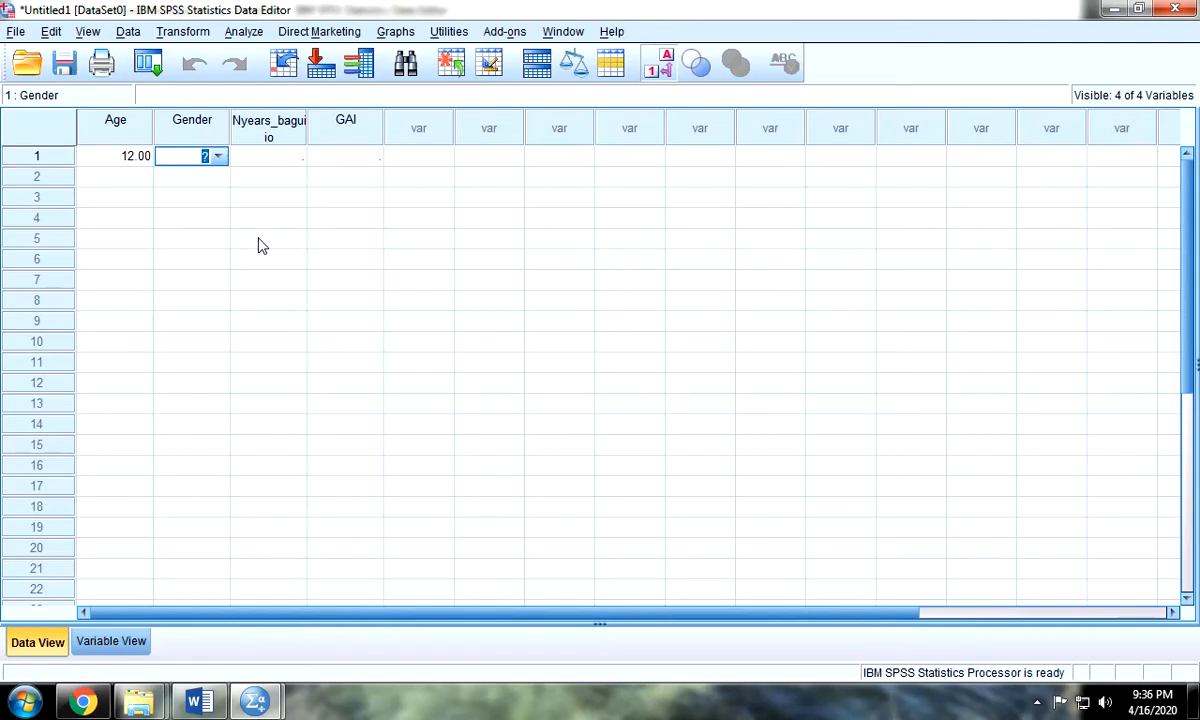
type("2")
key("Tab")
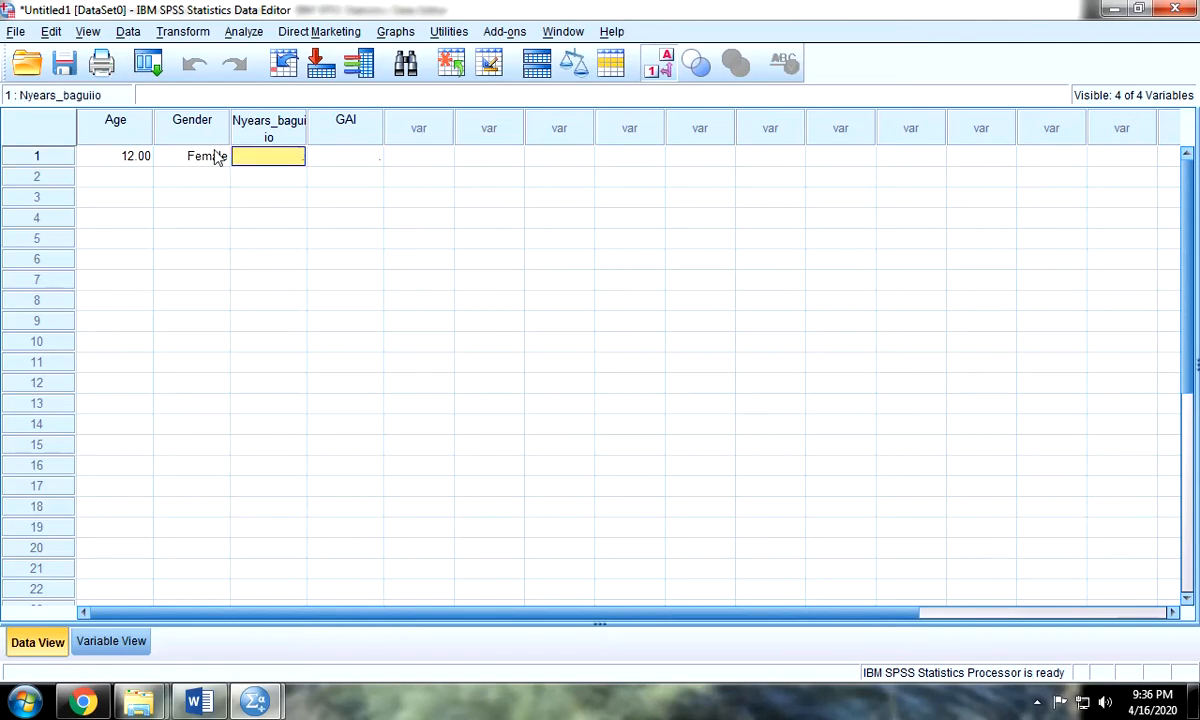
- Check the value labels defined for Gender, and compare them with case 1's Gender cell in Data View
left_click(122, 640)
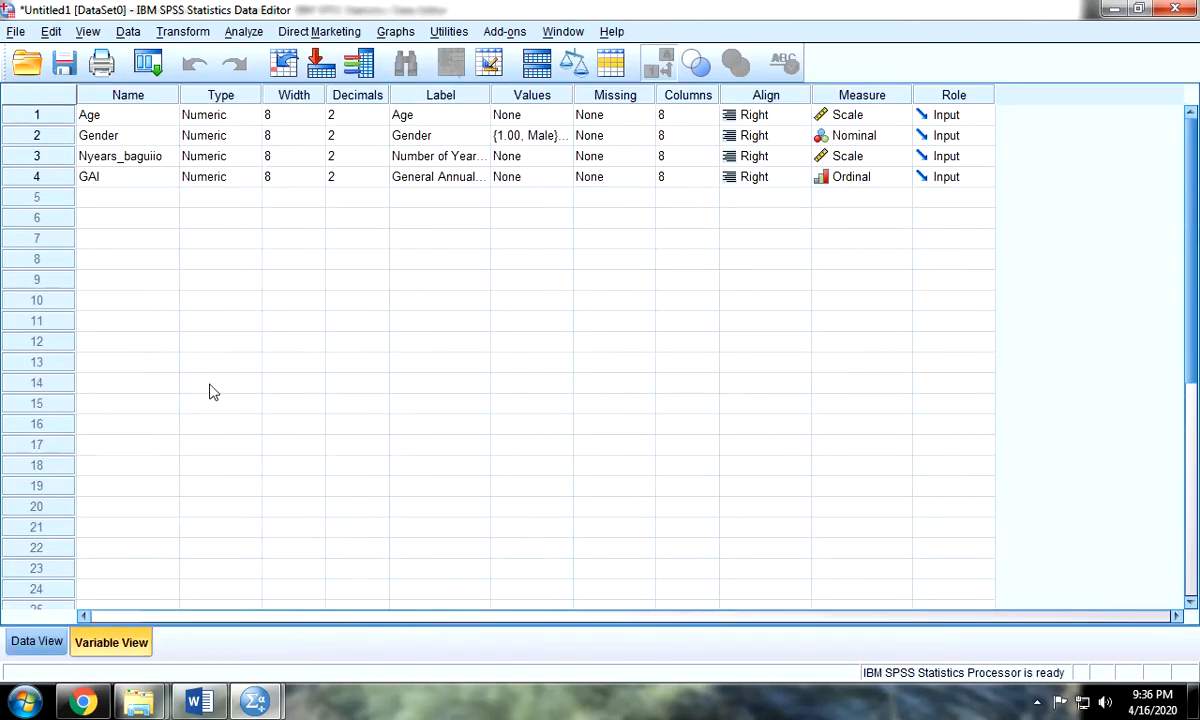
left_click(560, 136)
left_click(564, 136)
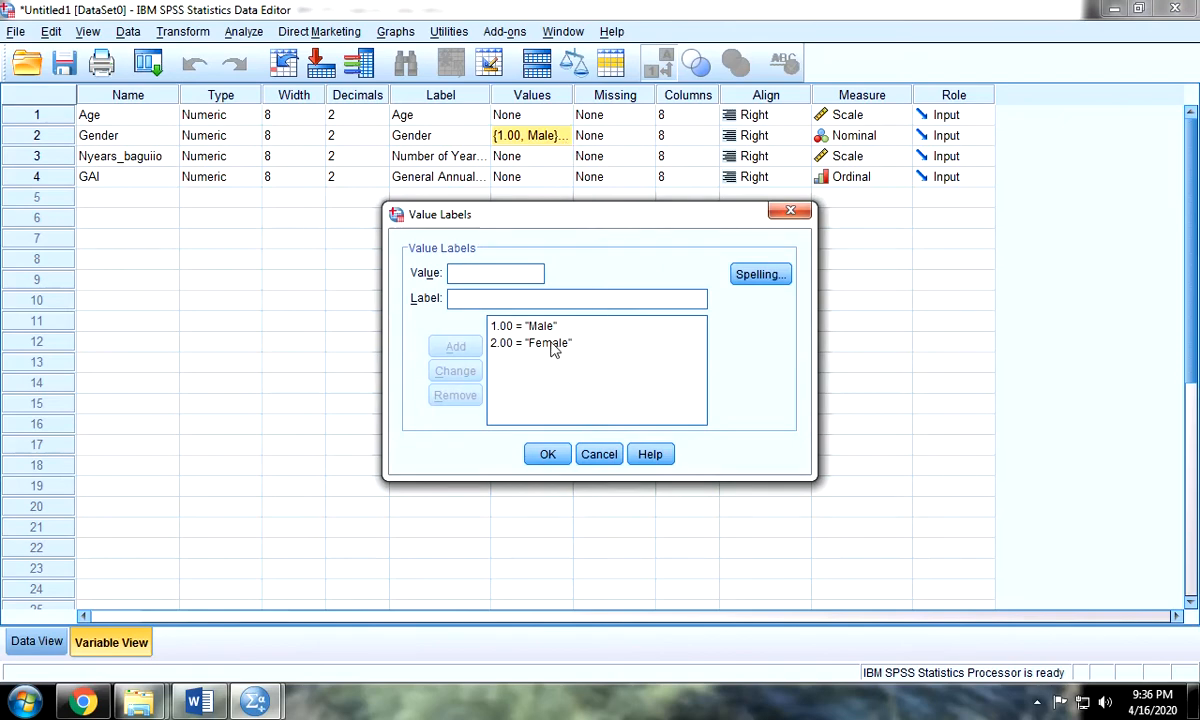
left_click(790, 211)
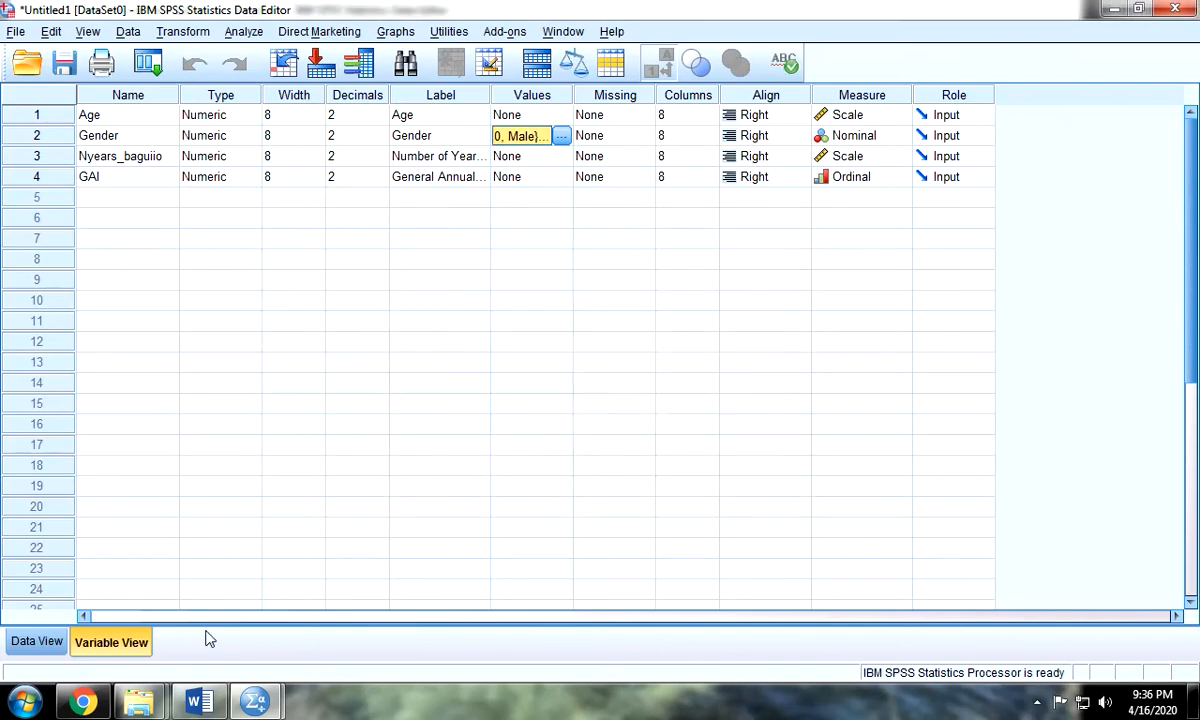
left_click(24, 645)
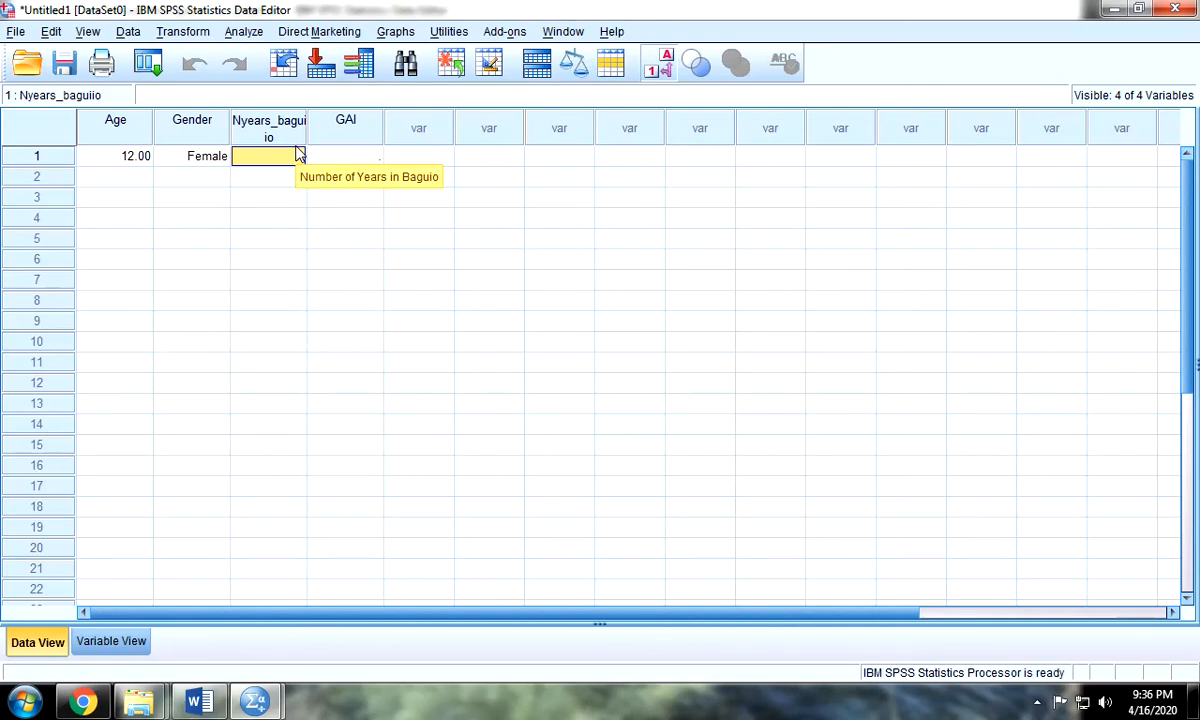
key("Left")
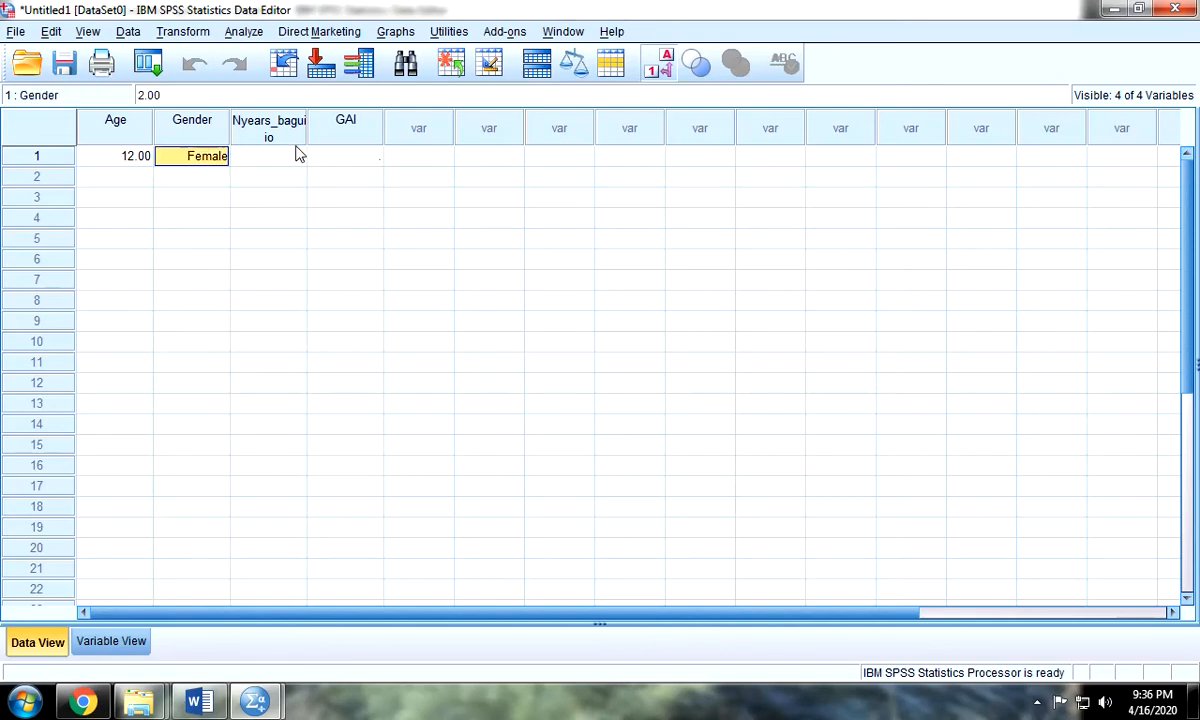
- Enter 12 as case 1's number of years in Baguio
left_click(245, 156)
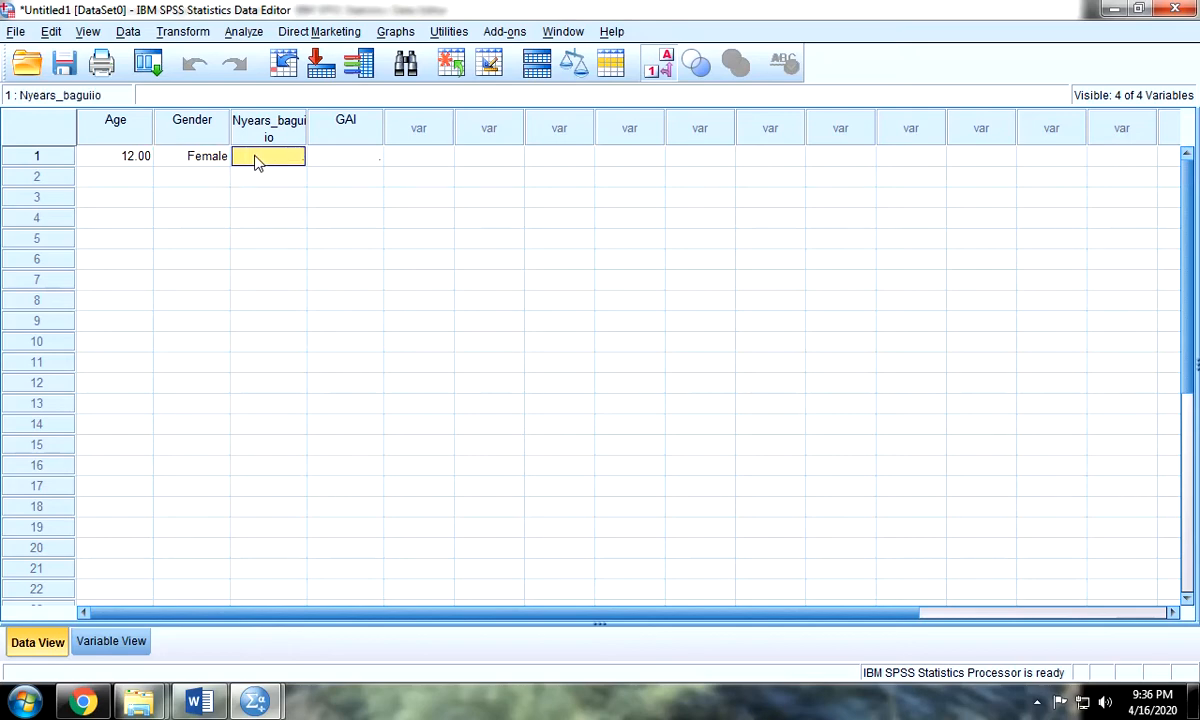
type("12")
key("Tab")
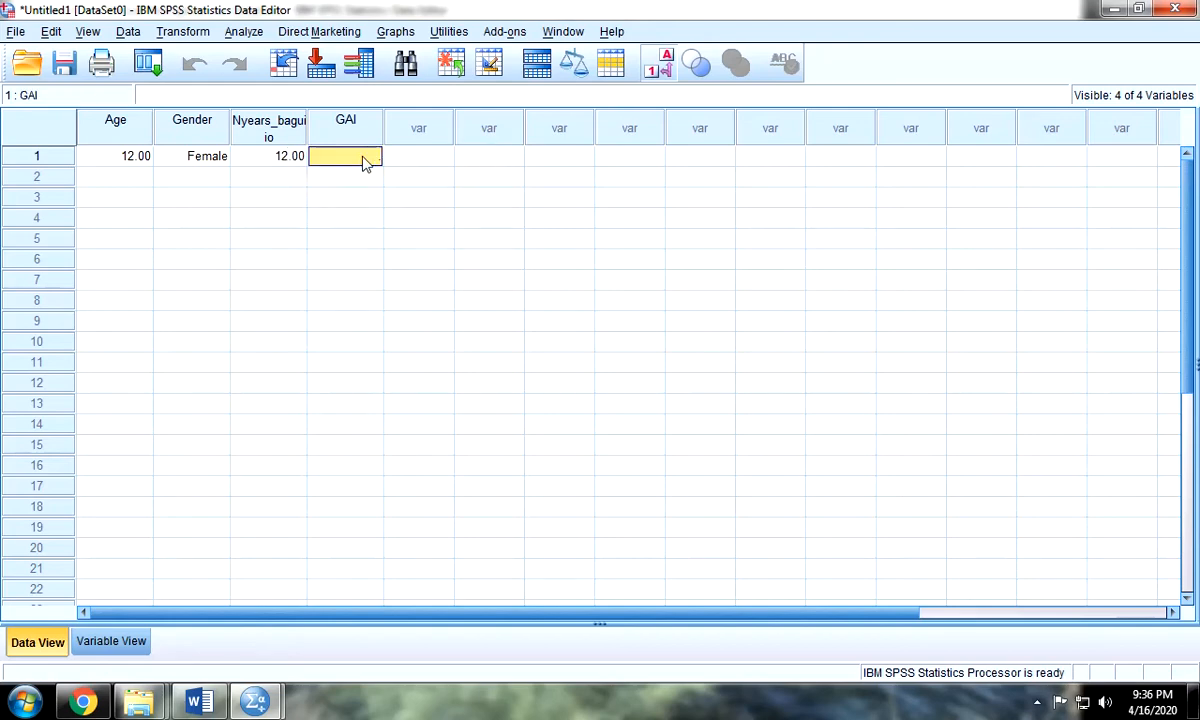
- Consult the gross annual income brackets in the Word questionnaire, and enter 1 as case 1's GAI in the untitled SPSS dataset
left_click(199, 701)
scroll(563, 485, "up", 20)
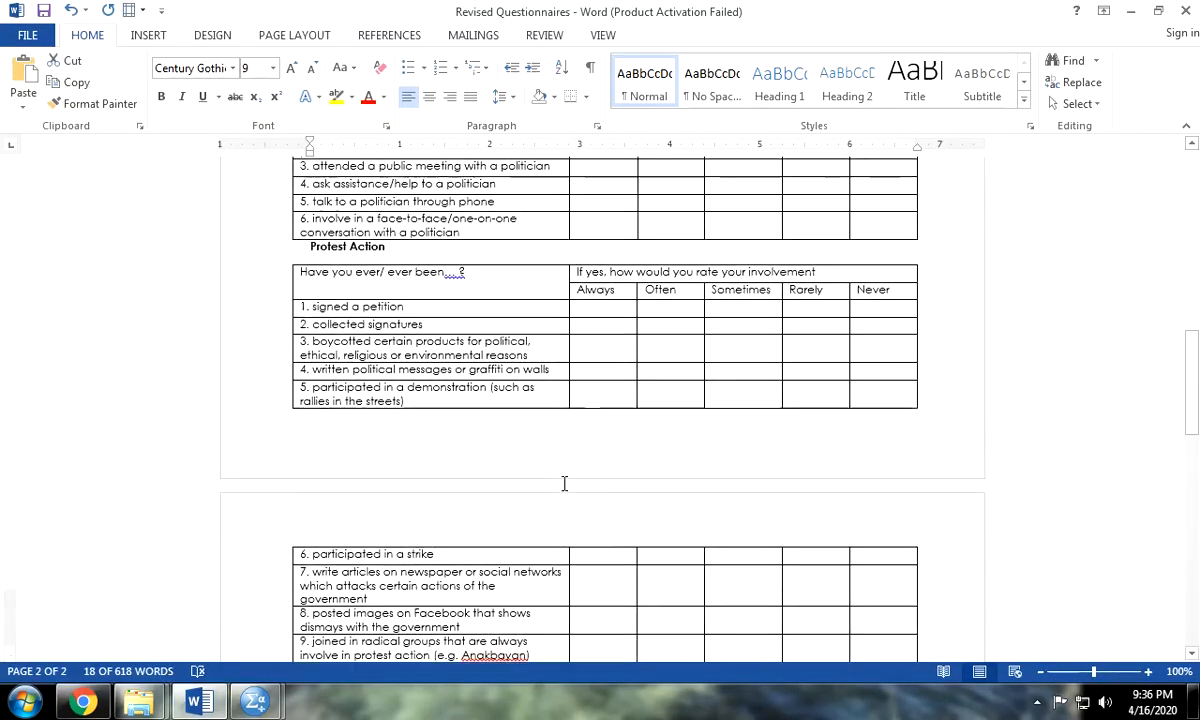
scroll(562, 483, "up", 8)
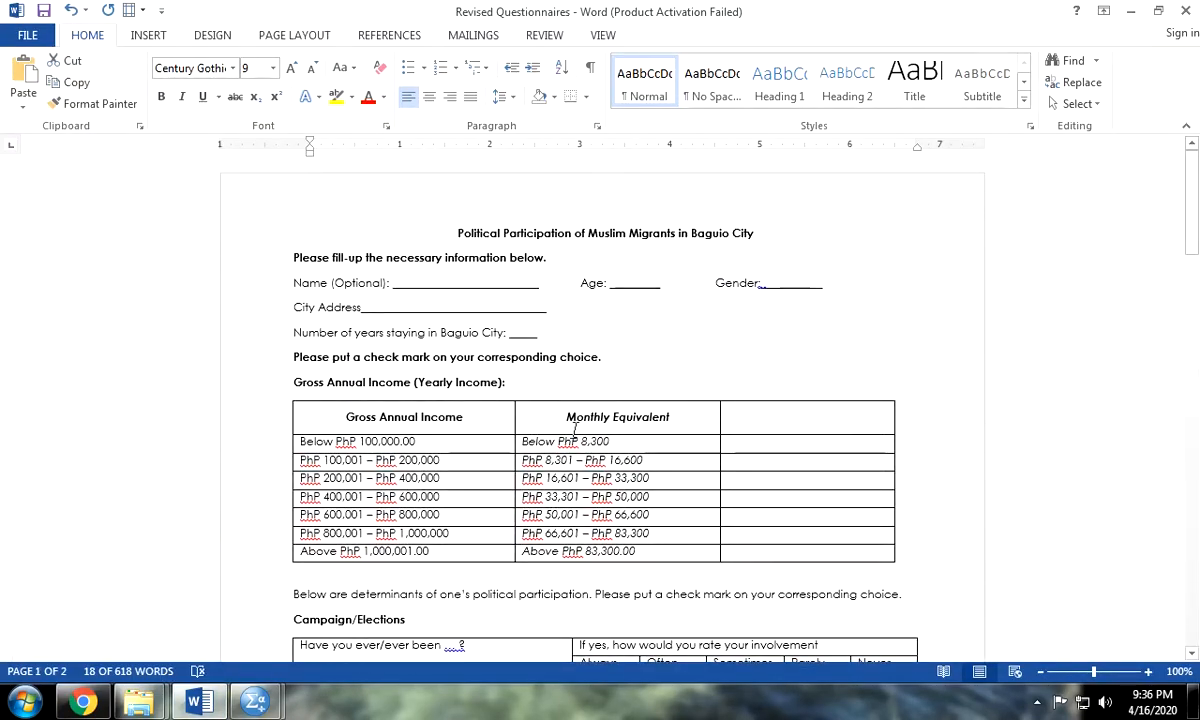
mouse_move(255, 701)
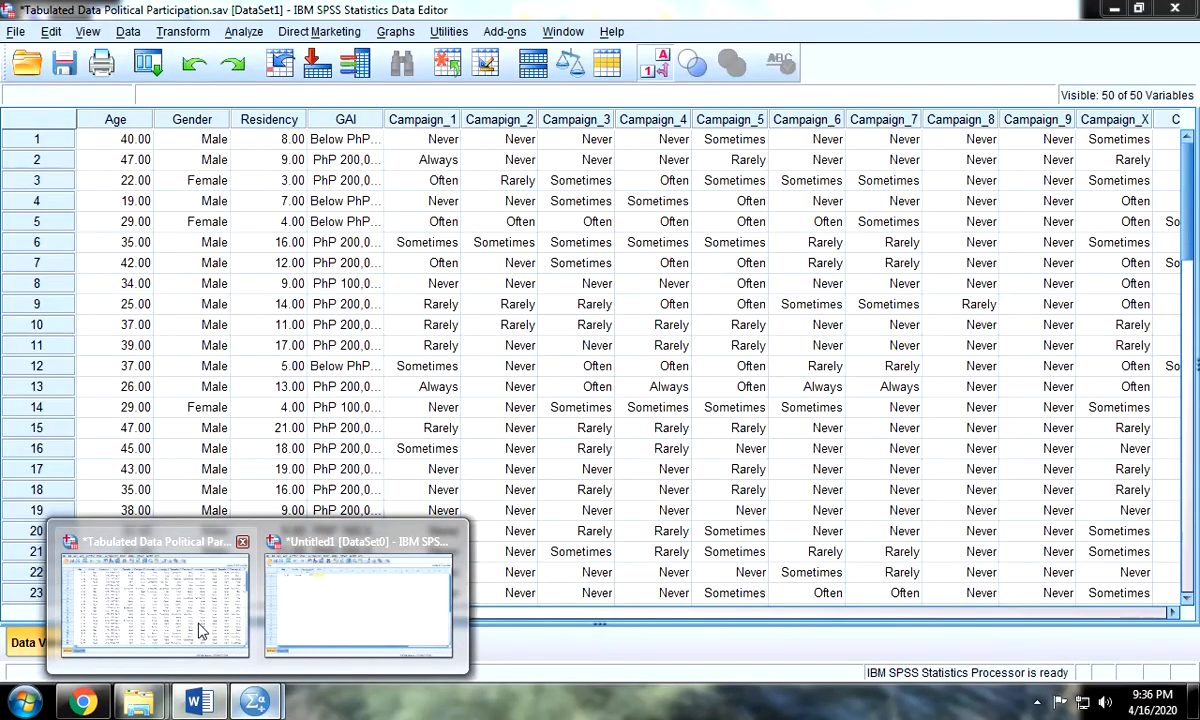
left_click(358, 600)
type("1")
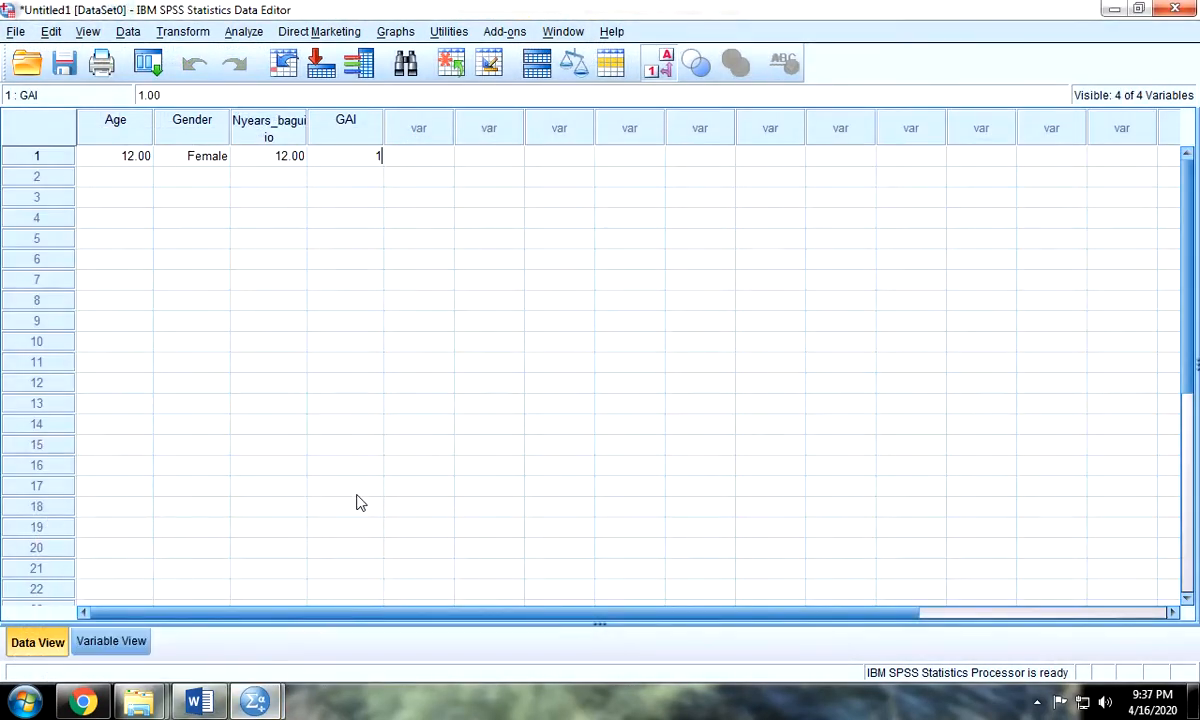
key("Tab")
left_click(342, 156)
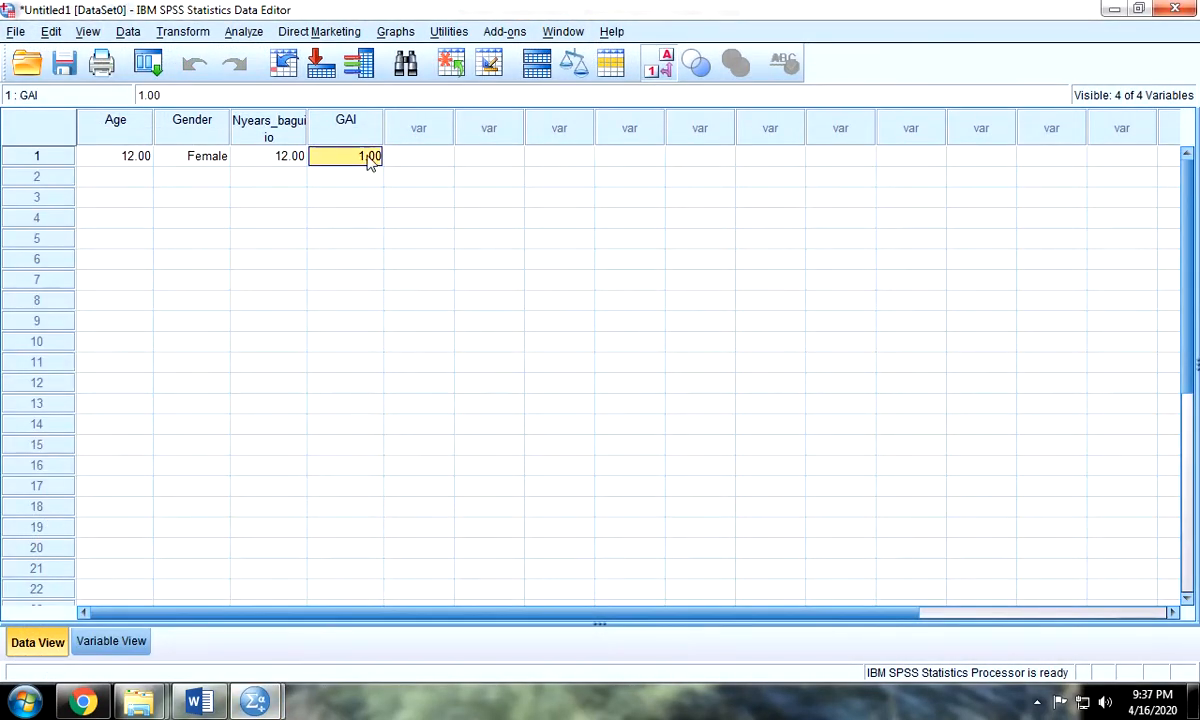
- Switch to the Tabulated Data Political Participation dataset, and look briefly at its variable definitions before returning to the data
left_click(140, 636)
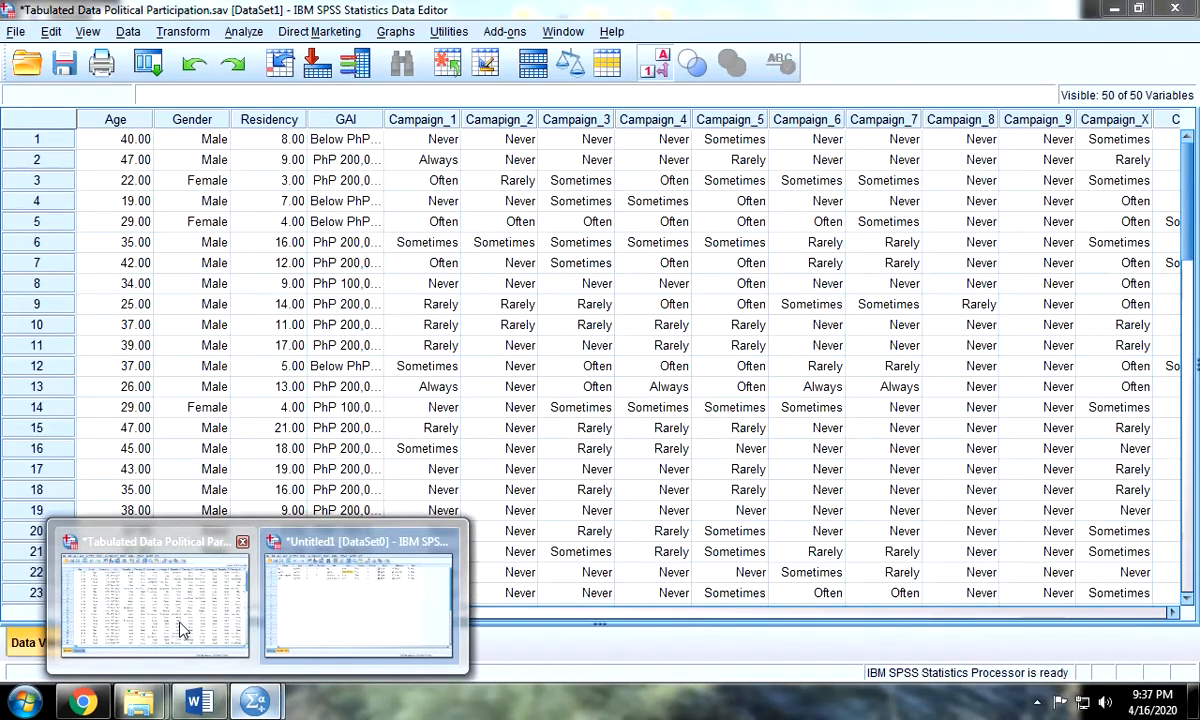
left_click(168, 570)
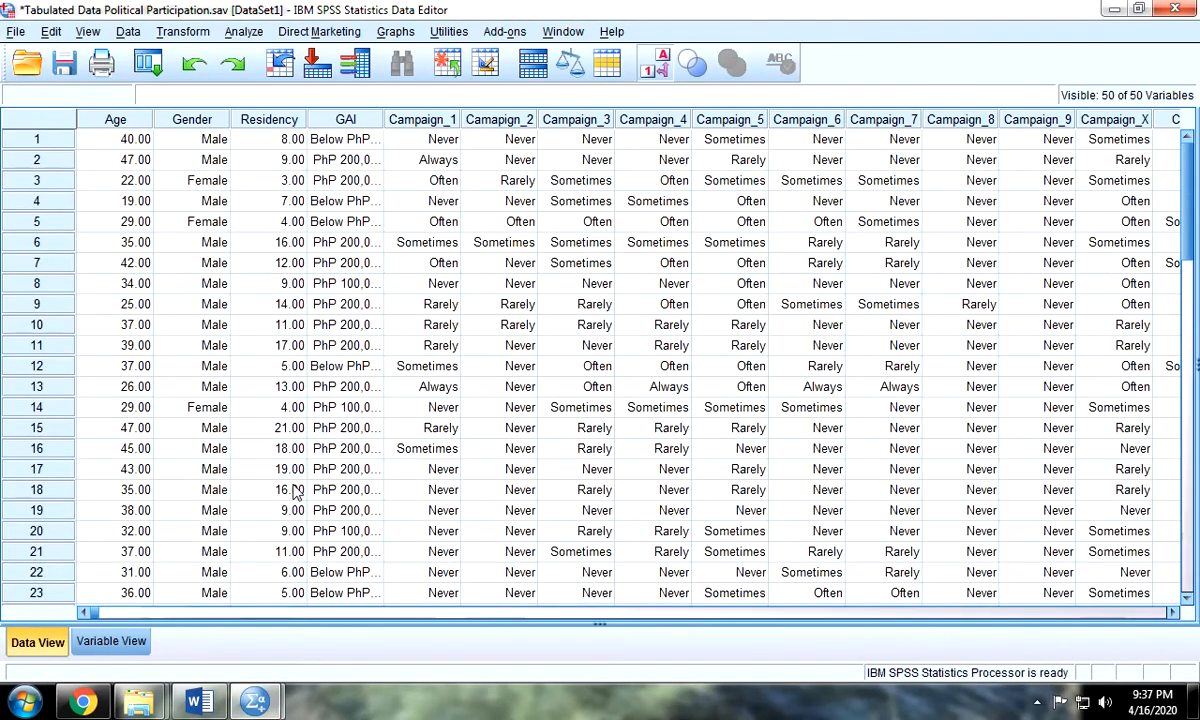
left_click(110, 641)
left_click(37, 641)
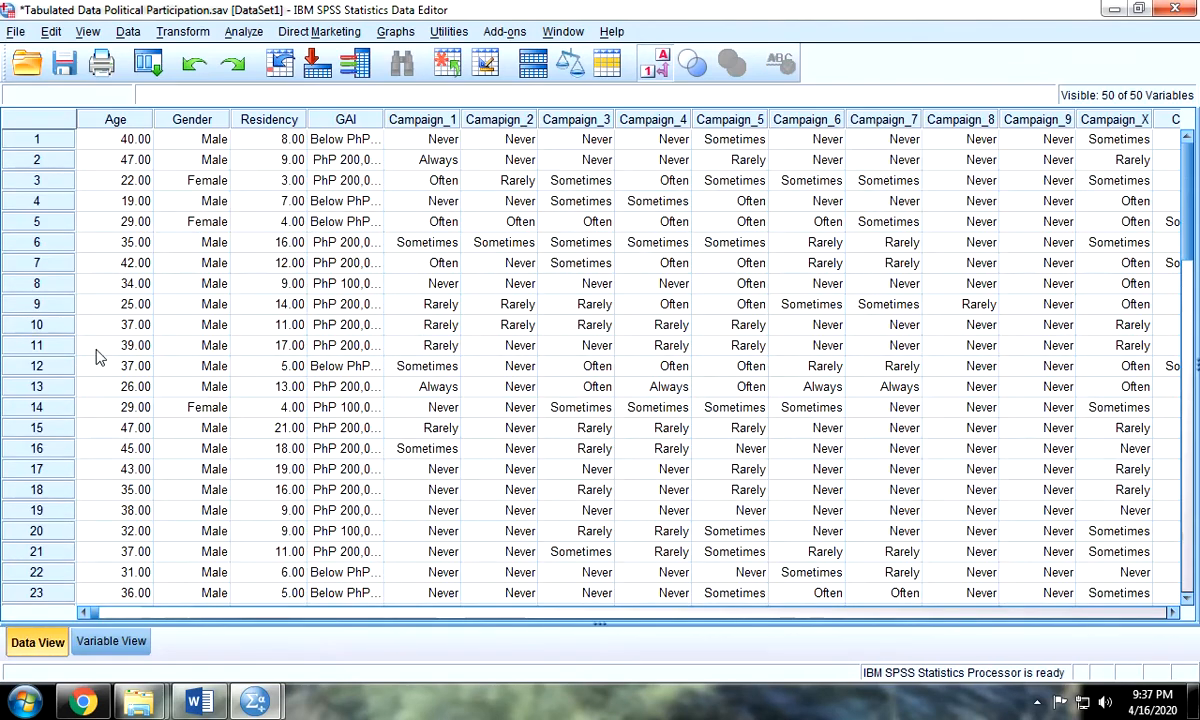
- Go through case 1's Age, Gender, Residency and GAI cells, and widen the GAI column slightly
left_click(110, 146)
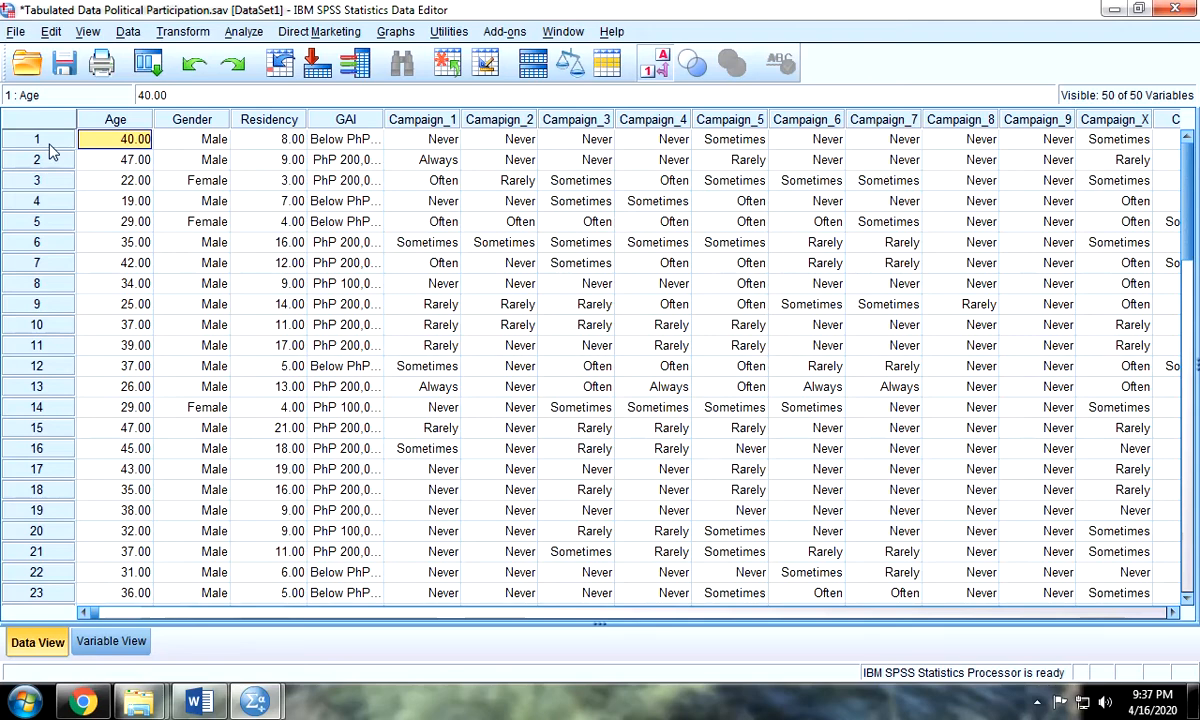
left_click(172, 142)
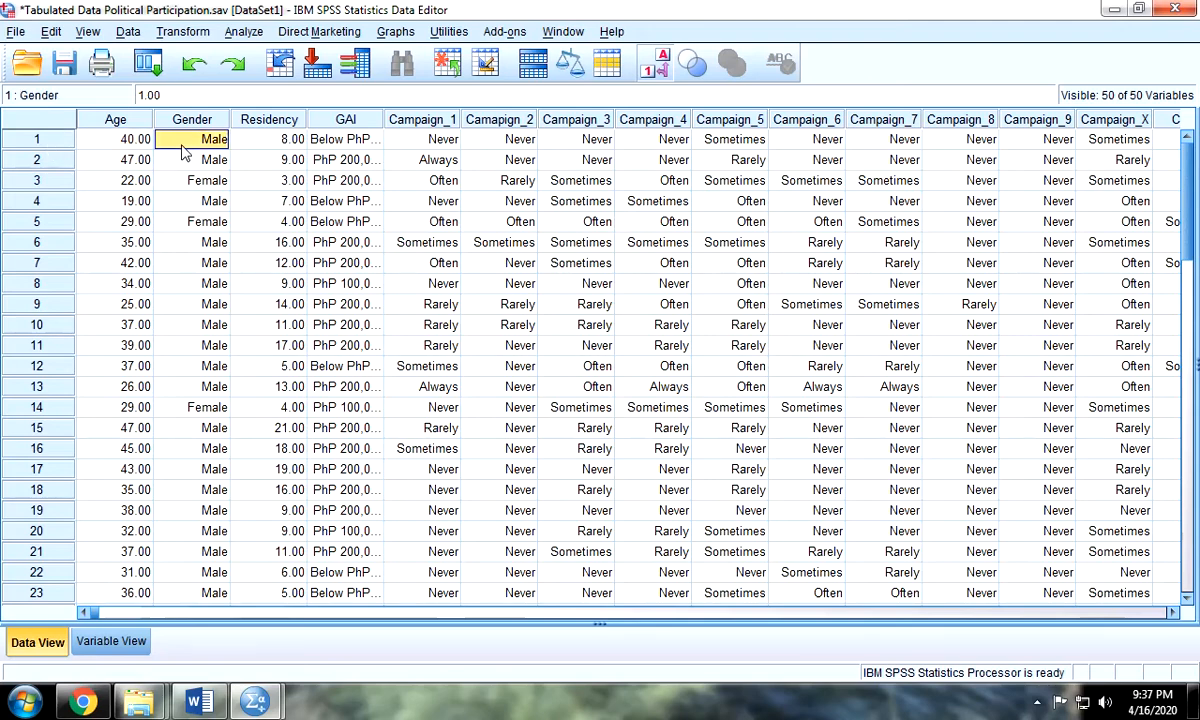
left_click(294, 145)
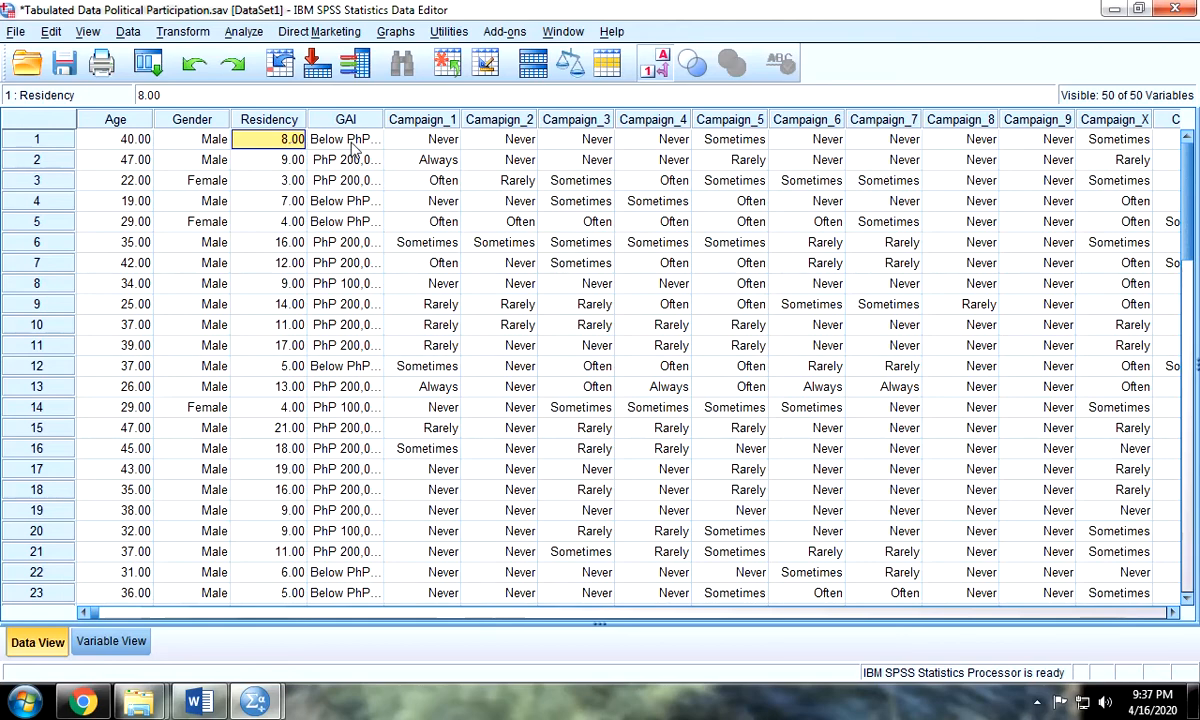
left_click(329, 137)
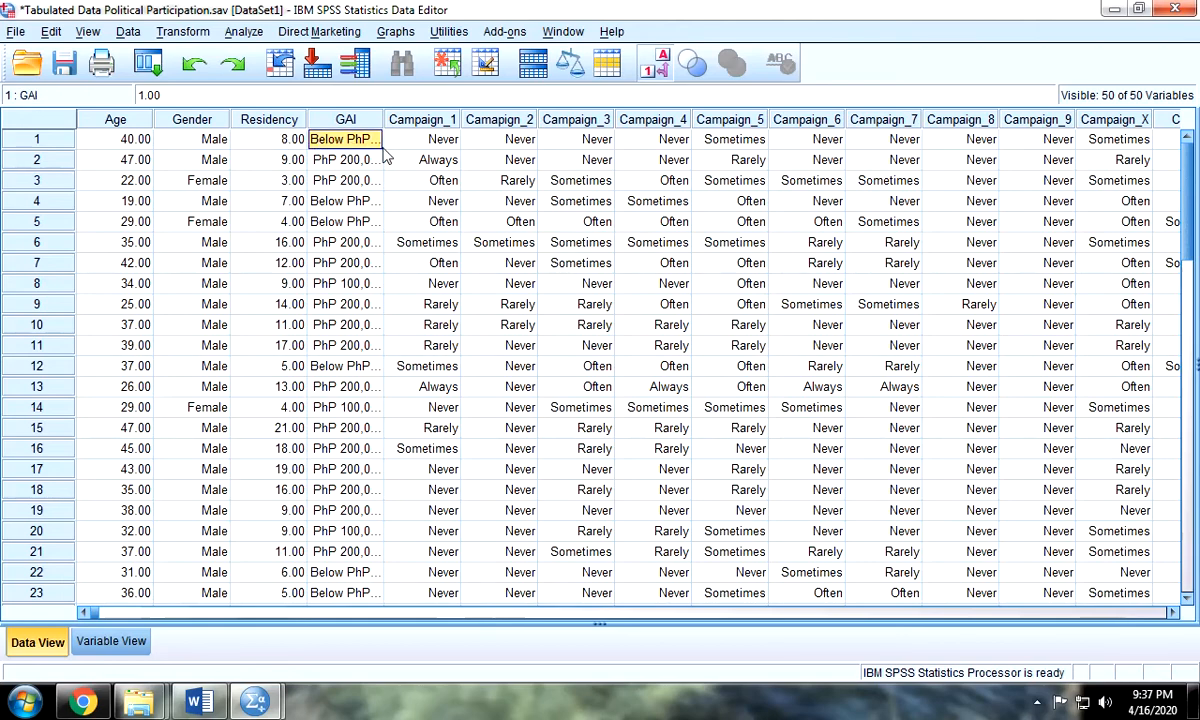
mouse_move(383, 119)
left_mouse_down()
mouse_move(543, 119)
mouse_move(401, 119)
left_mouse_up()
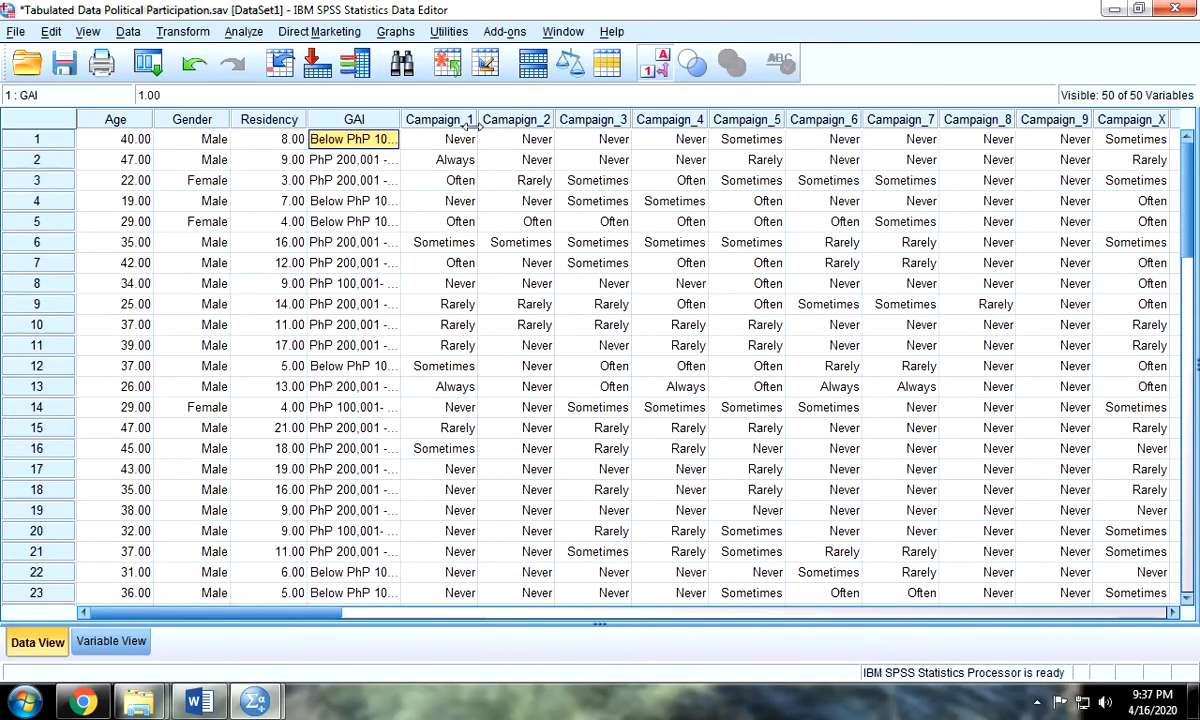
- Examine case 1's numeric codes from Age to Campaign_6 with value labels turned off, and turn the labels back on
left_click(651, 72)
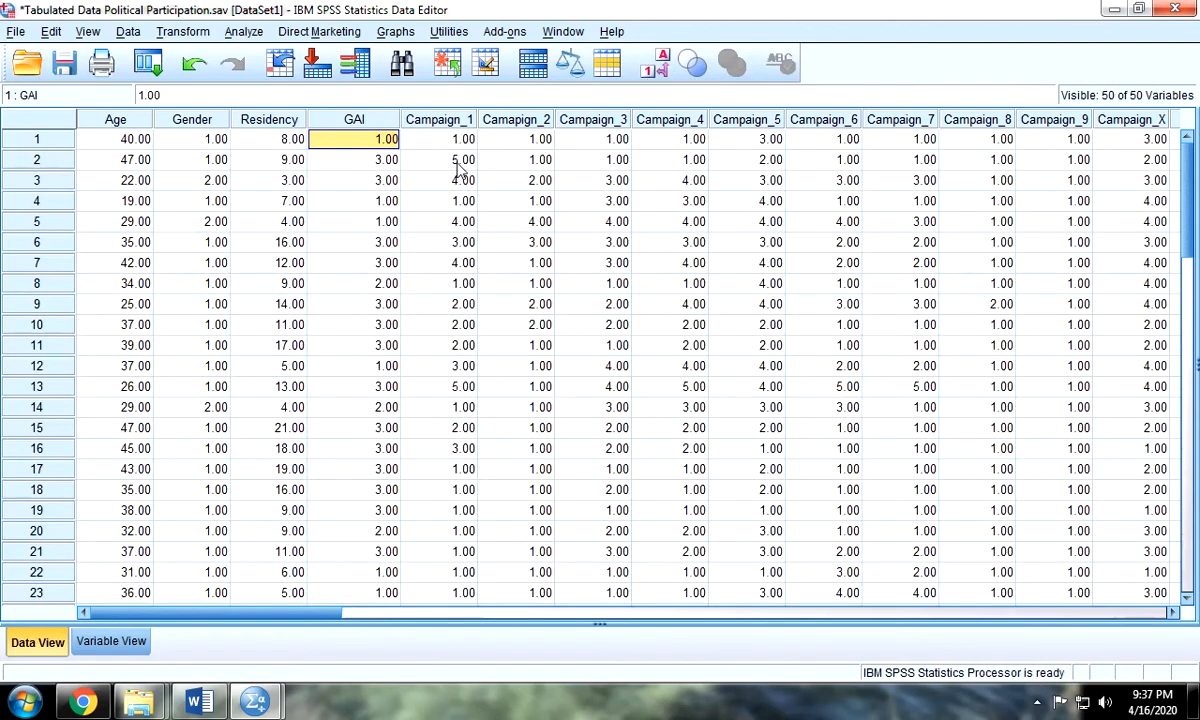
left_click(130, 138)
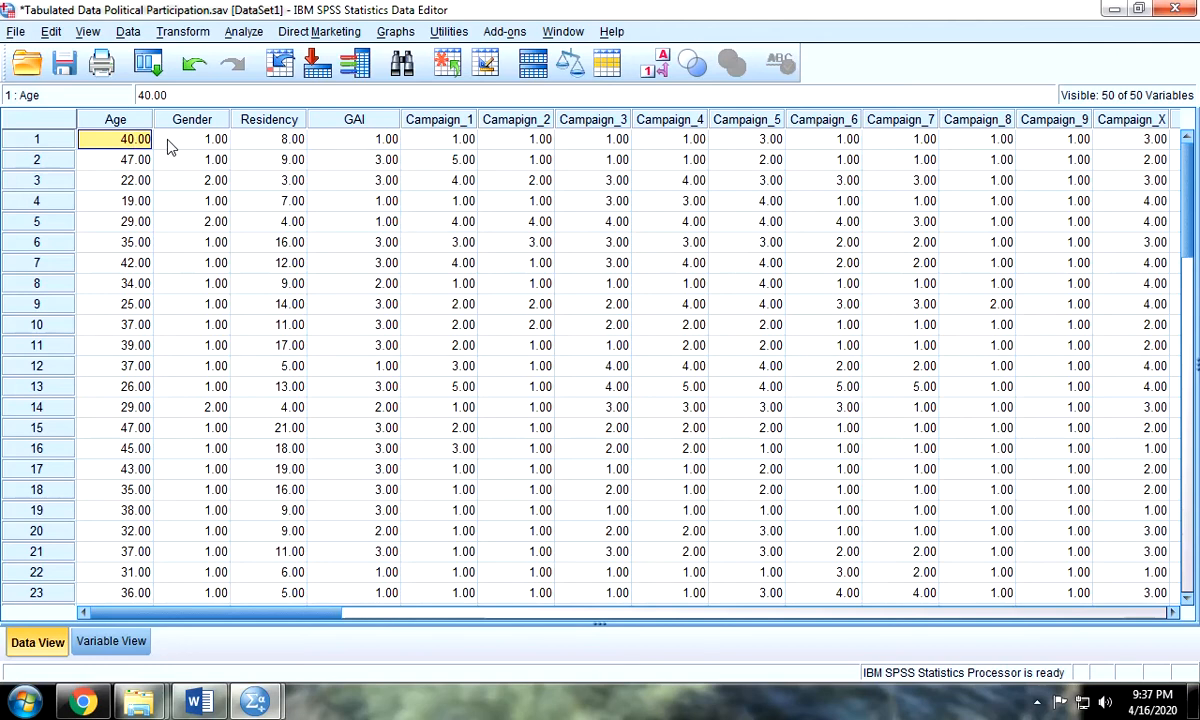
left_click(200, 140)
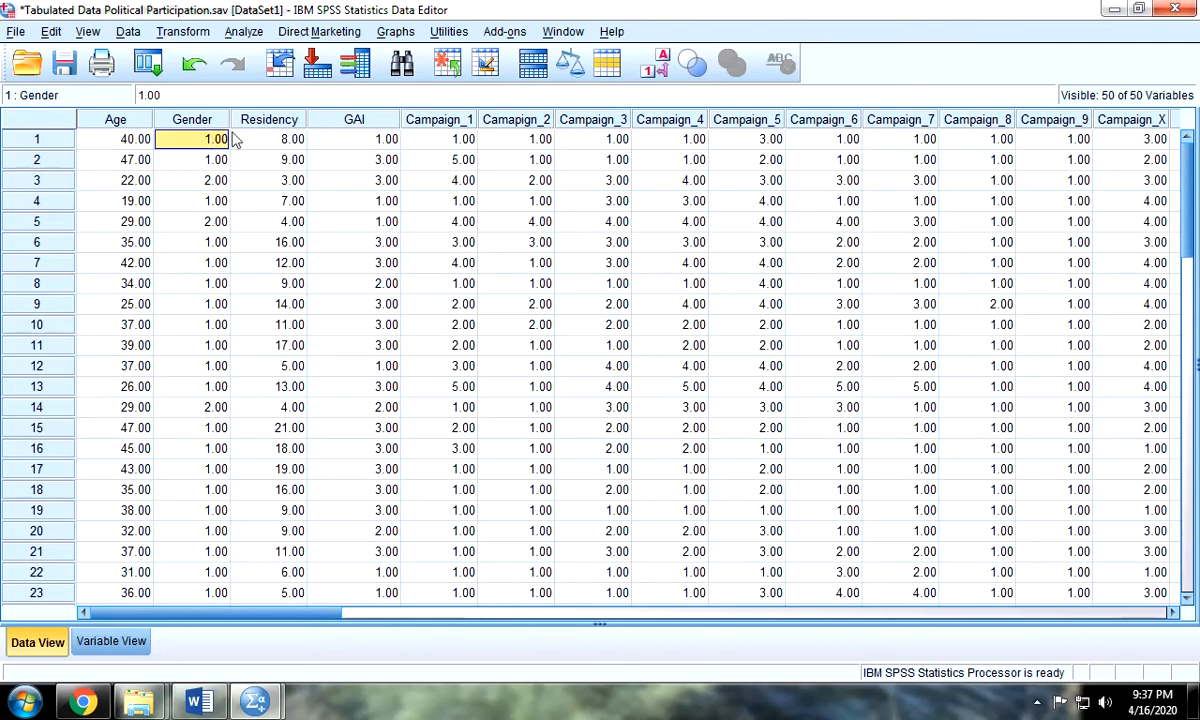
left_click(285, 139)
left_click(355, 139)
left_click(440, 139)
left_click(515, 139)
left_click(605, 142)
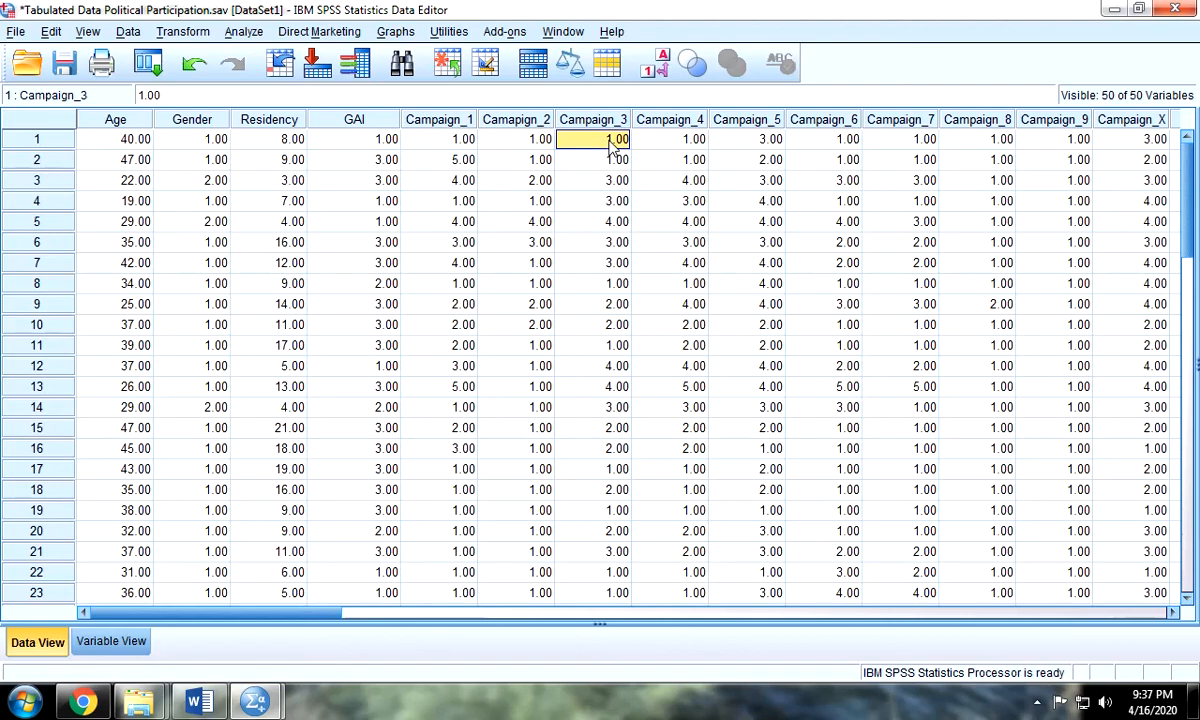
left_click(655, 140)
left_click(745, 140)
left_click(826, 141)
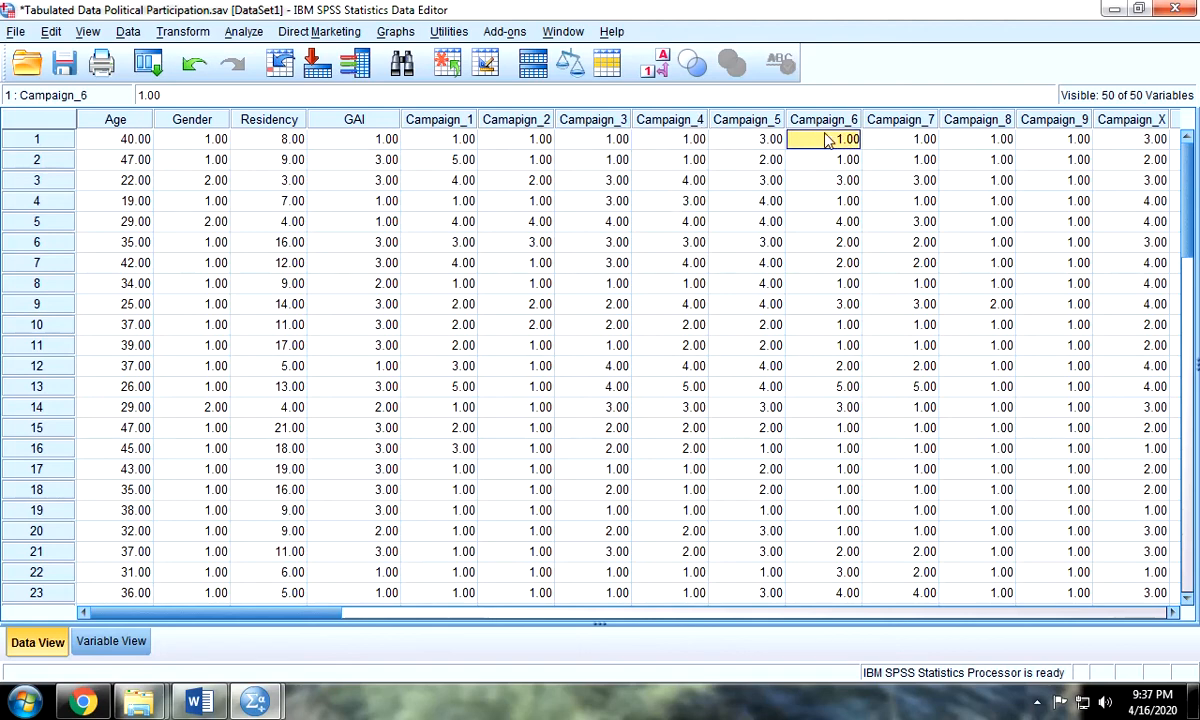
left_click(380, 143)
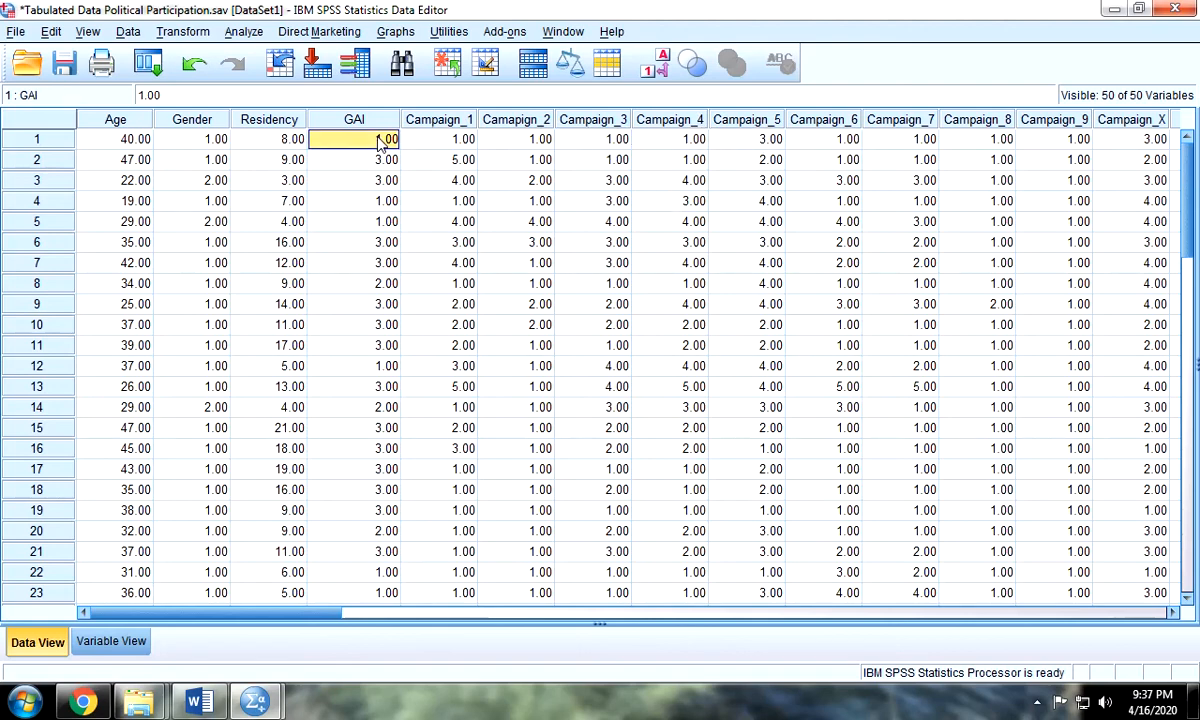
left_click(662, 67)
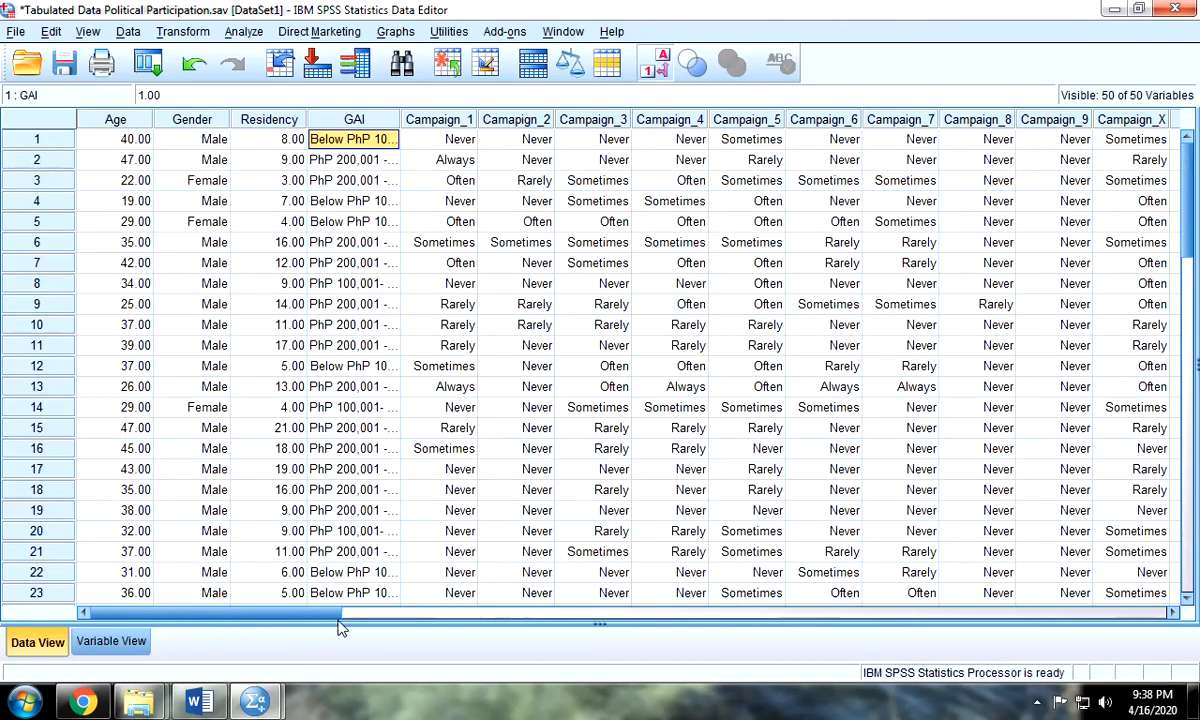
- Enter a sample respondent as case 51 with Age 29, Gender Female, Residency 12 and GAI code 2
scroll(440, 480, "down", 11)
scroll(160, 562, "down", 2)
left_click(122, 366)
type("2")
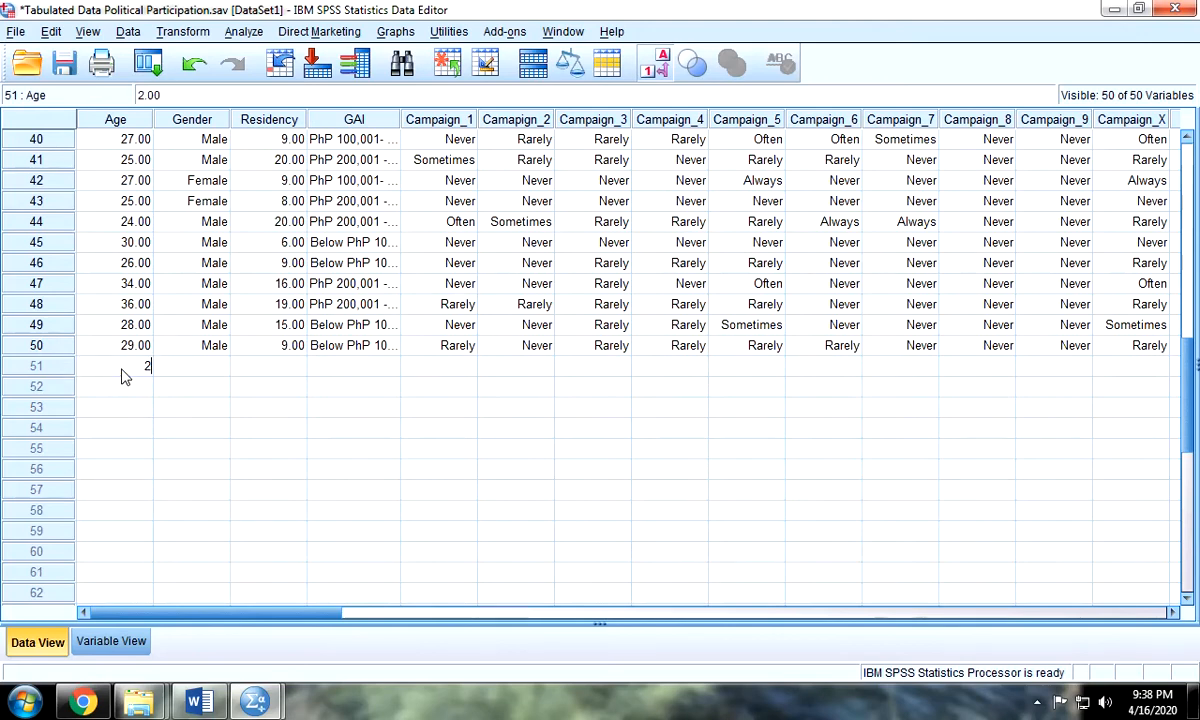
type("9")
key("Tab")
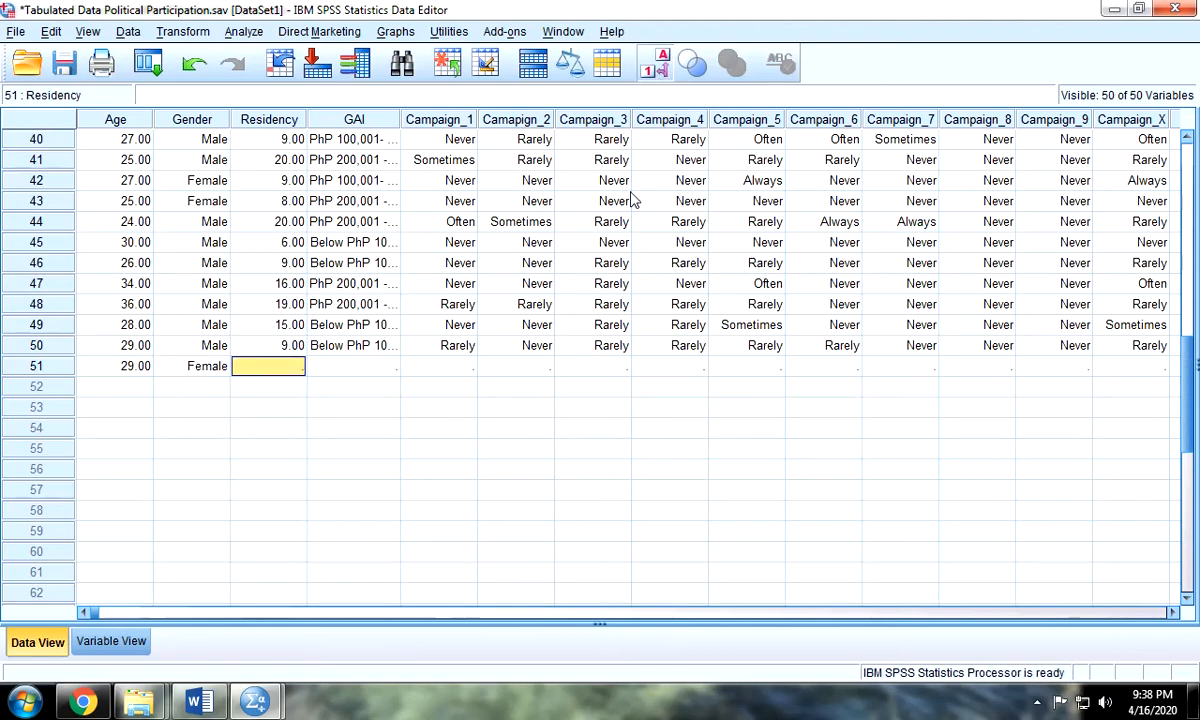
type("12")
key("Tab")
type("2")
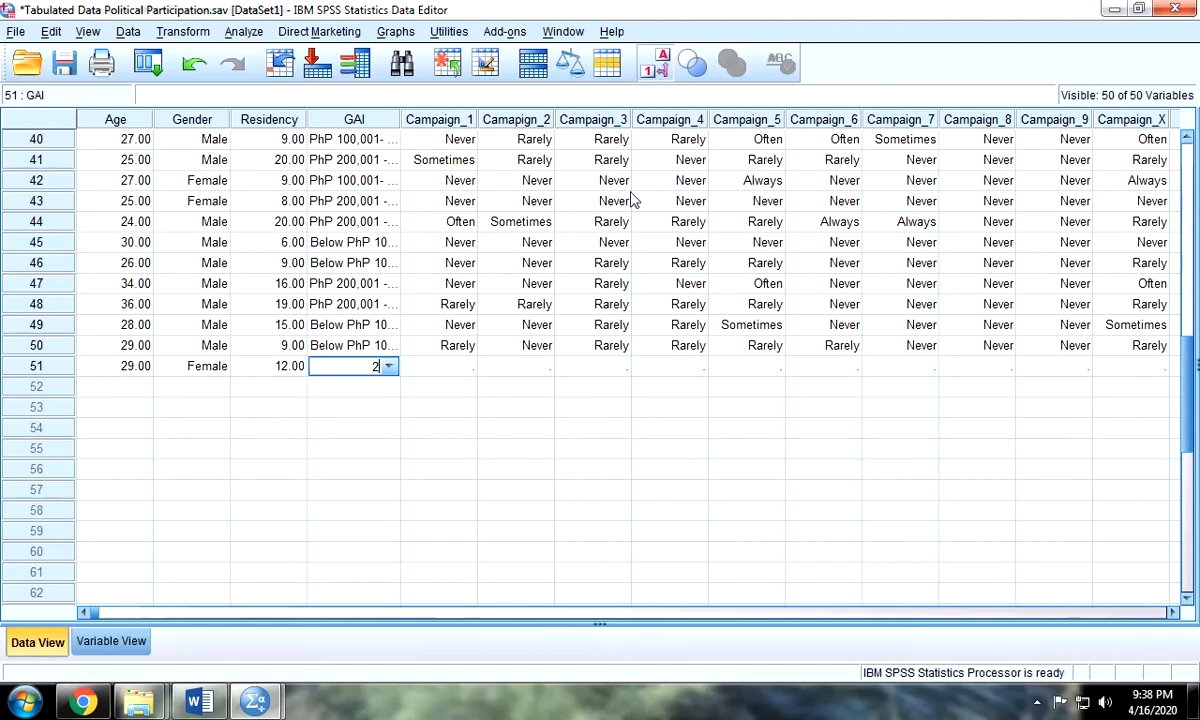
key("Tab")
- Clear the sample Gender, Residency, GAI and Age values from case 51
key("Left")
key("Left")
key("Left")
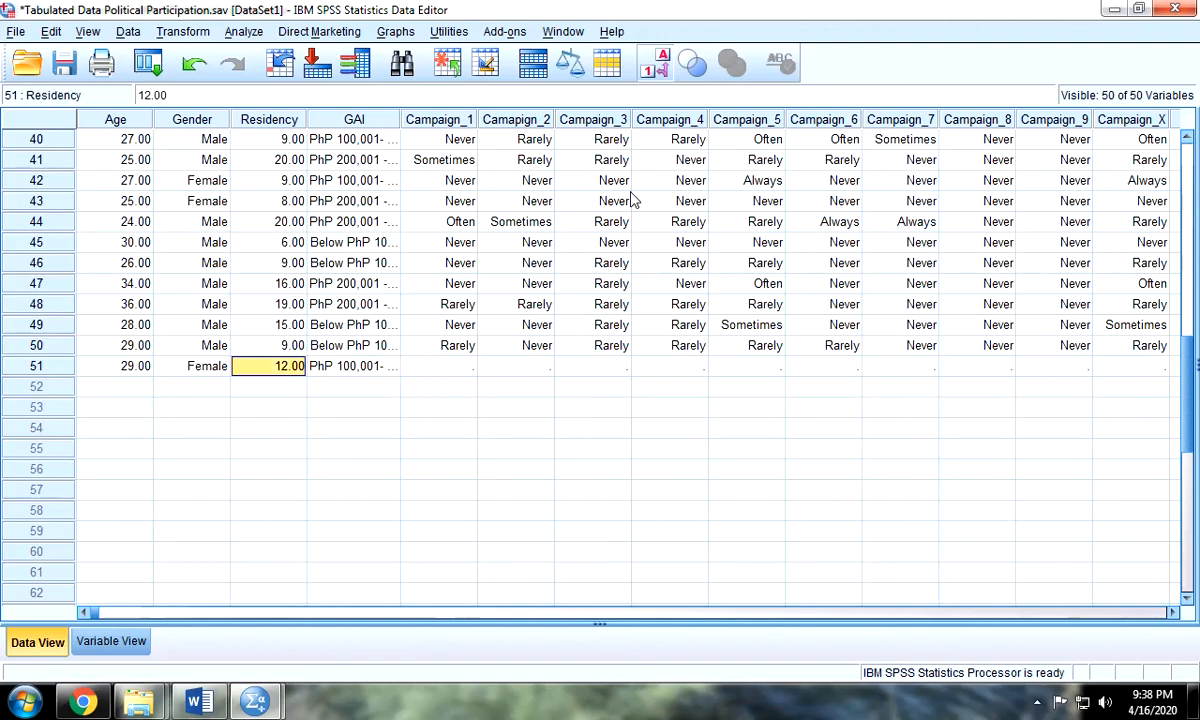
key("Delete")
key("Right")
key("Delete")
key("Right")
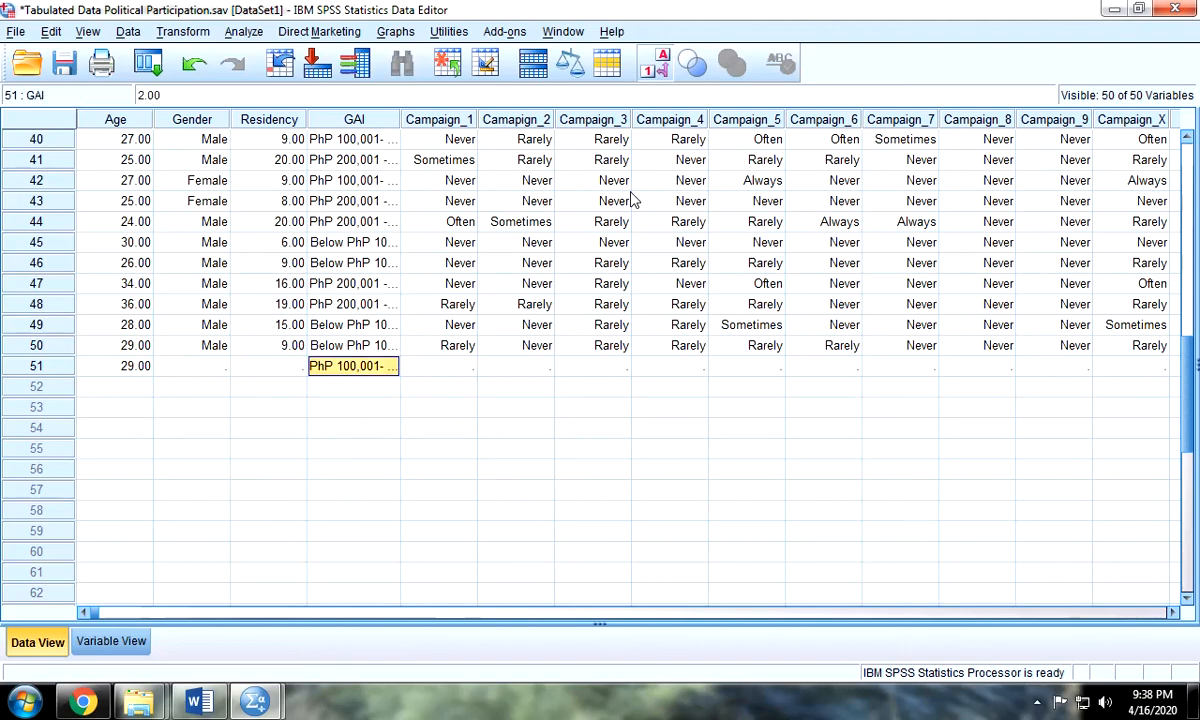
key("BackSpace")
key("Left")
key("Left")
key("Left")
key("Delete")
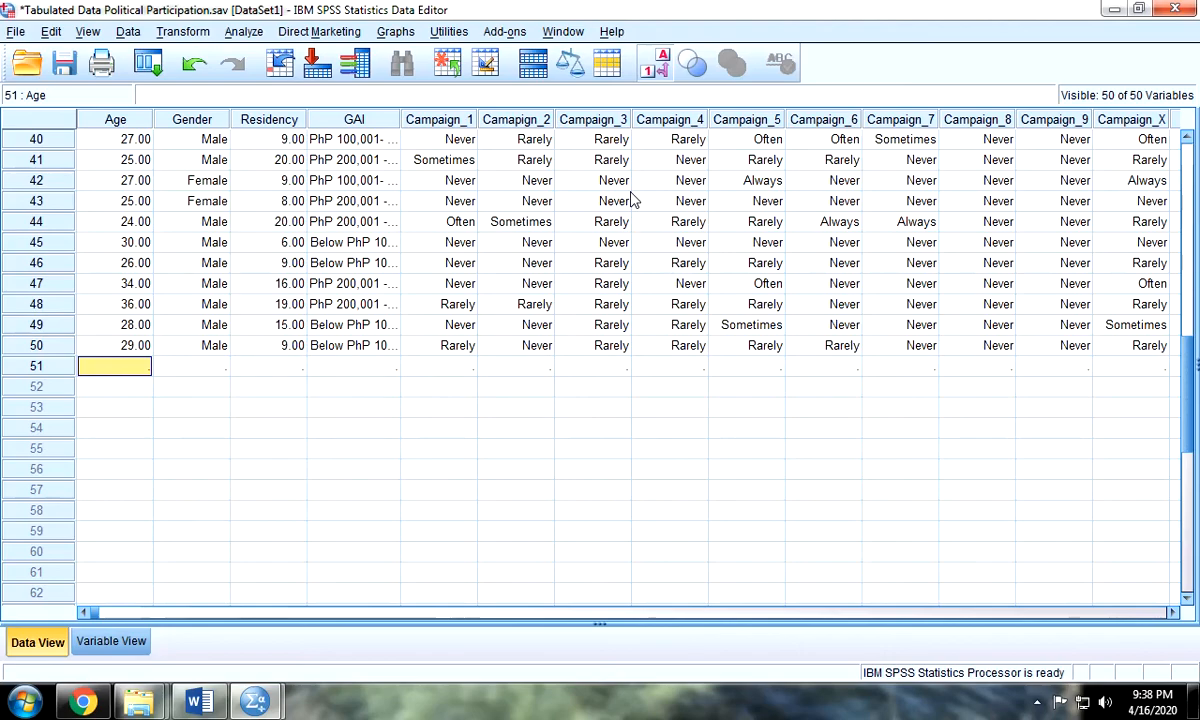
- Review the tabulated respondents from case 1 through case 50, and return to the first cases
scroll(590, 302, "up", 13)
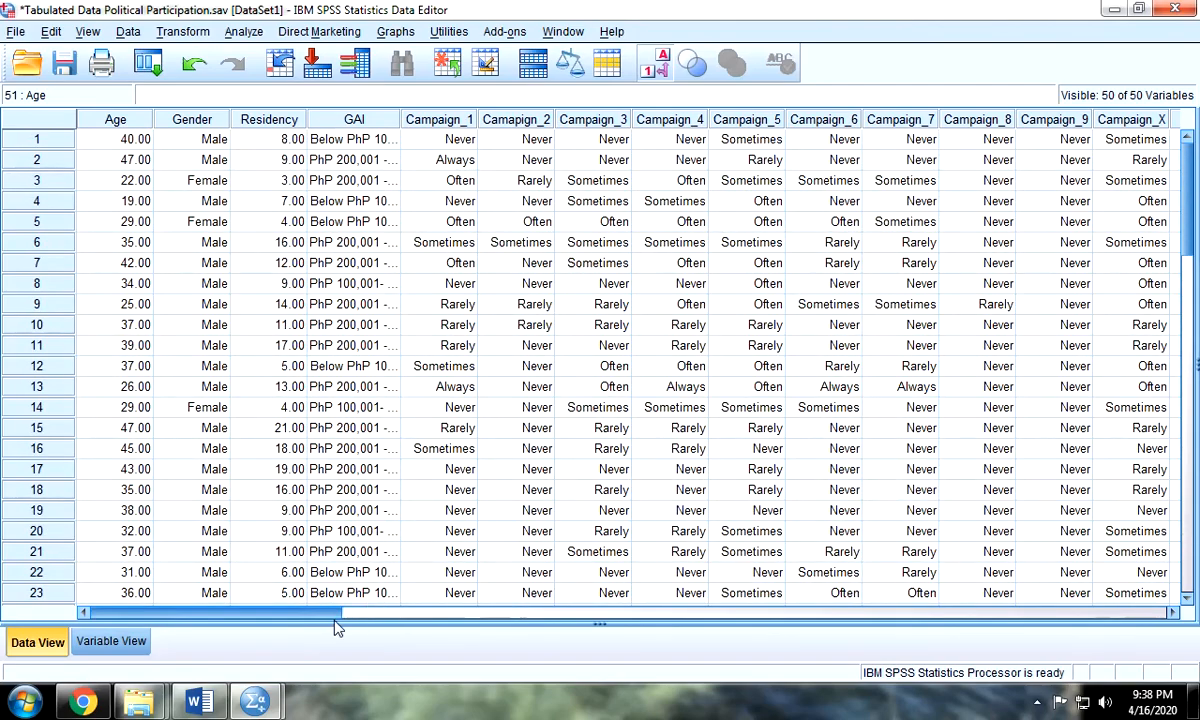
left_click_drag(305, 614, 225, 569)
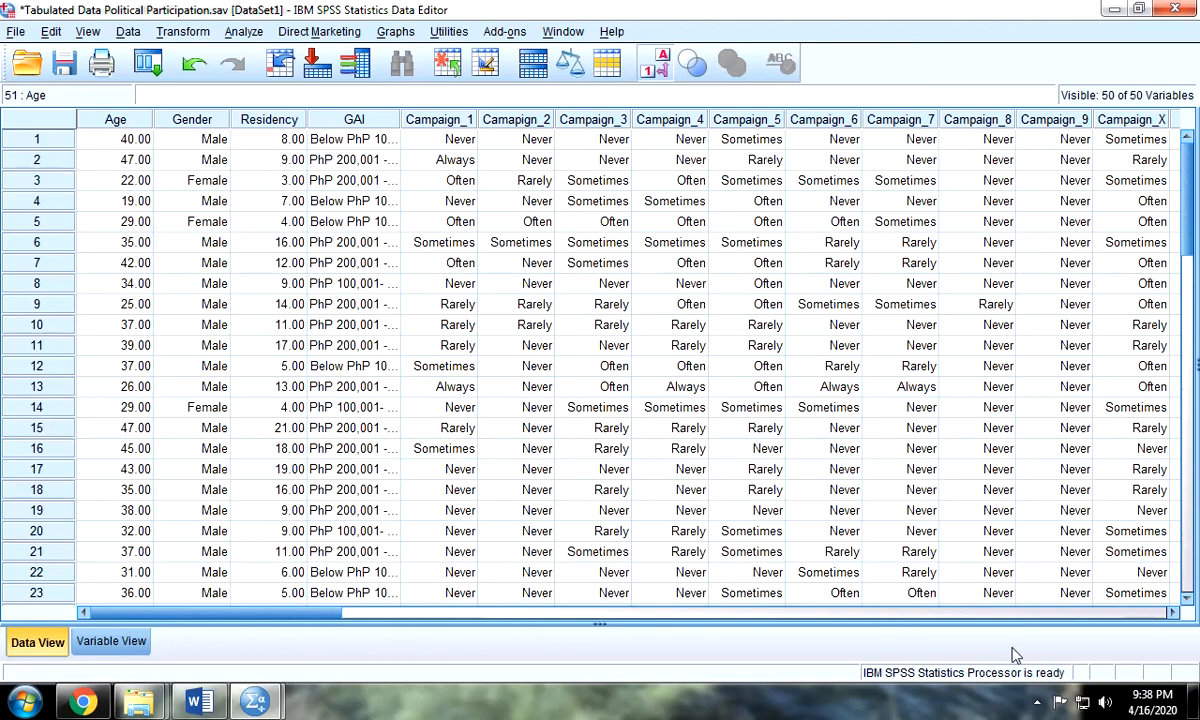
left_click(1037, 702)
left_click(352, 407)
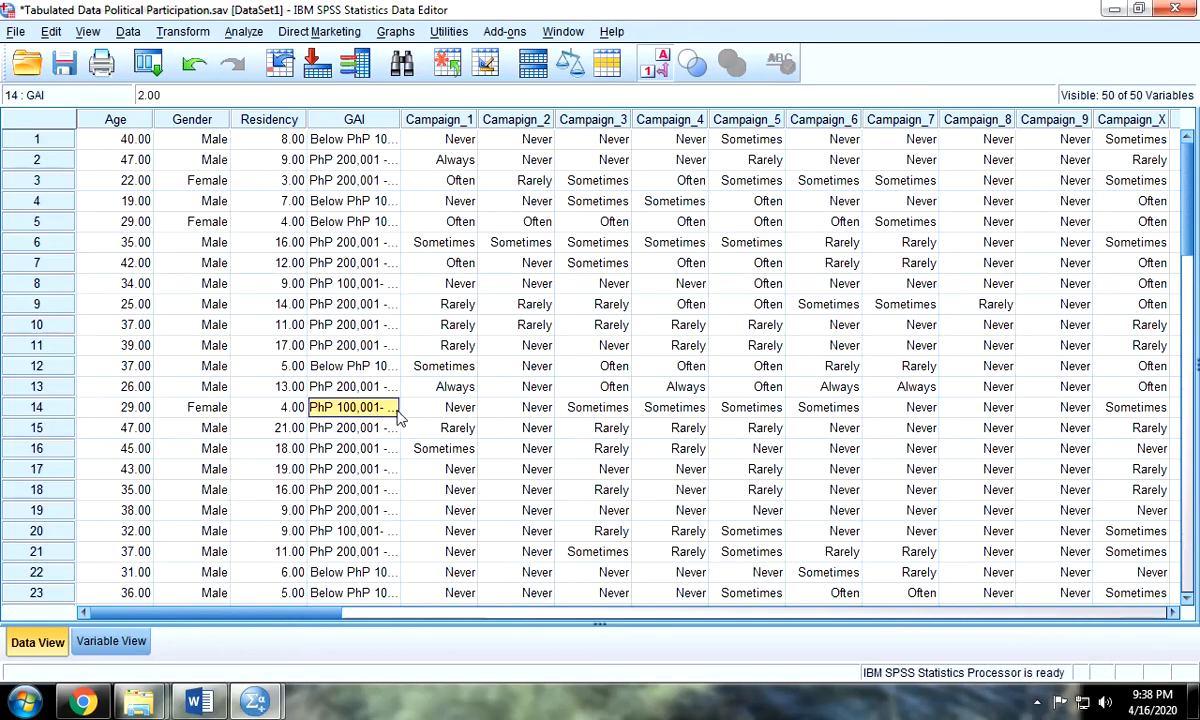
scroll(396, 380, "down", 6)
scroll(396, 420, "down", 5)
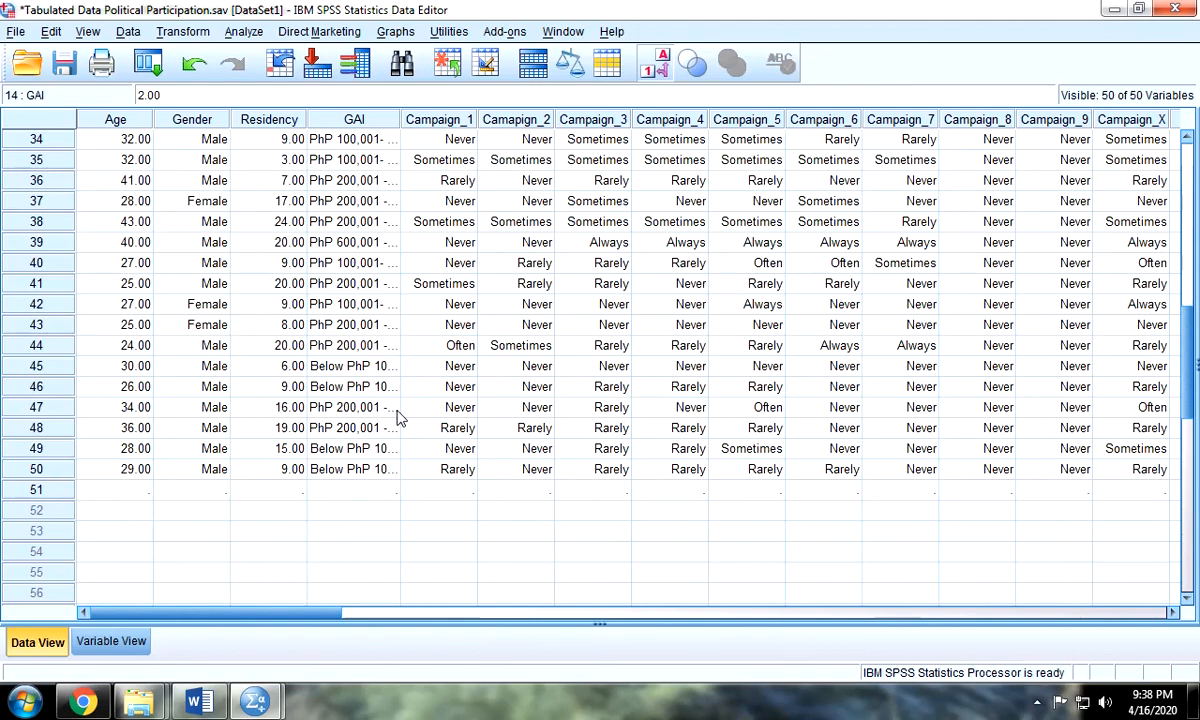
left_click(112, 470)
scroll(437, 490, "up", 9)
scroll(437, 490, "up", 2)
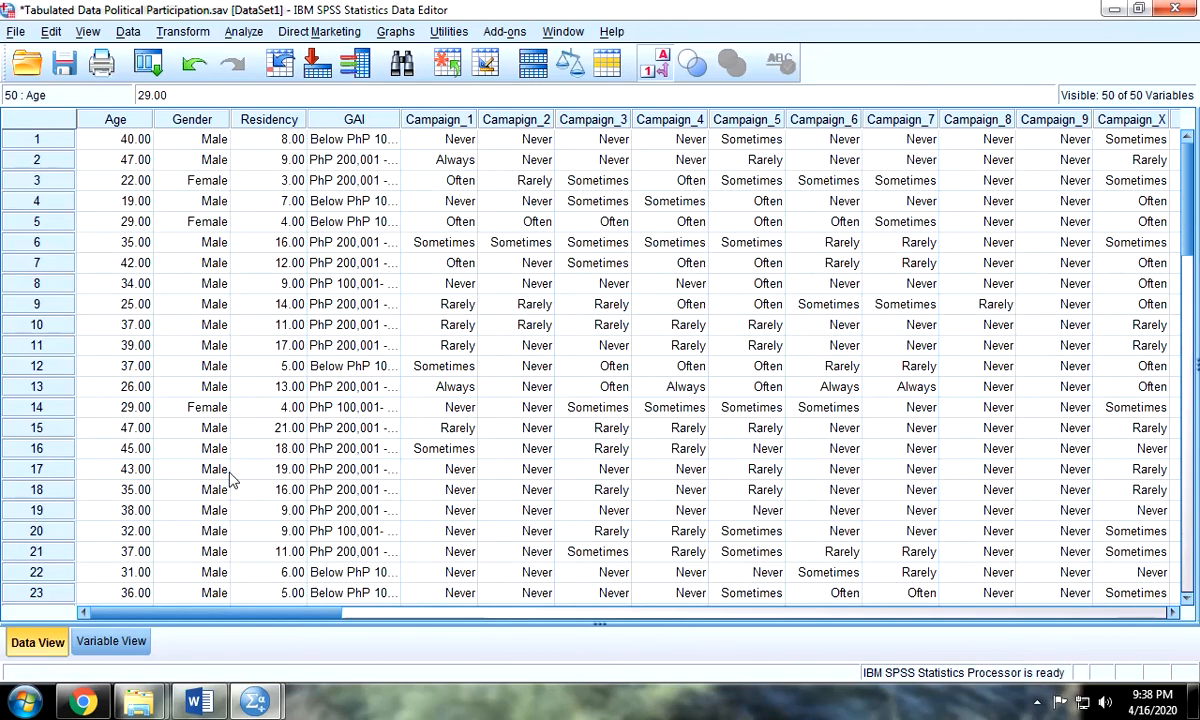
left_click(1037, 701)
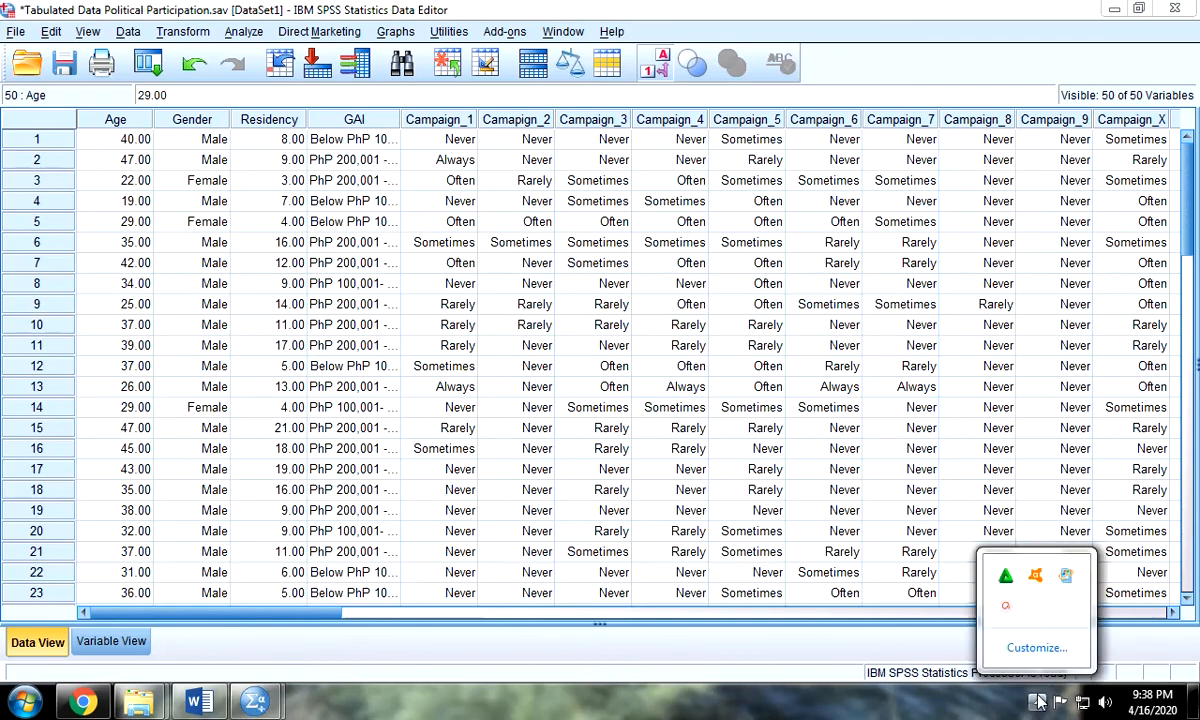
left_click(997, 580)
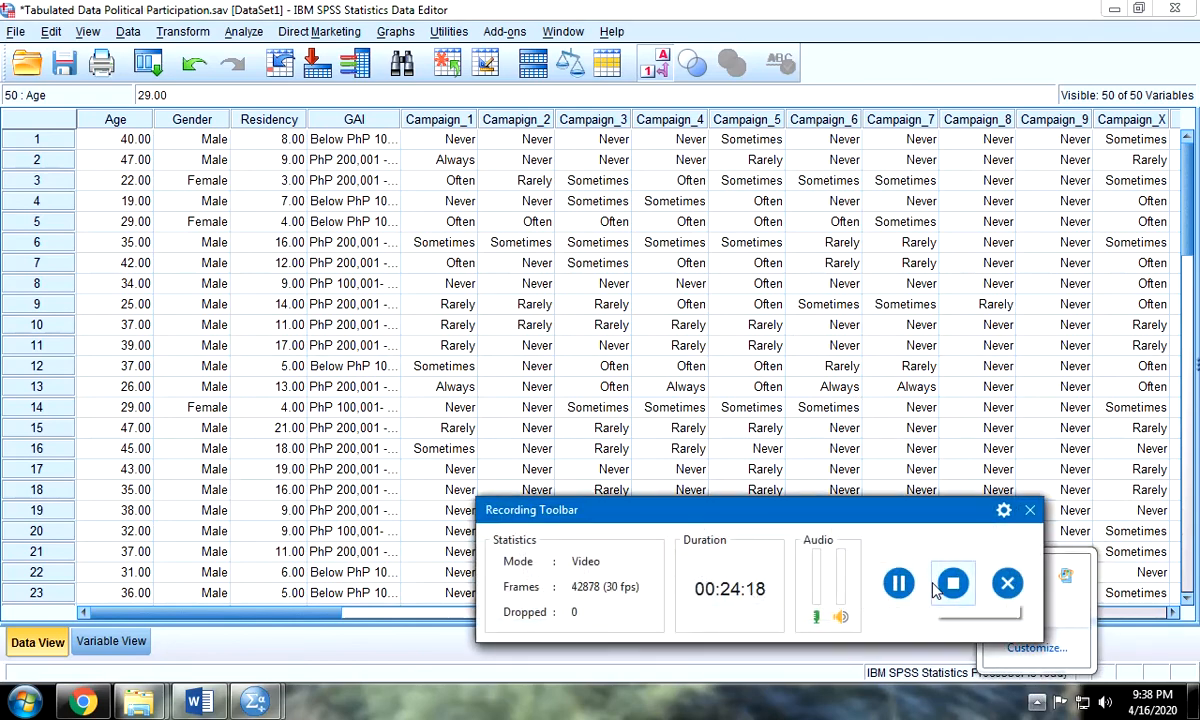